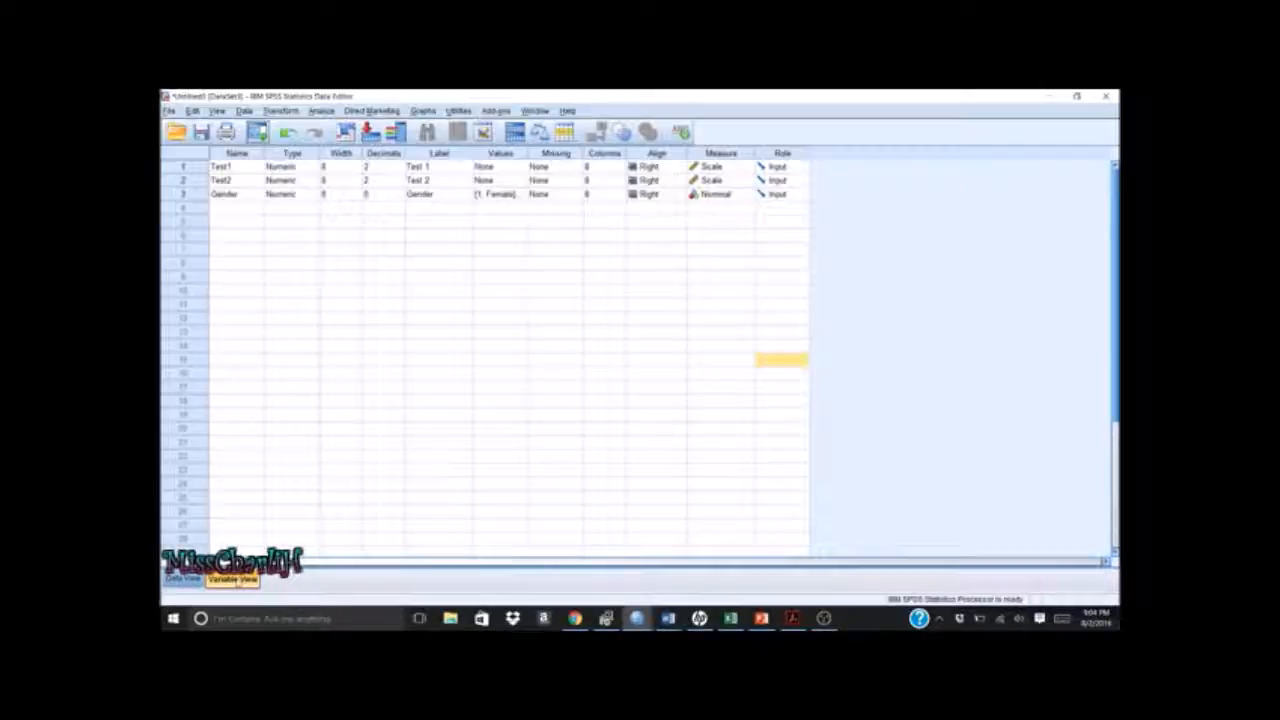
# Examine the value labels defined for the Gender variable in the variable definitions, then return to the data
pyautogui.click(238, 582)
pyautogui.click(478, 195)
pyautogui.click(521, 195)
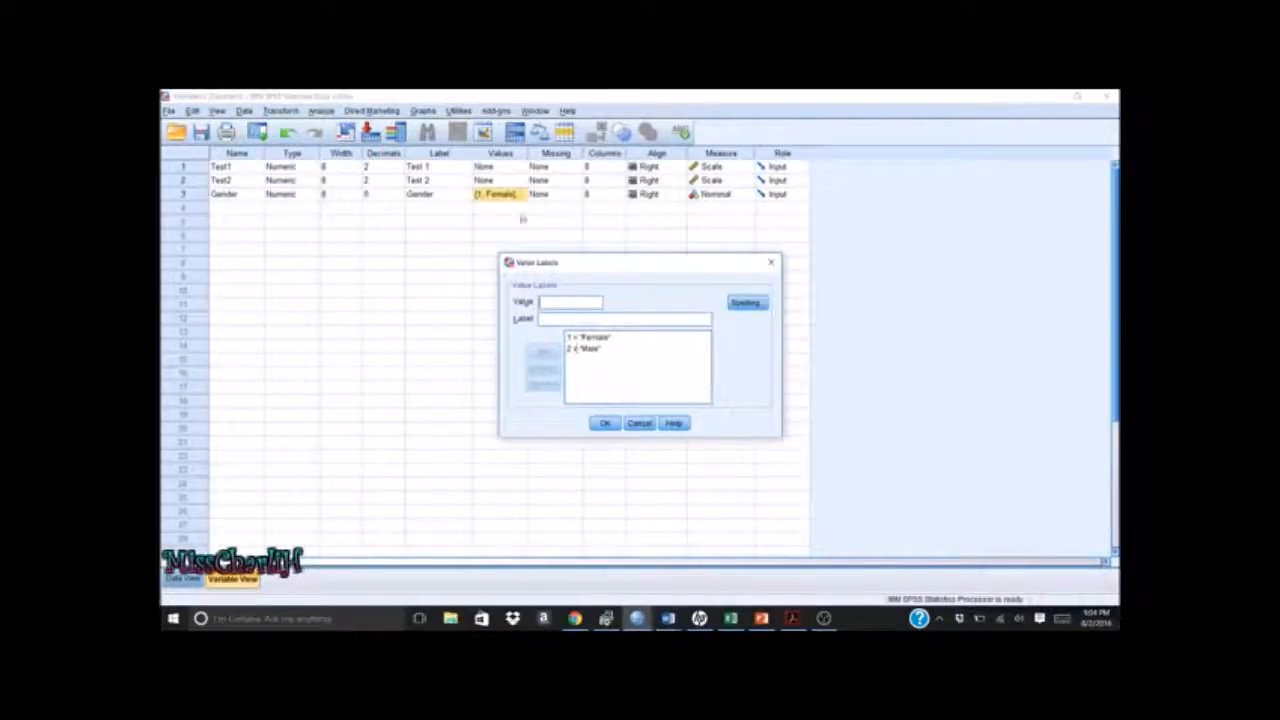
pyautogui.click(771, 268)
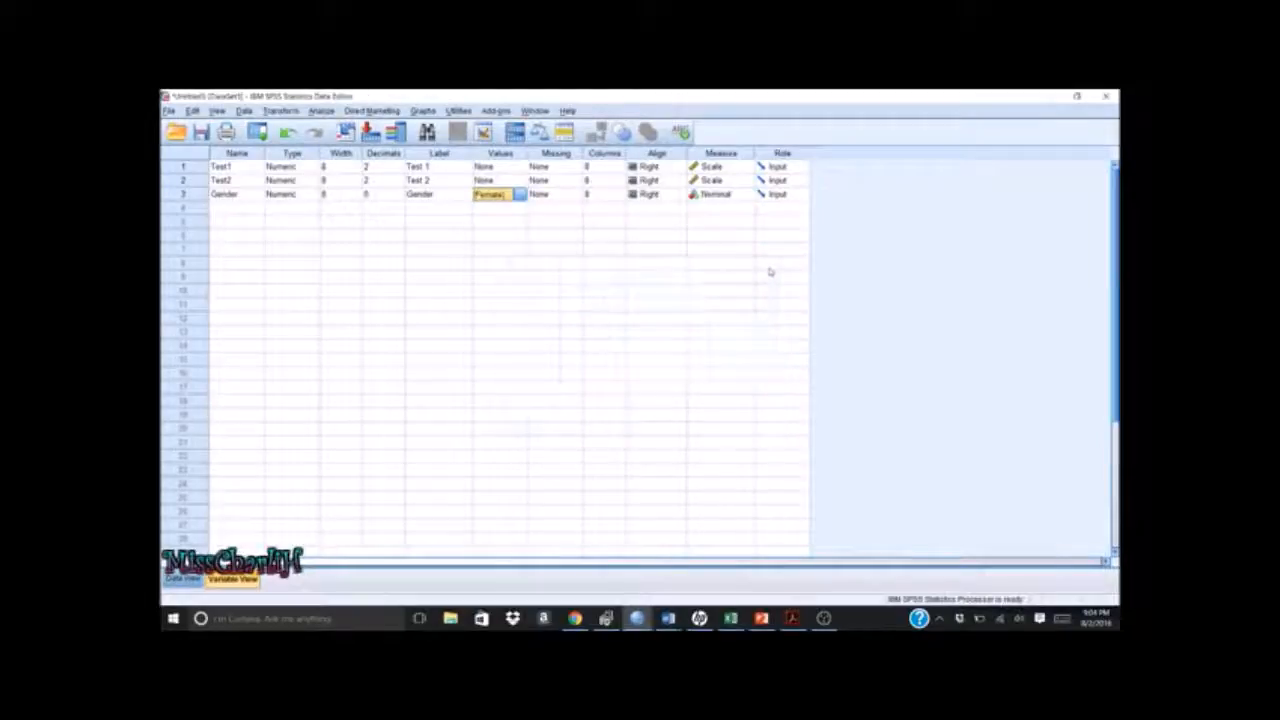
pyautogui.click(184, 581)
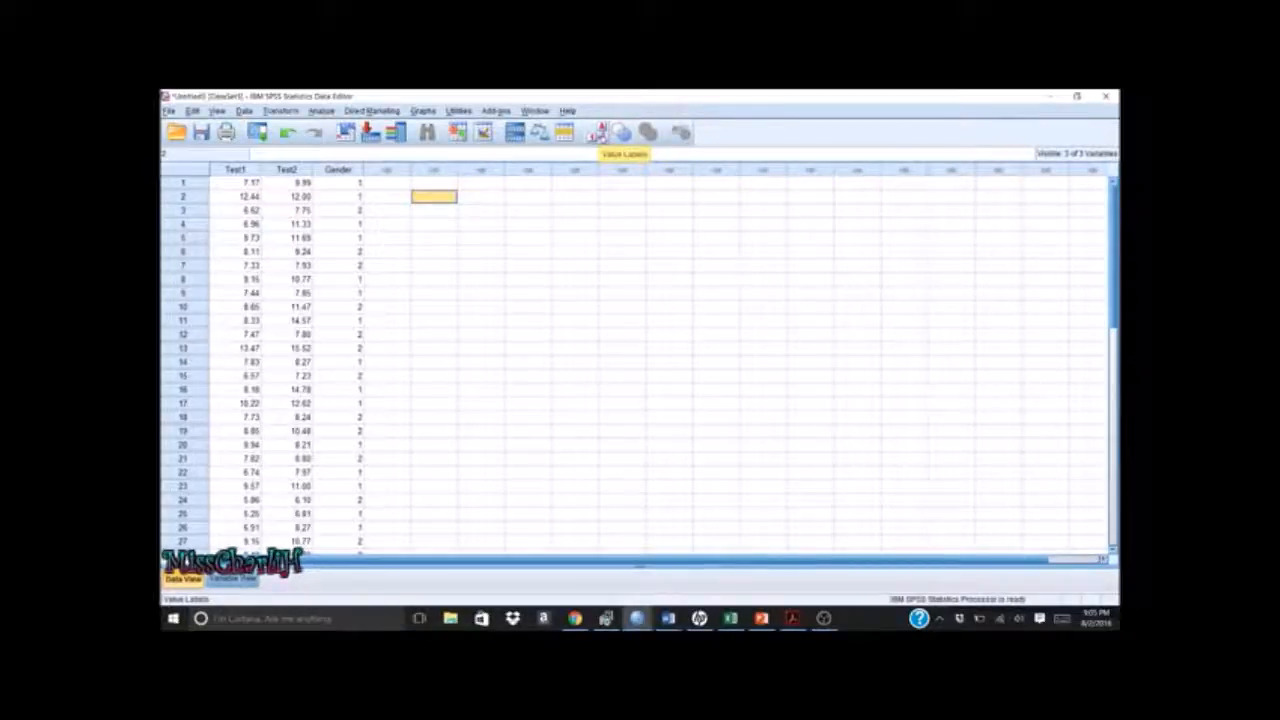
# Toggle the value labels display so the Gender column shows Female and Male instead of the numeric codes
pyautogui.click(621, 133)
pyautogui.click(621, 133)
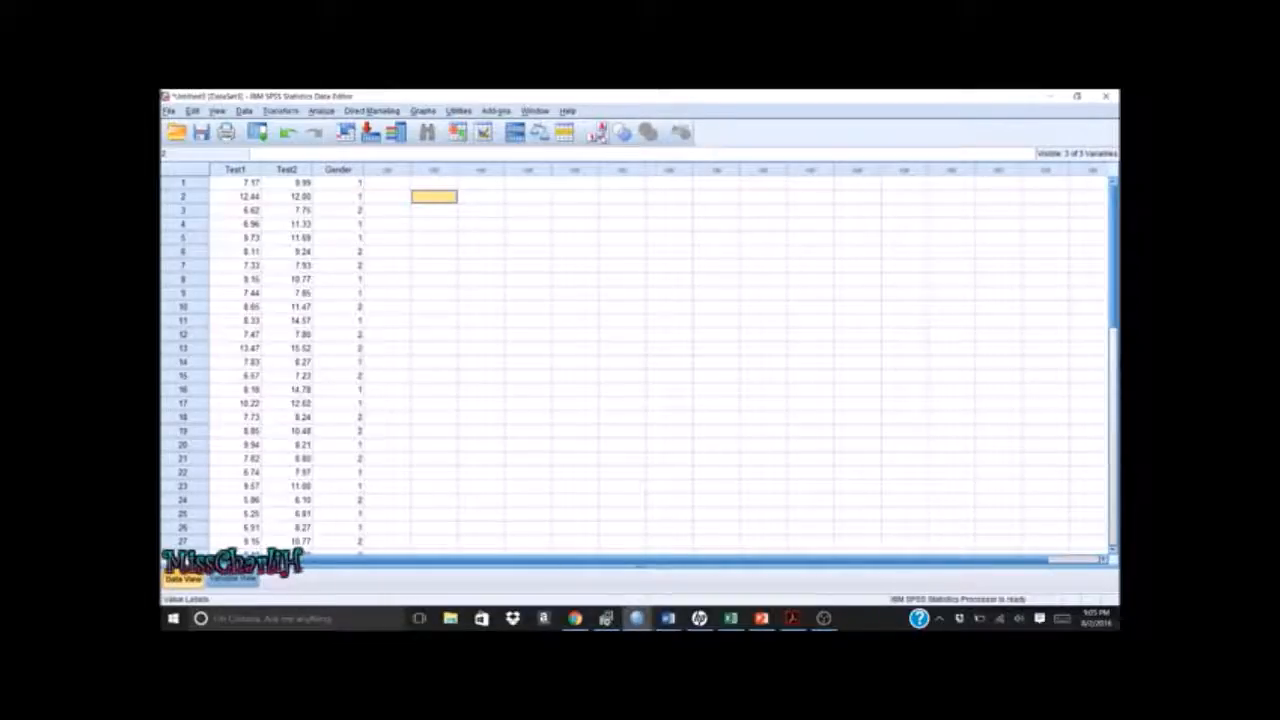
pyautogui.click(621, 133)
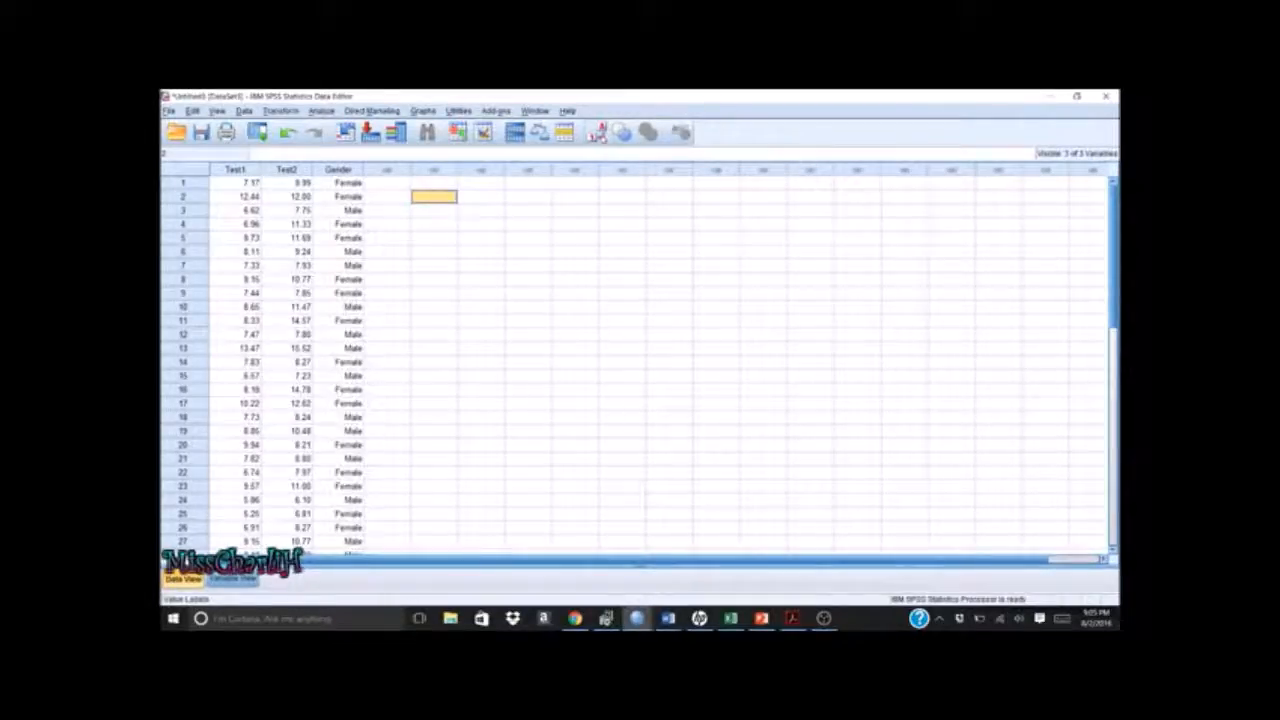
pyautogui.click(621, 133)
pyautogui.click(621, 133)
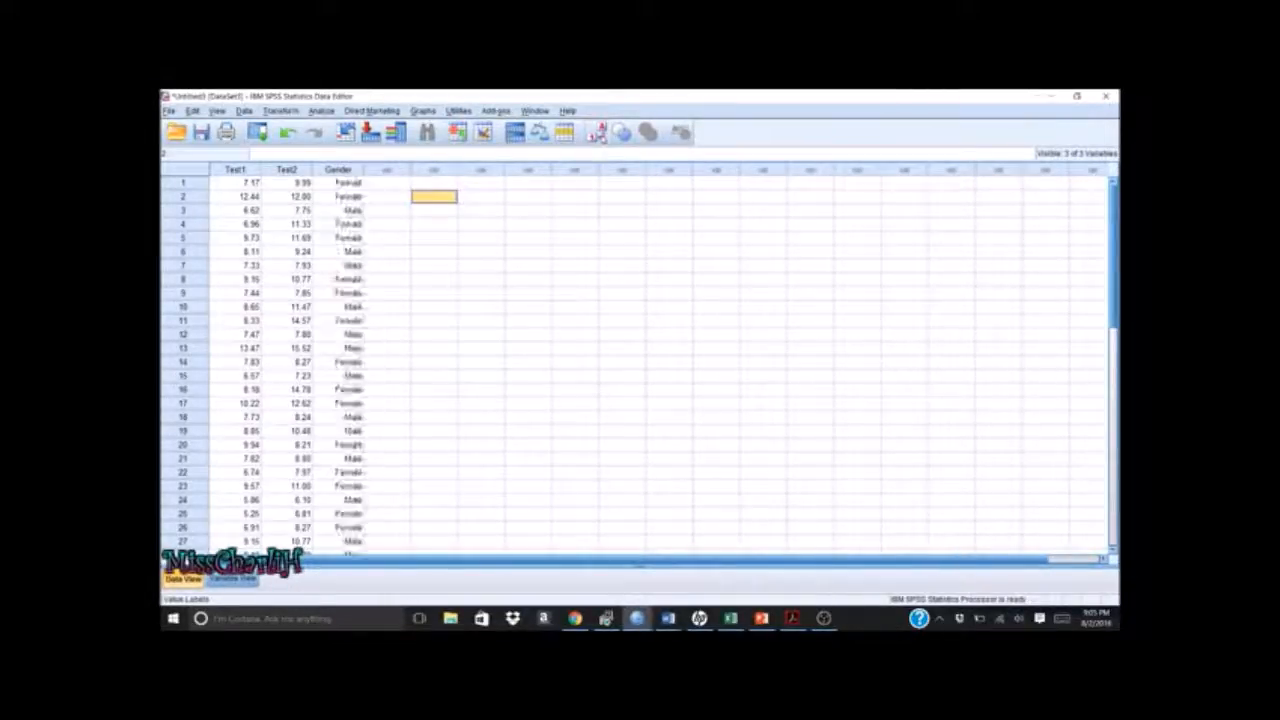
pyautogui.click(621, 133)
pyautogui.click(602, 136)
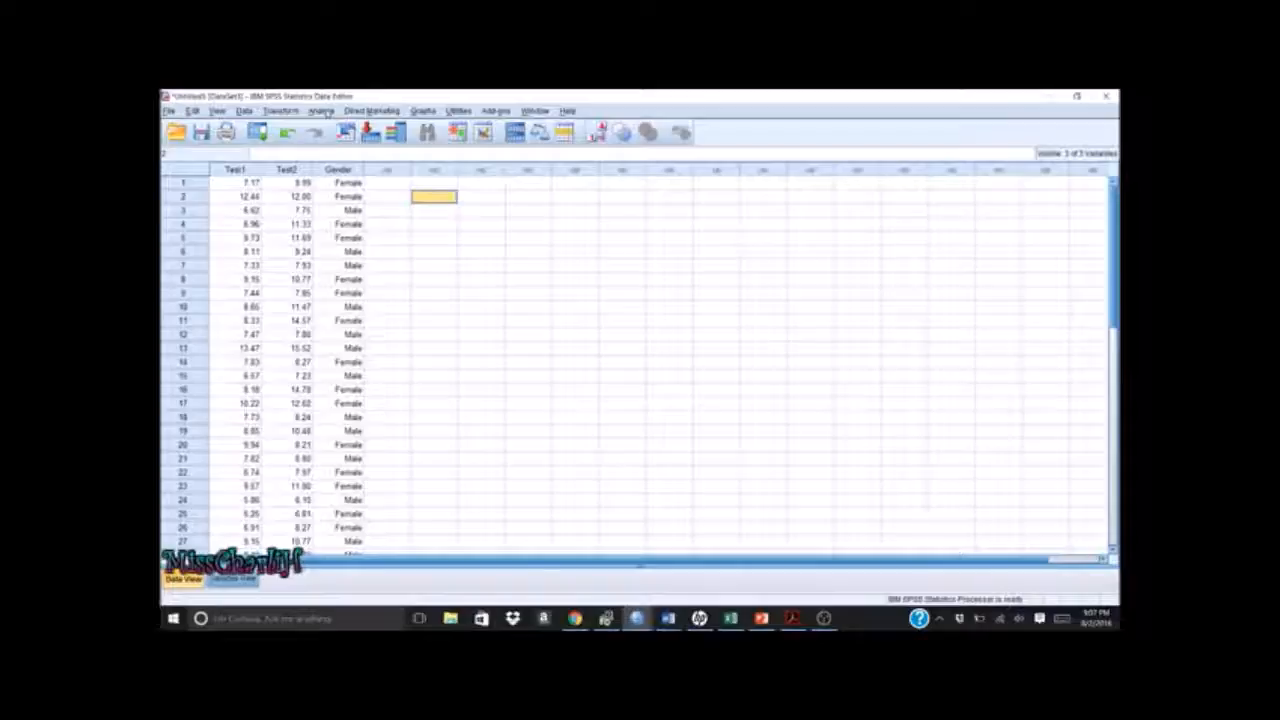
# Set up an Independent-Samples T Test with Test 1 as the test variable and Gender as the grouping variable
pyautogui.click(321, 111)
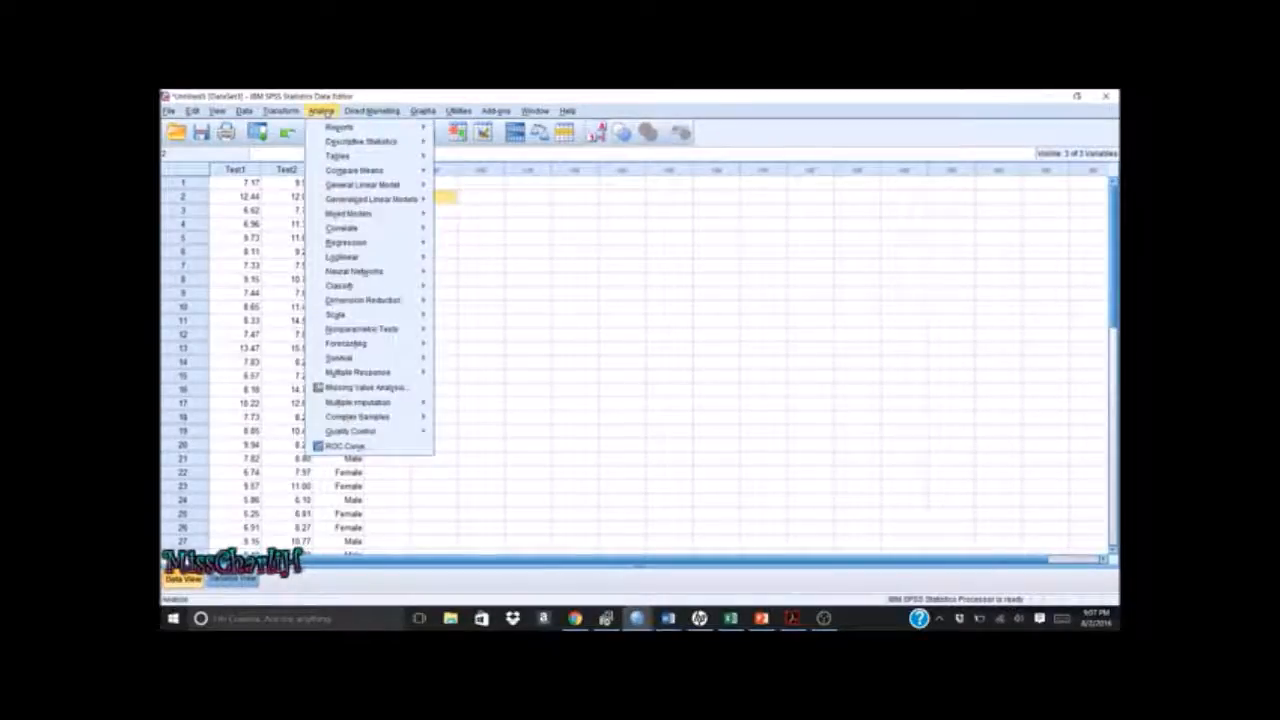
pyautogui.moveTo(340, 171)
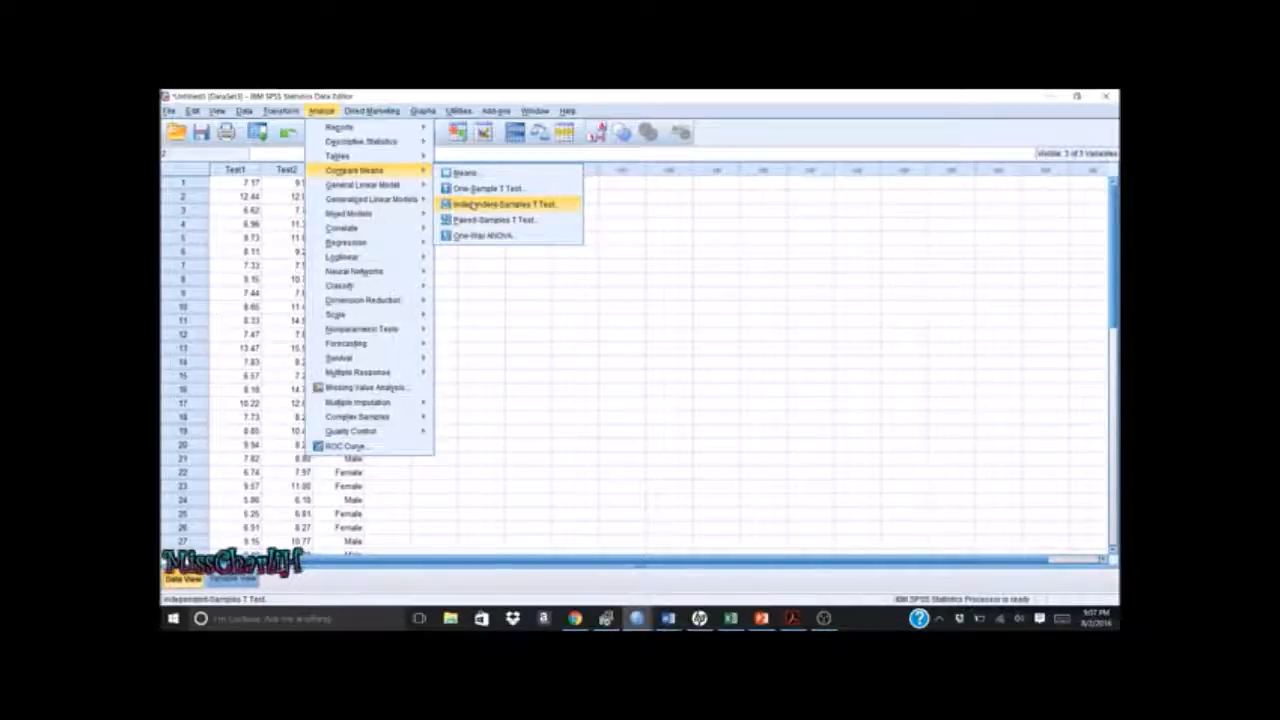
pyautogui.click(470, 204)
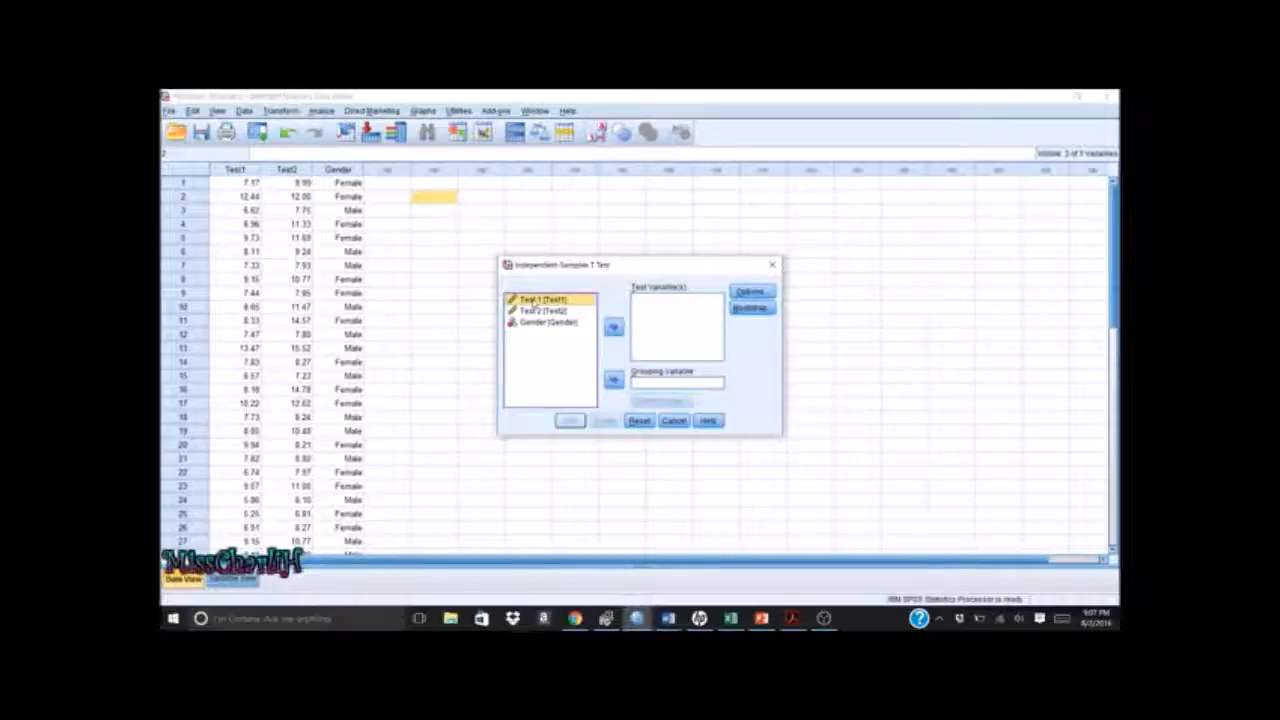
pyautogui.click(613, 327)
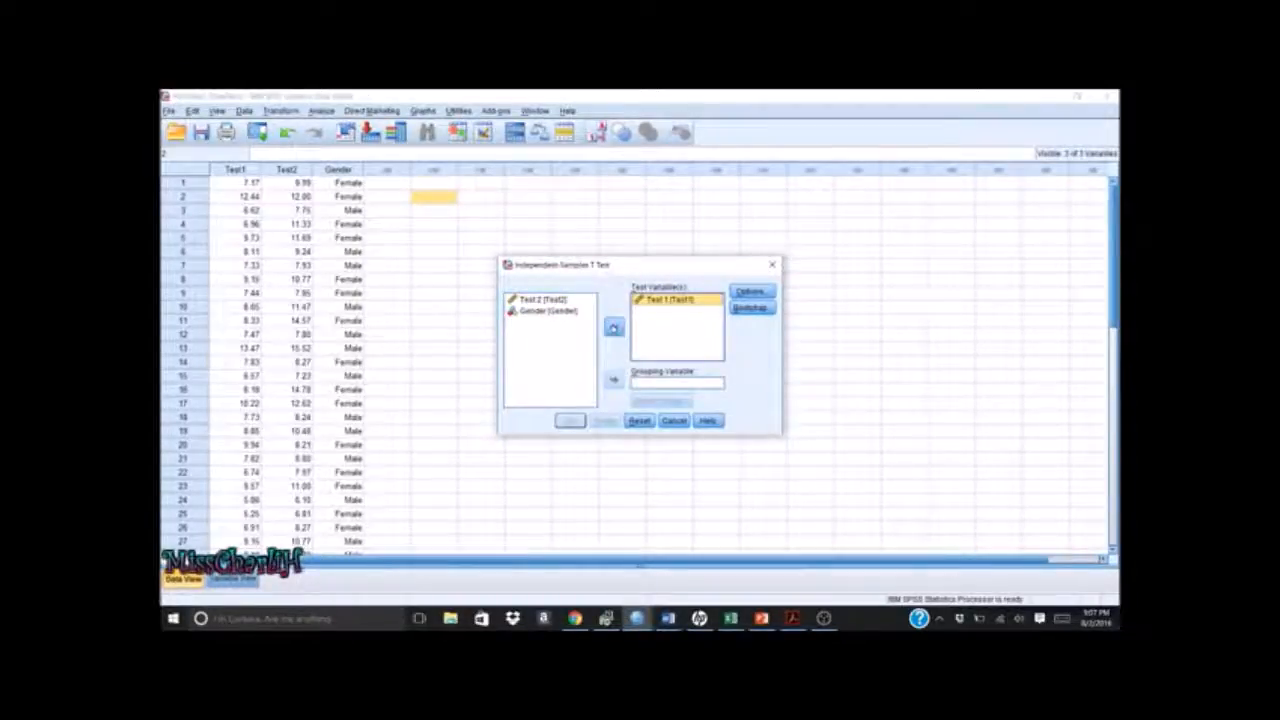
pyautogui.click(556, 312)
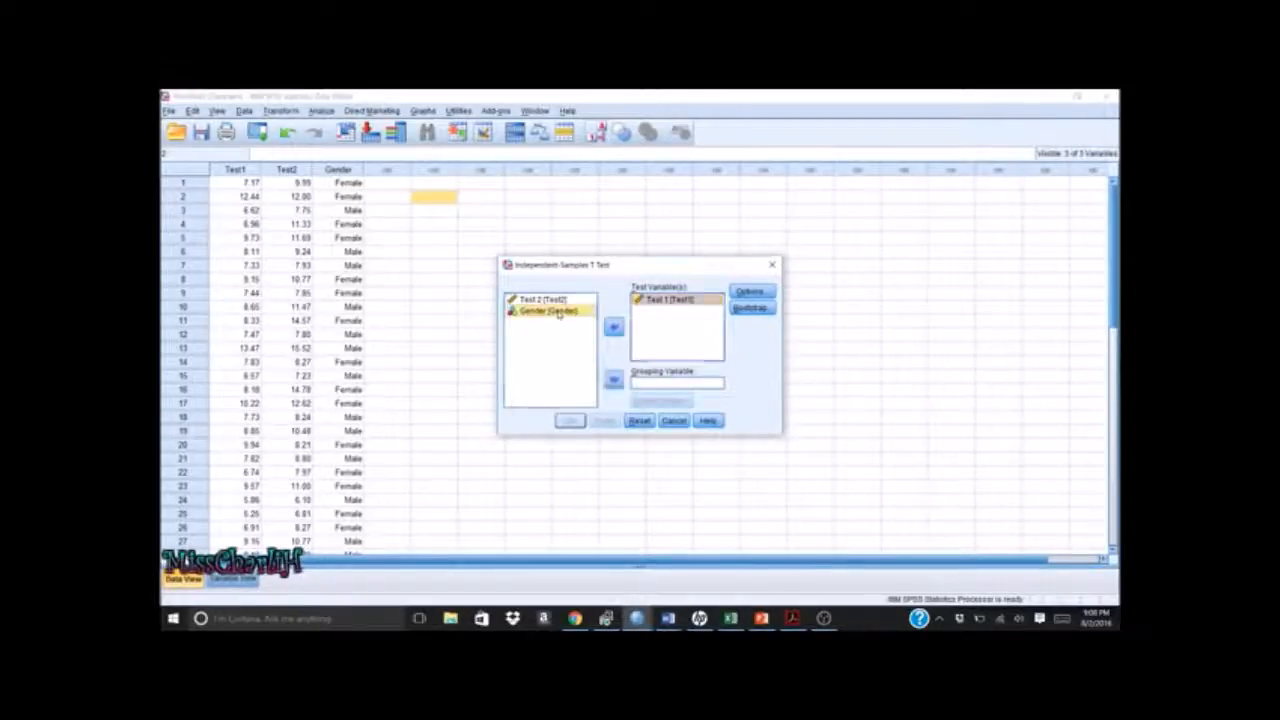
pyautogui.click(614, 381)
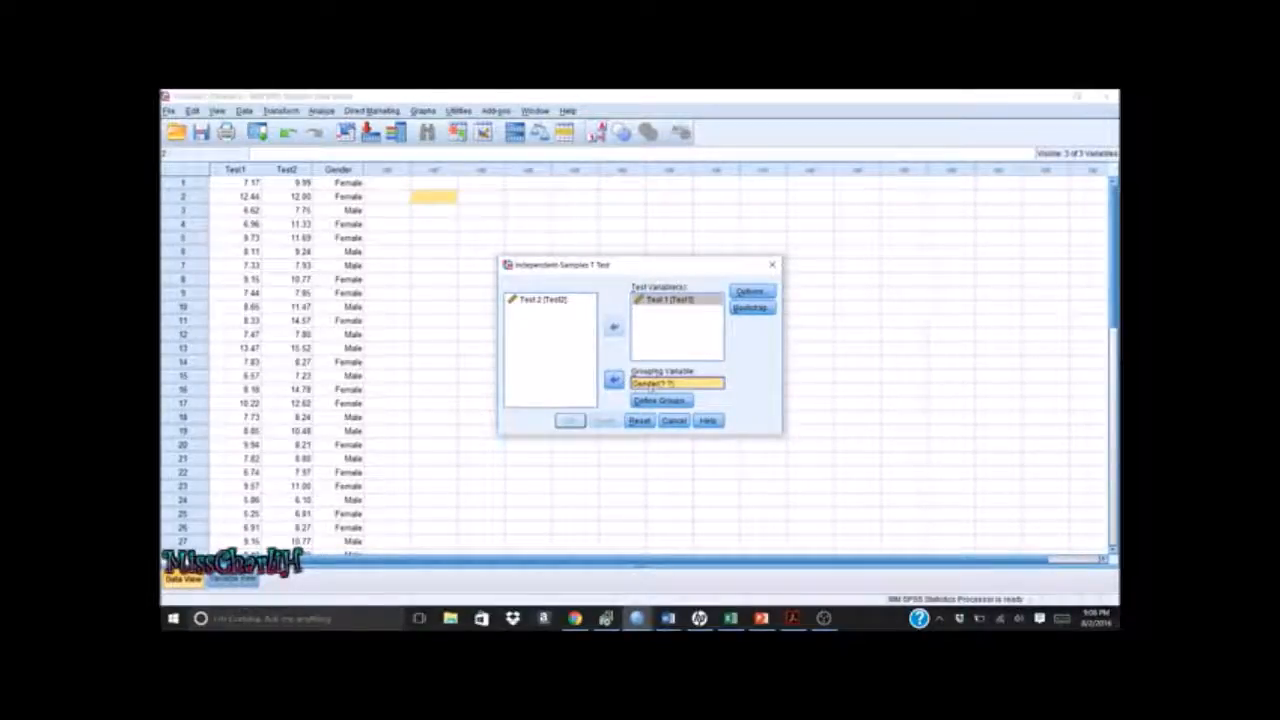
# Define the Gender groups by specified values, with Group 1 as 1 and Group 2 as 2
pyautogui.click(650, 386)
pyautogui.click(652, 401)
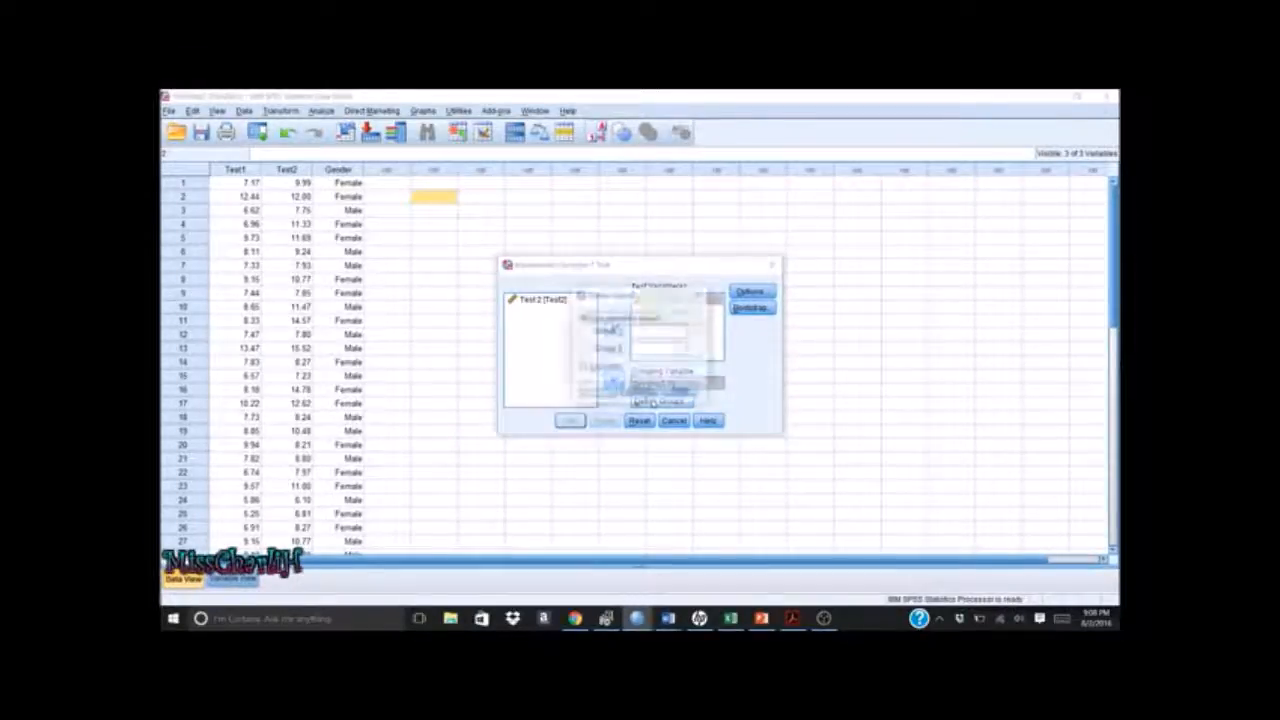
pyautogui.click(641, 332)
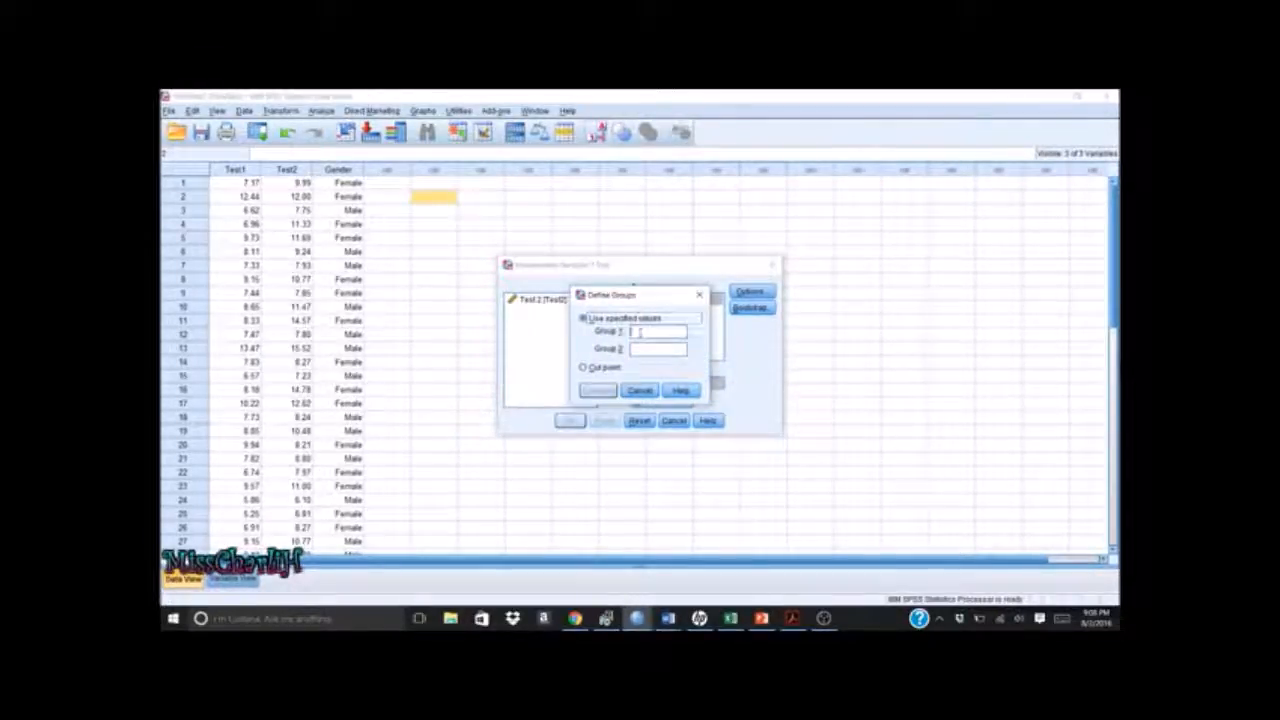
pyautogui.write('0')
pyautogui.click(636, 348)
pyautogui.write('2')
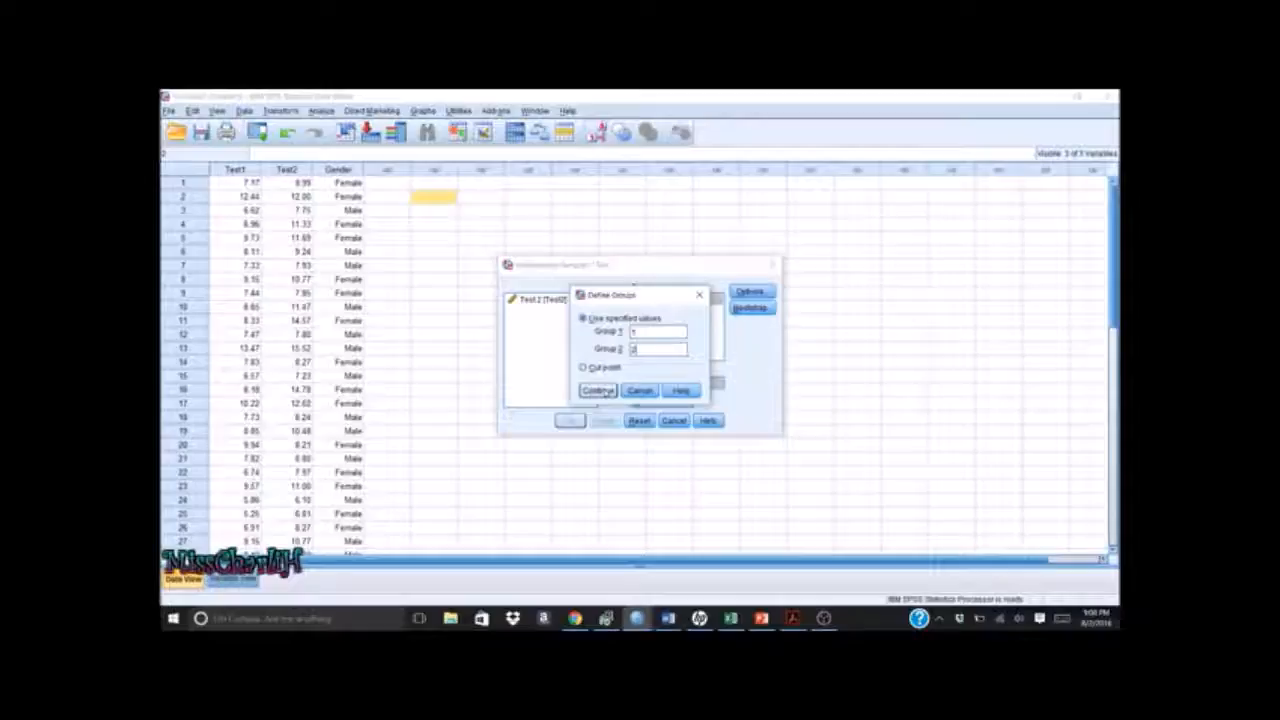
pyautogui.click(598, 390)
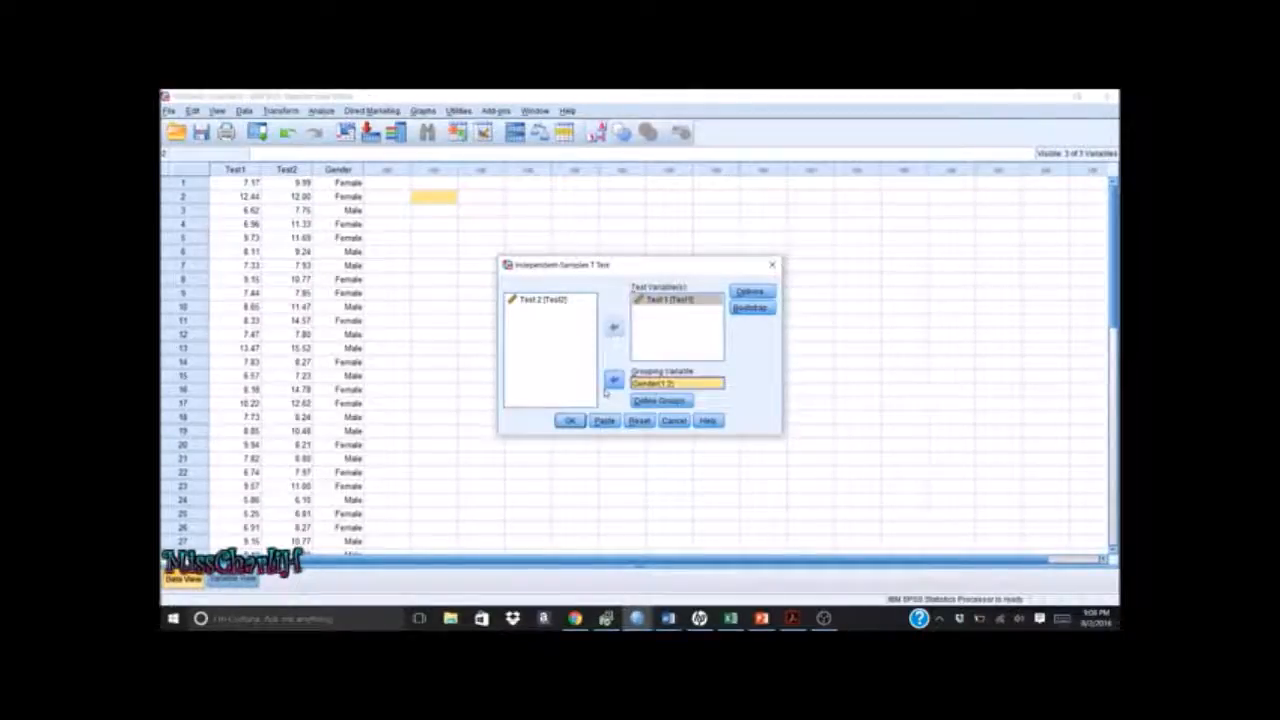
# Run the t test with a 95% confidence interval and cases excluded analysis by analysis, and maximize the output window
pyautogui.click(748, 291)
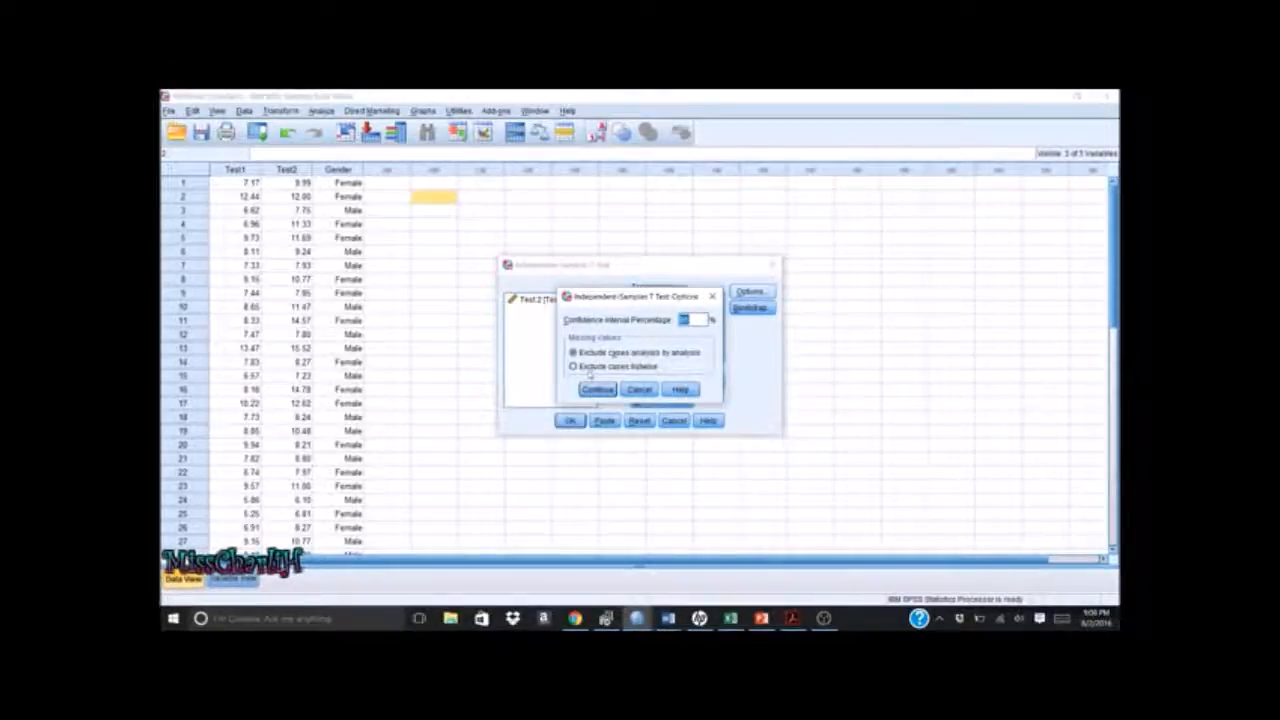
pyautogui.click(596, 390)
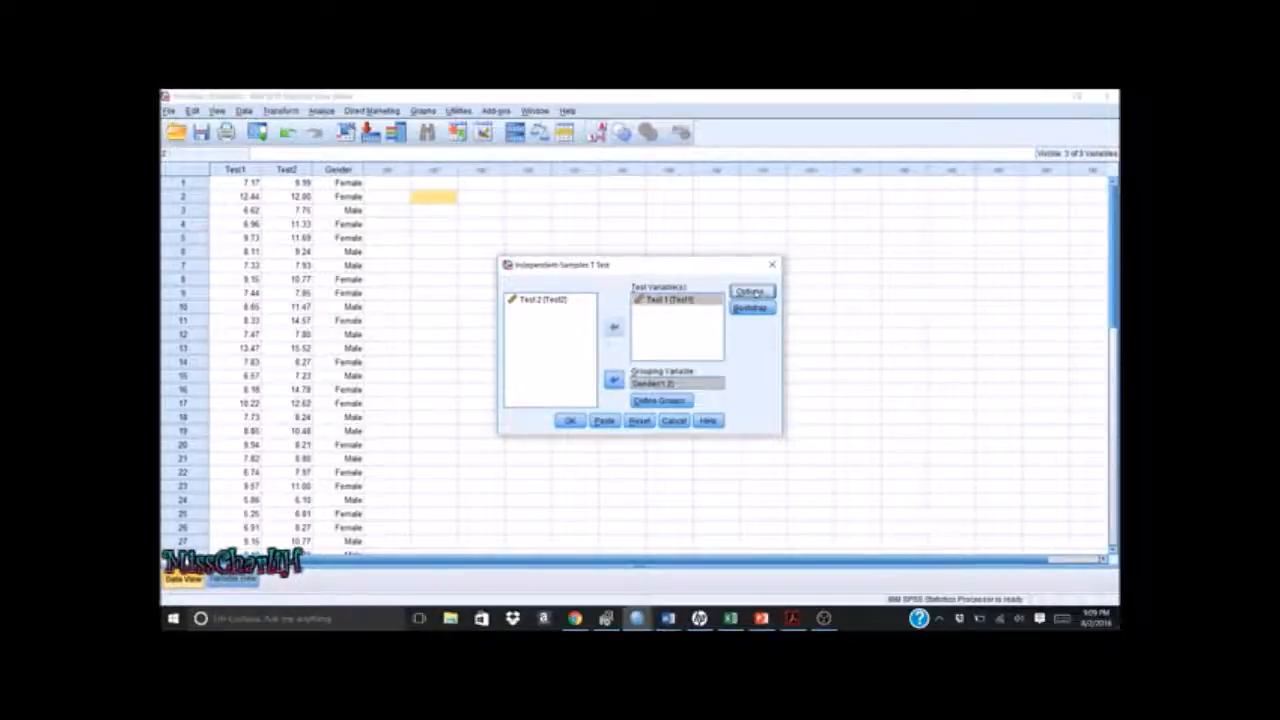
pyautogui.click(757, 292)
pyautogui.click(570, 420)
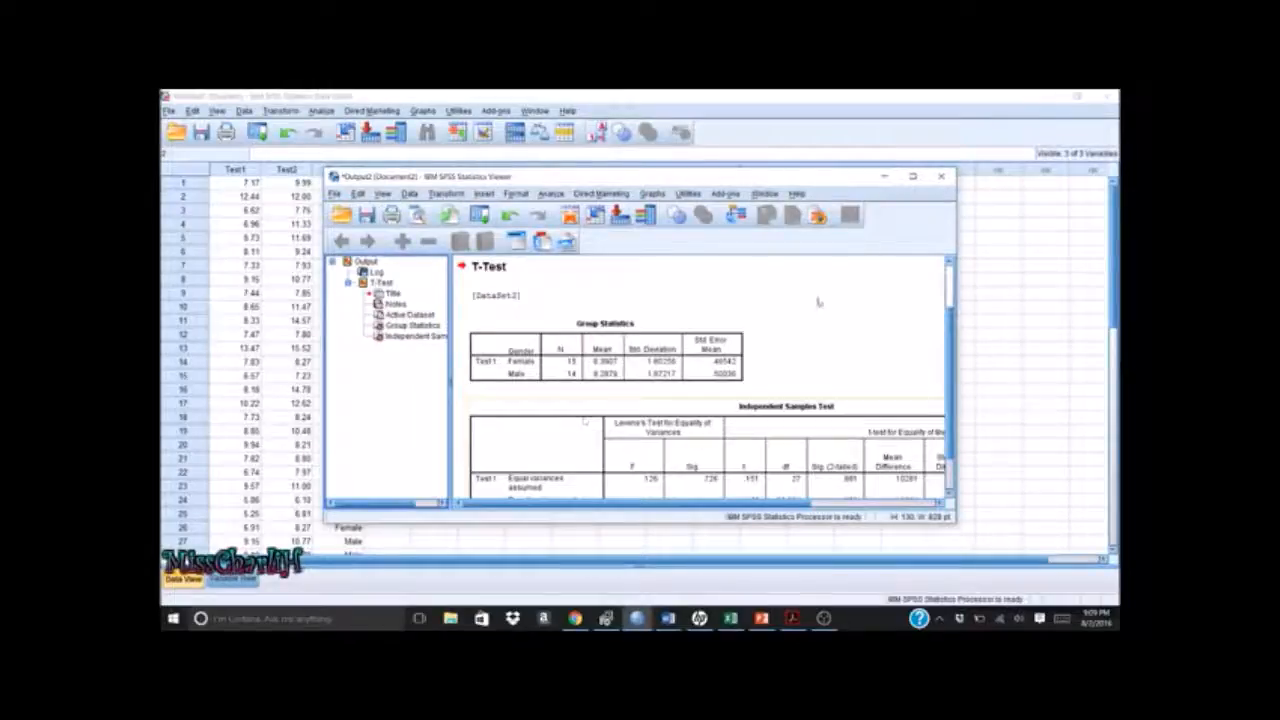
pyautogui.click(912, 178)
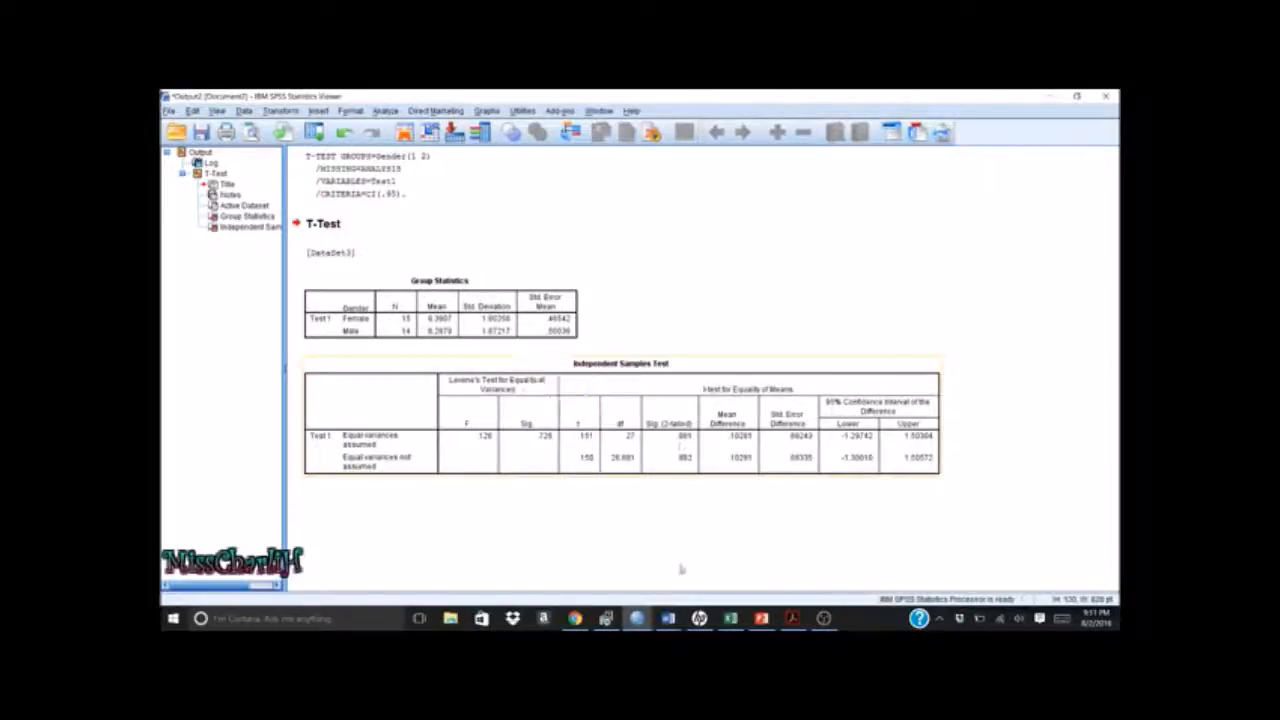
# Switch to the t-test Example document in Word and resize its window to cover about half the screen
pyautogui.click(668, 620)
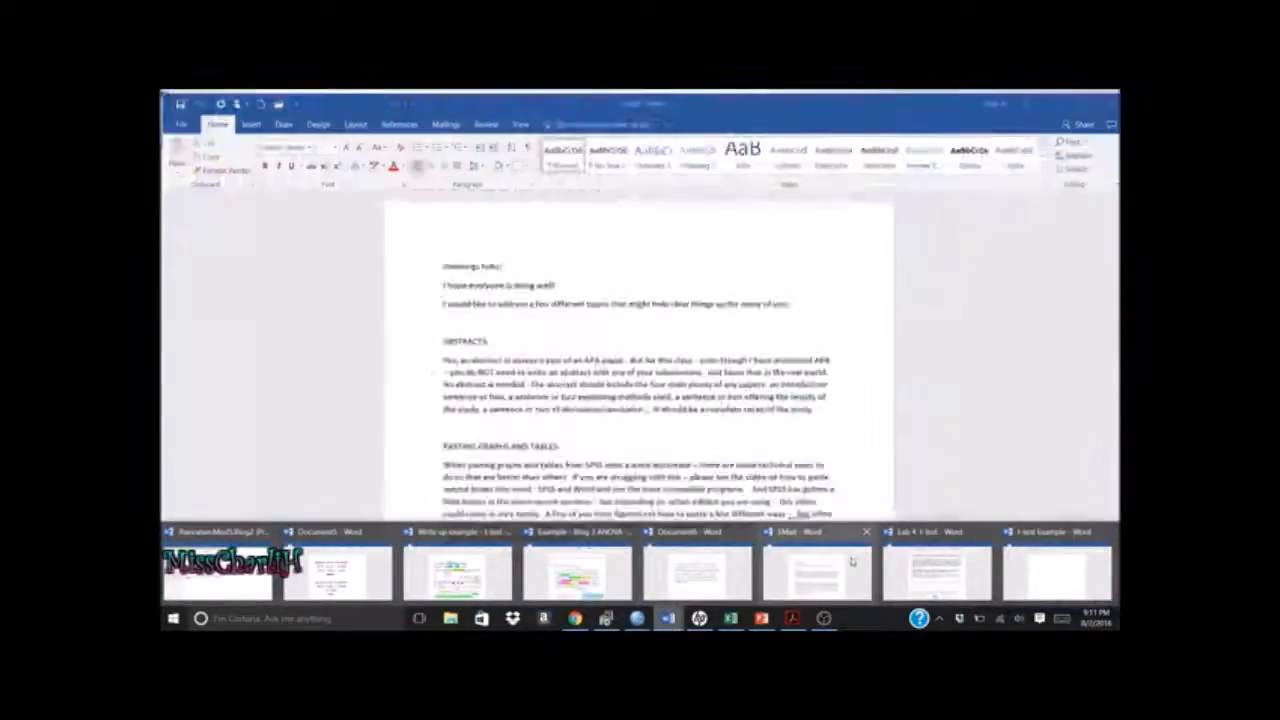
pyautogui.moveTo(1038, 552)
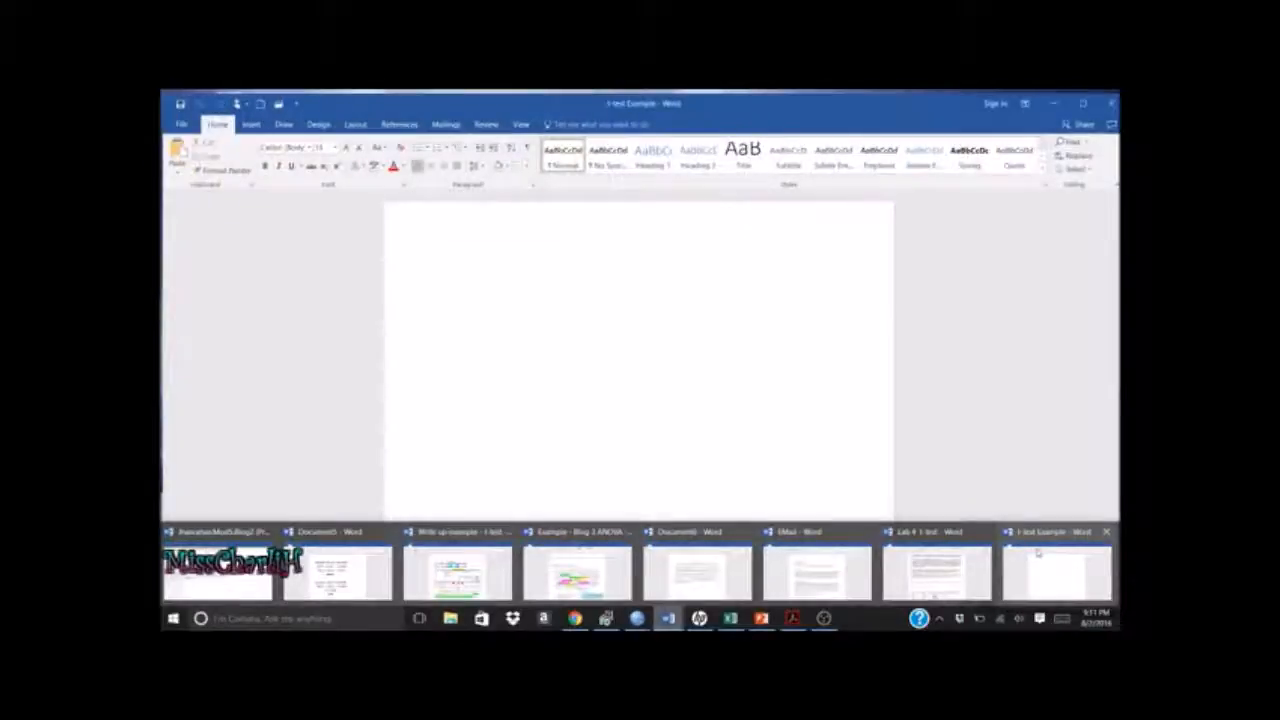
pyautogui.click(1038, 552)
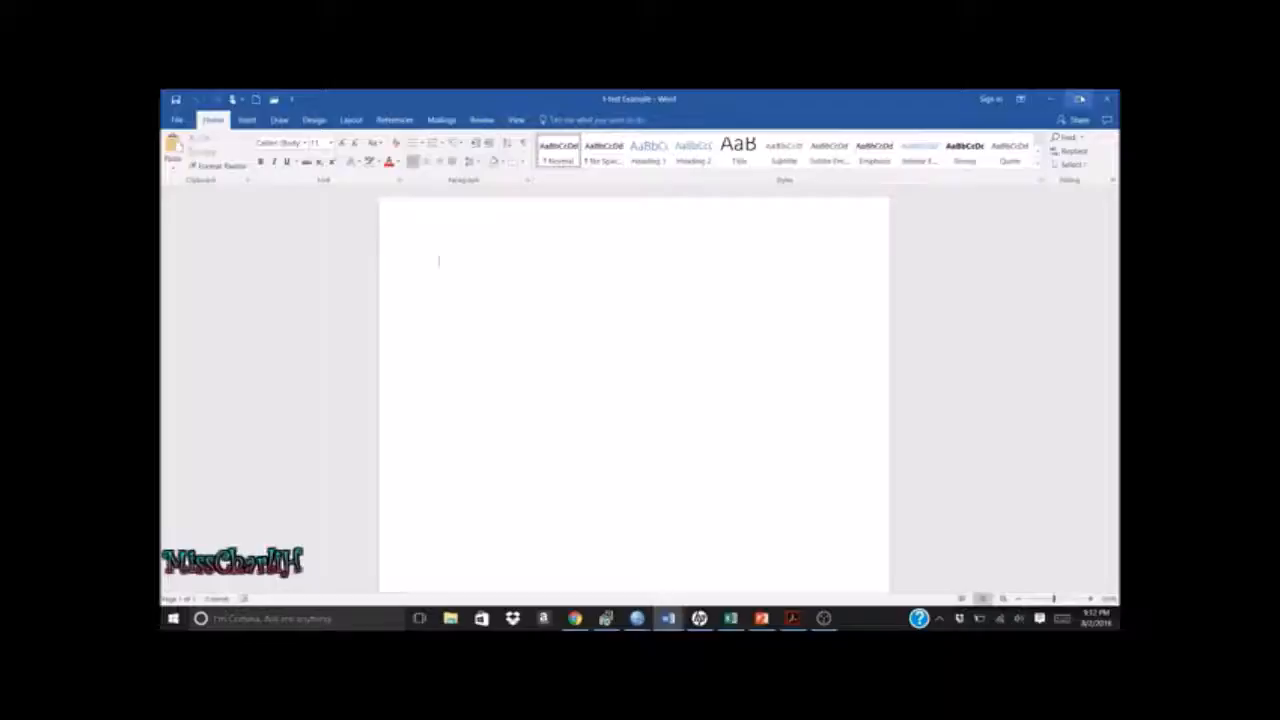
pyautogui.click(1079, 99)
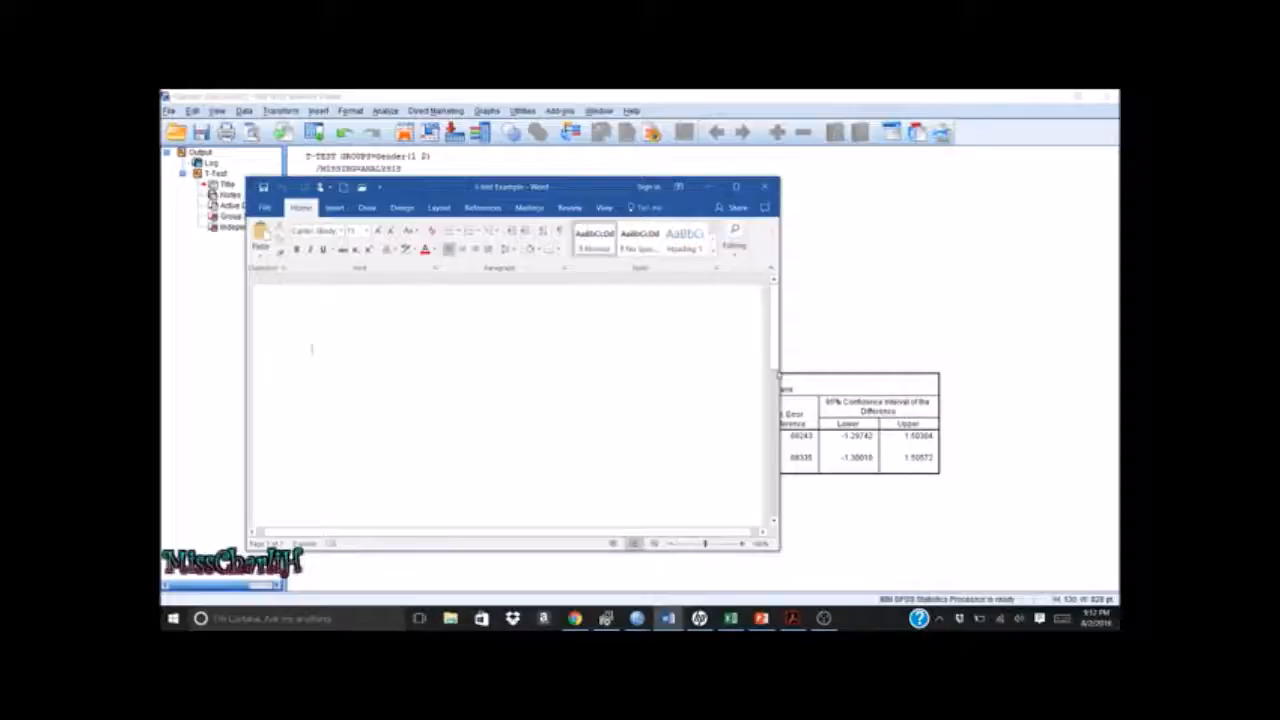
pyautogui.moveTo(779, 361); pyautogui.dragTo(680, 361)
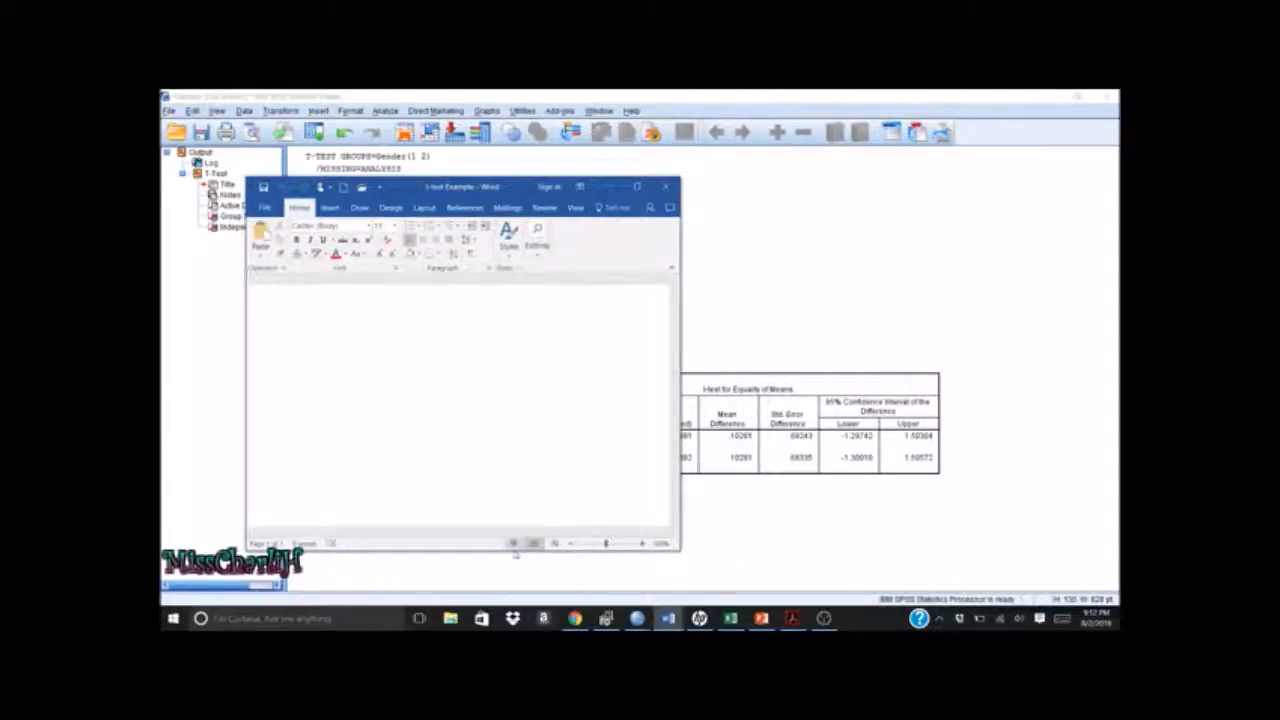
pyautogui.moveTo(516, 551); pyautogui.dragTo(514, 579)
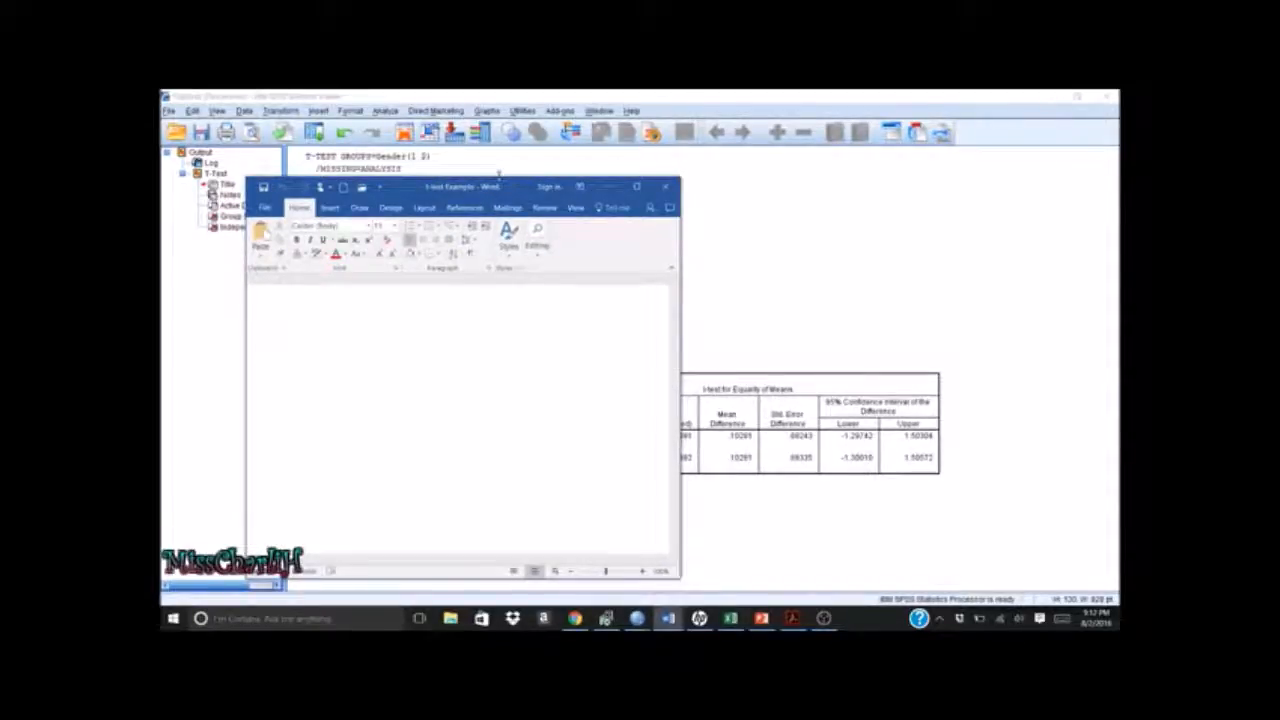
pyautogui.moveTo(495, 147); pyautogui.dragTo(487, 96)
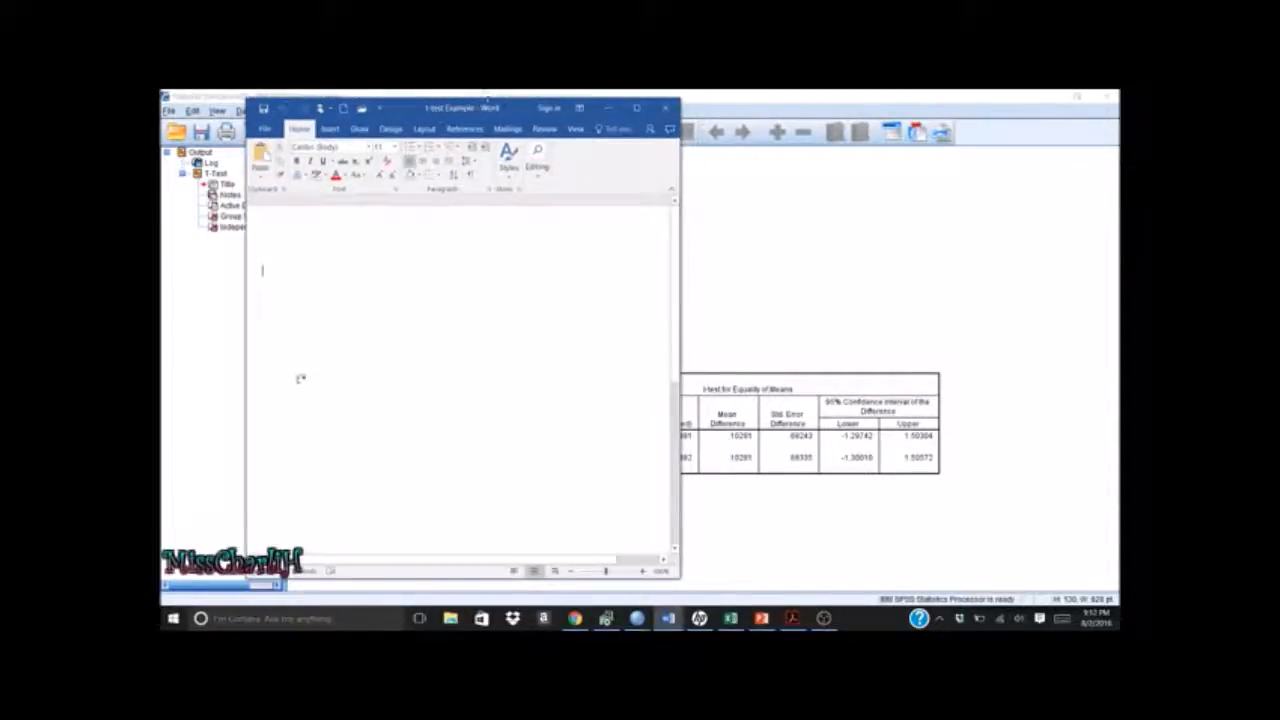
pyautogui.moveTo(246, 378); pyautogui.dragTo(194, 374)
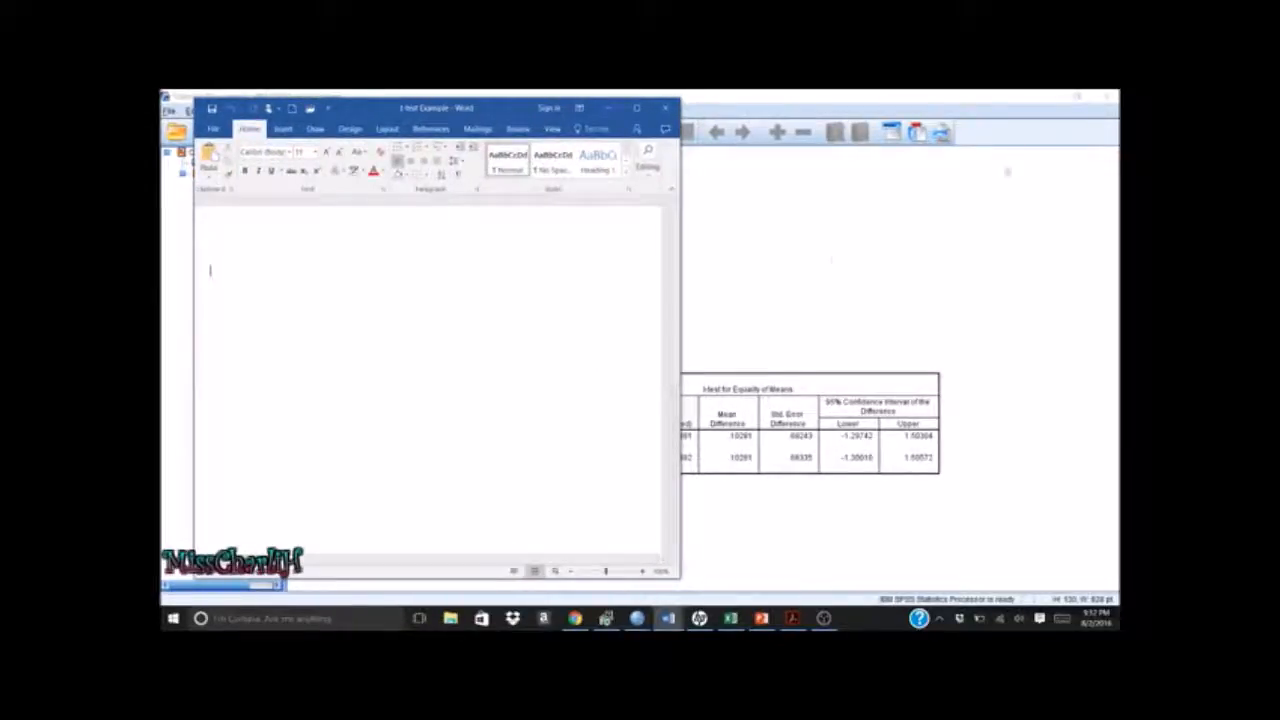
# Restore the SPSS output window from full screen, then move and resize it to sit beside the Word document
pyautogui.click(1078, 97)
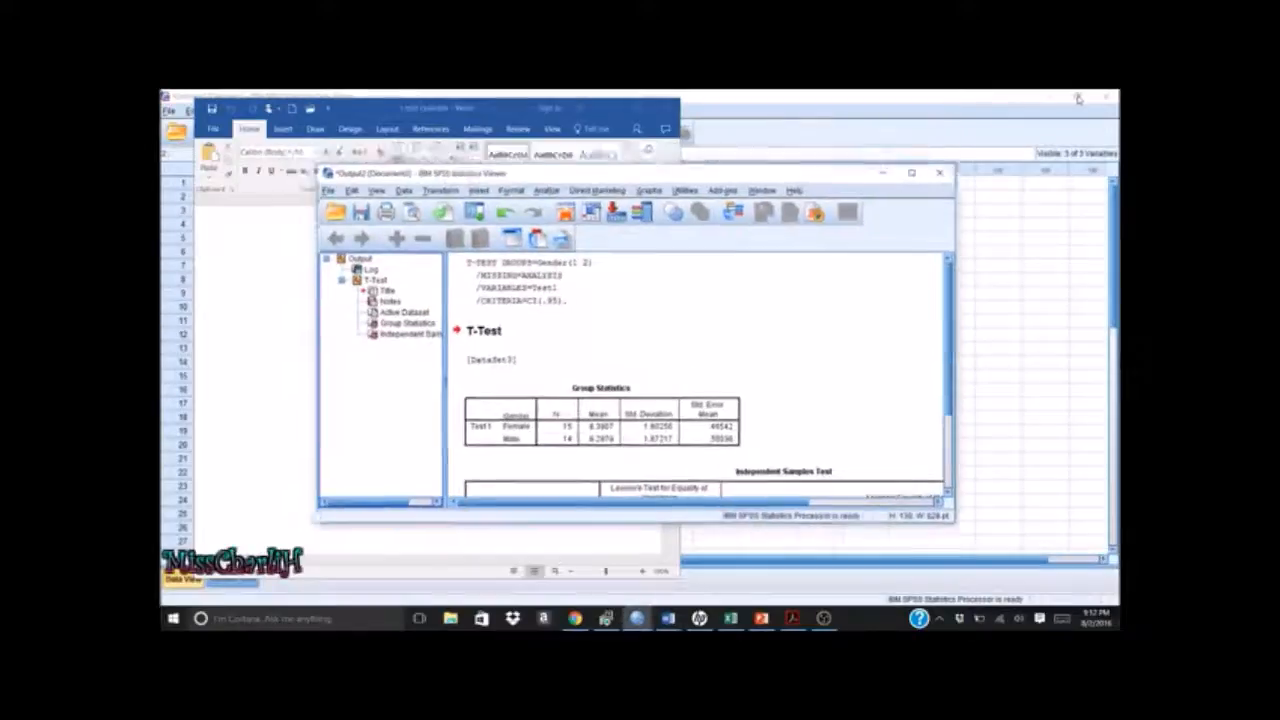
pyautogui.moveTo(738, 183); pyautogui.dragTo(990, 110)
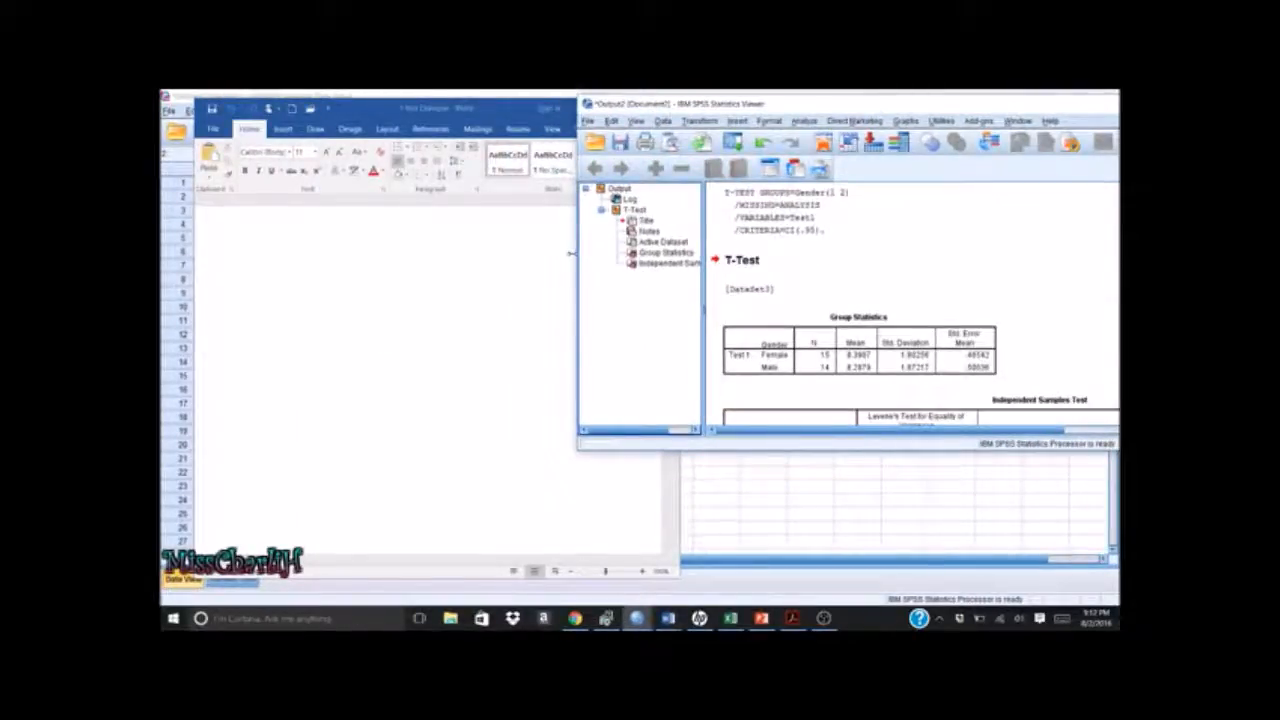
pyautogui.moveTo(571, 253); pyautogui.dragTo(686, 238)
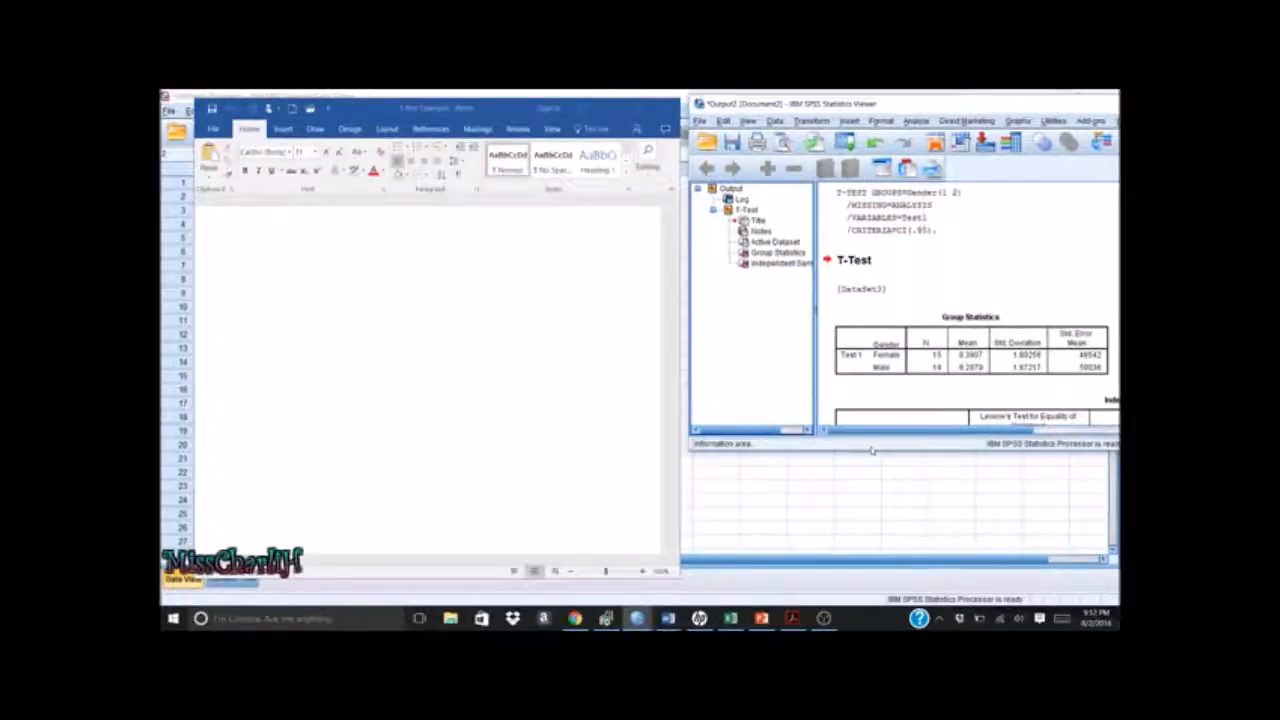
pyautogui.moveTo(875, 452); pyautogui.dragTo(870, 557)
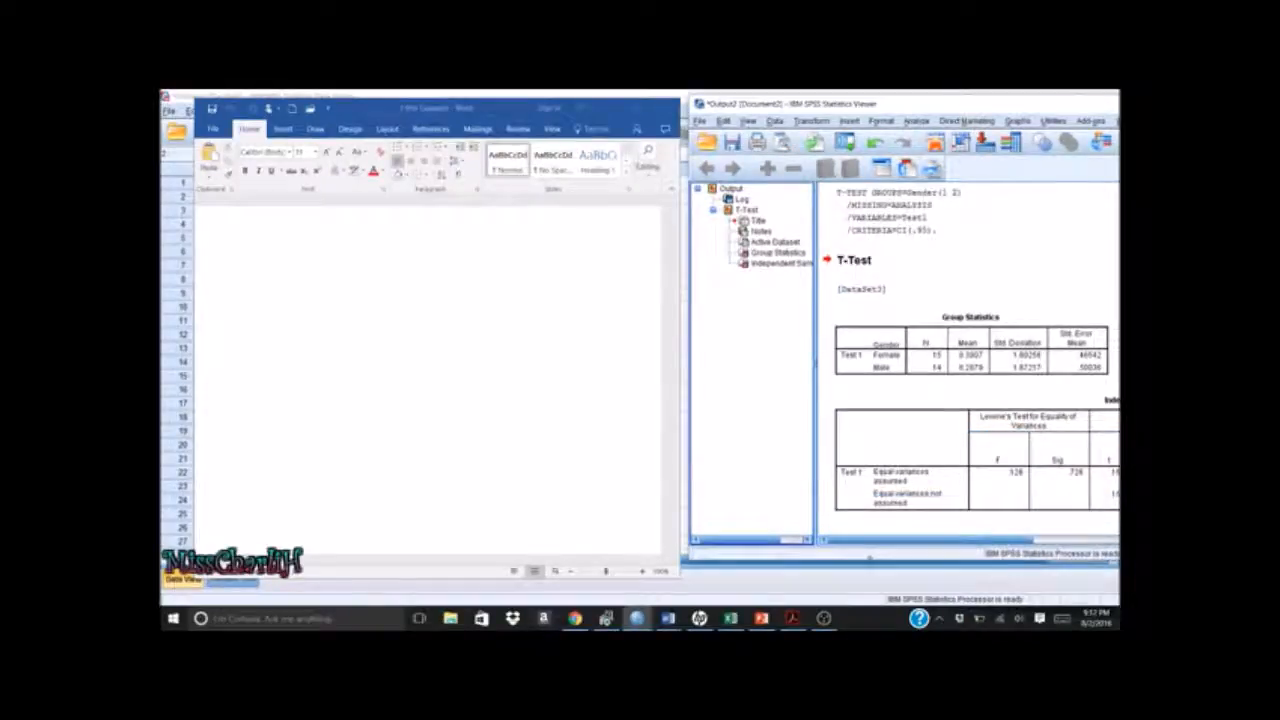
# Begin the write-up in the Word document with "An independent sample's t-test was run with gender and our independent"
pyautogui.click(415, 267)
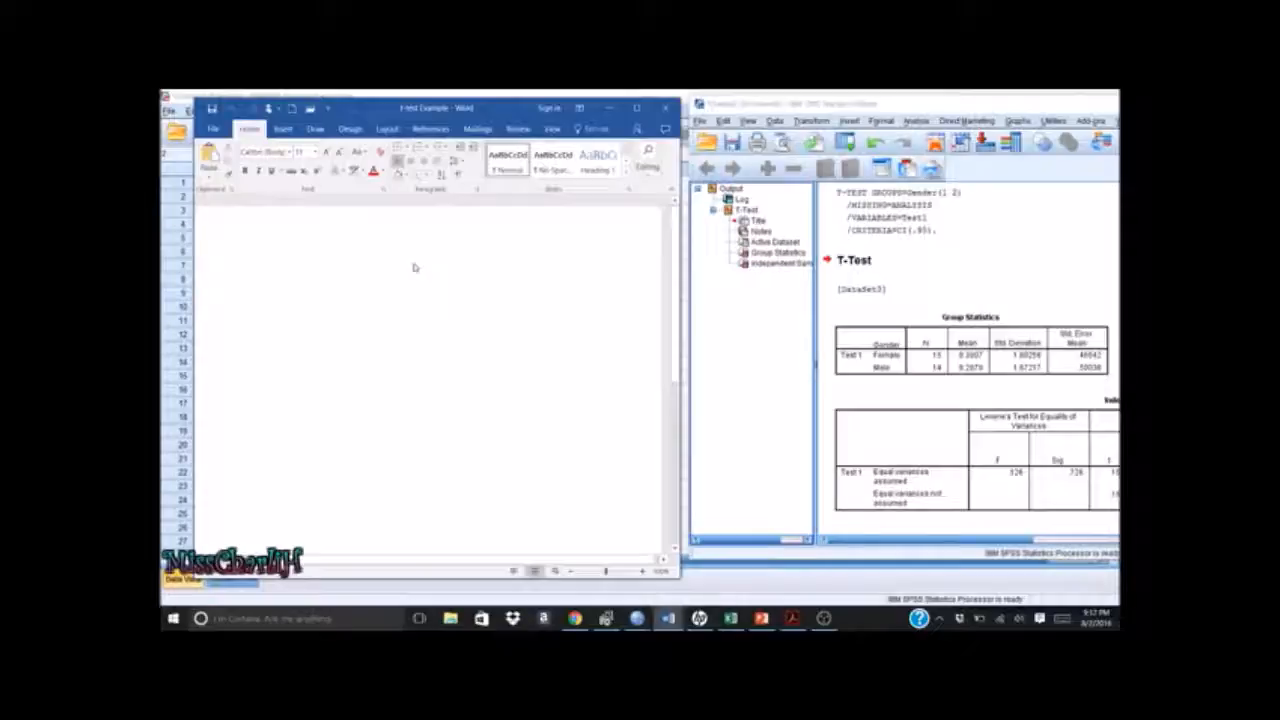
pyautogui.press('Return')
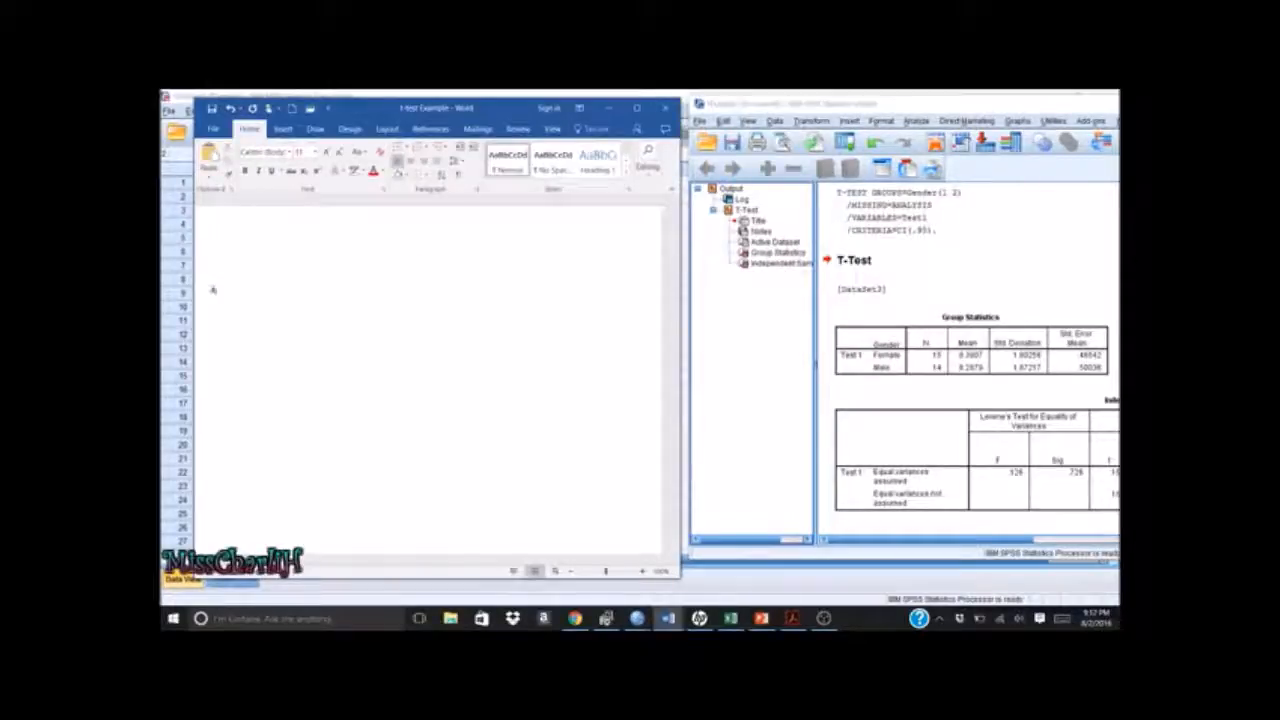
pyautogui.write('An Independent sample')
pyautogui.write('s t')
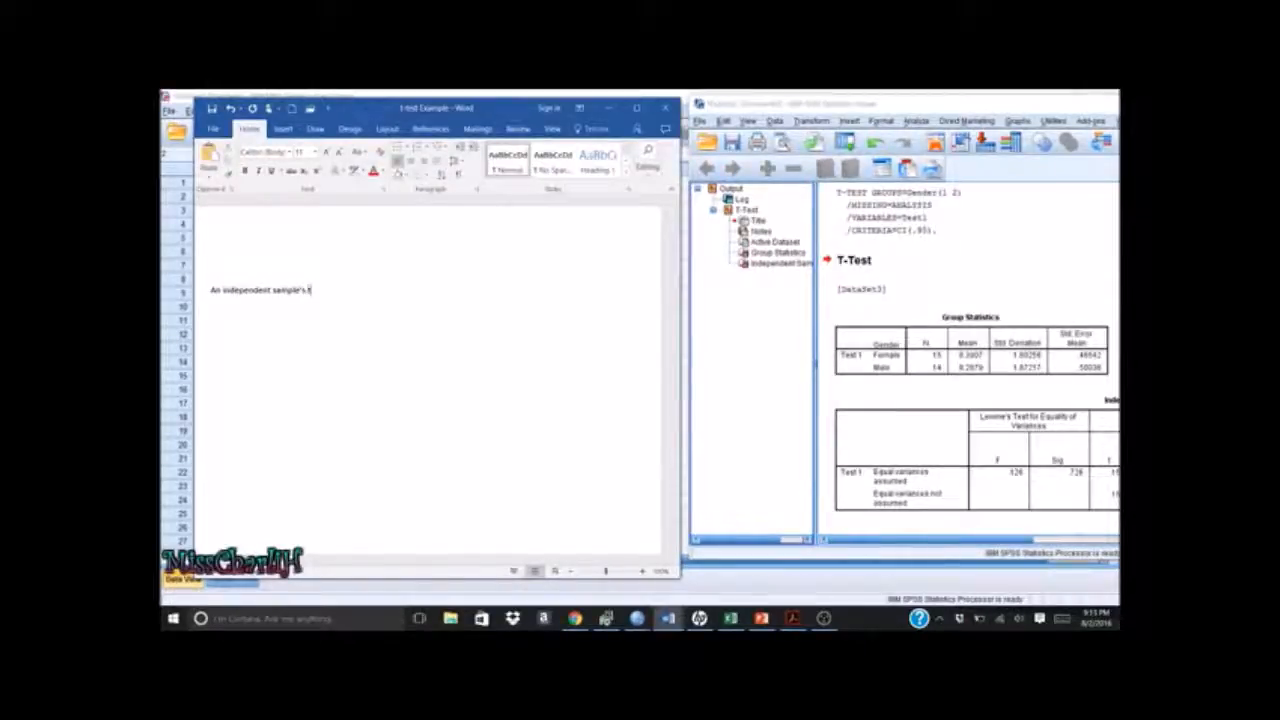
pyautogui.write('-test ')
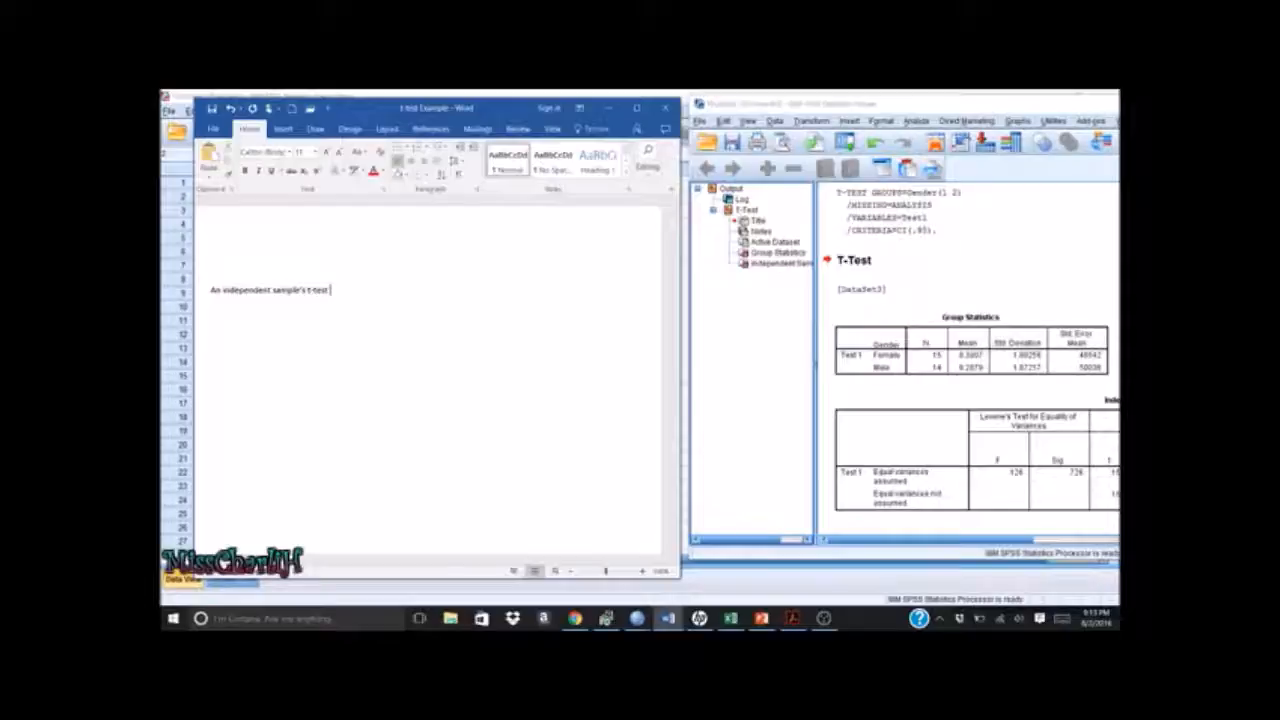
pyautogui.write('was run with')
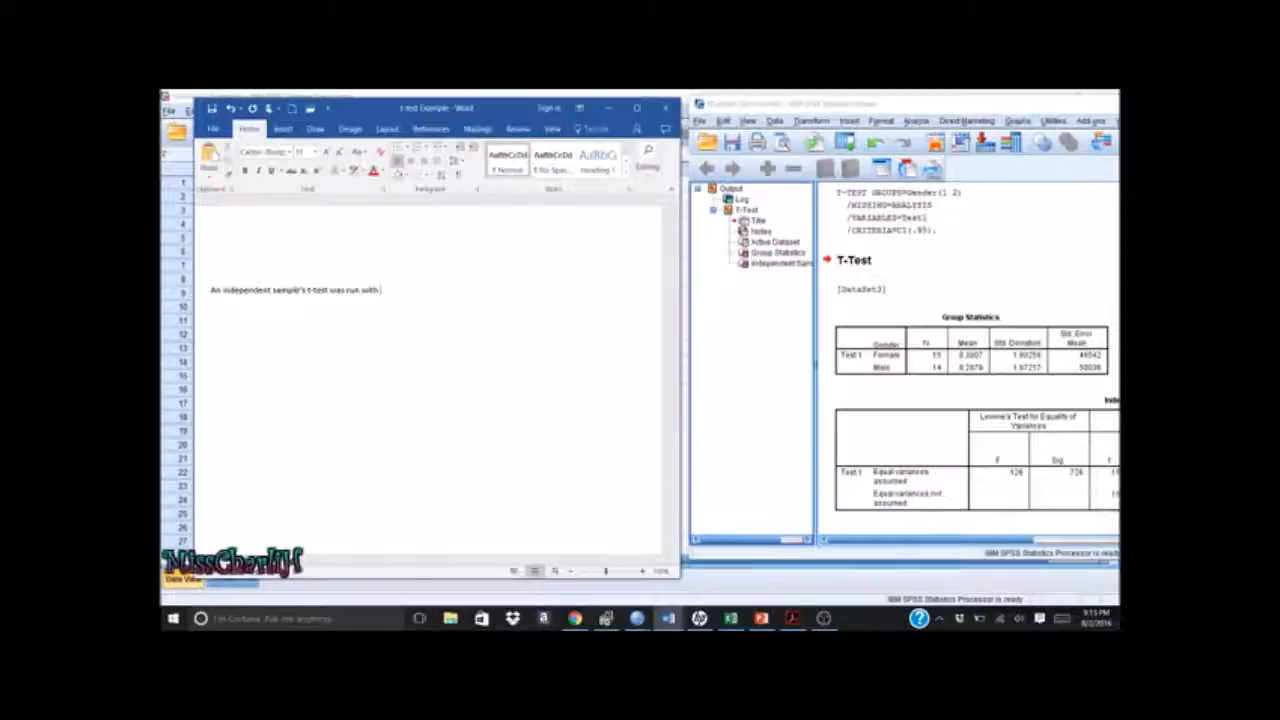
pyautogui.write('nder a')
pyautogui.write('nd t')
pyautogui.write('ur ind')
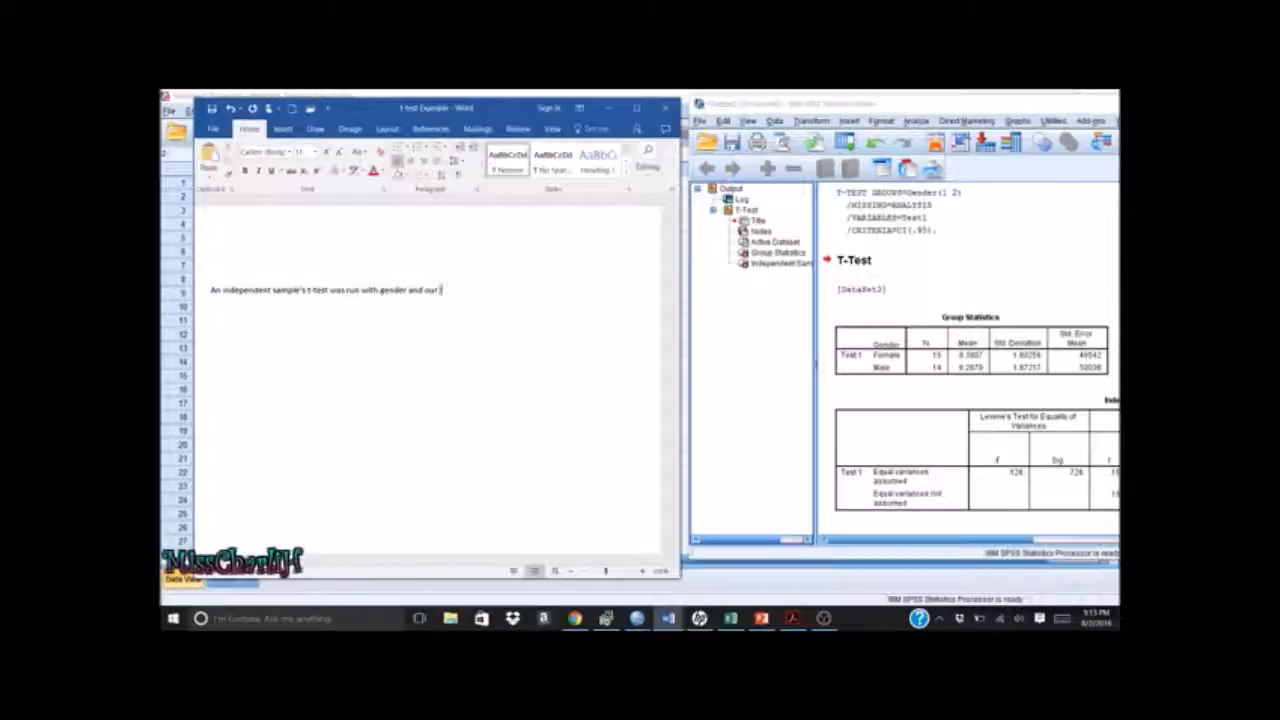
pyautogui.write('ependent variab')
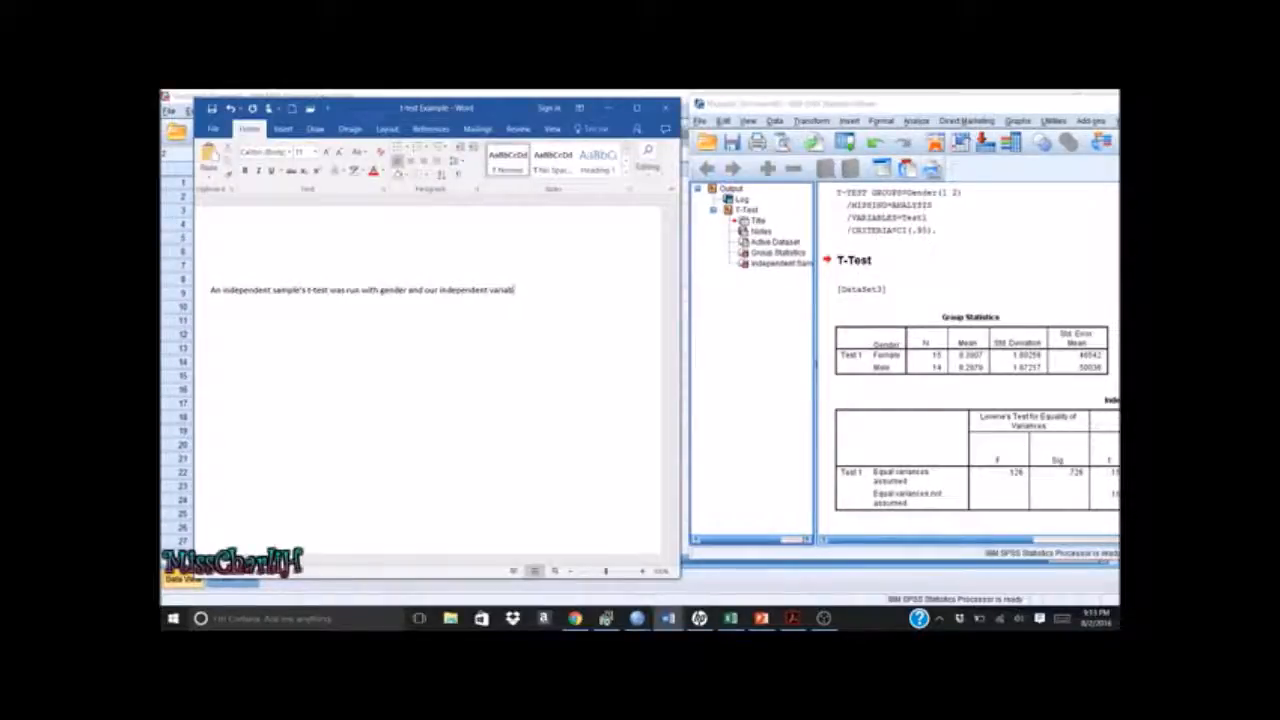
# Complete the first sentence with "variable and test 1 scores as our dependent variable."
pyautogui.press('BackSpace')
pyautogui.press('BackSpace')
pyautogui.press('BackSpace')
pyautogui.press('BackSpace')
pyautogui.press('BackSpace')
pyautogui.press('BackSpace')
pyautogui.write('va')
pyautogui.write('riable and')
pyautogui.write('to')
pyautogui.write('st')
pyautogui.write(' 1 sco')
pyautogui.write('res as ou')
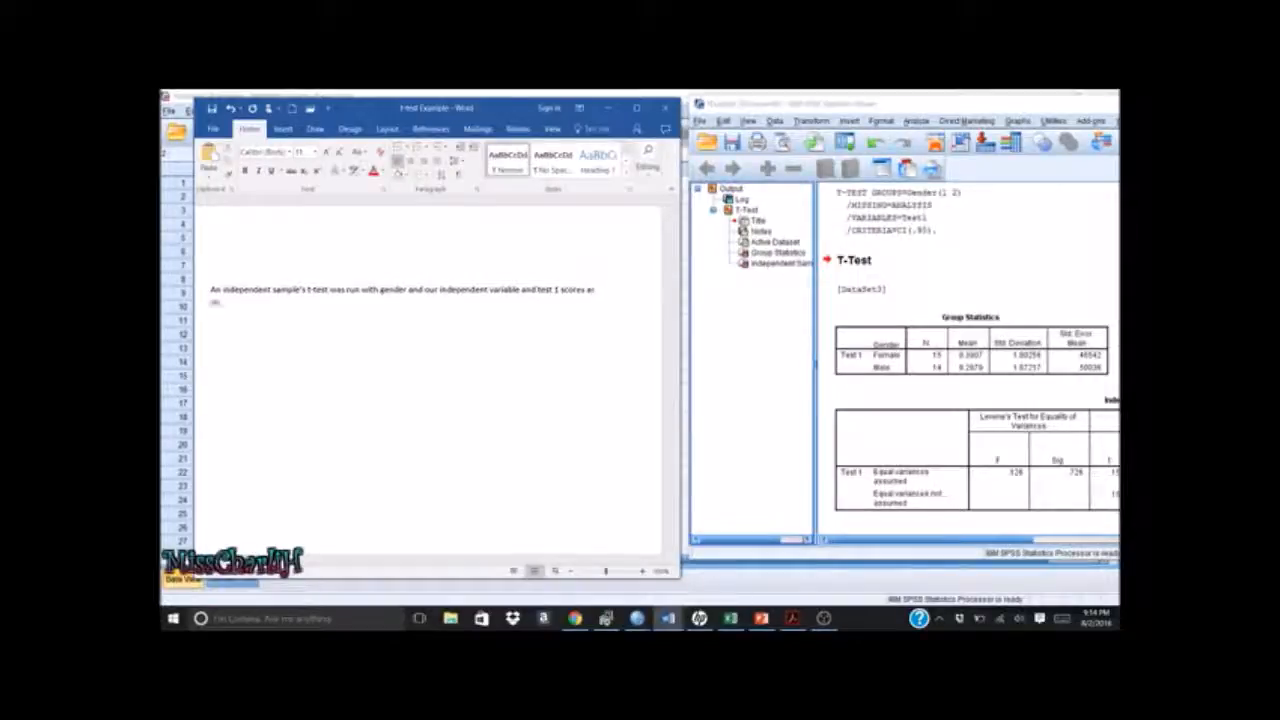
pyautogui.write('r dependent variable,')
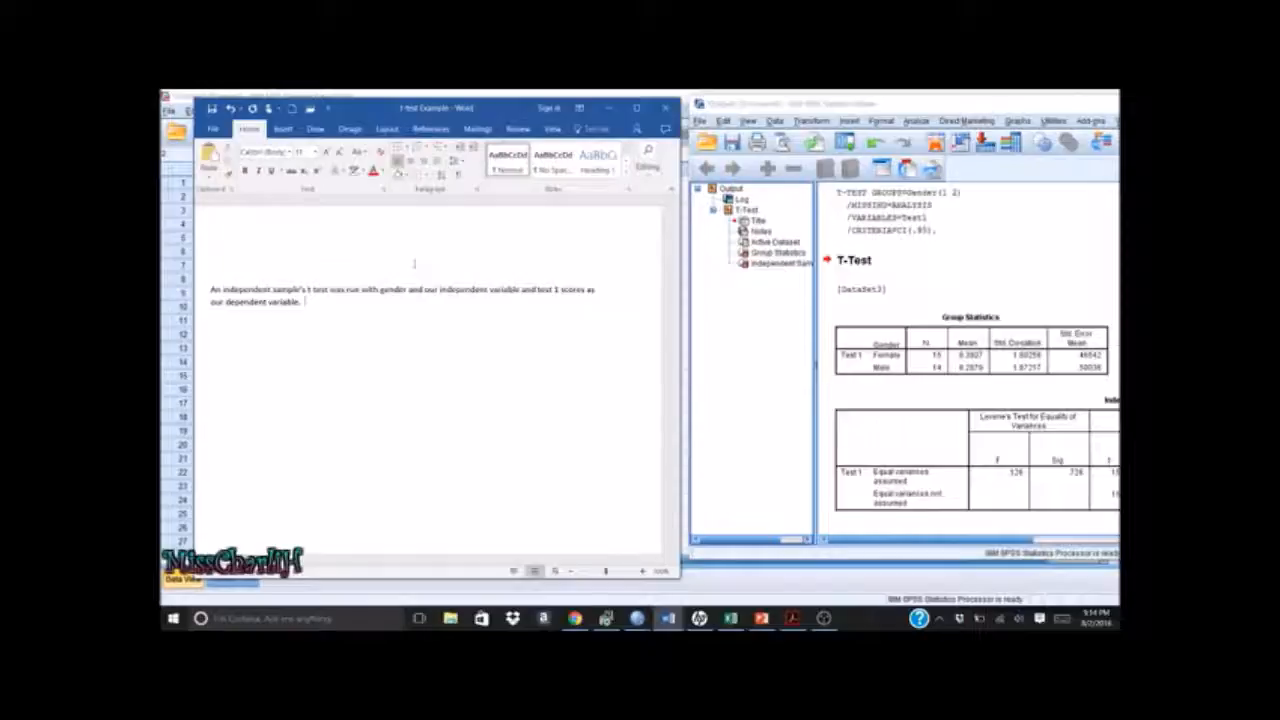
pyautogui.write('Accord')
pyautogui.press('BackSpace')
pyautogui.press('BackSpace')
pyautogui.press('BackSpace')
pyautogui.press('BackSpace')
pyautogui.press('BackSpace')
pyautogui.press('BackSpace')
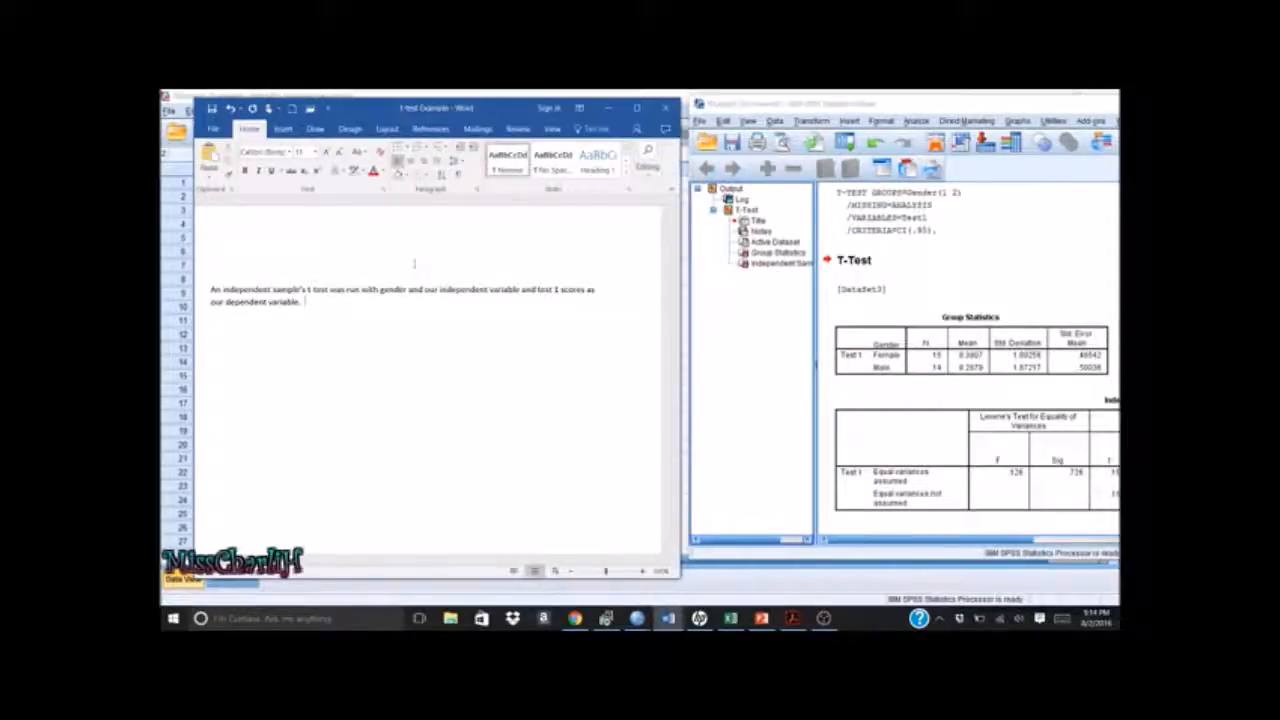
# Start the second sentence with "T-test results indicated that Females" and an opening parenthesis
pyautogui.write('T-test:results indicated')
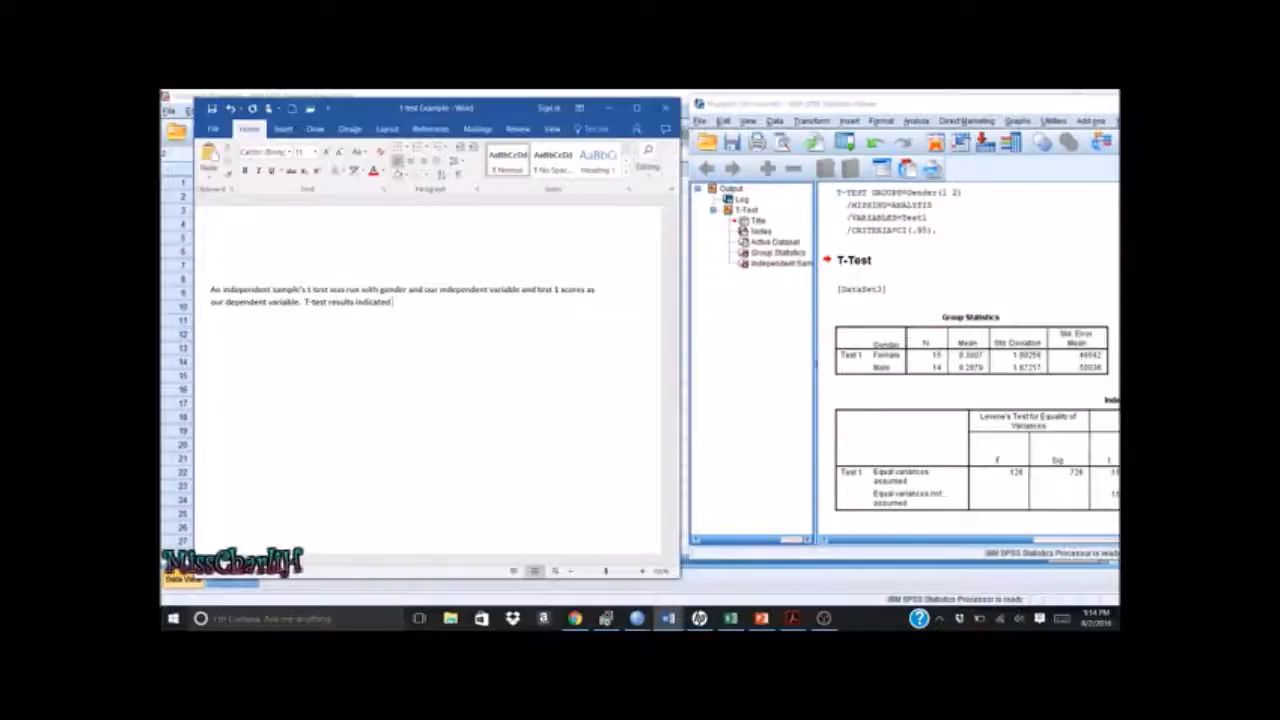
pyautogui.write(' that f')
pyautogui.press('BackSpace')
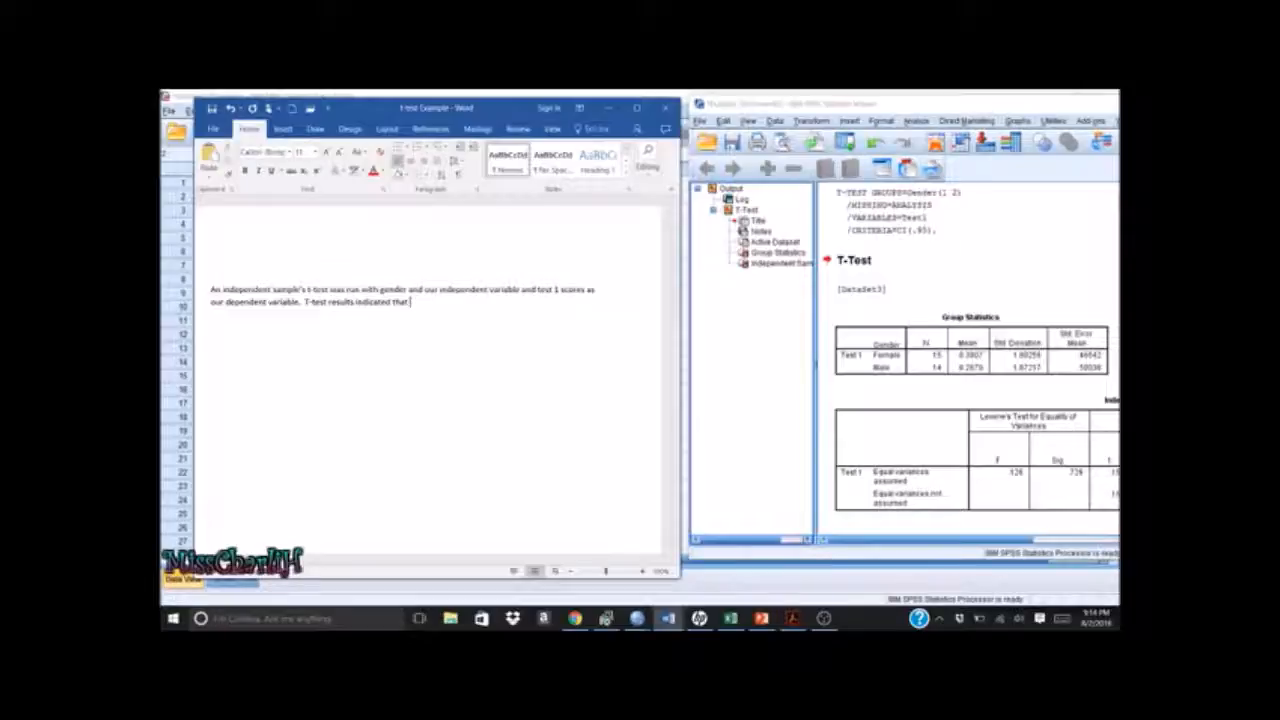
pyautogui.write('Fema')
pyautogui.write('le')
pyautogui.write('s.')
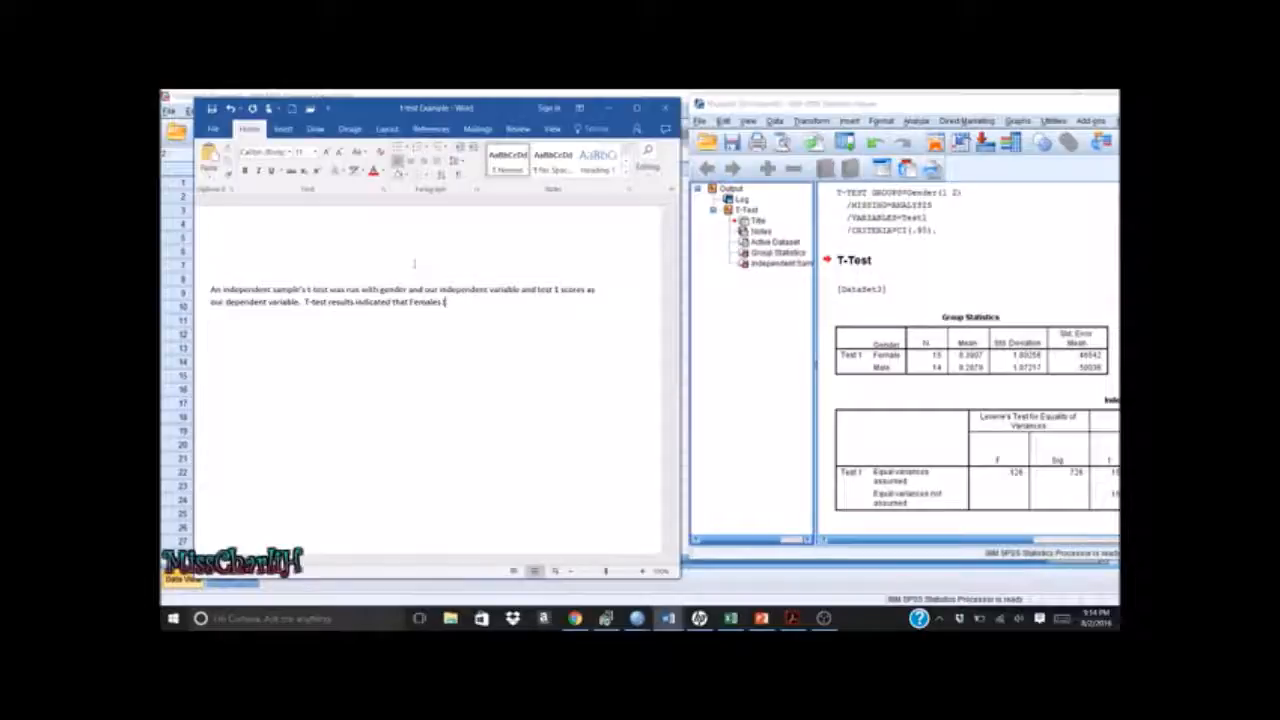
pyautogui.write('N')
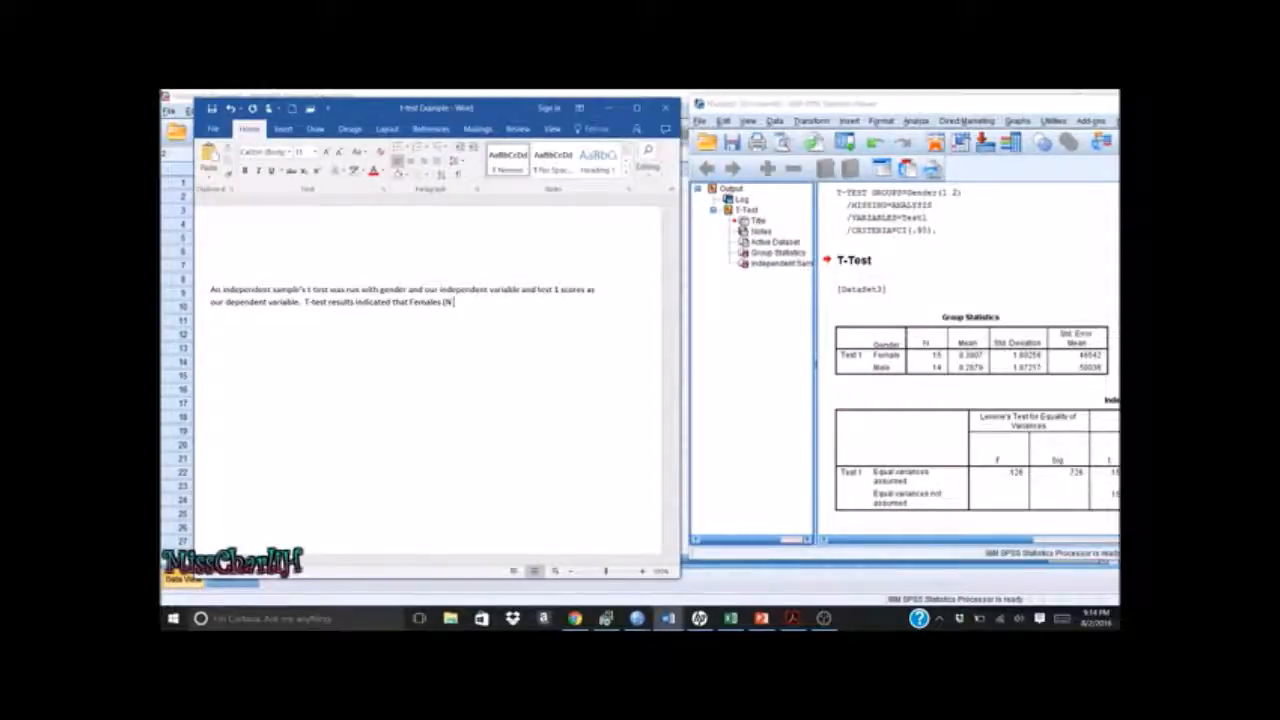
pyautogui.write(' =')
pyautogui.press('BackSpace')
pyautogui.press('BackSpace')
pyautogui.press('BackSpace')
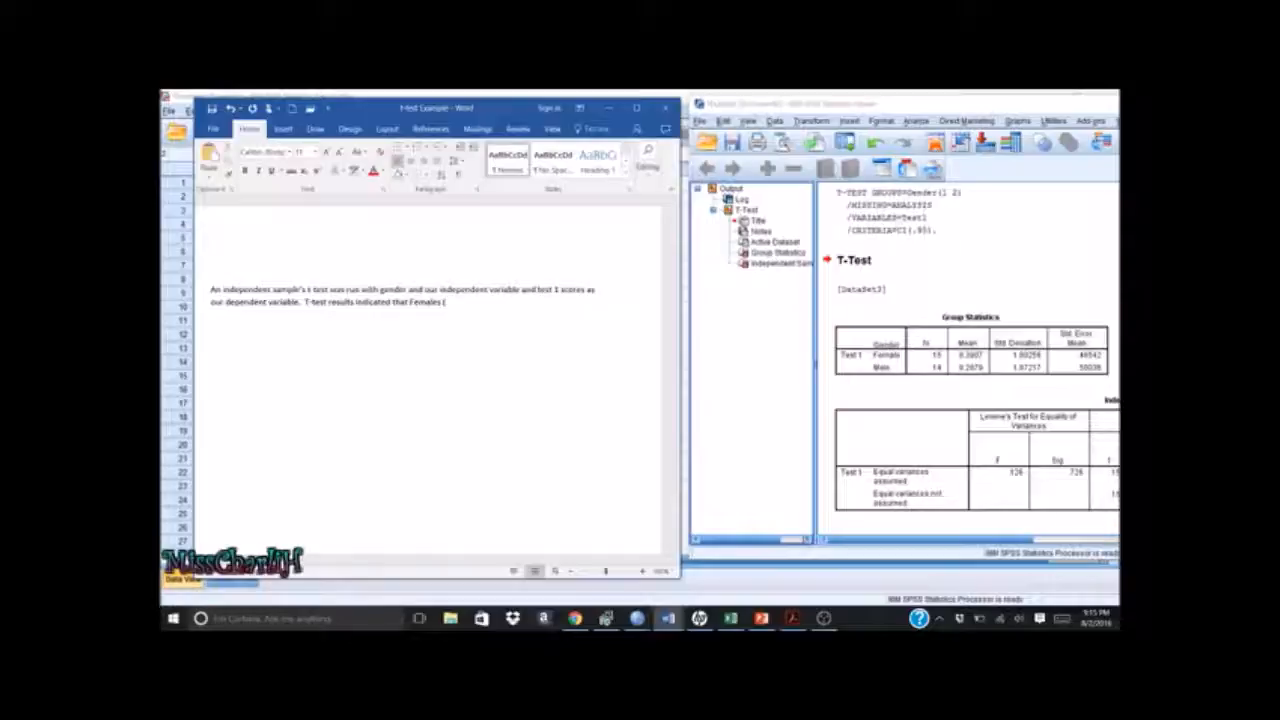
# Enter the female group's statistics in the parentheses as "n = 15, M = 8.39, SD = 1.80"
pyautogui.write('n')
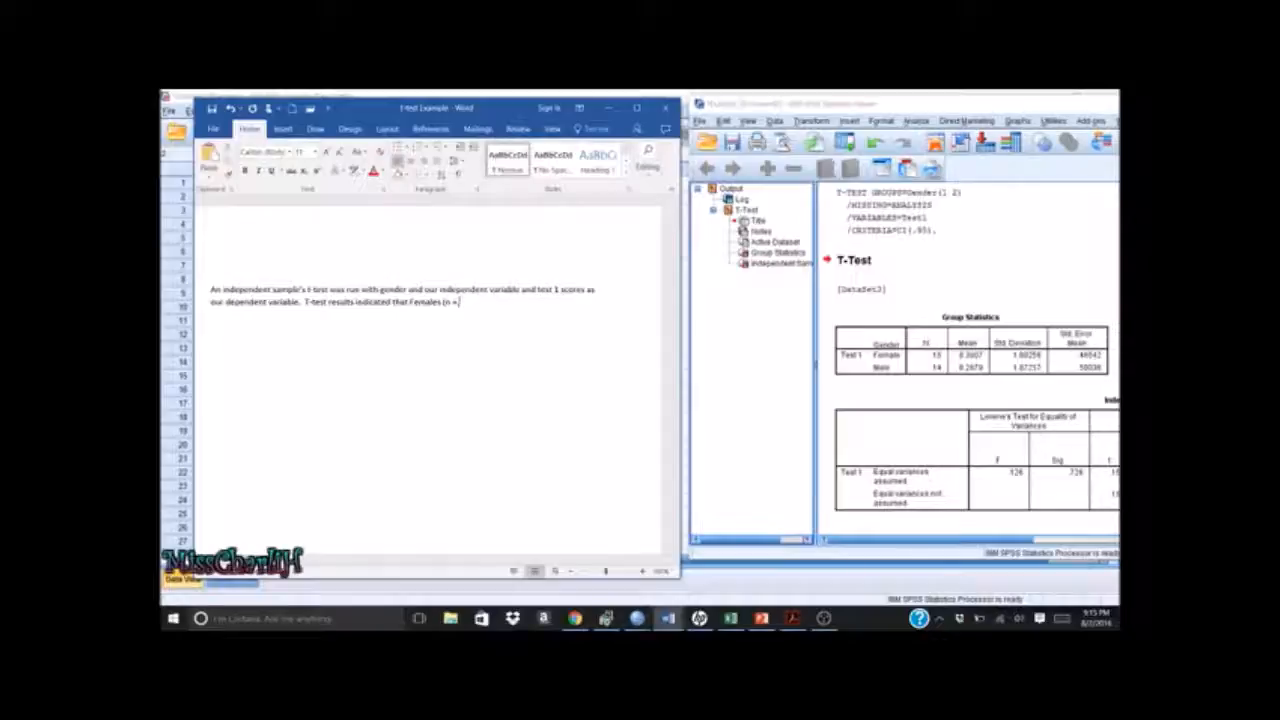
pyautogui.write(' = 15, M')
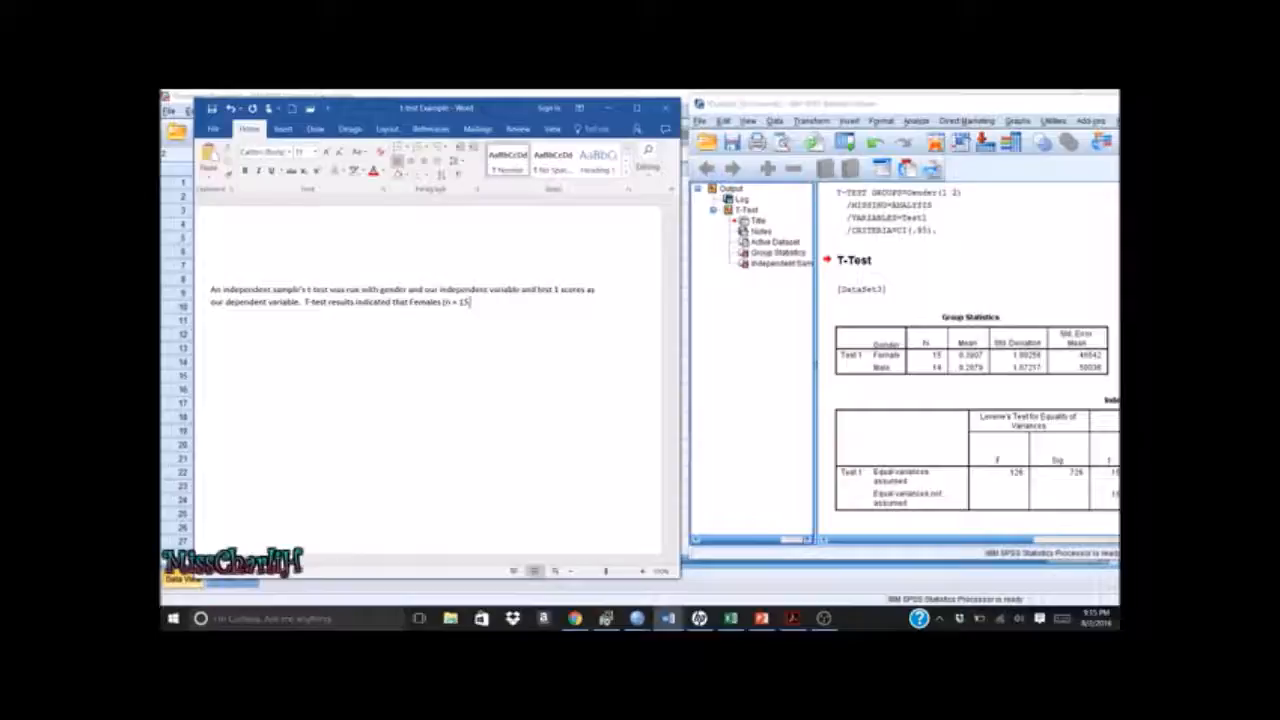
pyautogui.write(' =')
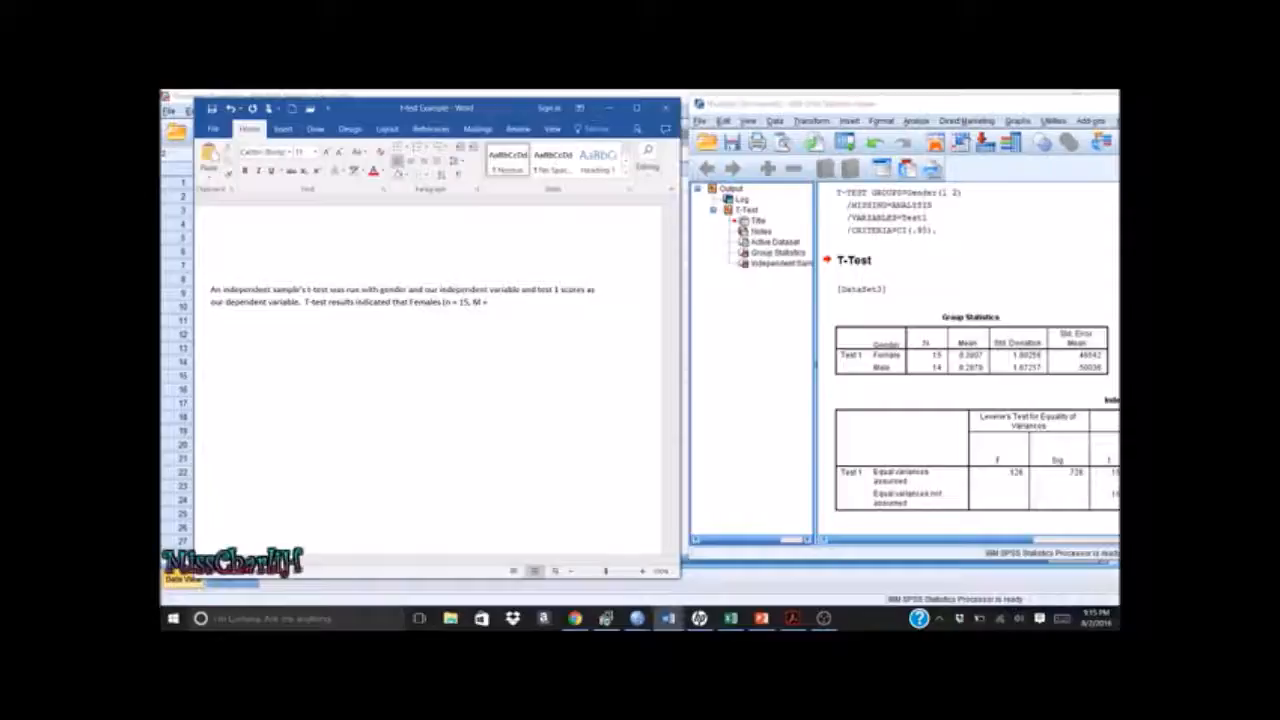
pyautogui.press('BackSpace')
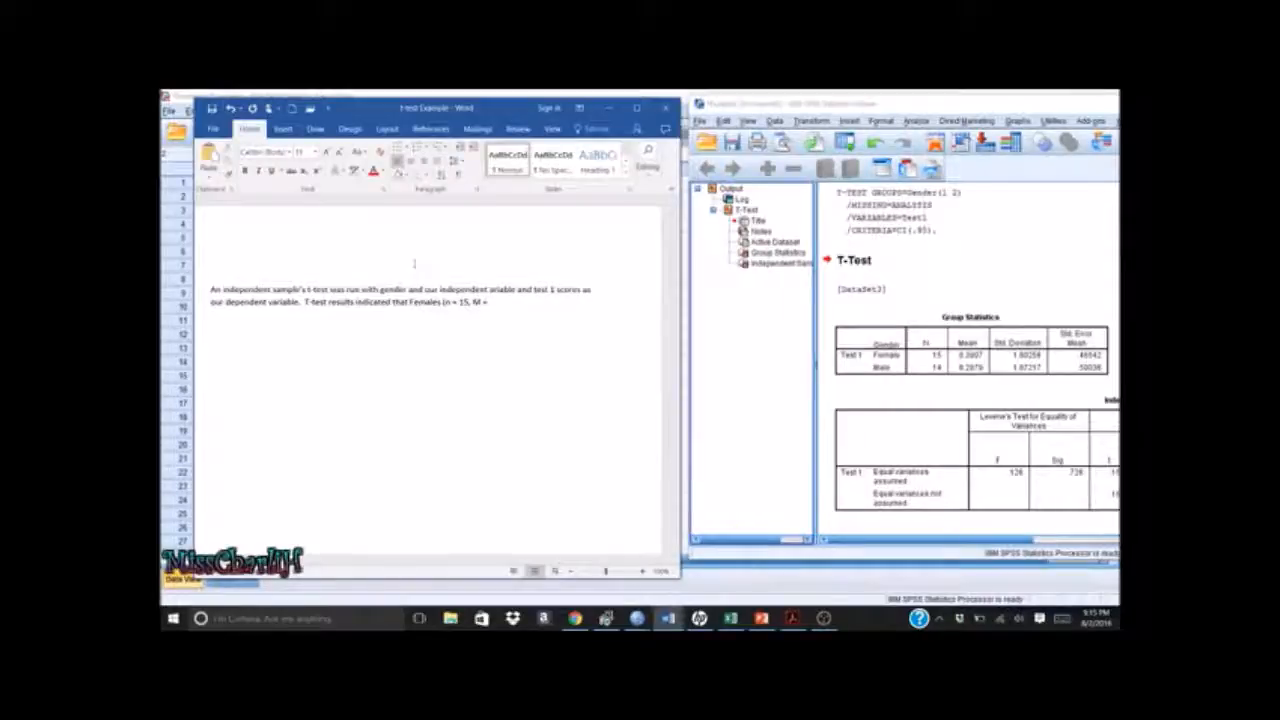
pyautogui.write('v')
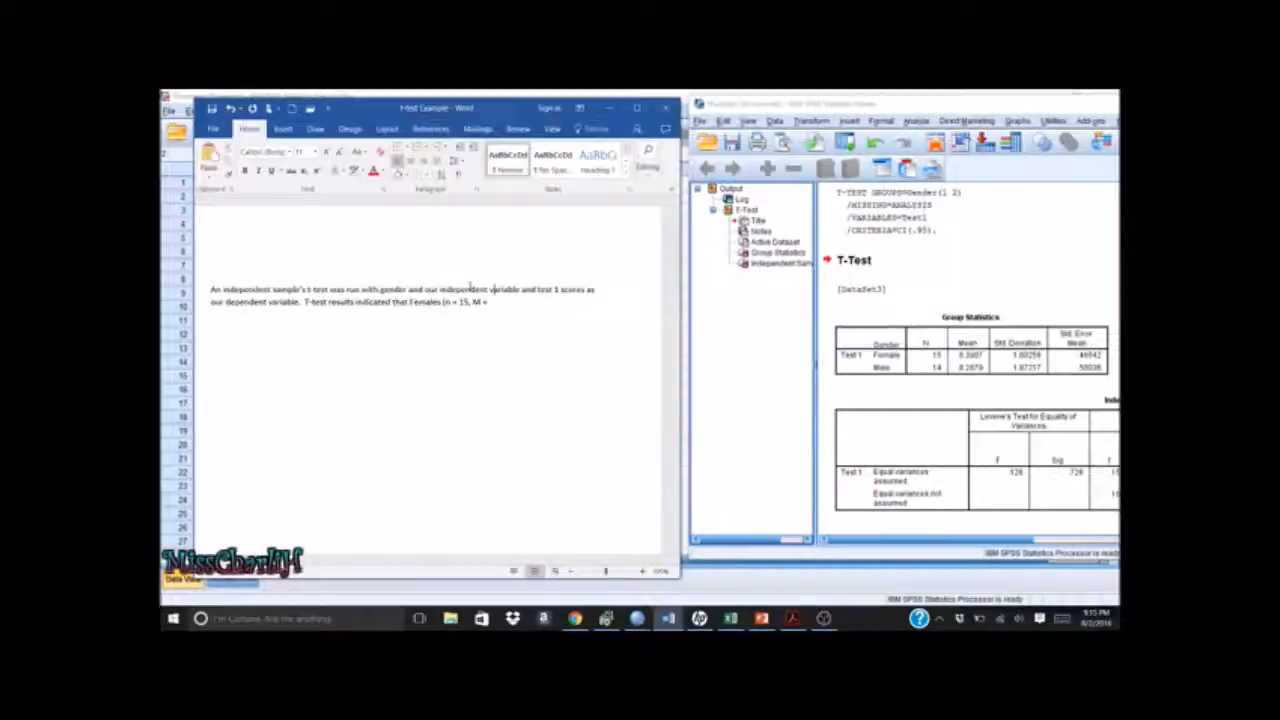
pyautogui.write(' 8')
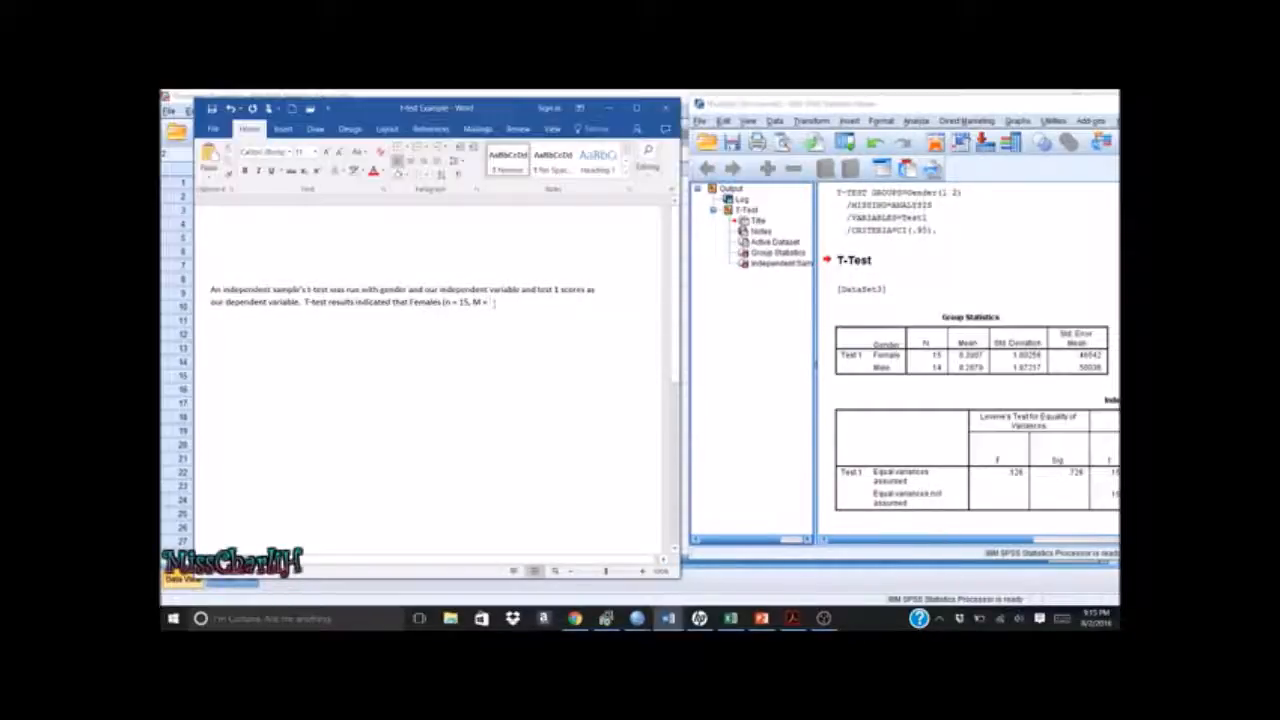
pyautogui.write('.27')
pyautogui.write(',')
pyautogui.write(' SD =')
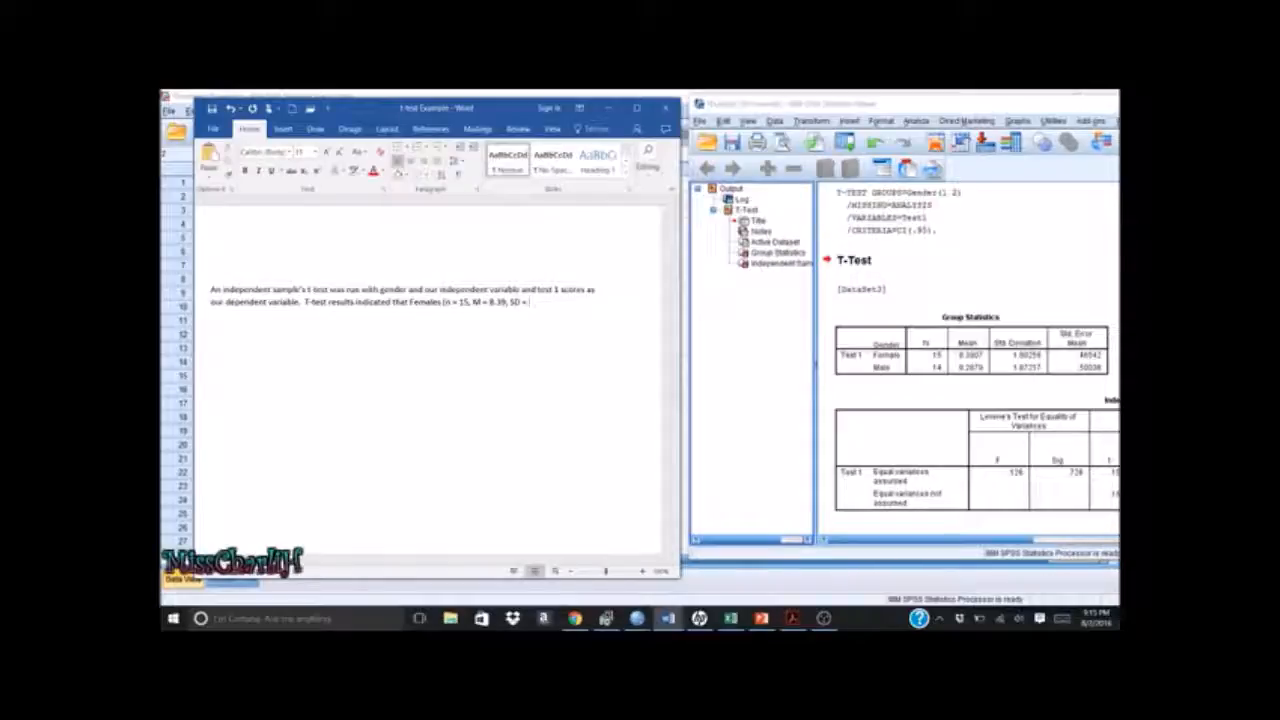
pyautogui.write('.80')
# Italicize the statistical symbols SD, M and n in the female group's parentheses
pyautogui.doubleClick(515, 302)
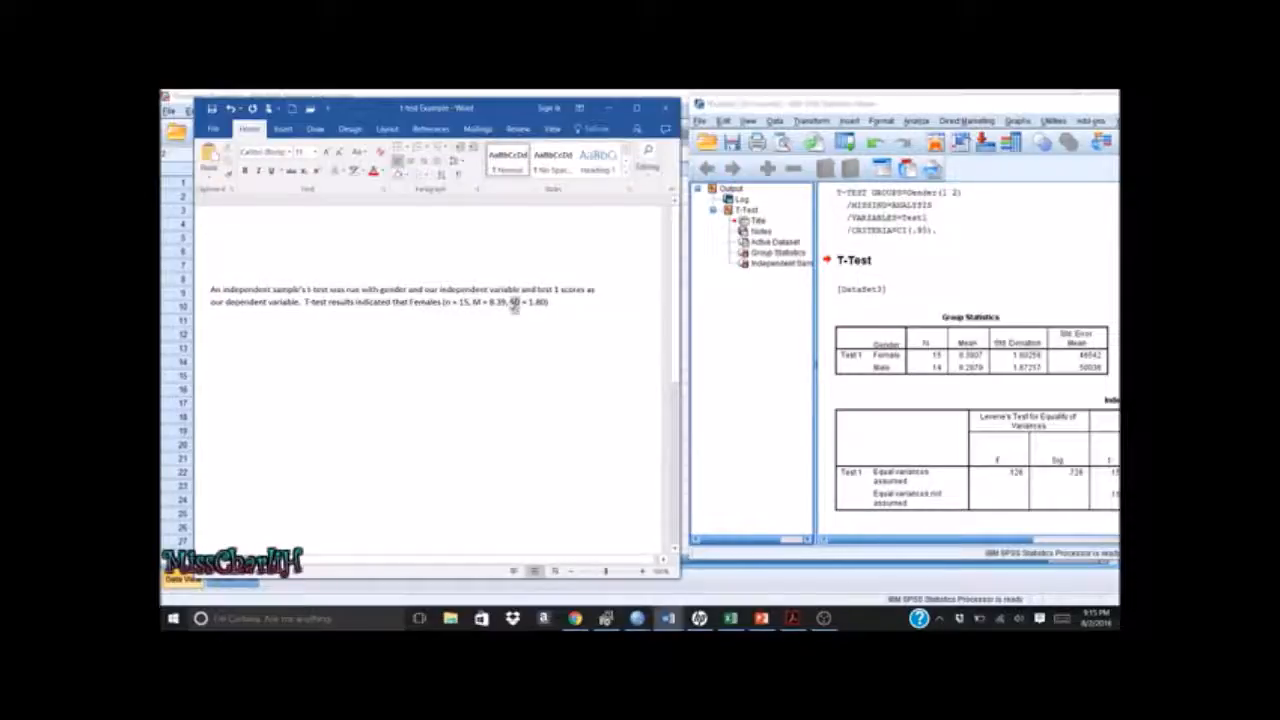
pyautogui.click(530, 283)
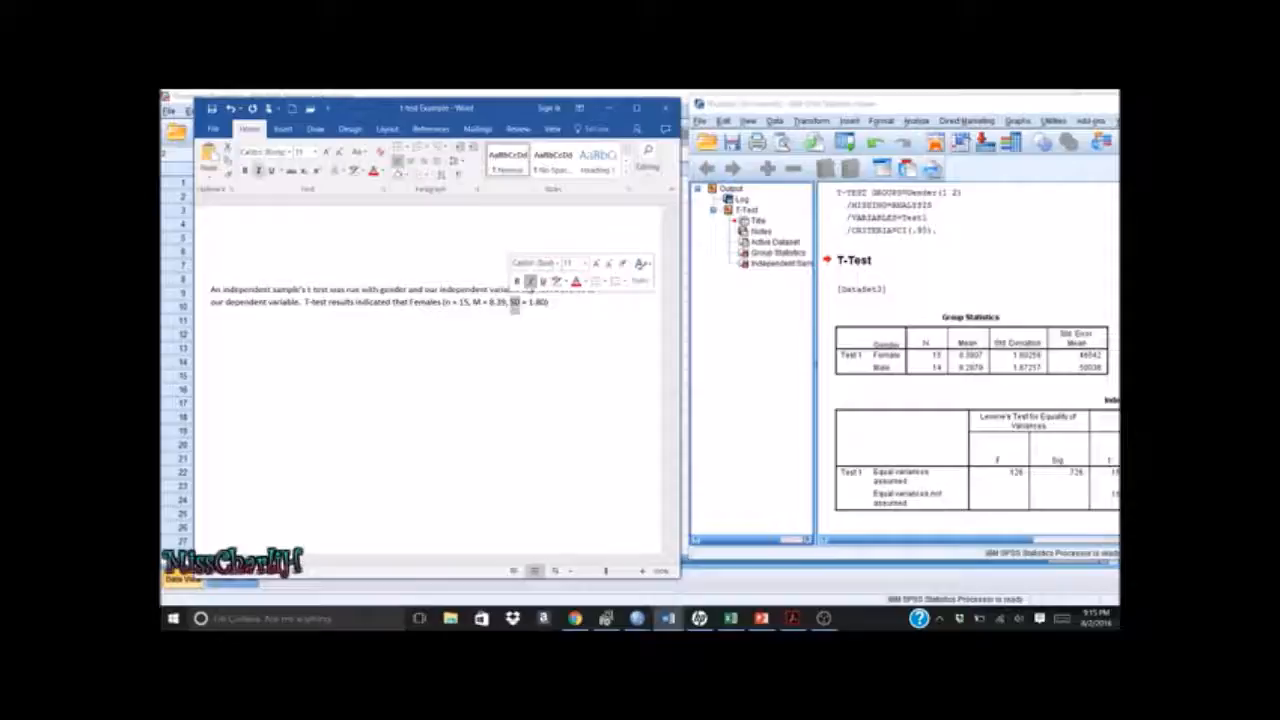
pyautogui.doubleClick(476, 301)
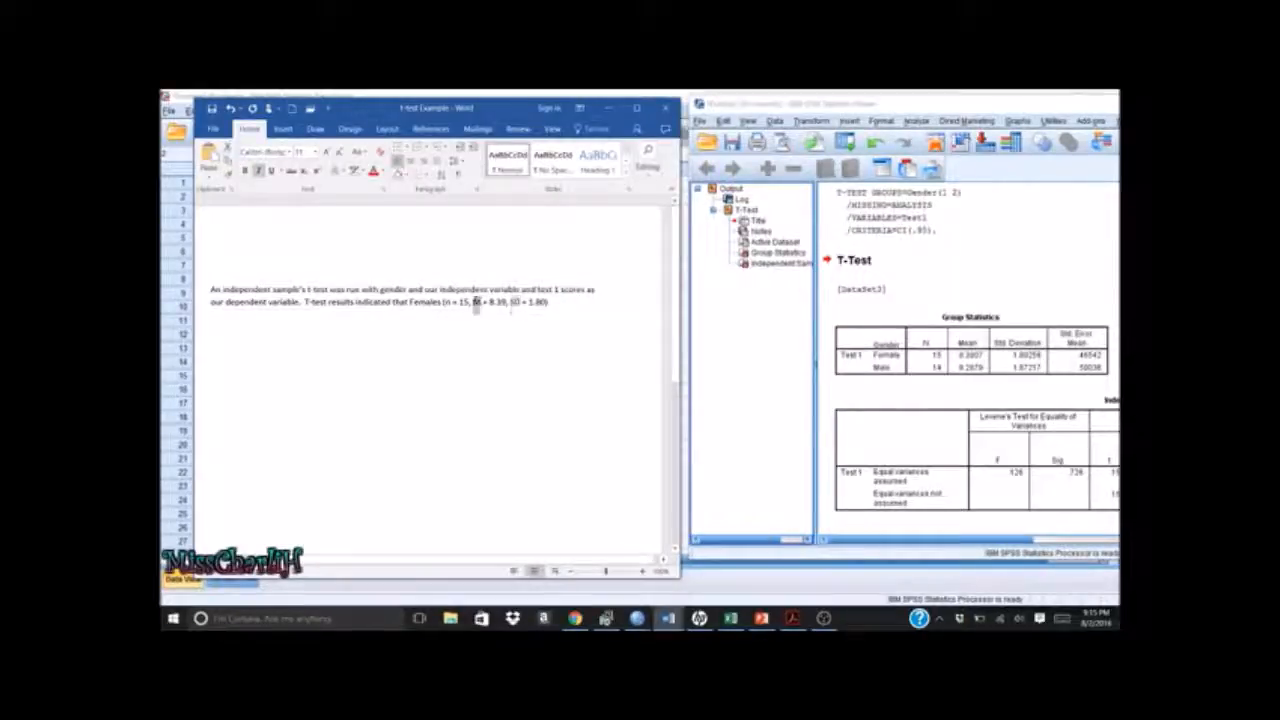
pyautogui.click(495, 281)
pyautogui.doubleClick(448, 303)
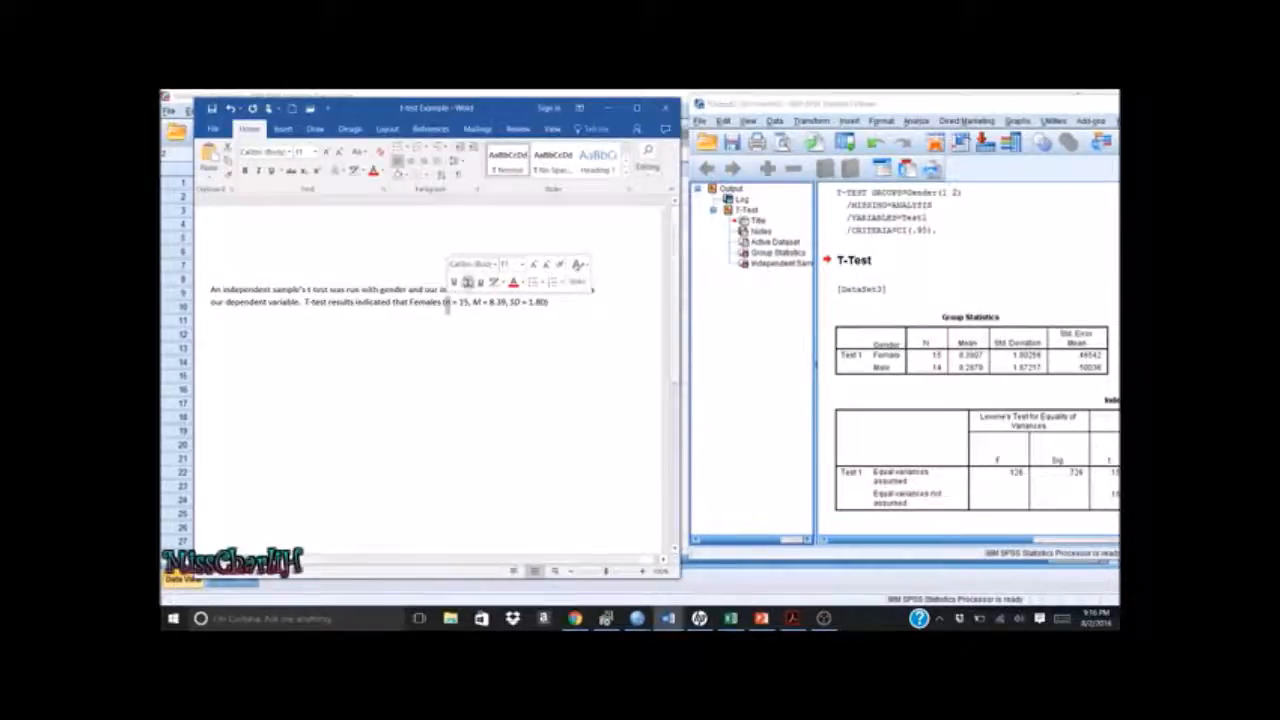
pyautogui.click(468, 283)
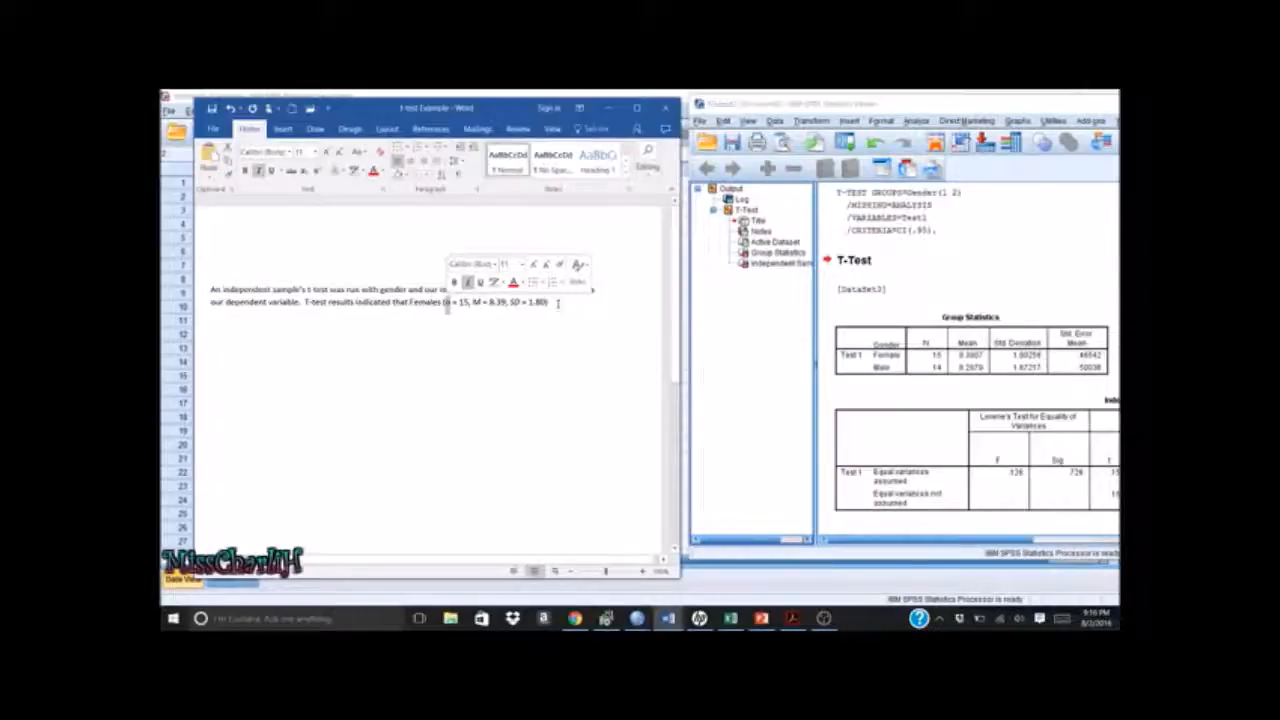
# Continue the sentence after the female statistics with "were not significantly different from the Males" and an opening parenthesis
pyautogui.click(557, 303)
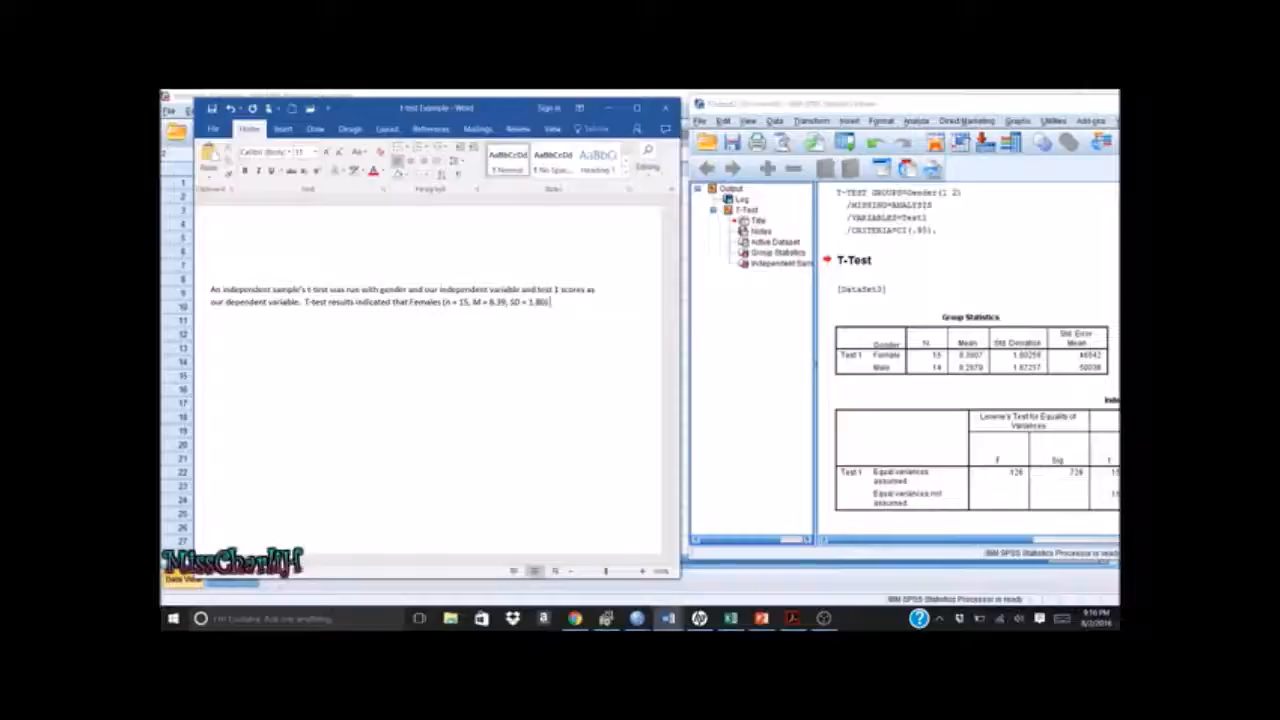
pyautogui.write('were no')
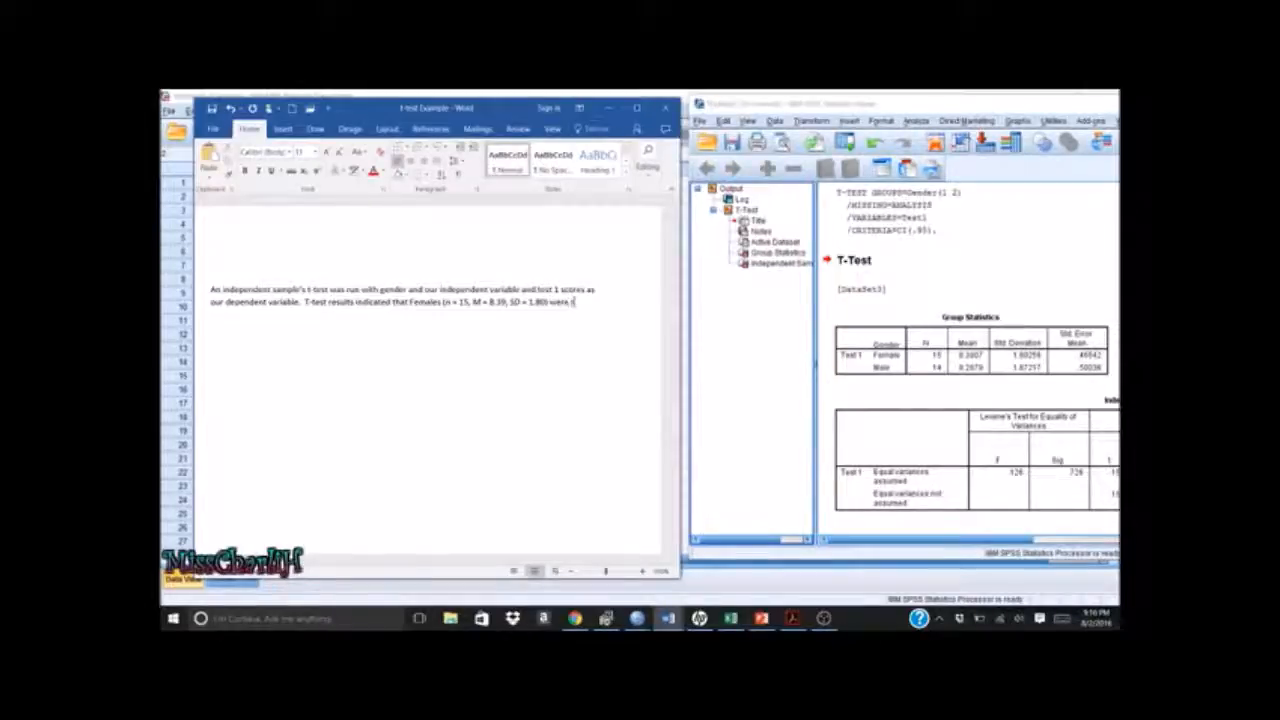
pyautogui.write('t si')
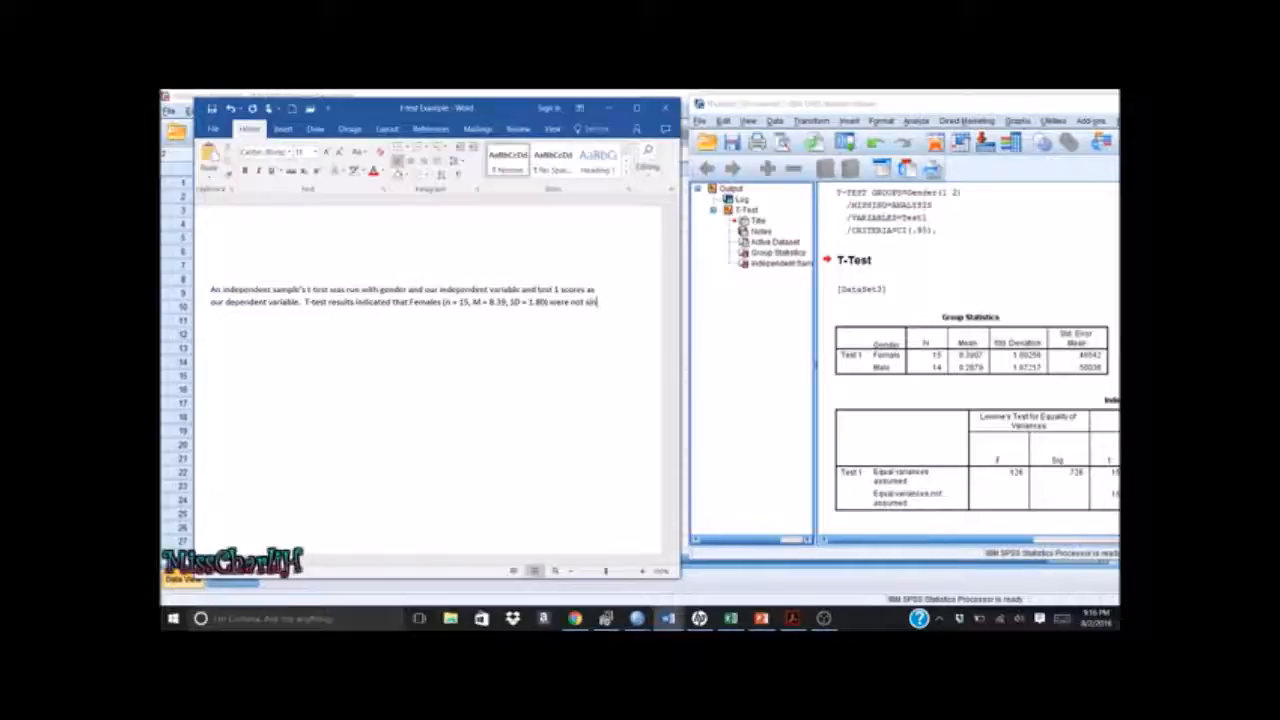
pyautogui.write('gnificantly')
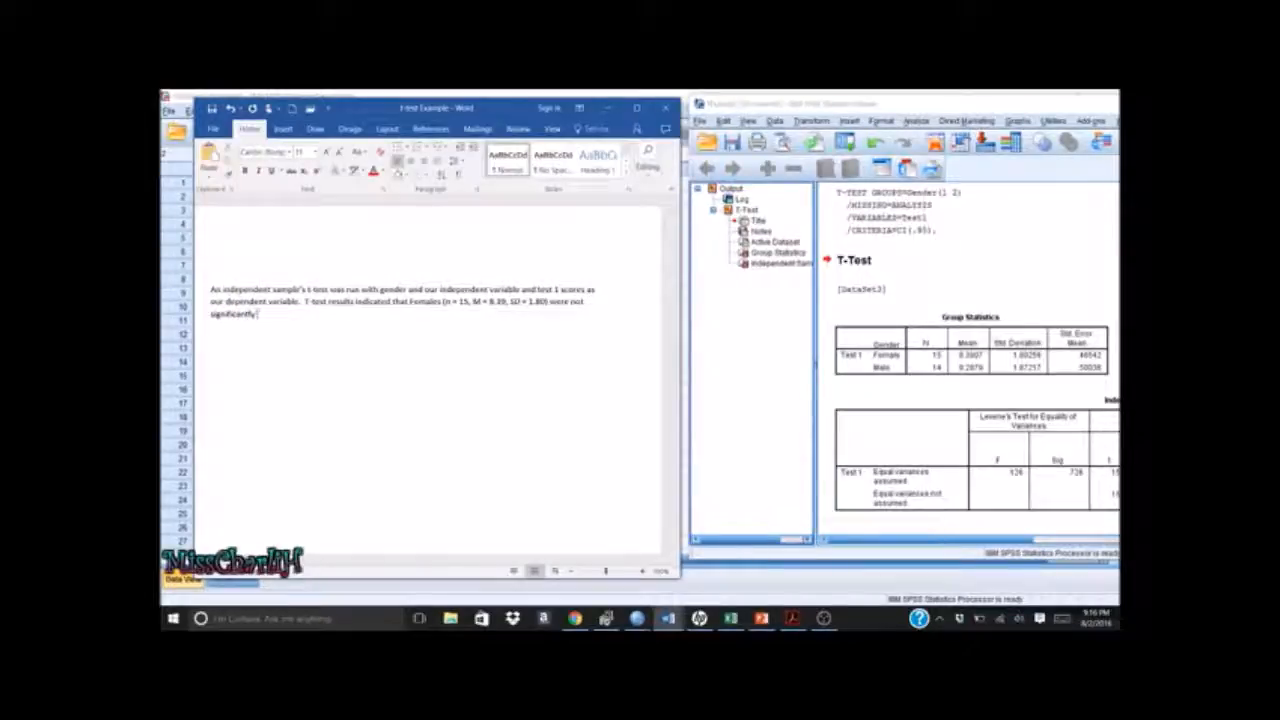
pyautogui.write(' different')
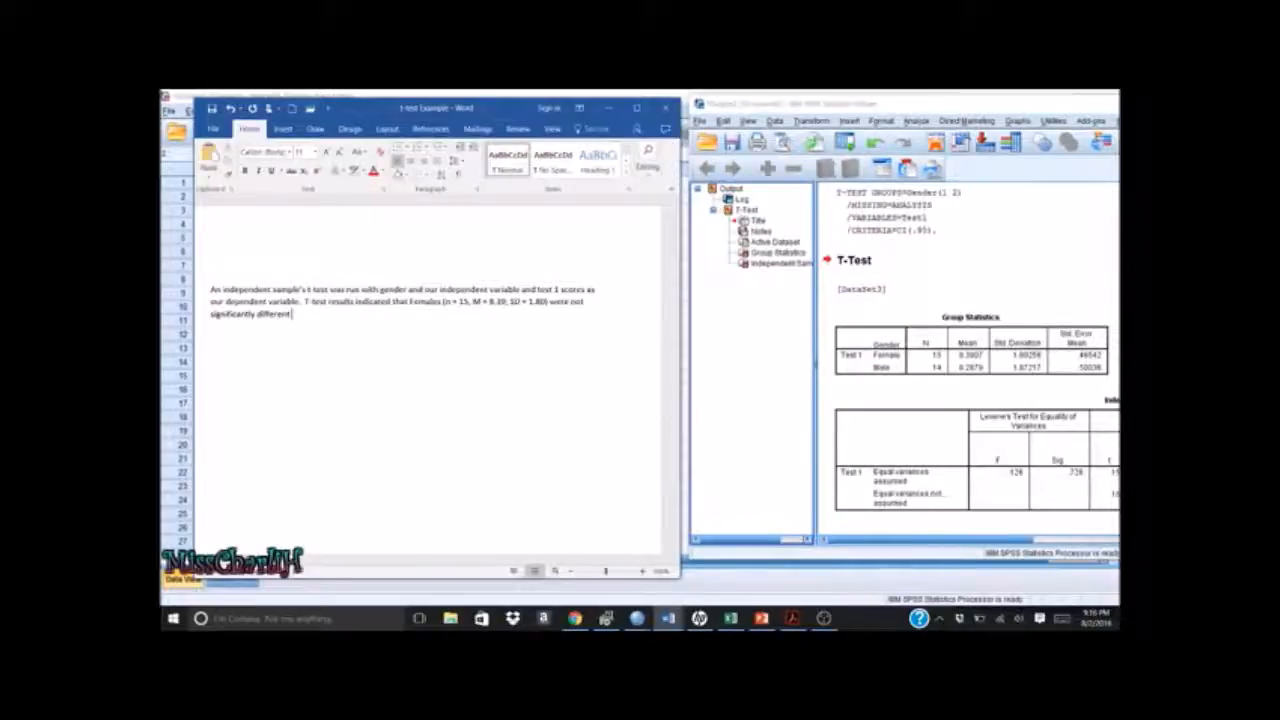
pyautogui.write(' from the Males (')
# Enter the male group's statistics in the parentheses as "n = 14, M = 8.29, SD = 1.87" and close the parenthesis
pyautogui.click(972, 368)
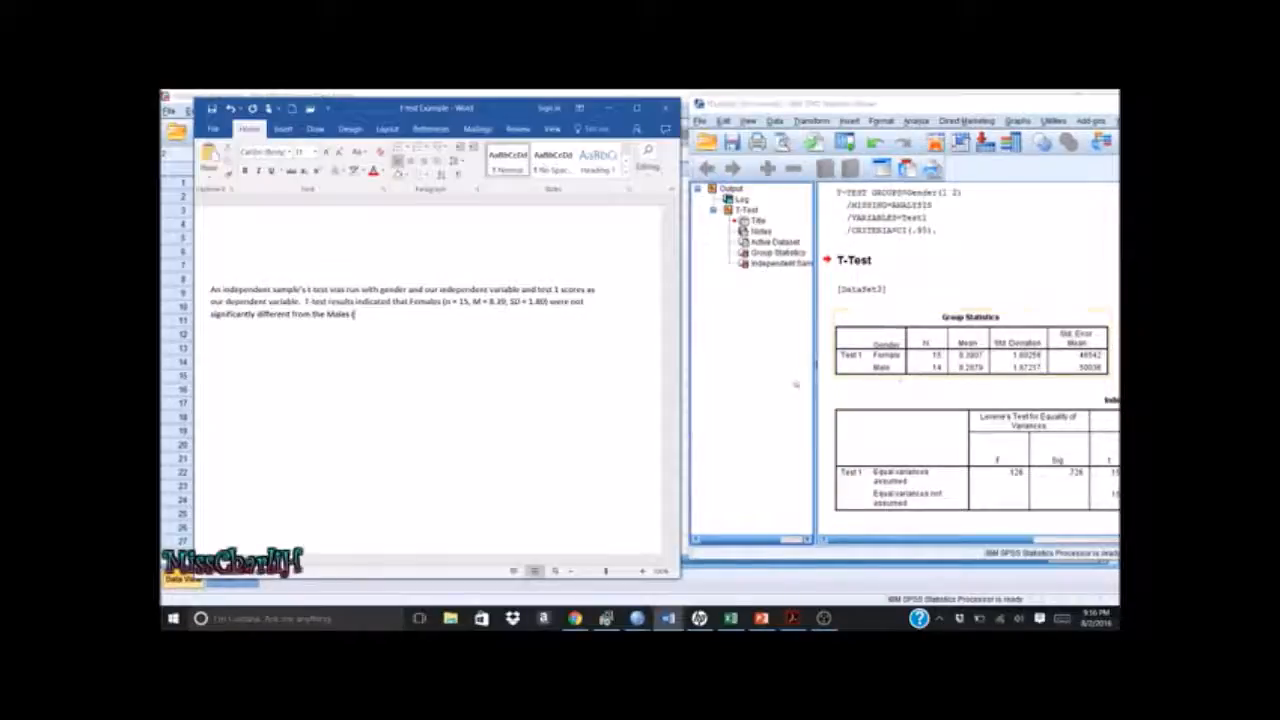
pyautogui.write('n = 14,')
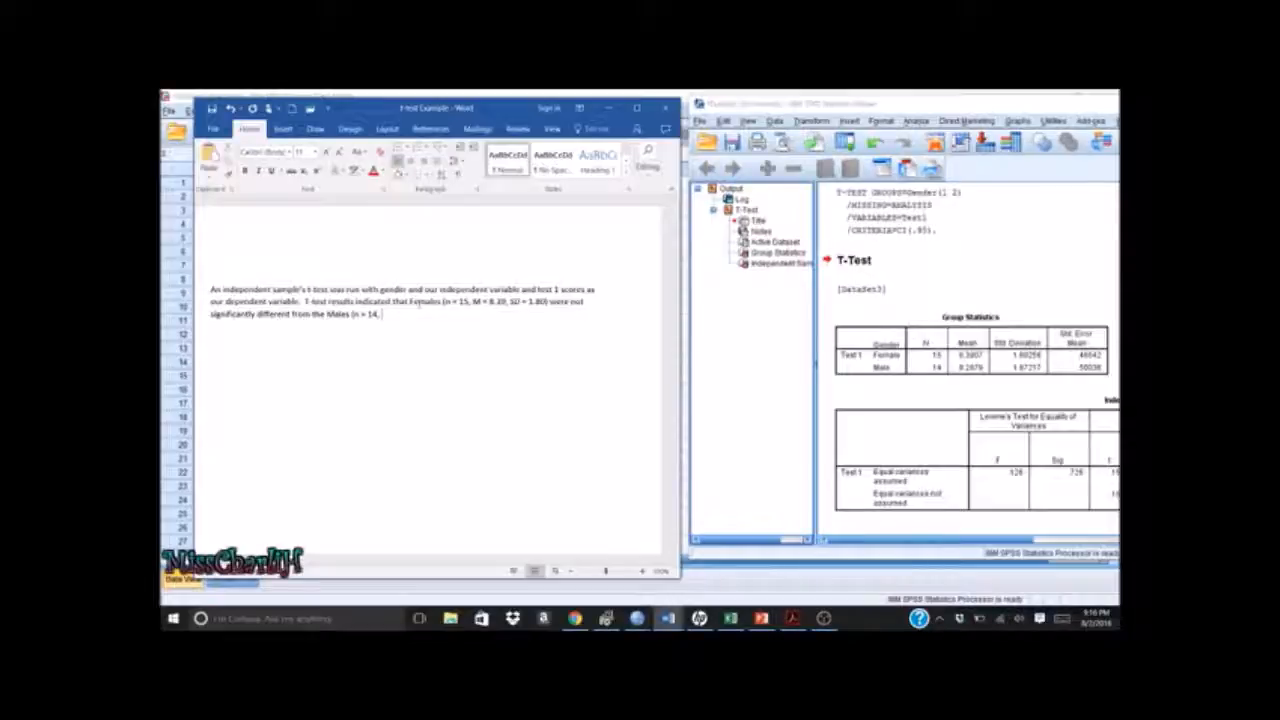
pyautogui.write('M')
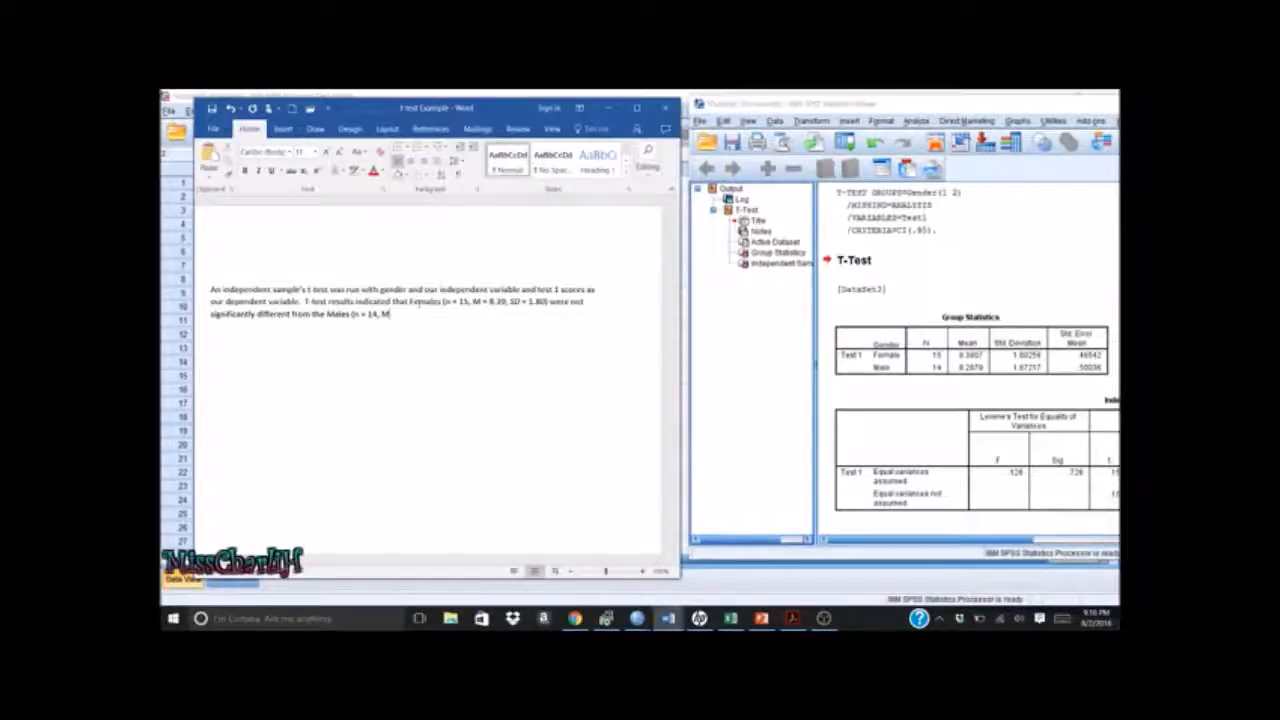
pyautogui.write(' = 8.')
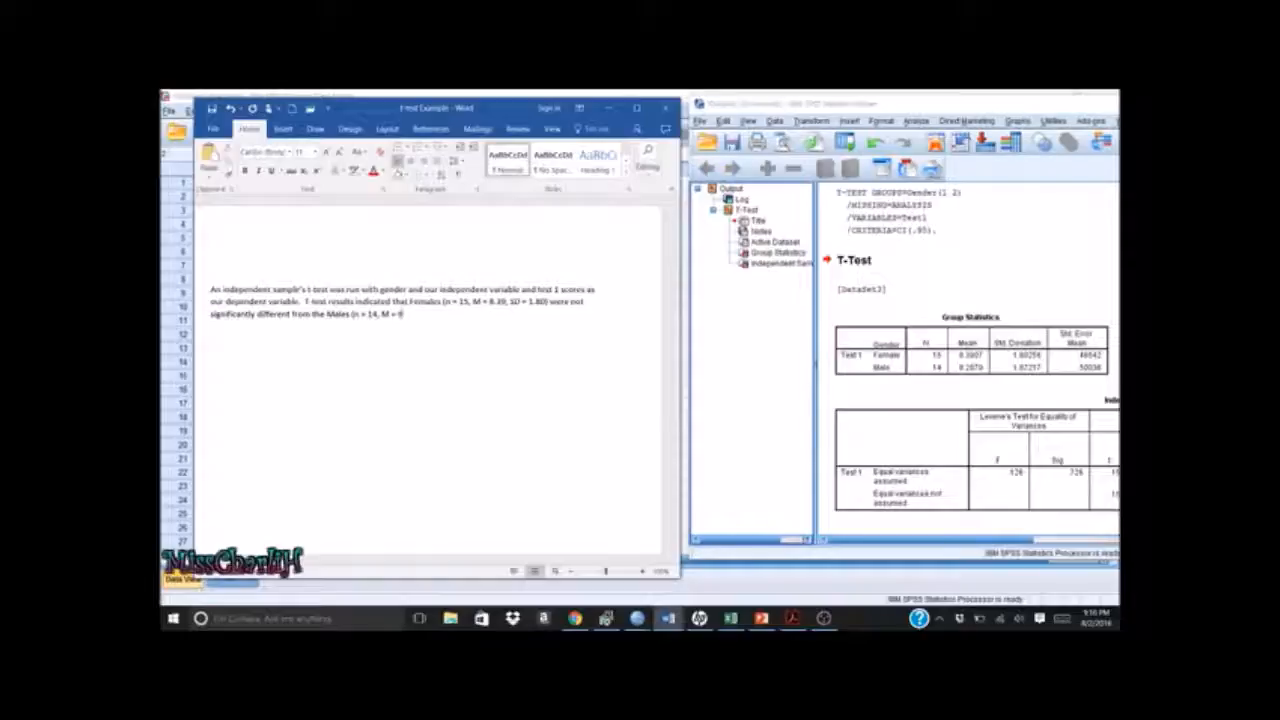
pyautogui.write('2')
pyautogui.write('9,')
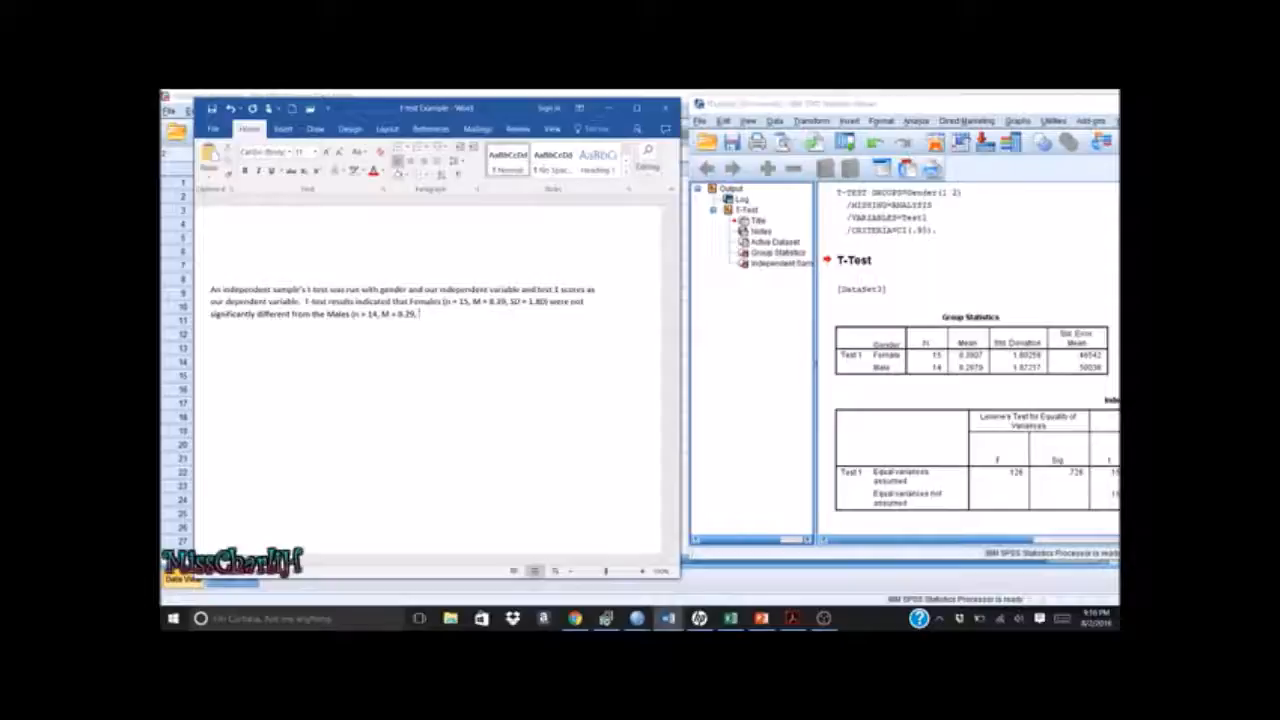
pyautogui.write('SD = ')
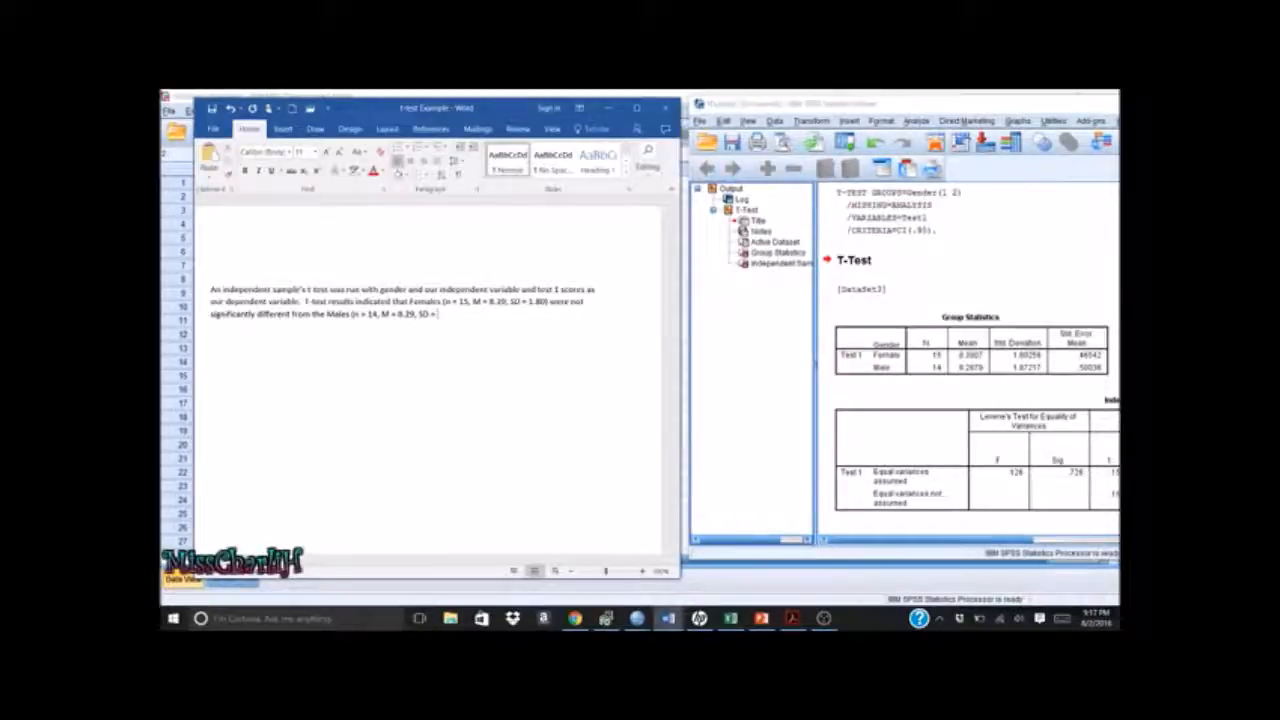
pyautogui.write('1.87)')
# Italicize the statistical symbols SD, M and n in the male group's parentheses
pyautogui.doubleClick(424, 314)
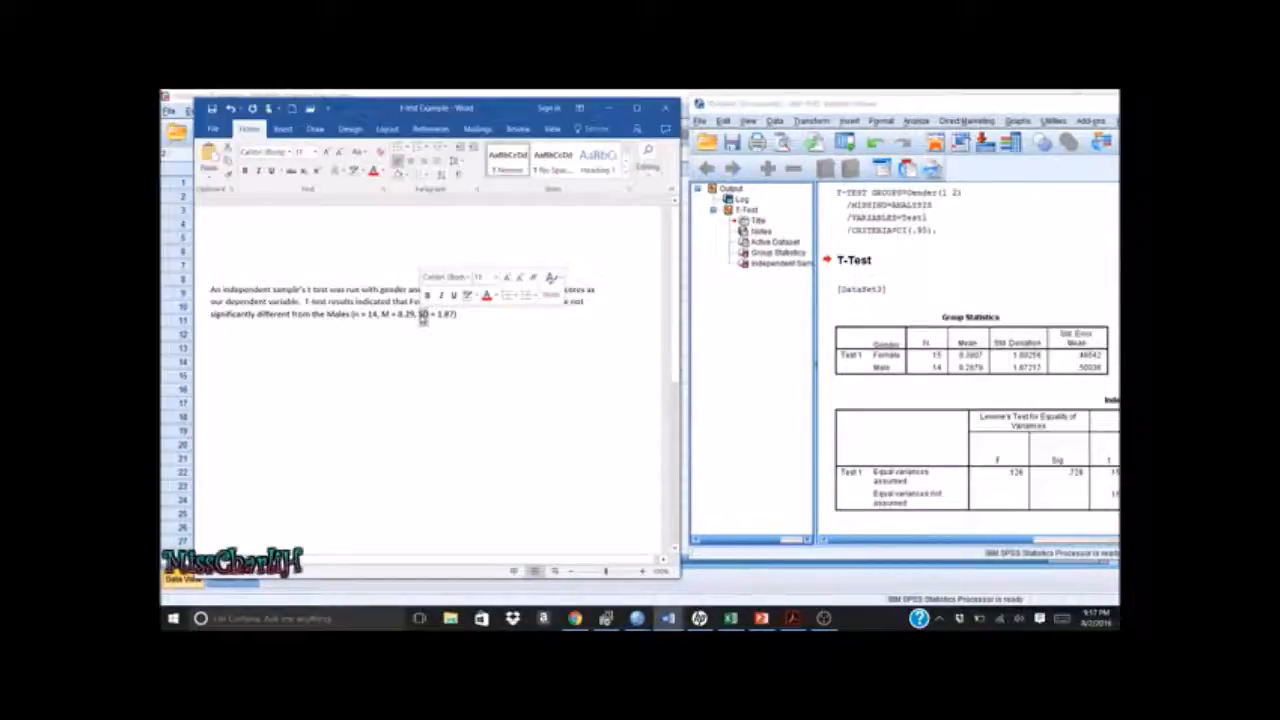
pyautogui.hotkey('ctrl', 'i')
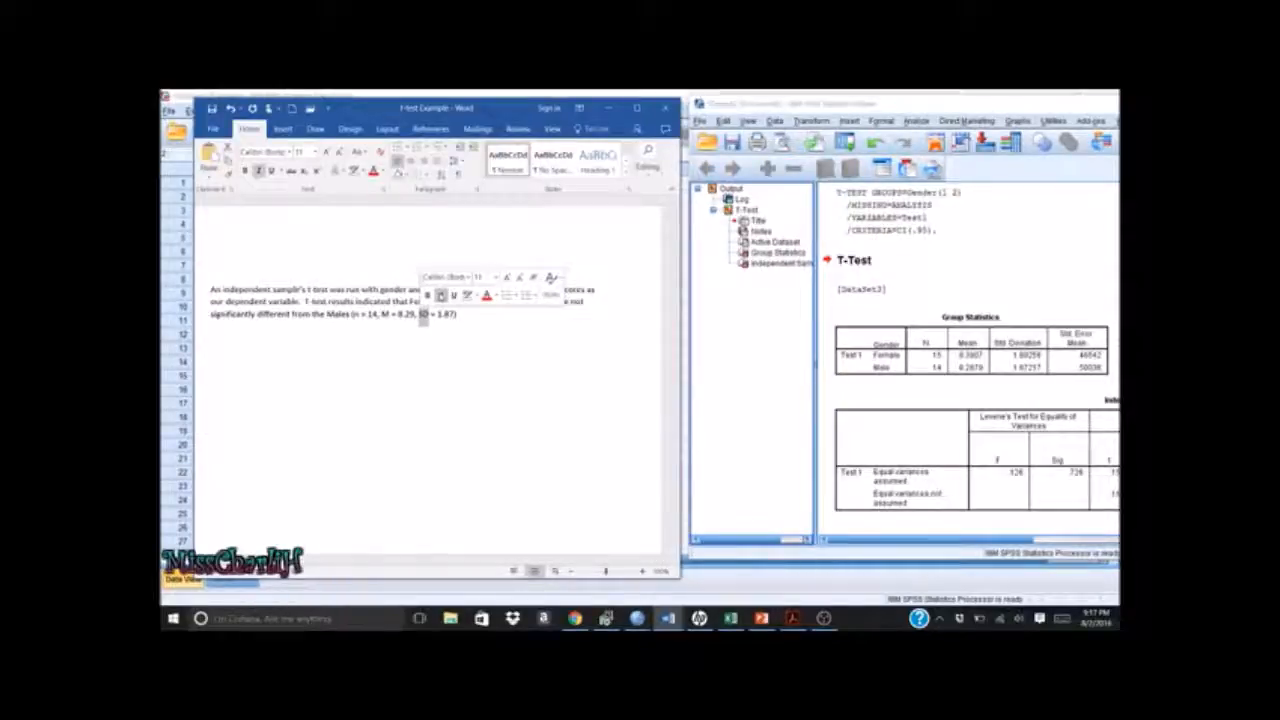
pyautogui.doubleClick(384, 314)
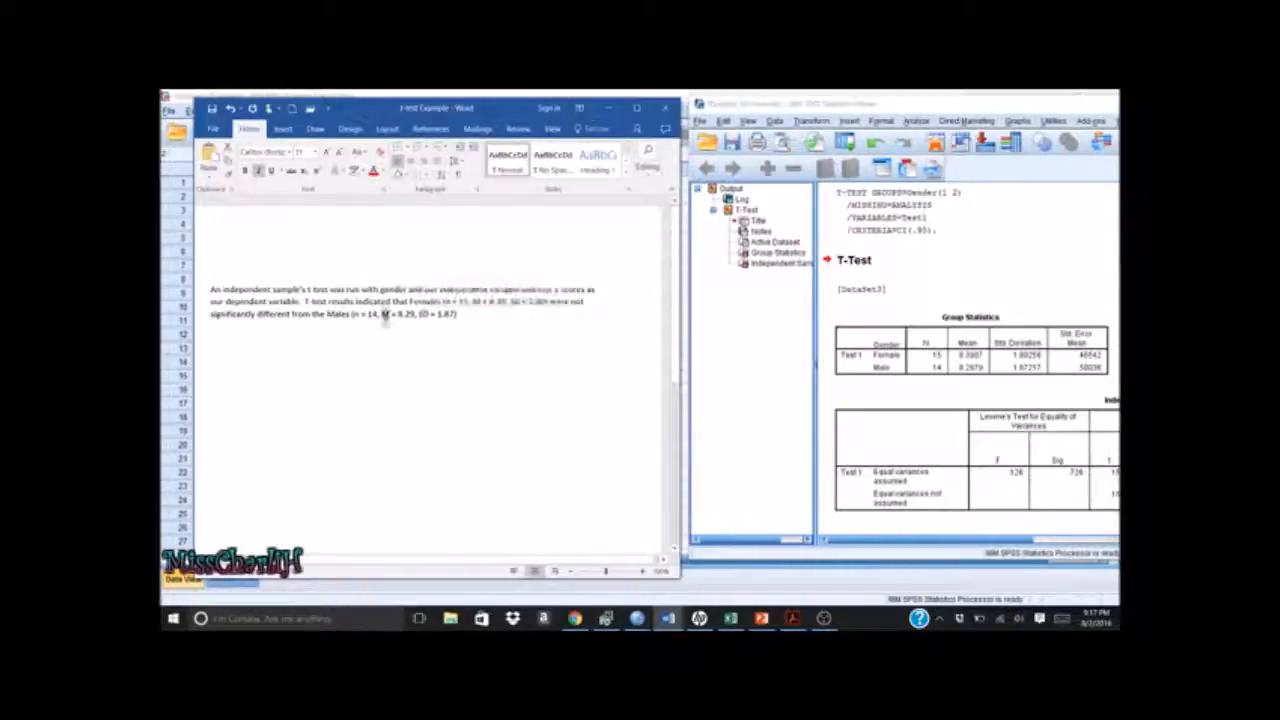
pyautogui.hotkey('ctrl', 'i')
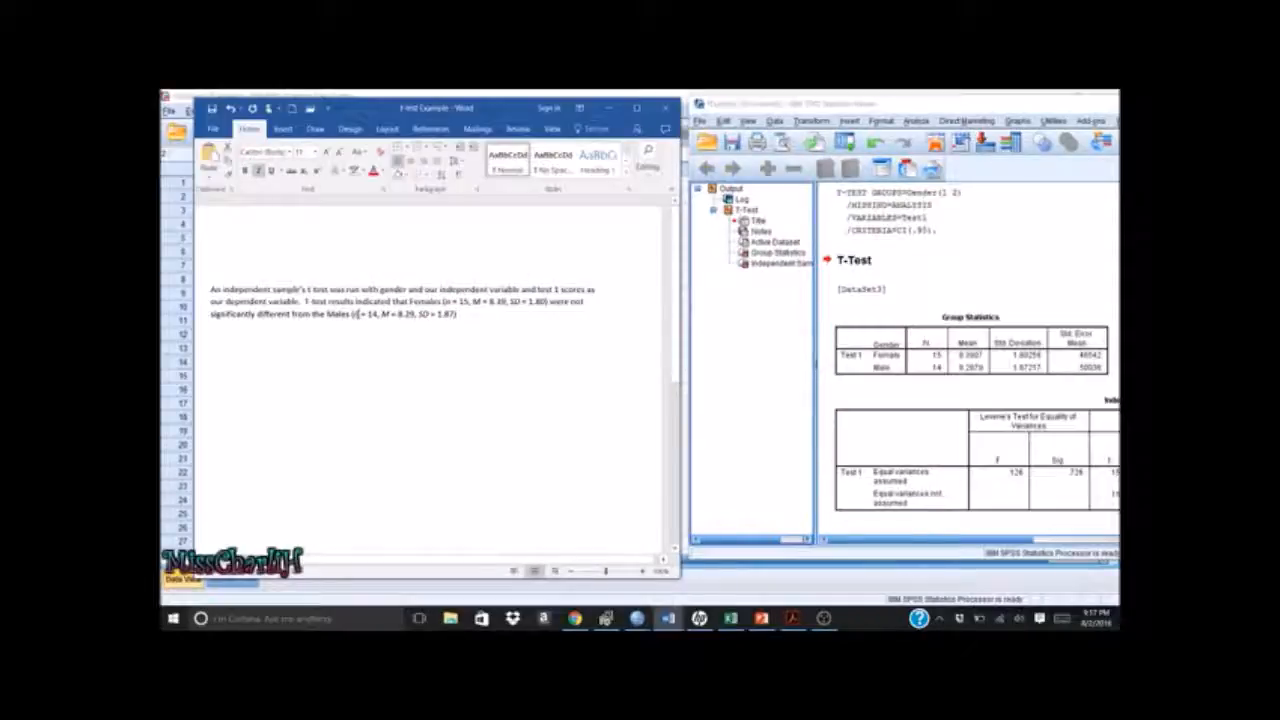
pyautogui.doubleClick(355, 314)
pyautogui.click(377, 294)
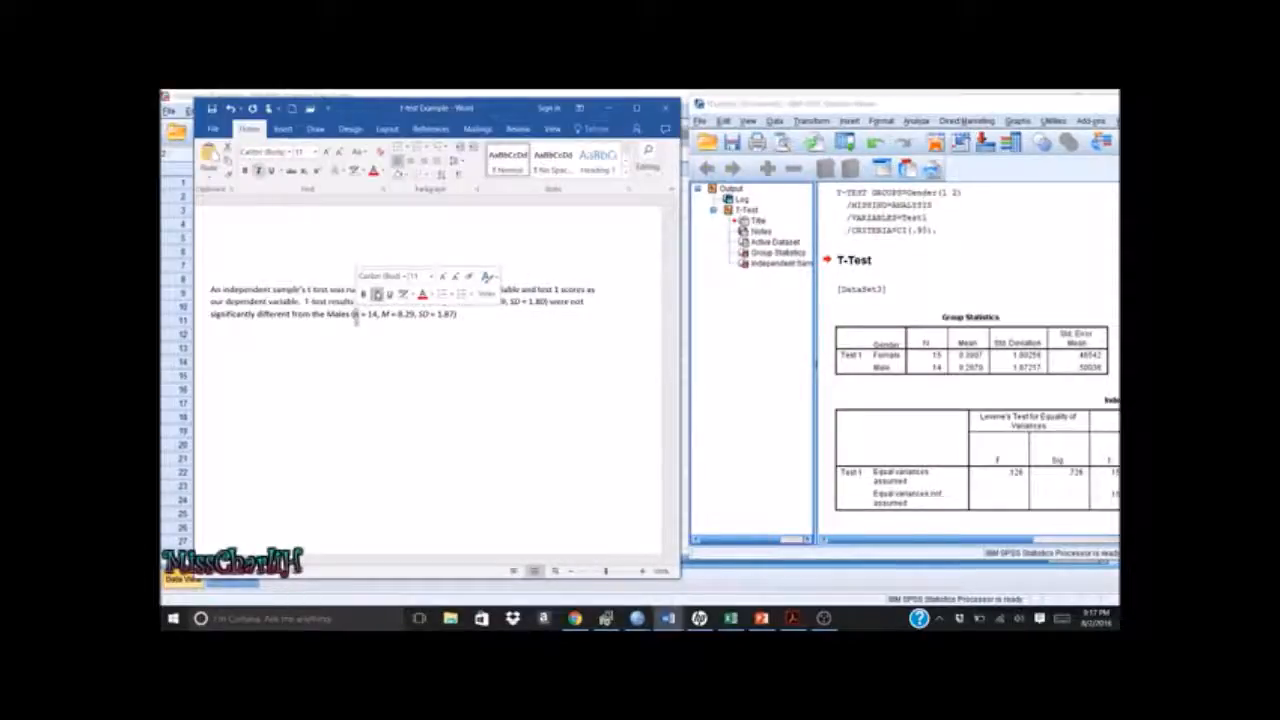
# Continue the sentence after the male statistics with a semicolon and the test statistic "t(27) = .151"
pyautogui.click(462, 313)
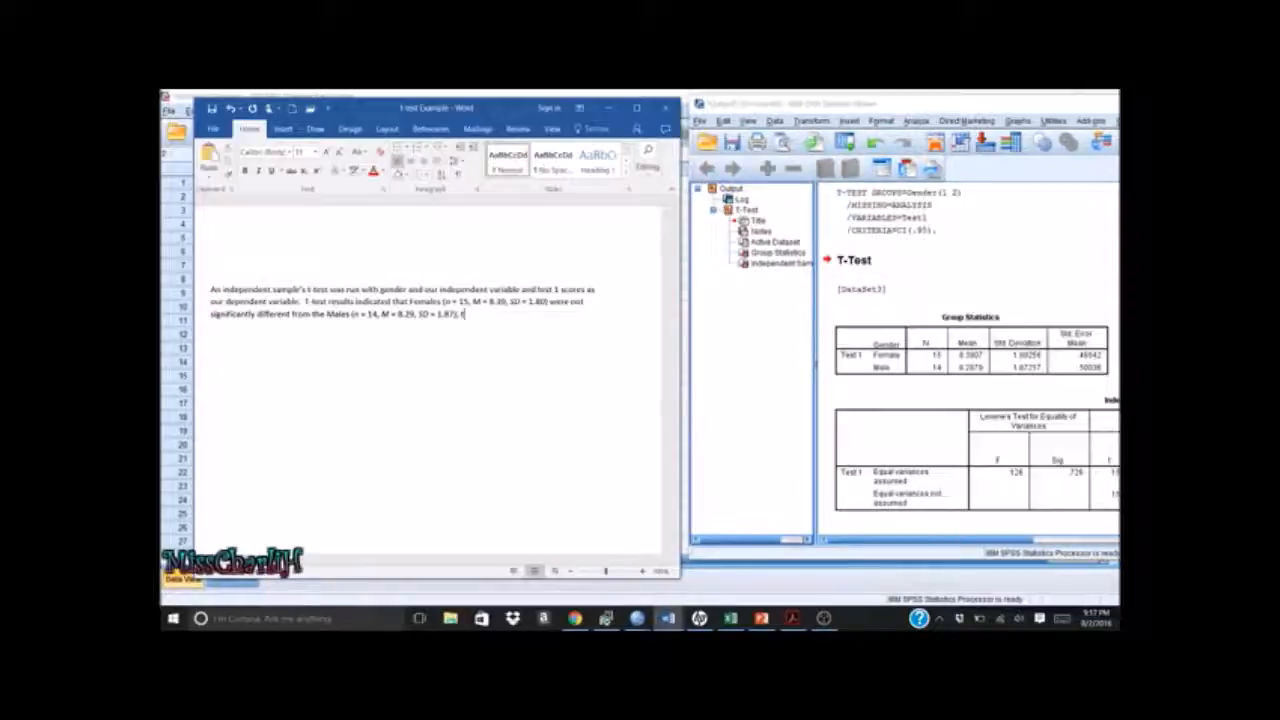
pyautogui.write('(')
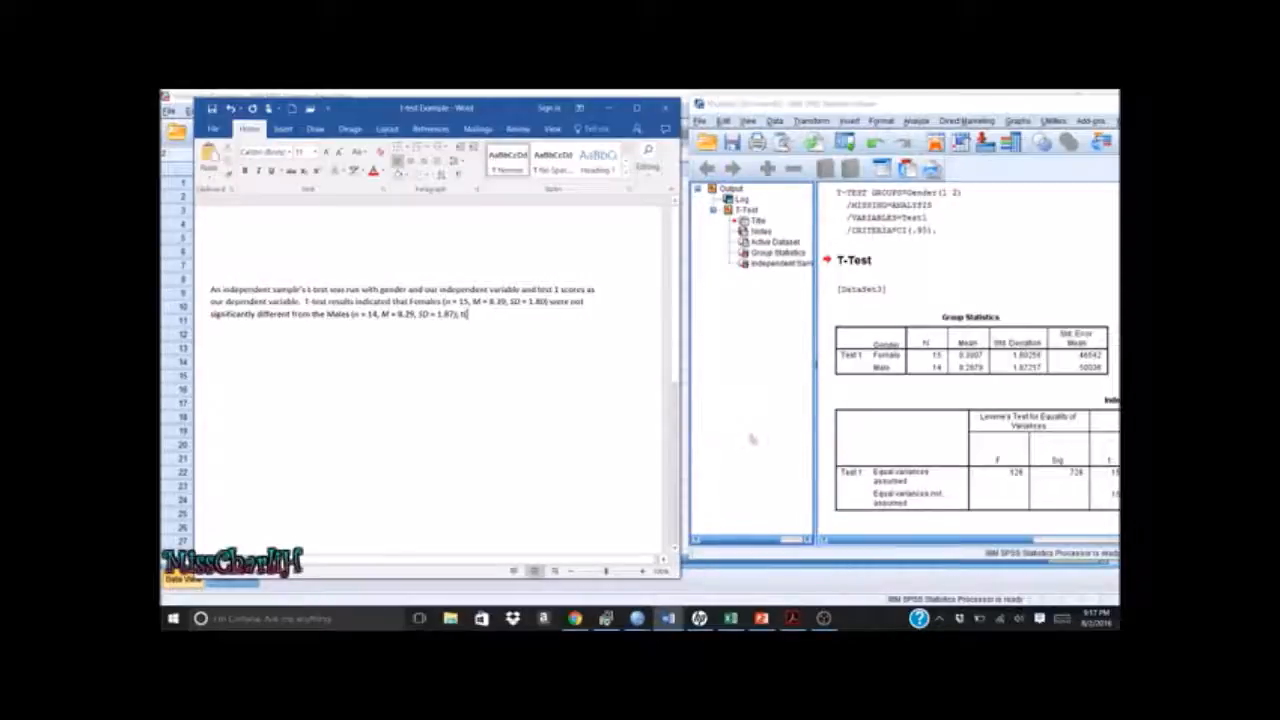
pyautogui.moveTo(867, 541); pyautogui.dragTo(958, 541)
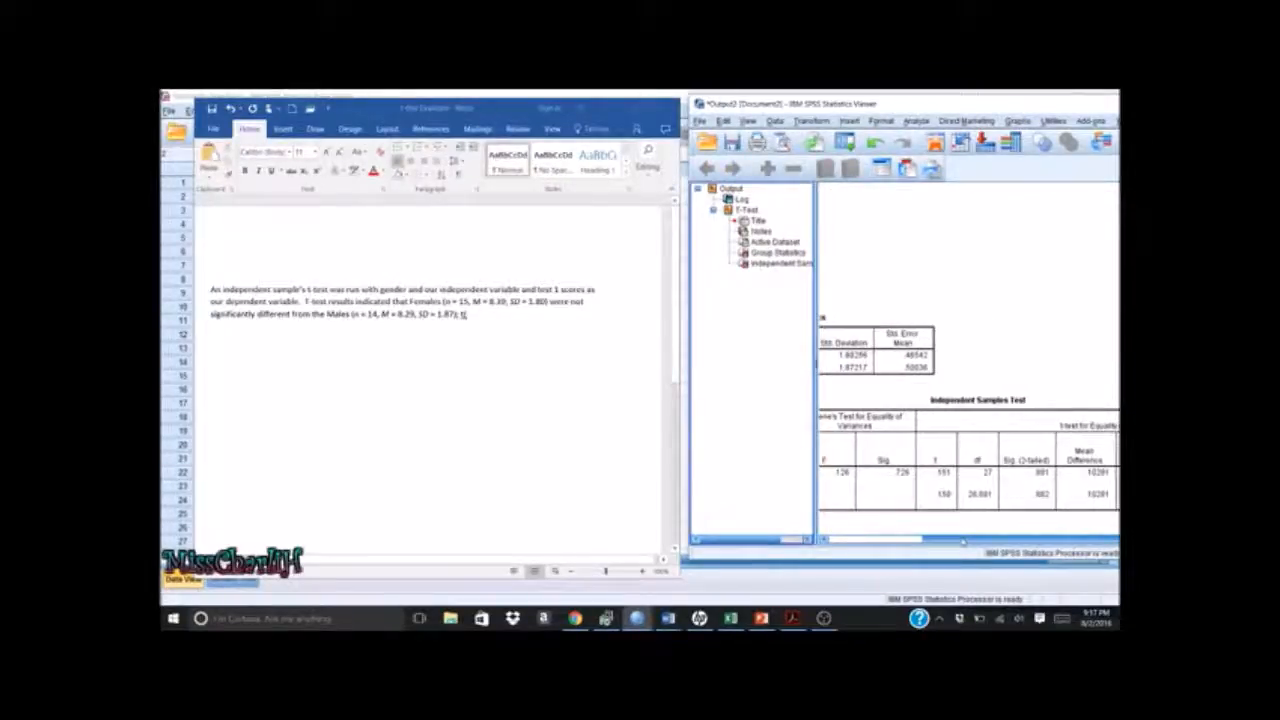
pyautogui.click(475, 316)
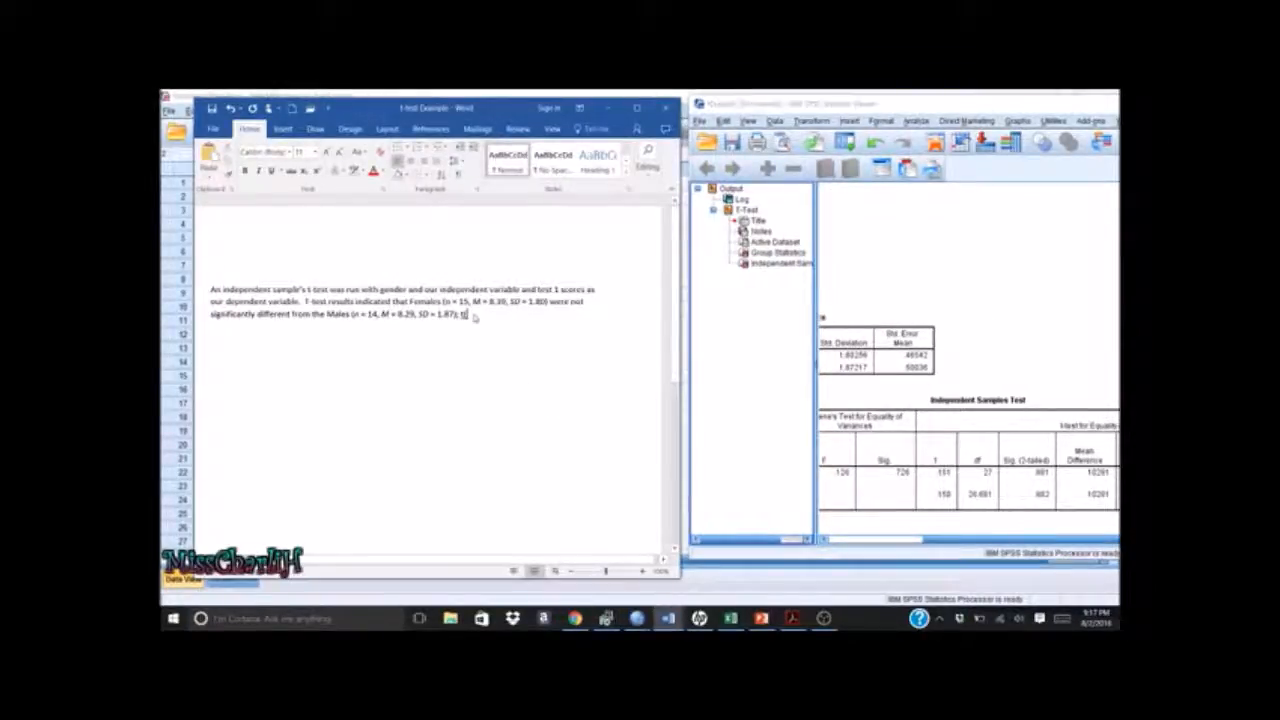
pyautogui.write('27')
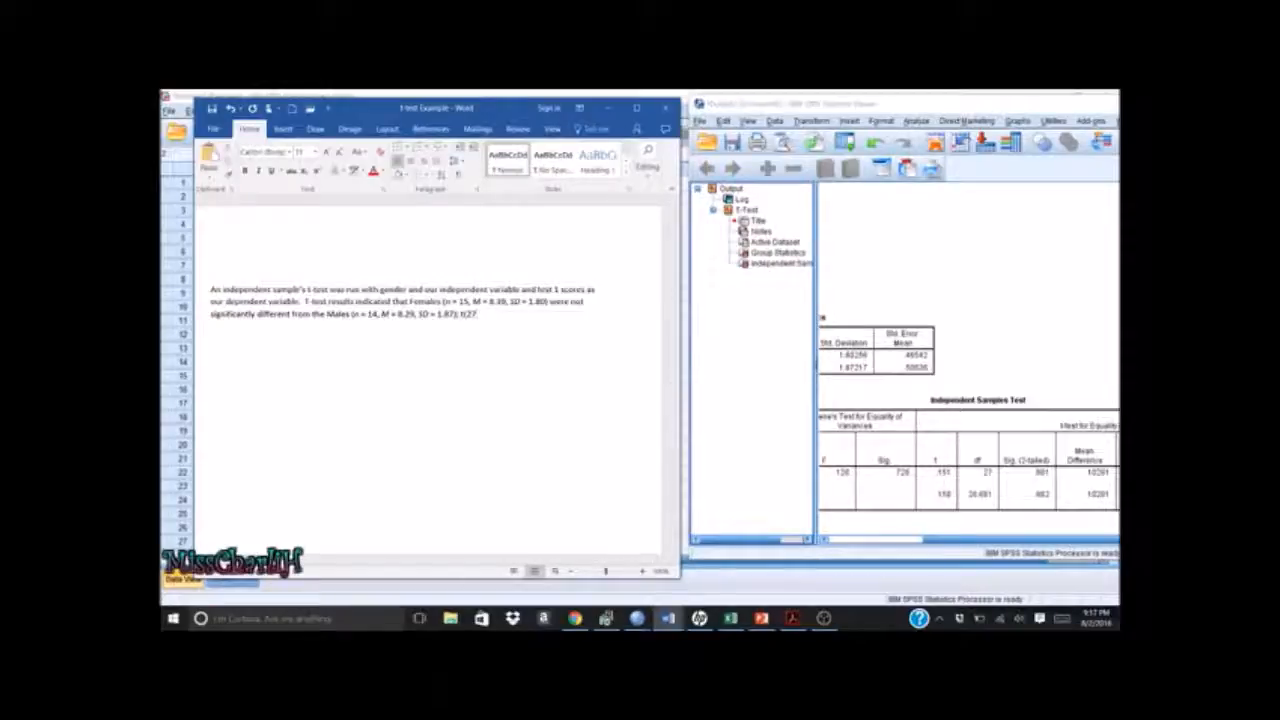
pyautogui.write(') =')
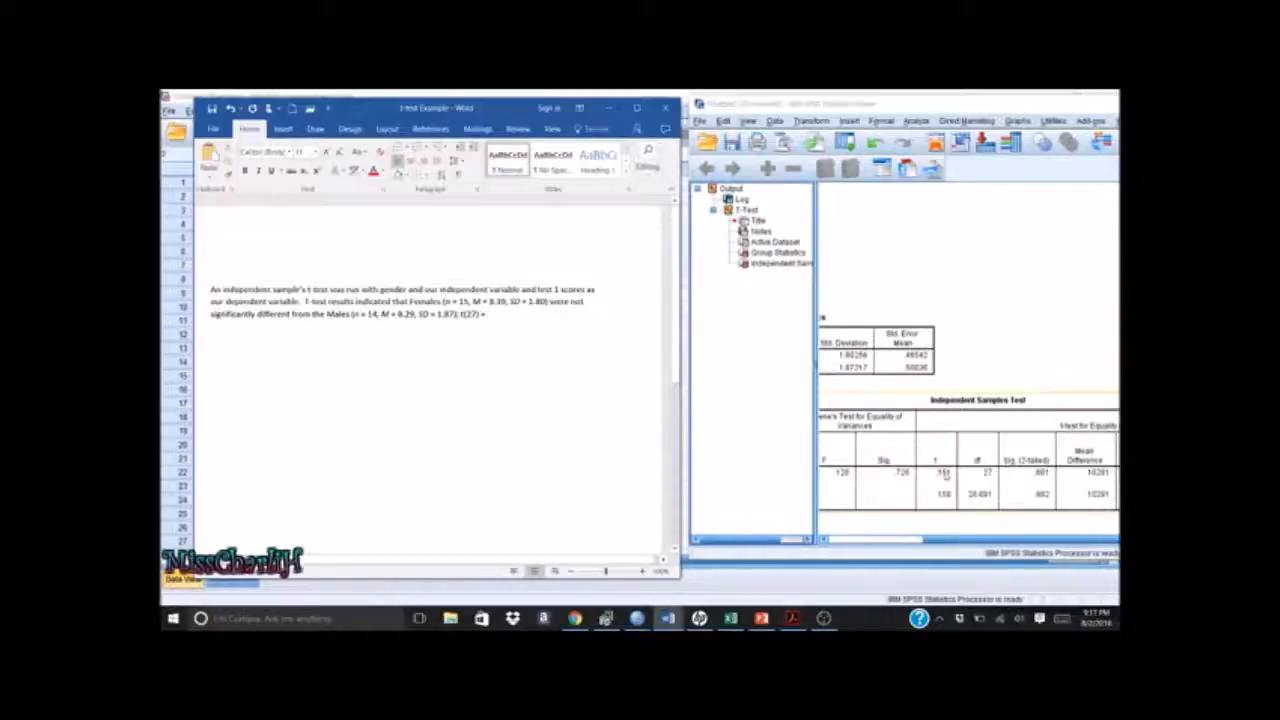
pyautogui.press('ctrl')
pyautogui.press('ctrl')
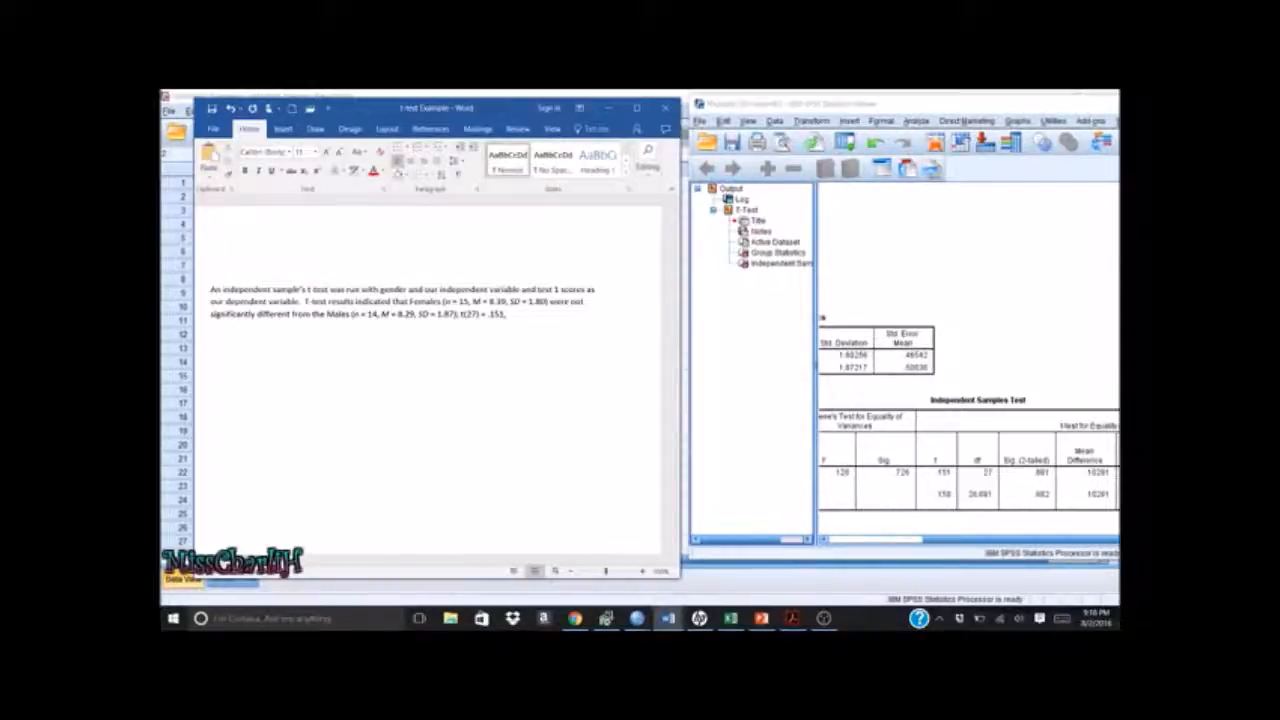
# Finish the sentence after the test statistic with ", p = .881."
pyautogui.write(', p')
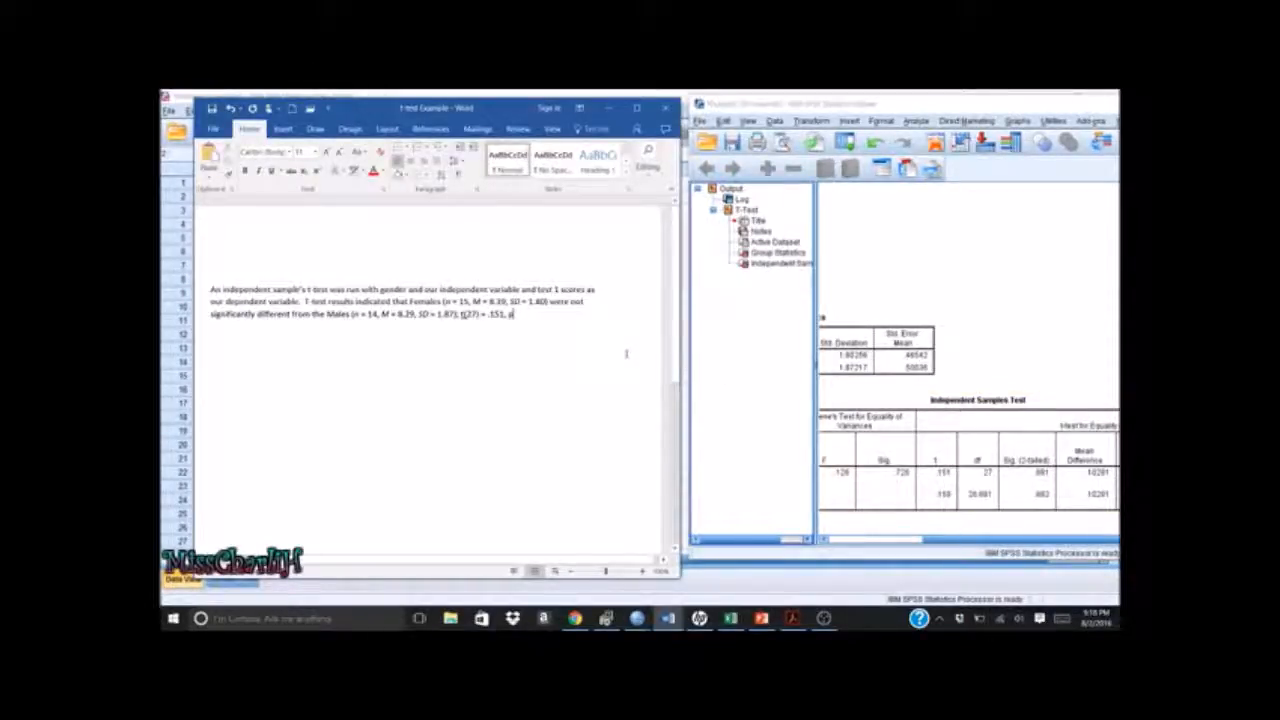
pyautogui.write('= .881')
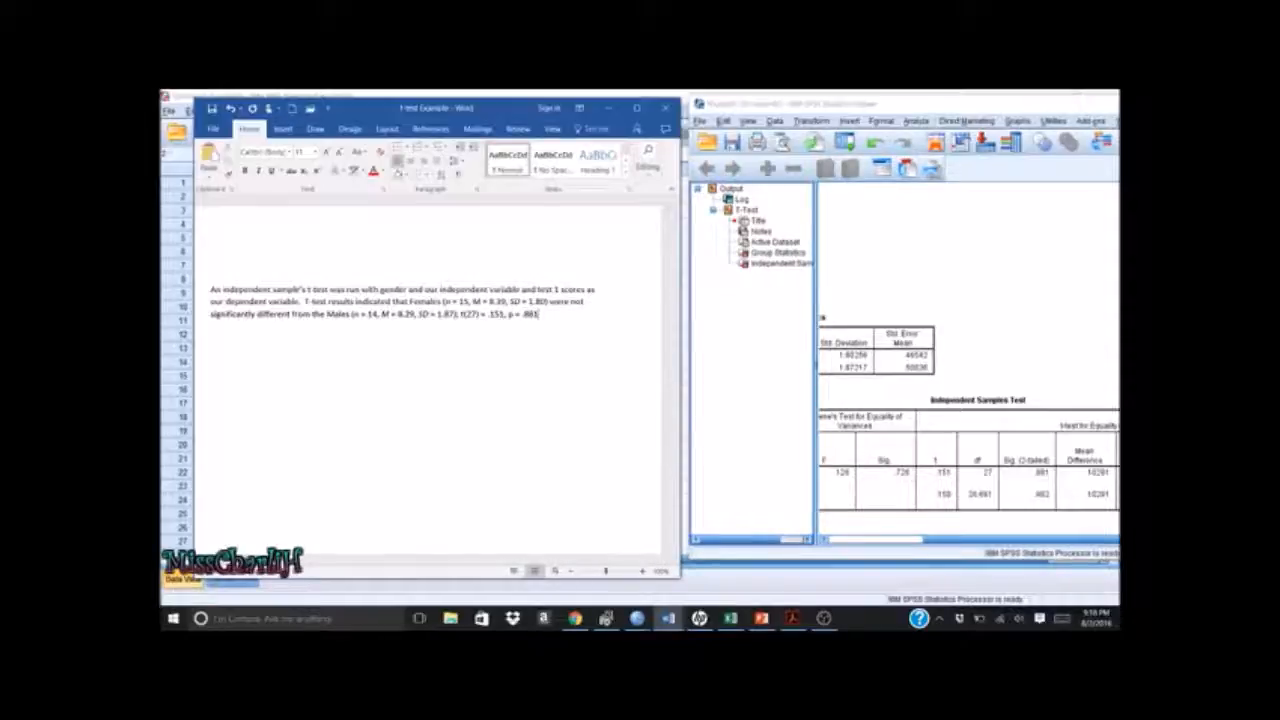
pyautogui.write('.')
# Italicize the symbols p and t in the test result at the end of the sentence
pyautogui.doubleClick(511, 313)
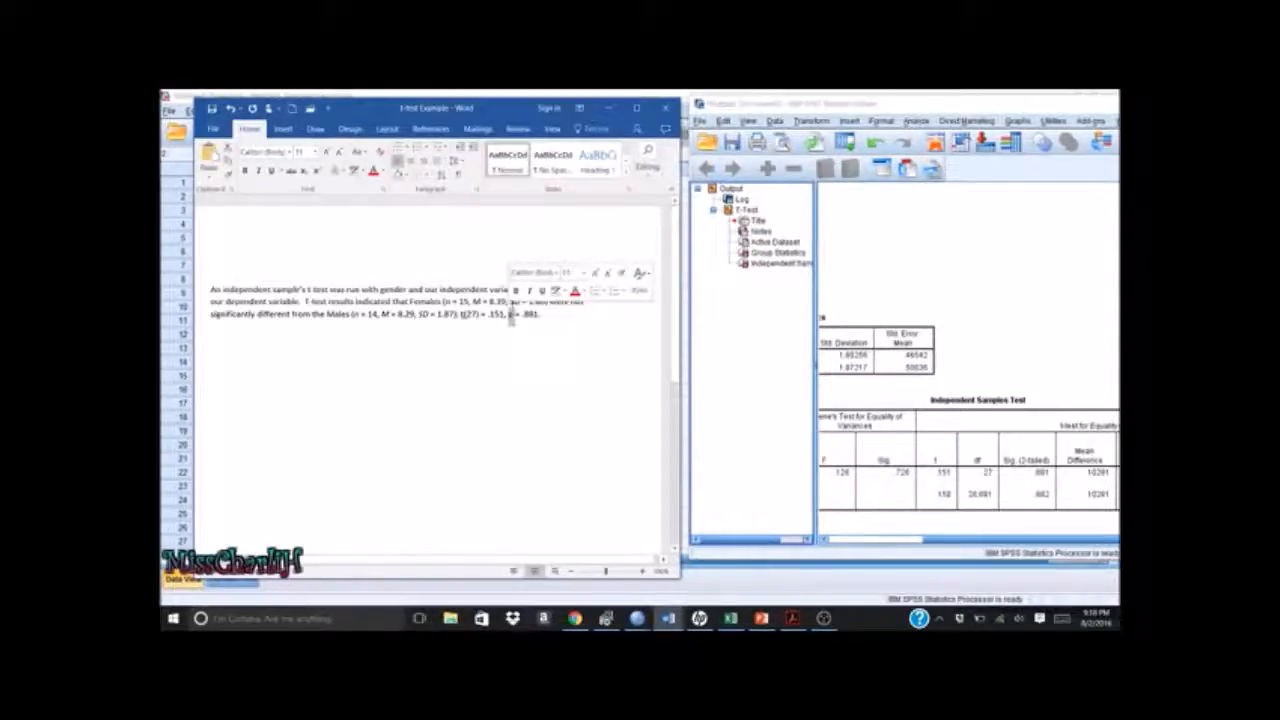
pyautogui.hotkey('ctrl', 'i')
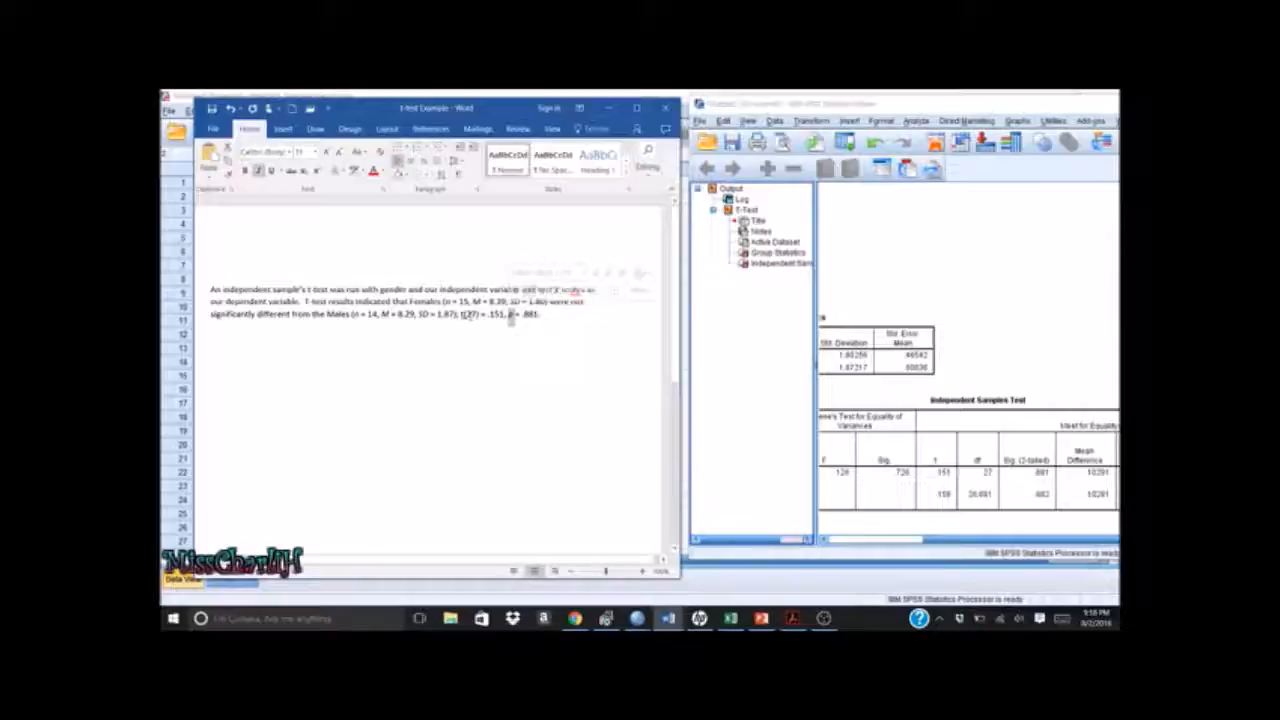
pyautogui.doubleClick(464, 313)
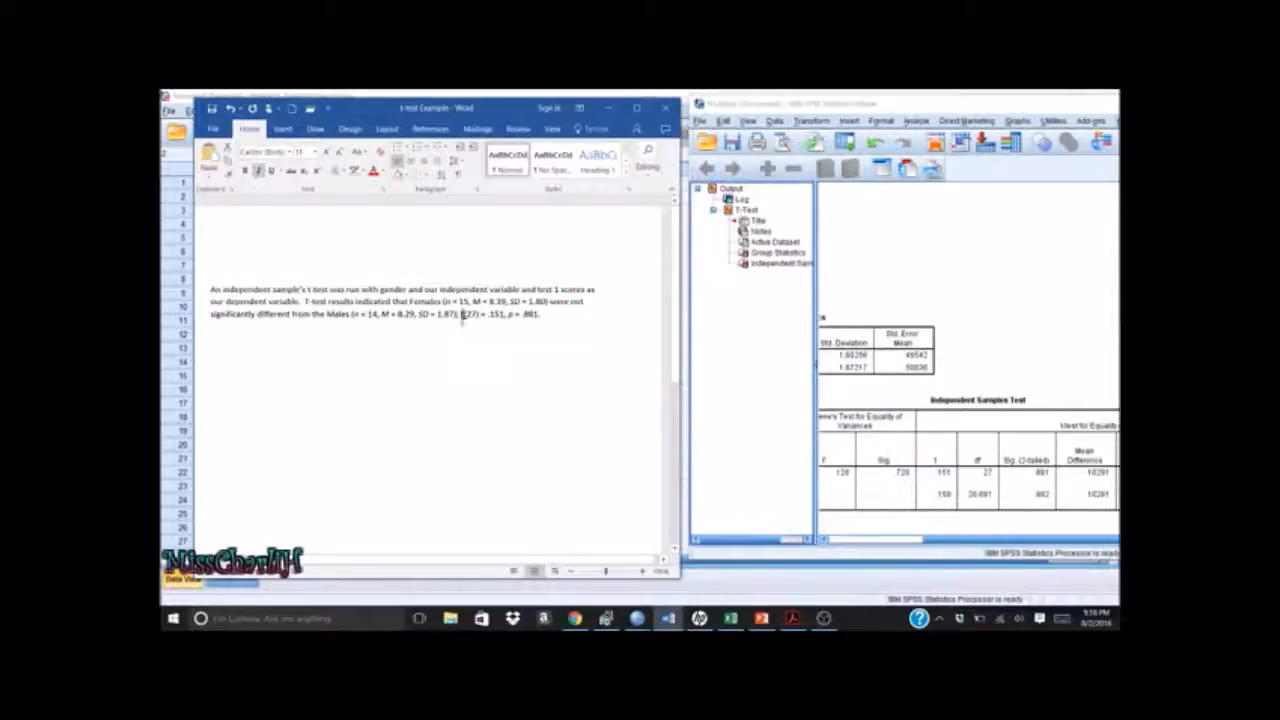
pyautogui.click(483, 297)
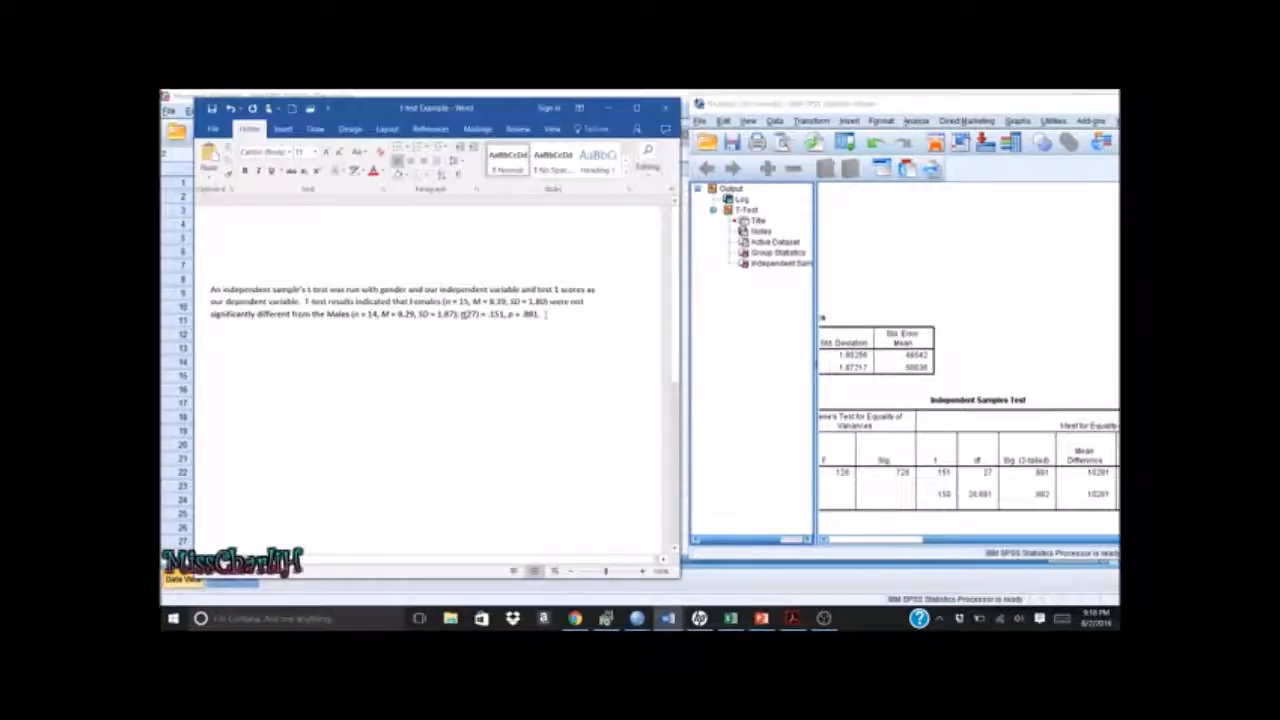
# Enlarge the whole write-up paragraph's font size to 14 and on to 18, and indent its first line
pyautogui.moveTo(546, 314); pyautogui.dragTo(216, 287)
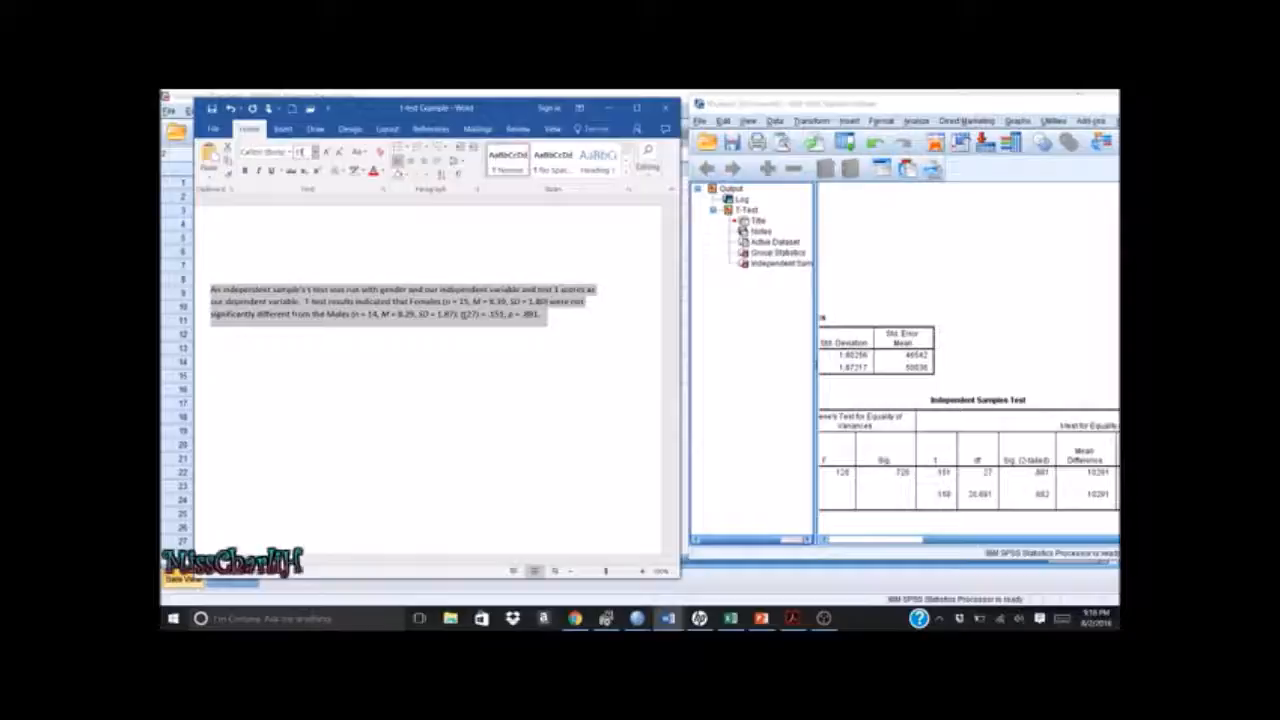
pyautogui.write('14')
pyautogui.press('Return')
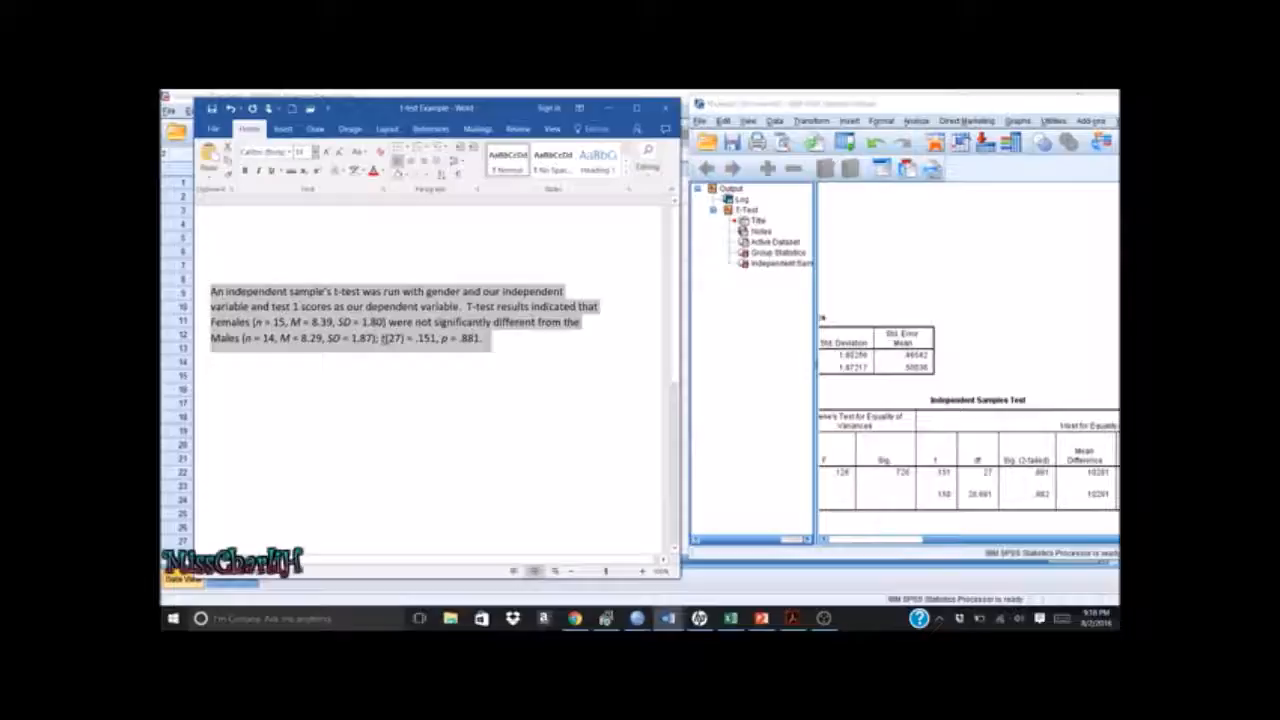
pyautogui.click(315, 151)
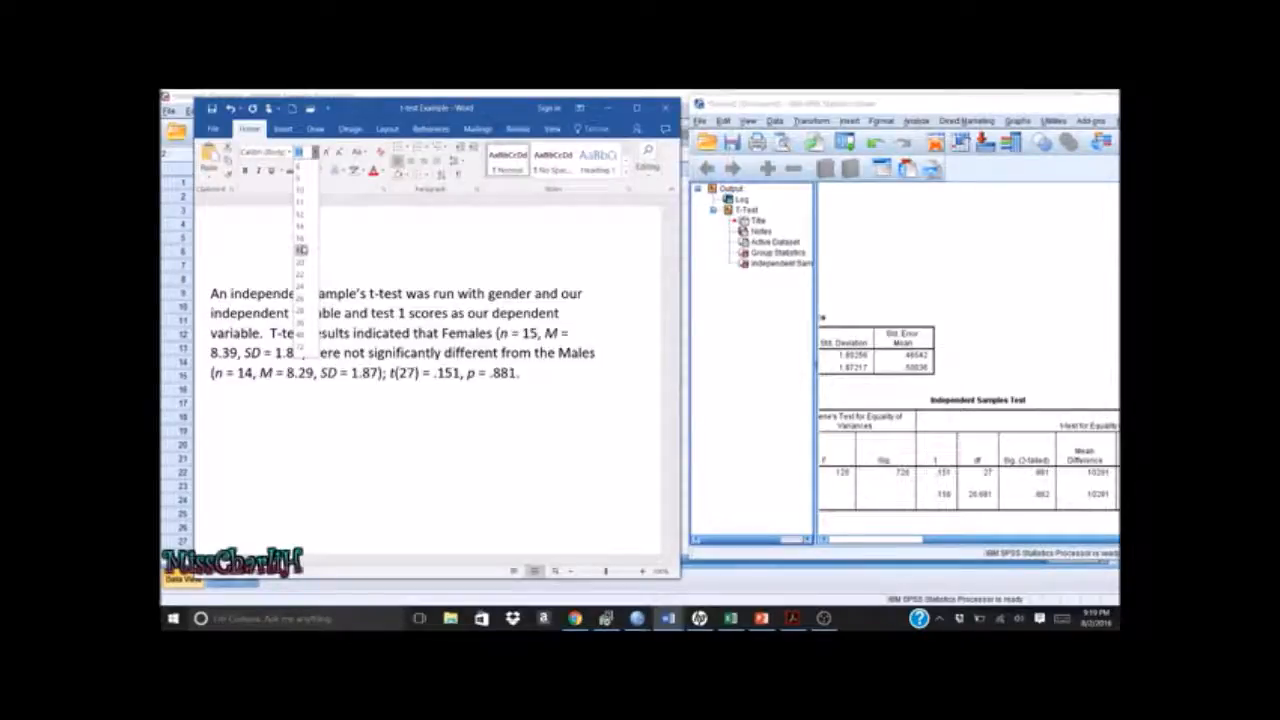
pyautogui.click(212, 293)
pyautogui.press('Tab')
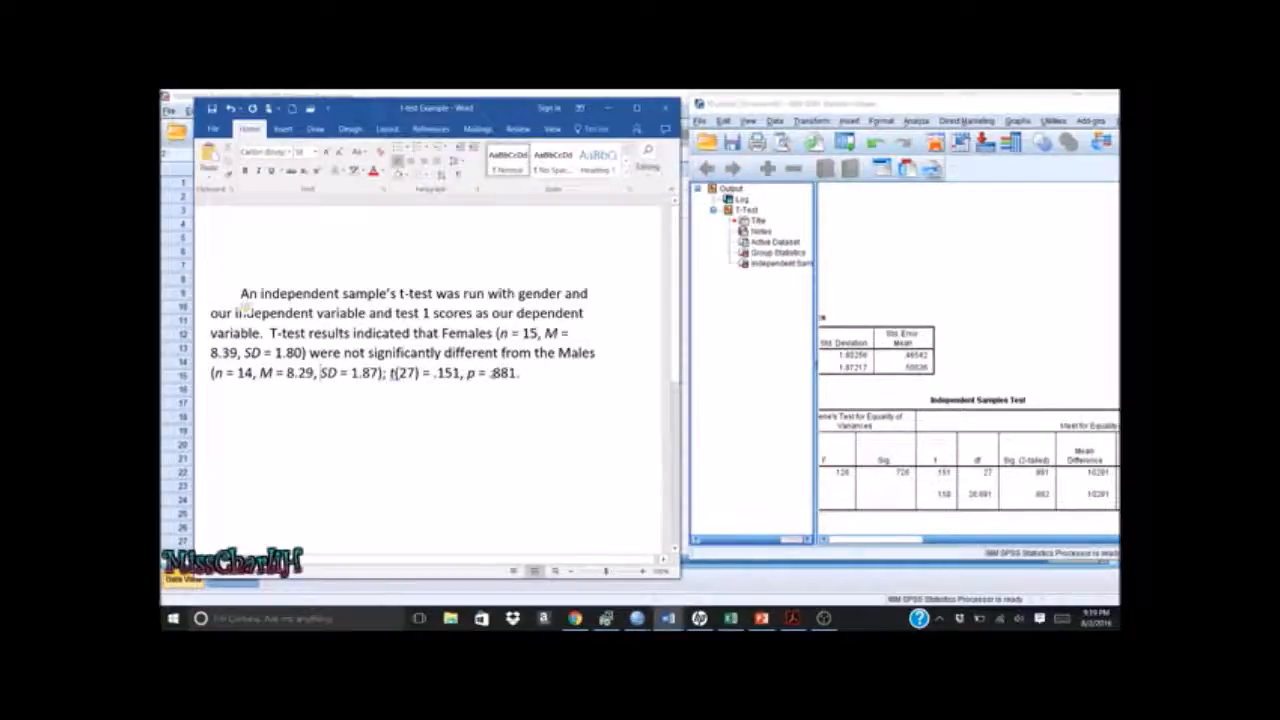
# Copy the Group Statistics table from the SPSS output
pyautogui.click(548, 376)
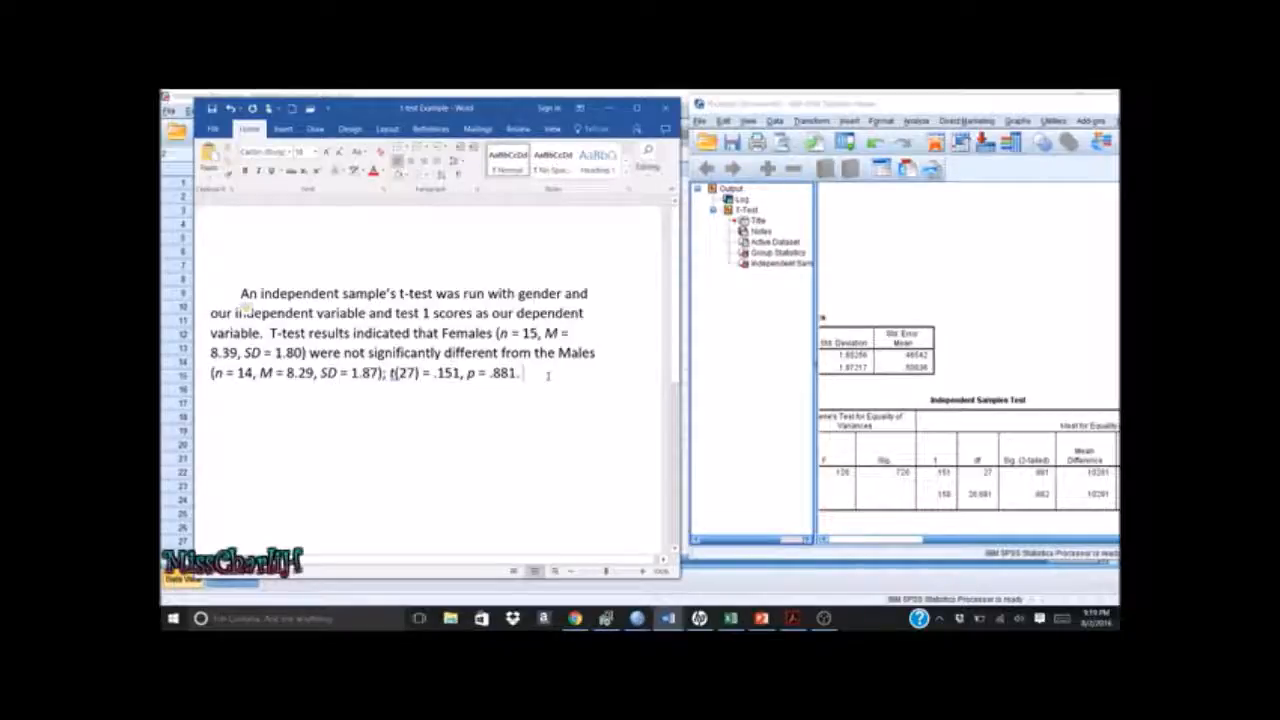
pyautogui.click(873, 367)
pyautogui.rightClick(875, 367)
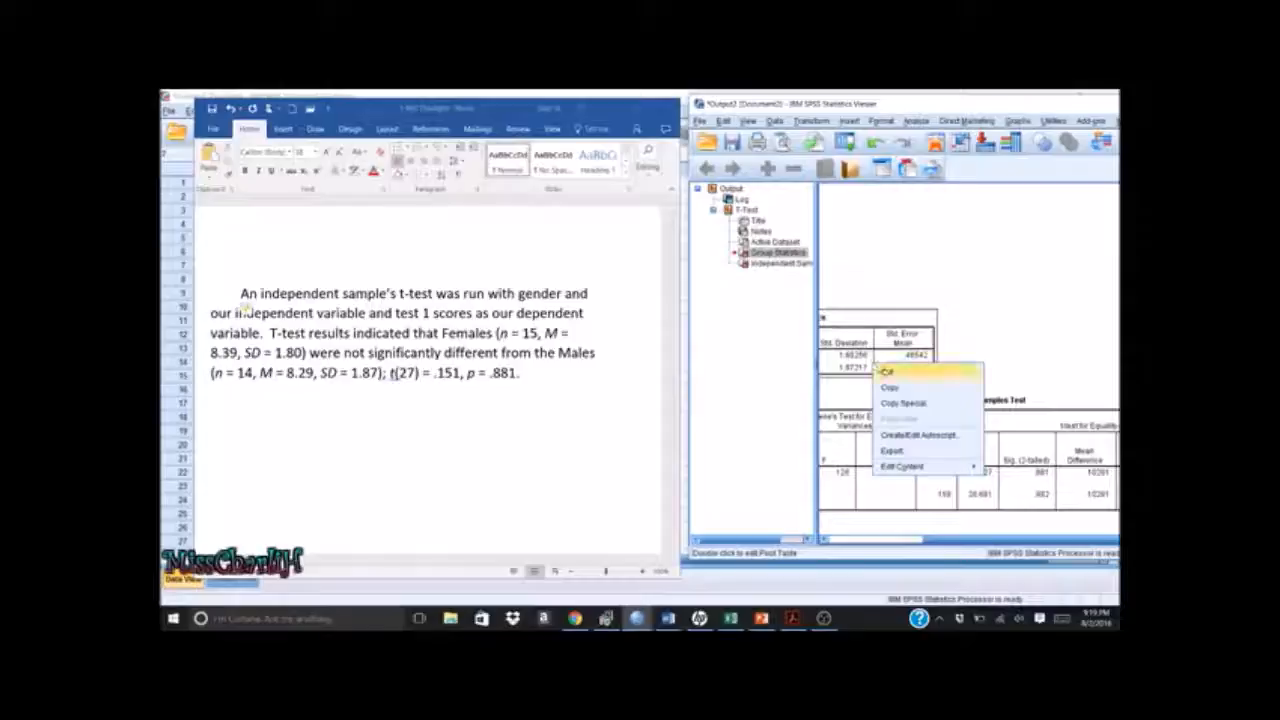
pyautogui.click(889, 387)
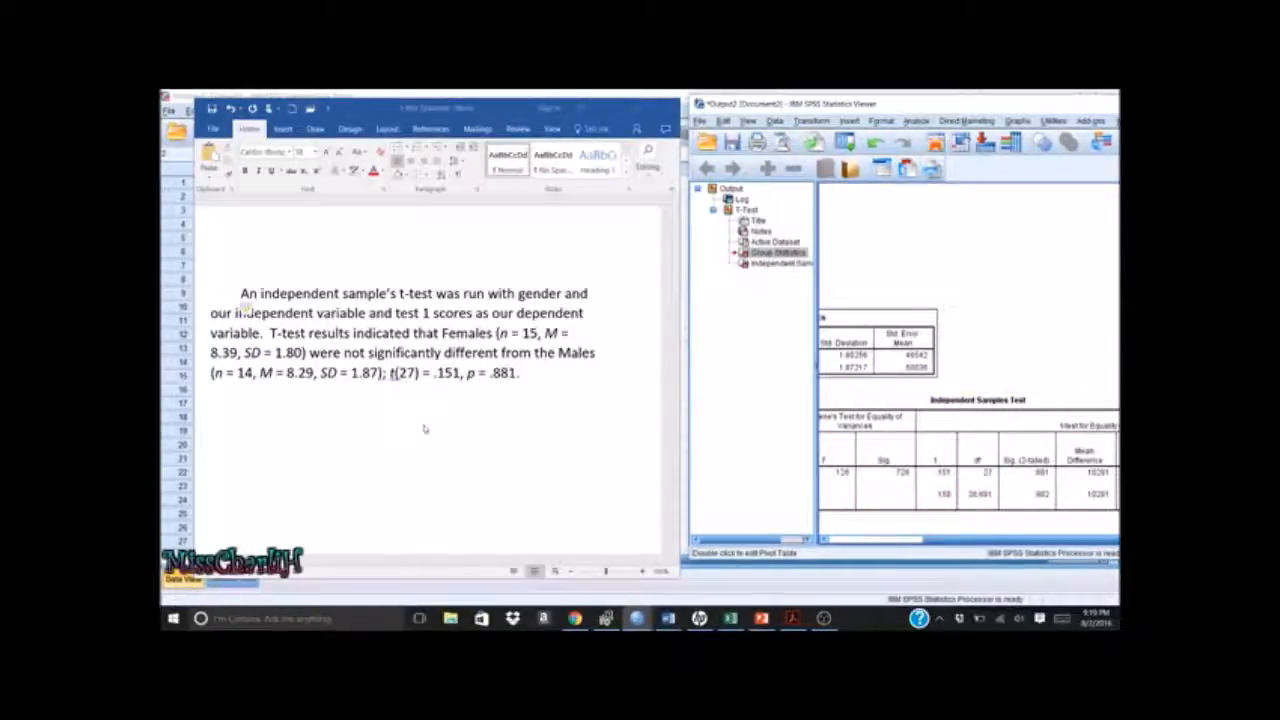
# Paste the Group Statistics table into the Word document on a new line below the paragraph, keeping a blank gap between them
pyautogui.click(236, 431)
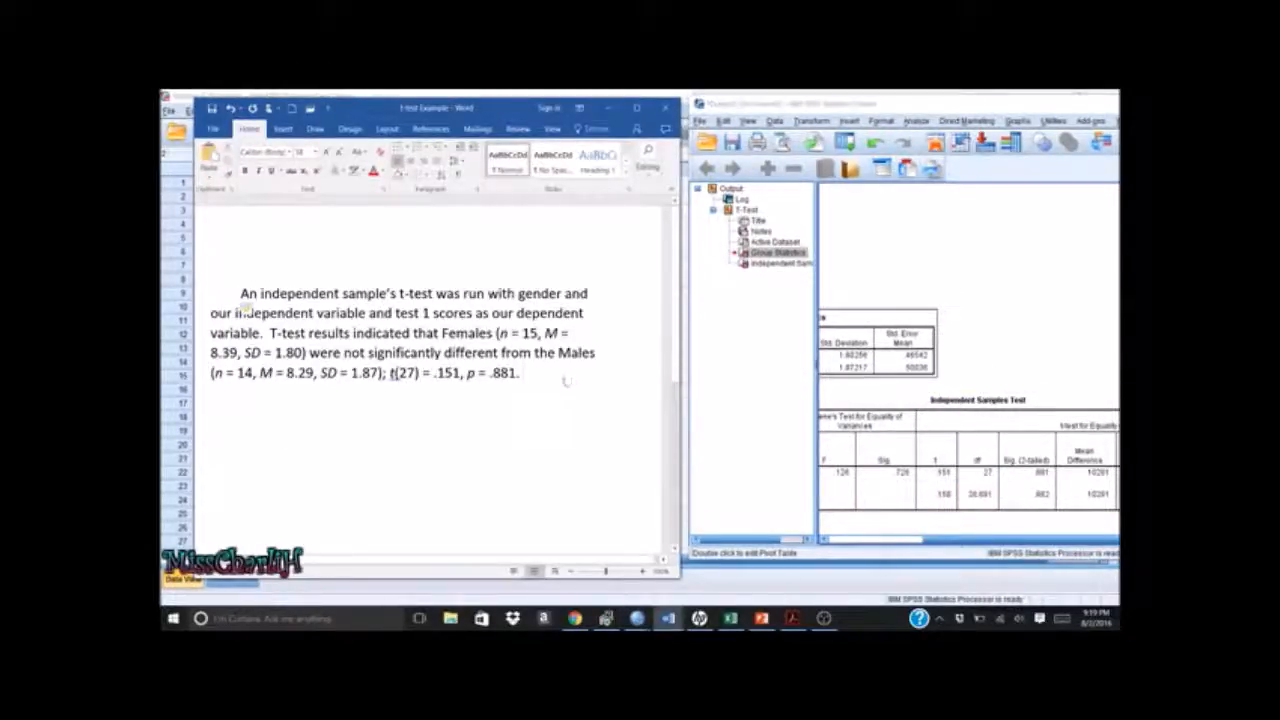
pyautogui.press('BackSpace')
pyautogui.press('BackSpace')
pyautogui.press('Return')
pyautogui.press('Return')
pyautogui.rightClick(210, 450)
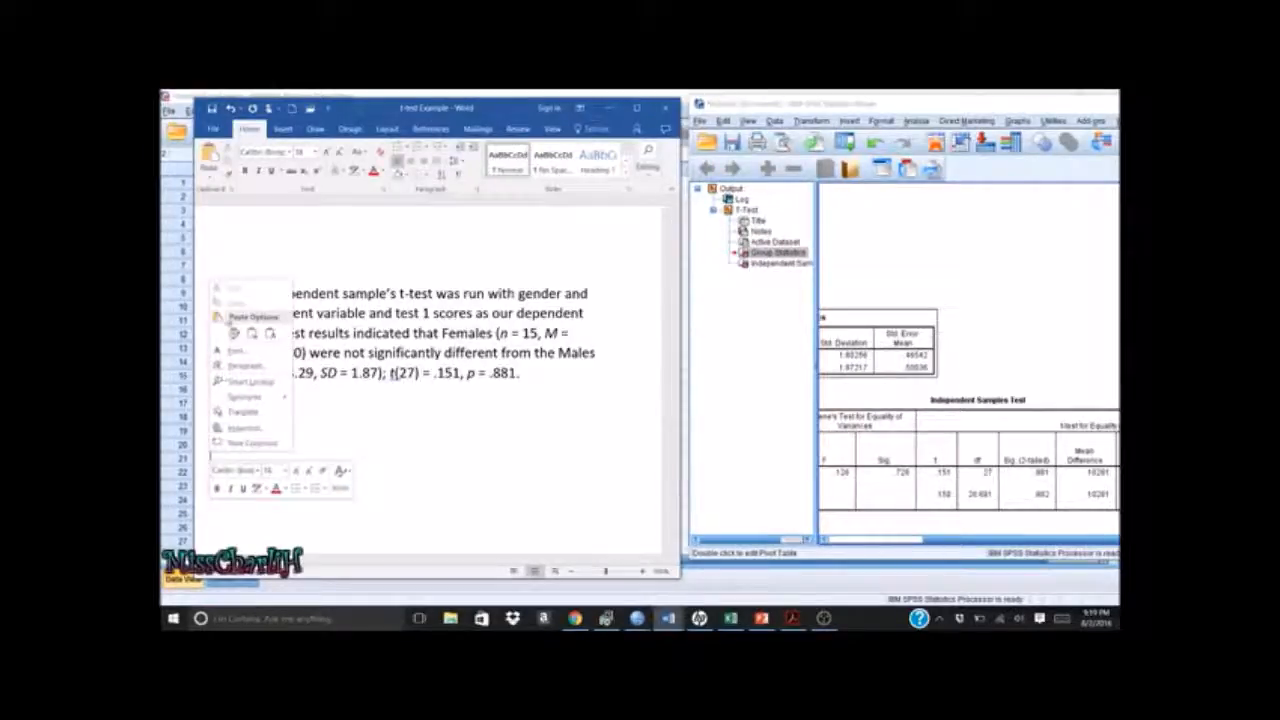
pyautogui.click(232, 335)
pyautogui.click(234, 334)
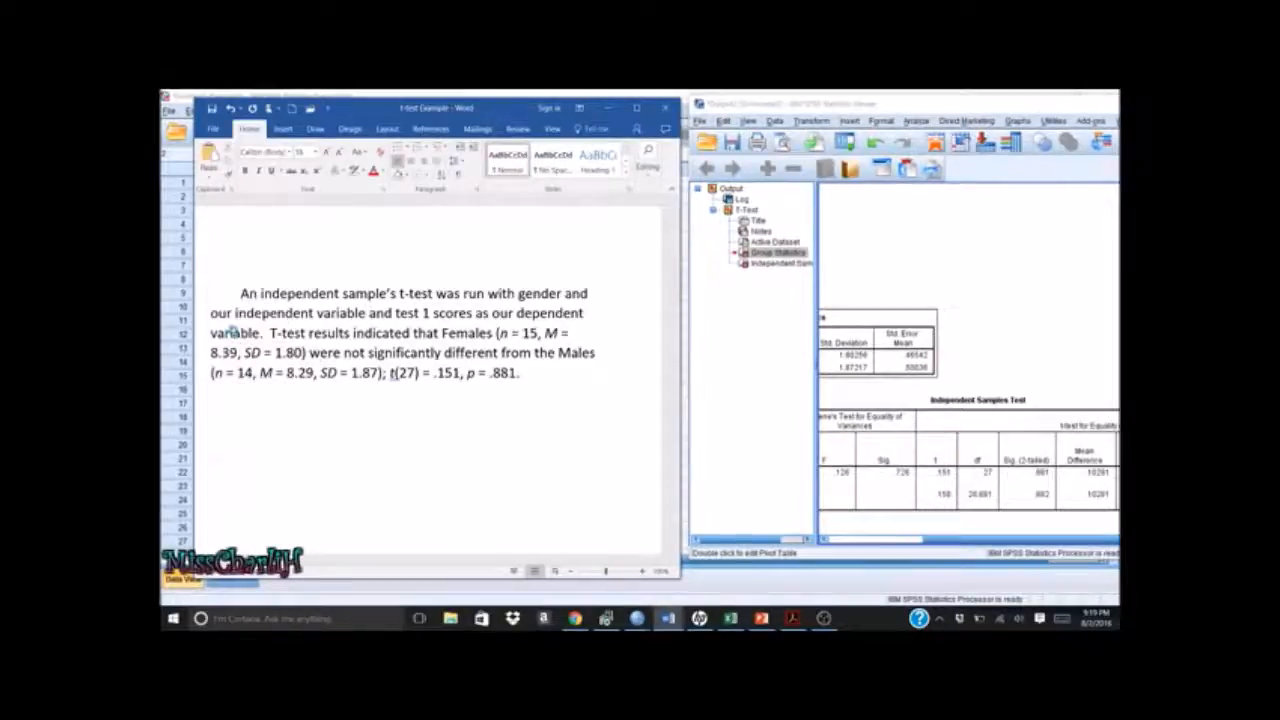
# Copy the Independent Samples Test table from the SPSS output
pyautogui.click(874, 450)
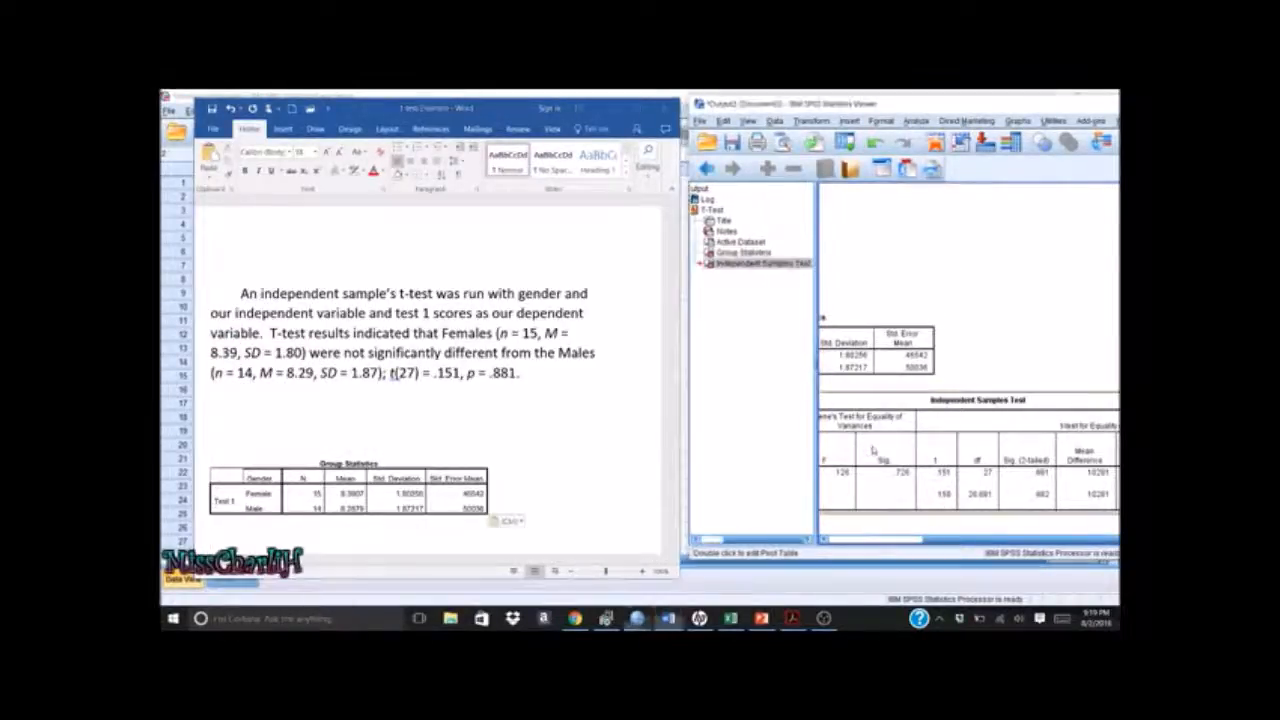
pyautogui.rightClick(874, 450)
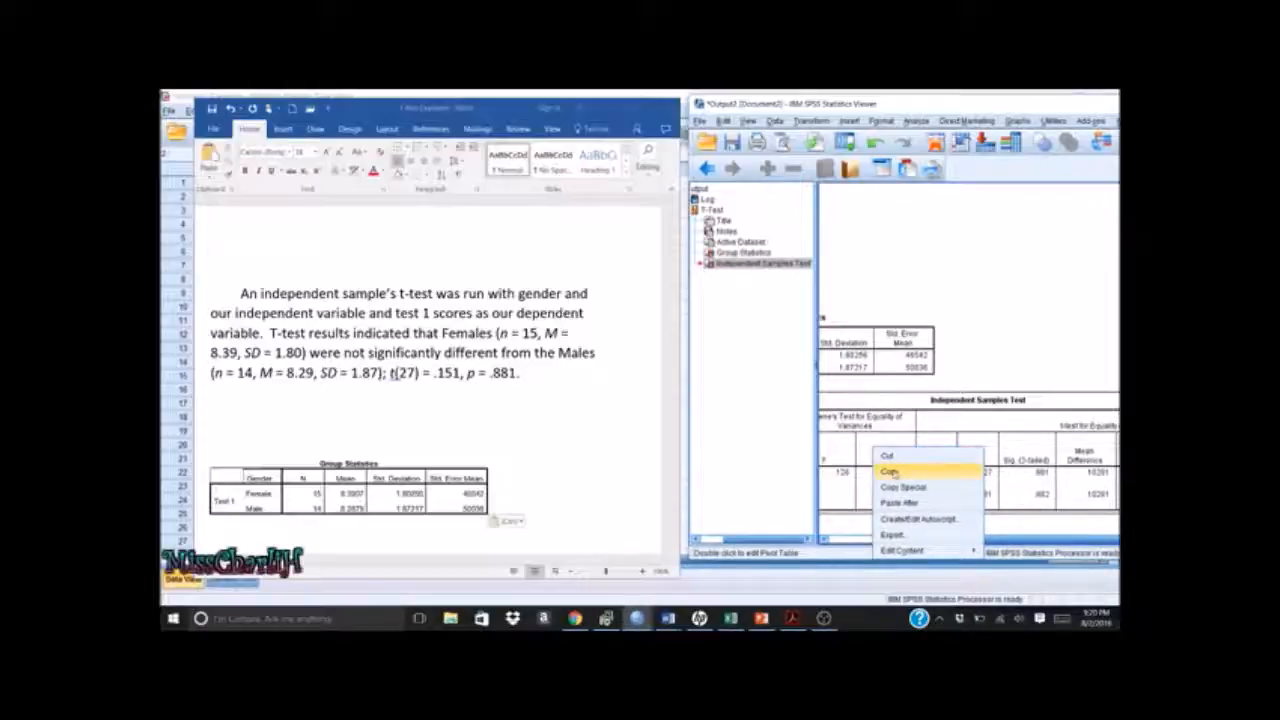
pyautogui.click(890, 470)
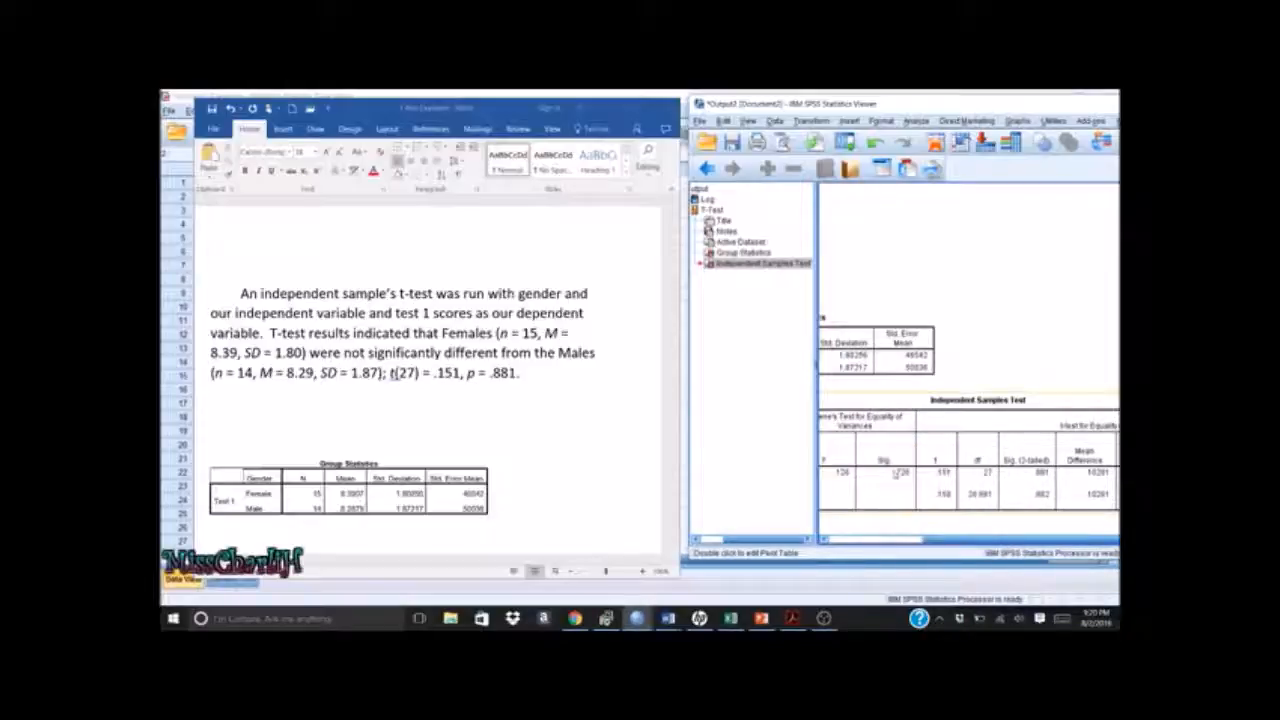
# Paste the Independent Samples Test table into the Word document below the Group Statistics table, leaving blank lines between the two
pyautogui.click(286, 535)
pyautogui.press('Return')
pyautogui.press('Return')
pyautogui.press('Return')
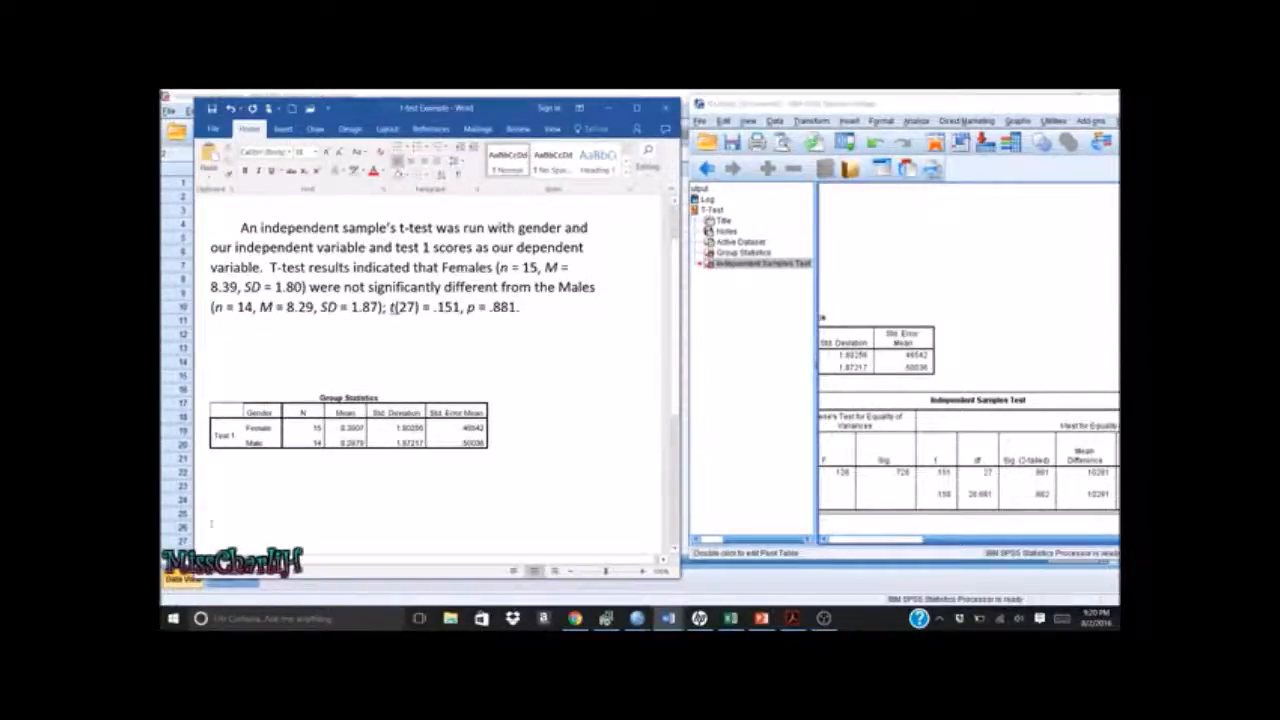
pyautogui.rightClick(212, 528)
pyautogui.click(237, 405)
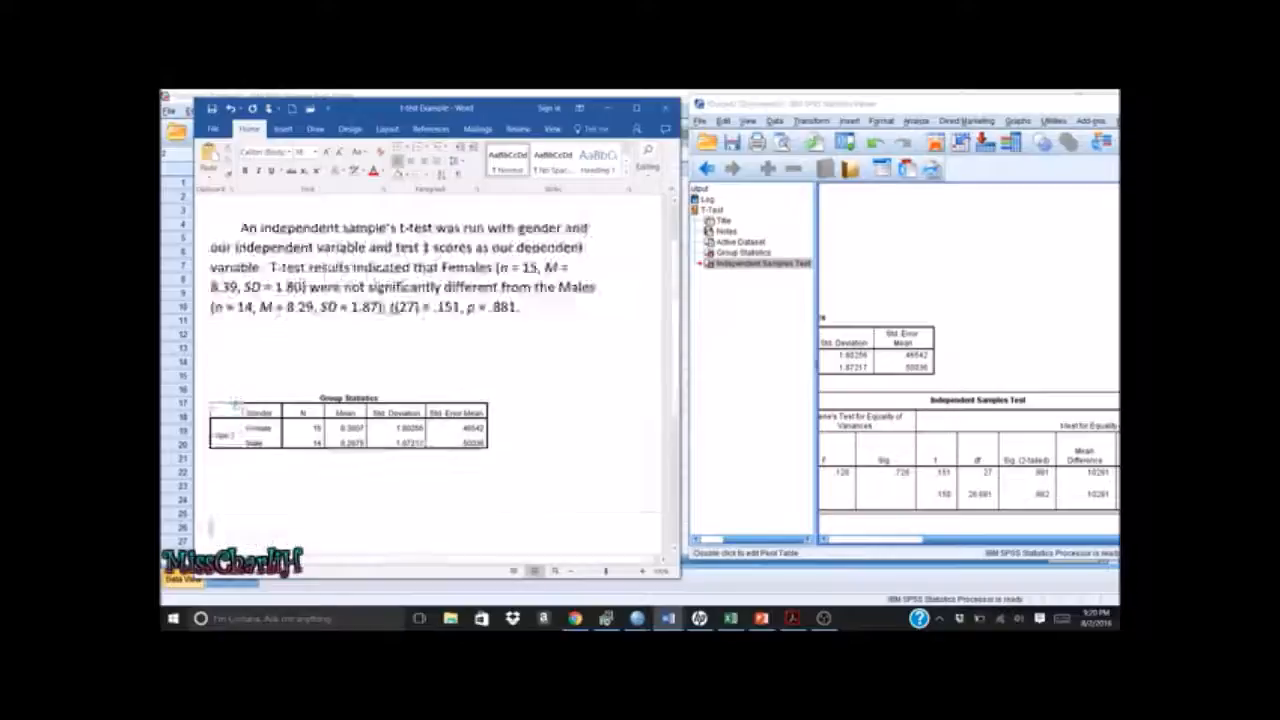
# Maximize the Word window and shrink the Independent Samples Test table's width to fit within the page margins
pyautogui.click(642, 106)
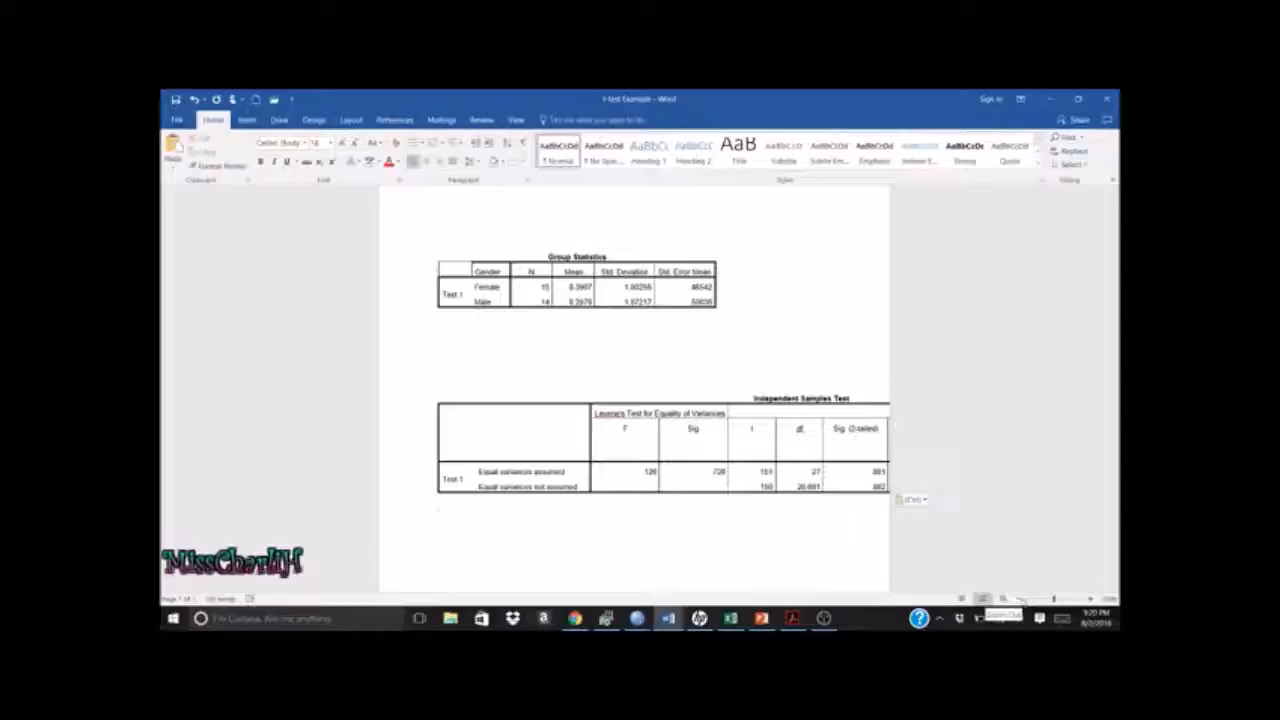
pyautogui.press('ctrl')
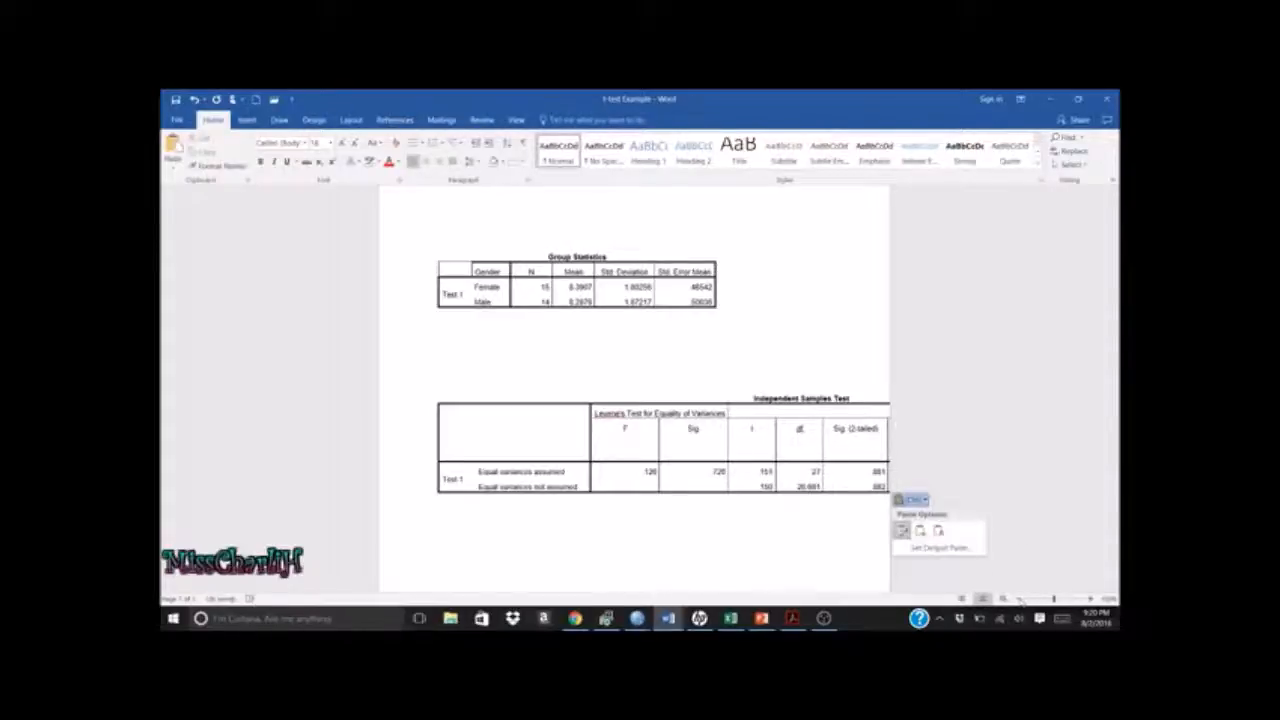
pyautogui.click(1020, 598)
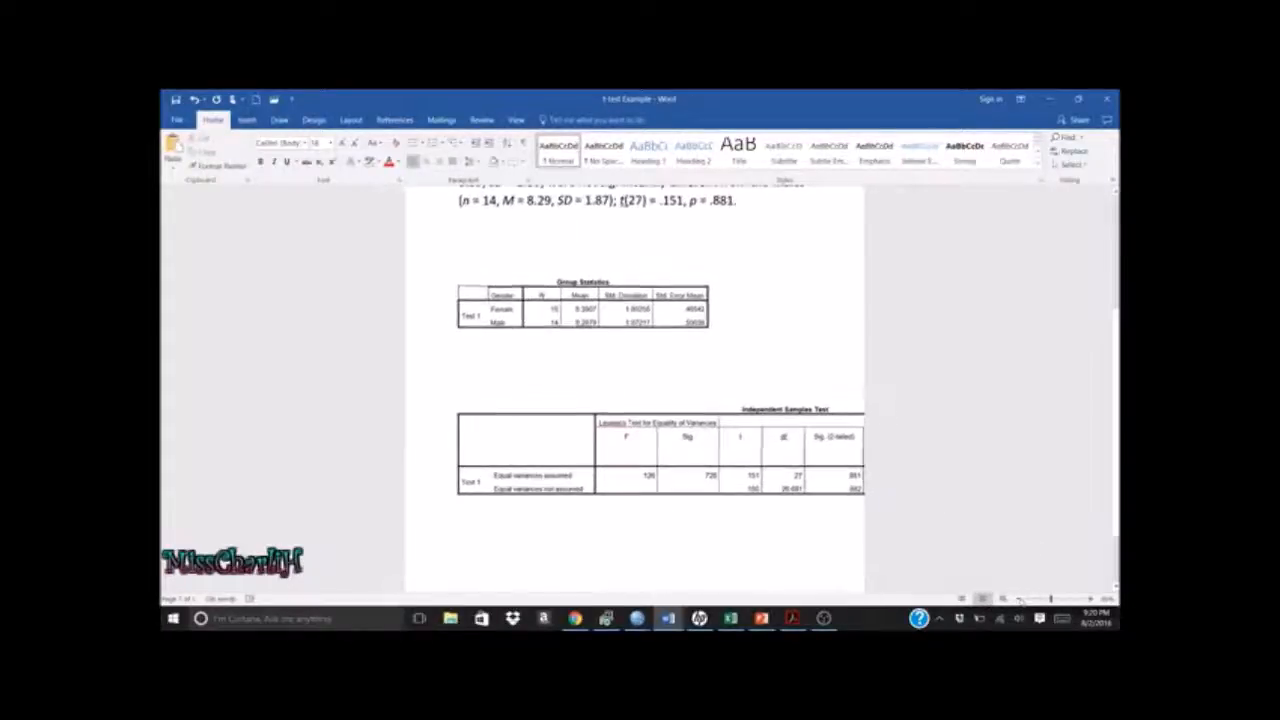
pyautogui.click(1020, 598)
pyautogui.click(1020, 598)
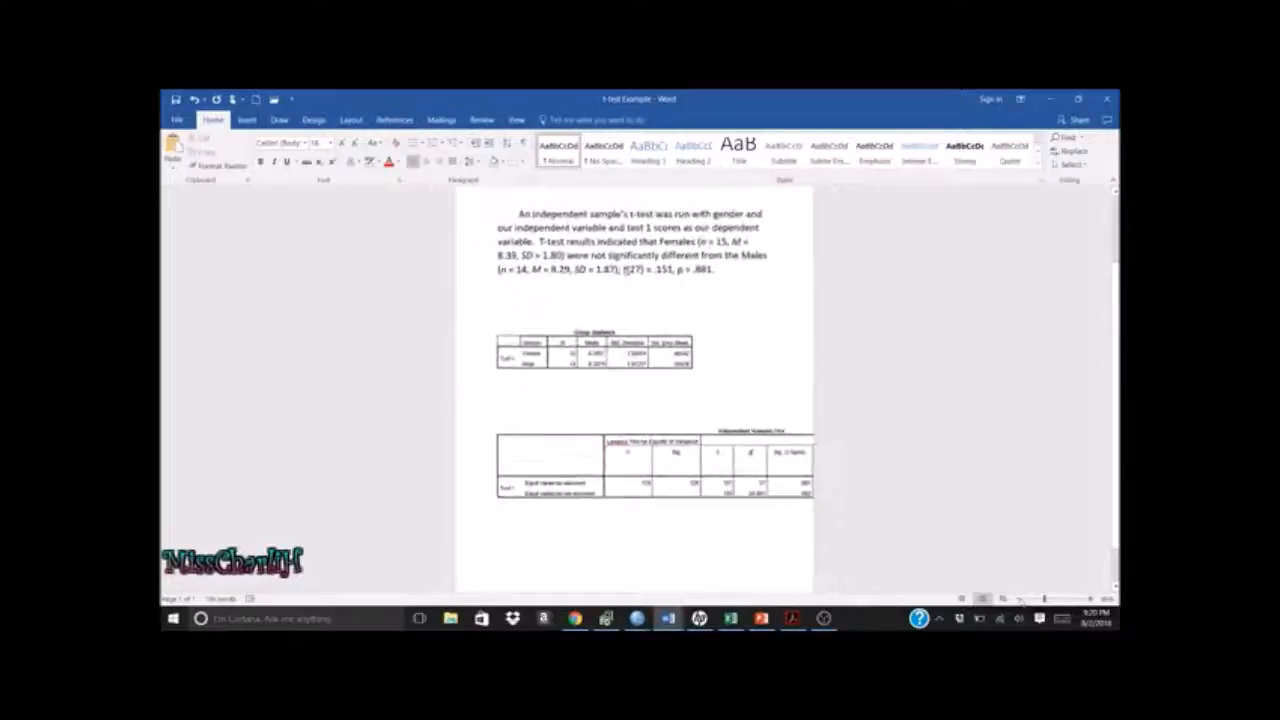
pyautogui.click(1020, 598)
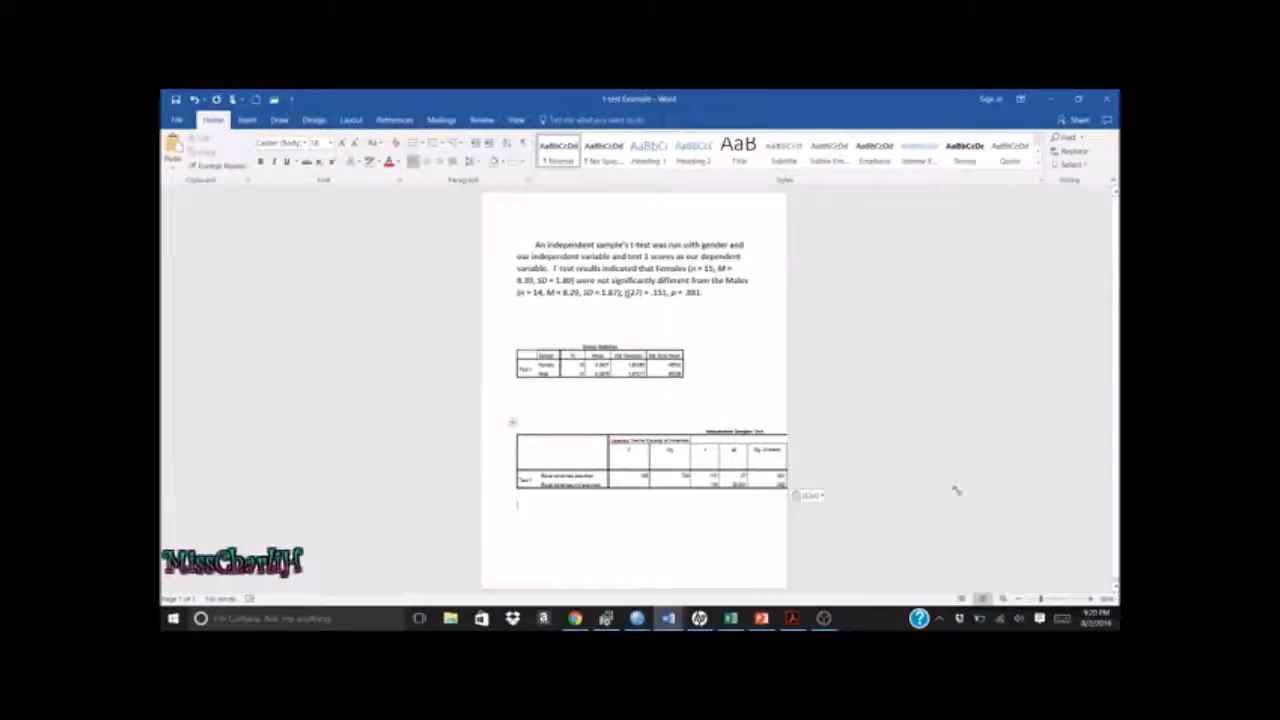
pyautogui.moveTo(957, 491); pyautogui.dragTo(762, 494)
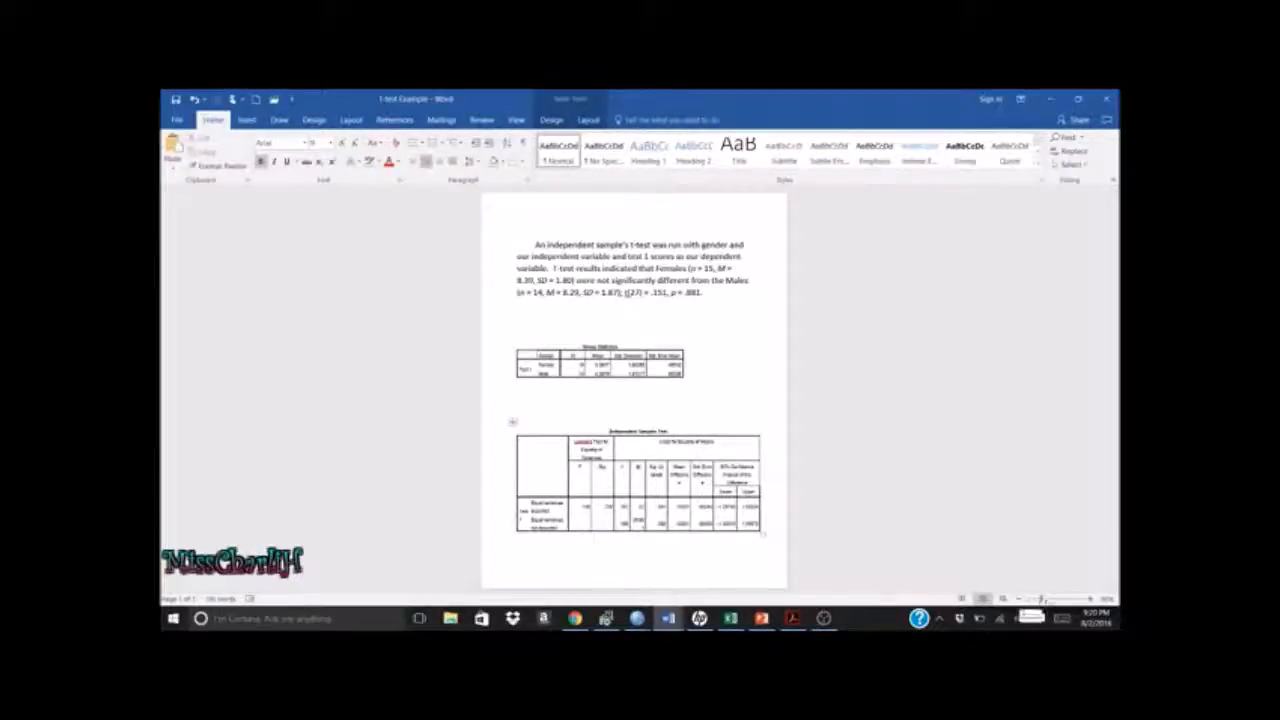
# Widen the variance-assumption label column of the Independent Samples Test table and narrow the F and Sig. columns, keeping their values on one line
pyautogui.click(1054, 598)
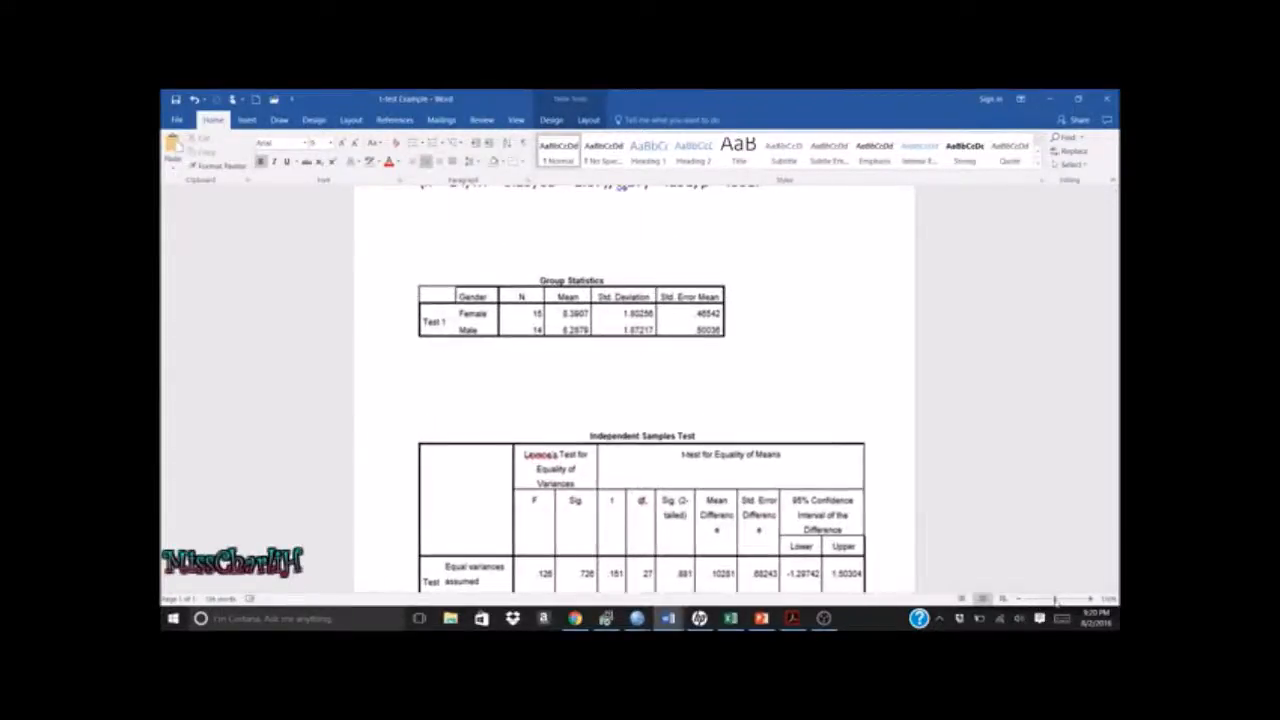
pyautogui.scroll(-3, 640, 390)
pyautogui.scroll(-2, 640, 390)
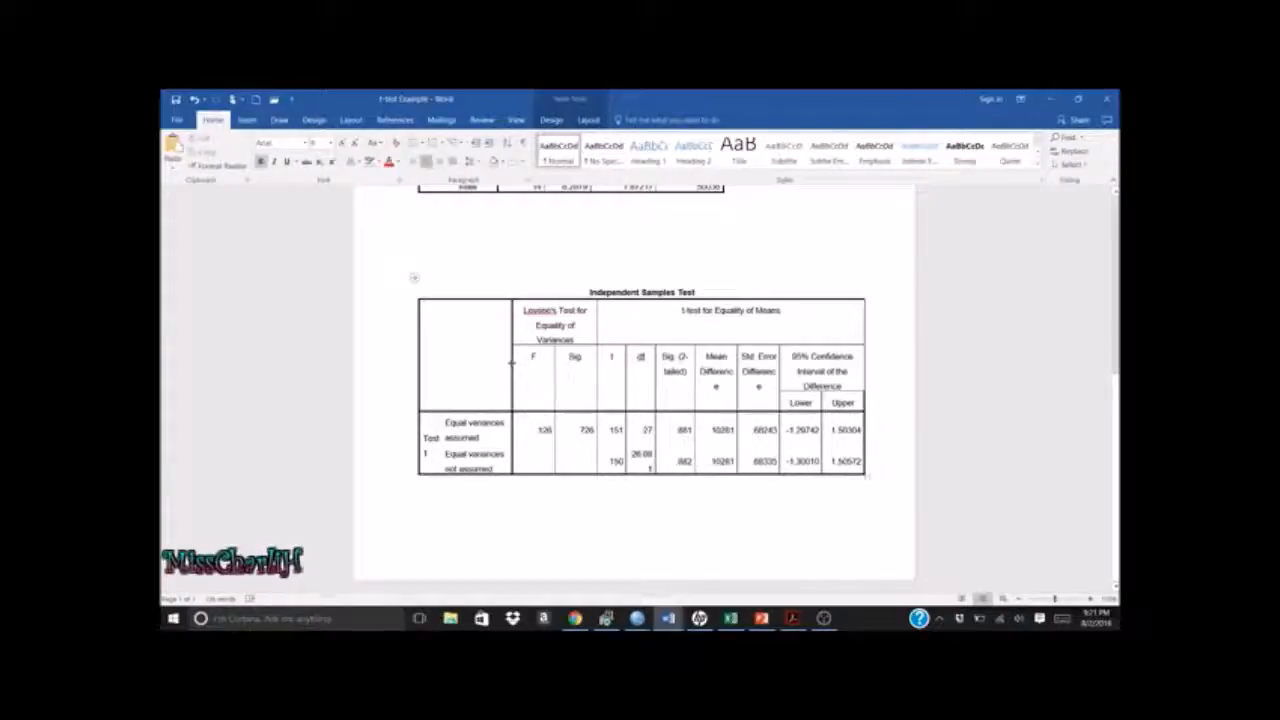
pyautogui.moveTo(511, 362); pyautogui.dragTo(526, 367)
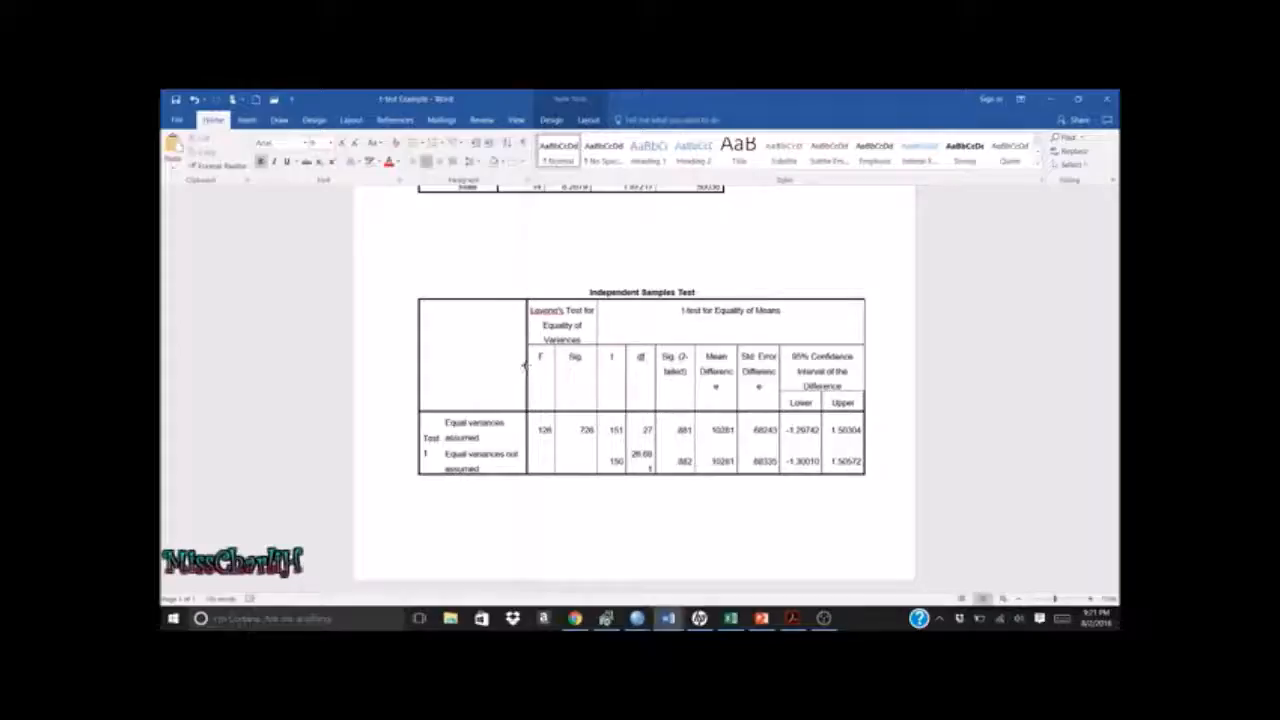
pyautogui.moveTo(523, 366)
pyautogui.mouseDown()
pyautogui.moveTo(506, 365)
pyautogui.moveTo(519, 364)
pyautogui.mouseUp()
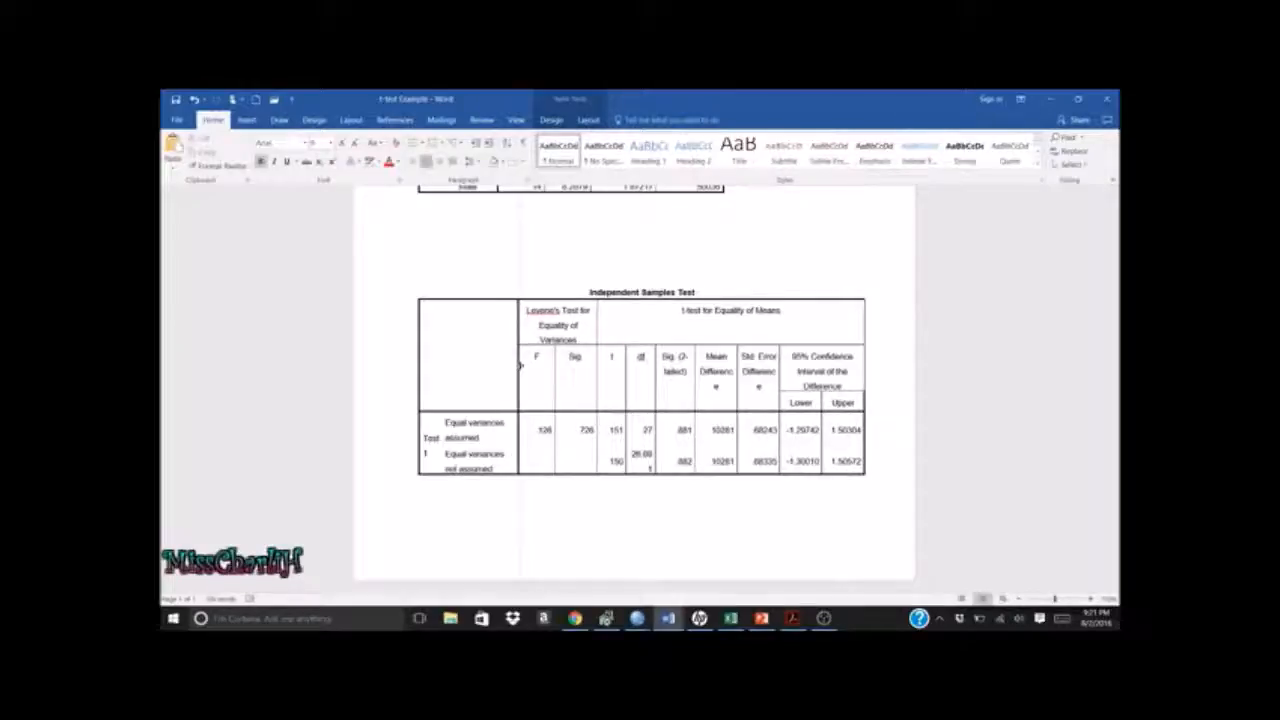
pyautogui.moveTo(517, 366); pyautogui.dragTo(535, 370)
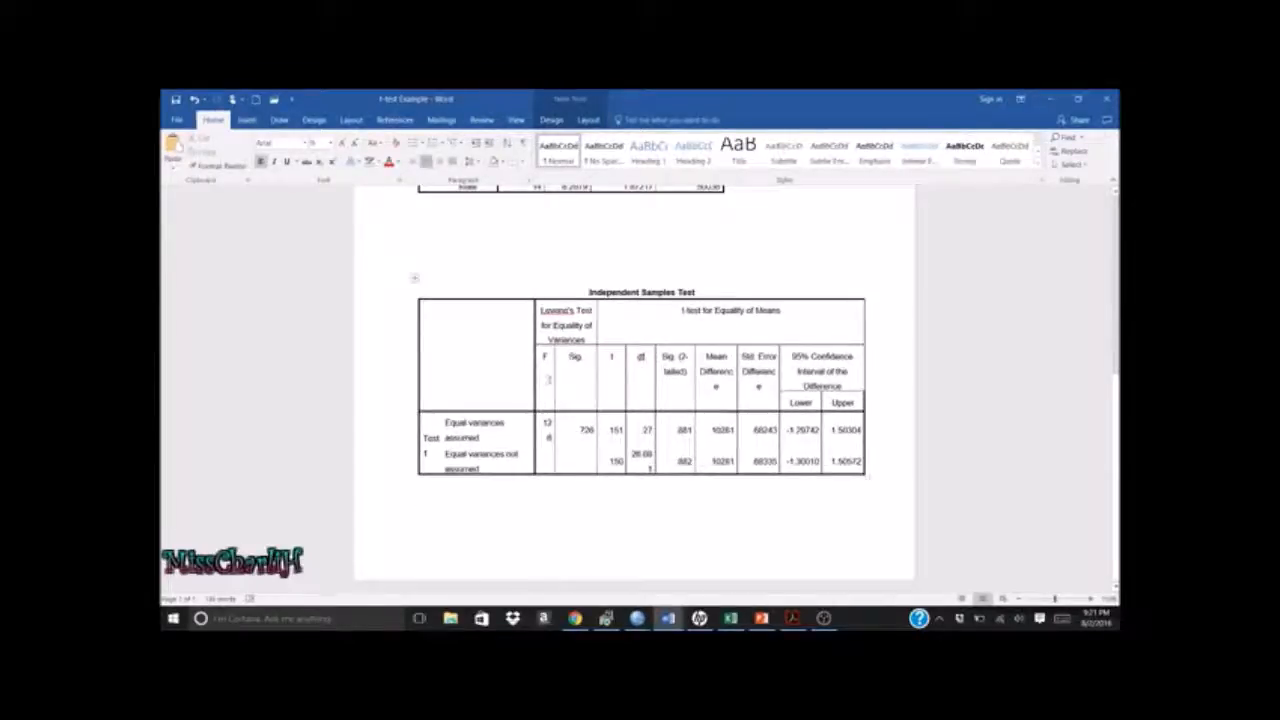
pyautogui.moveTo(556, 380); pyautogui.dragTo(563, 381)
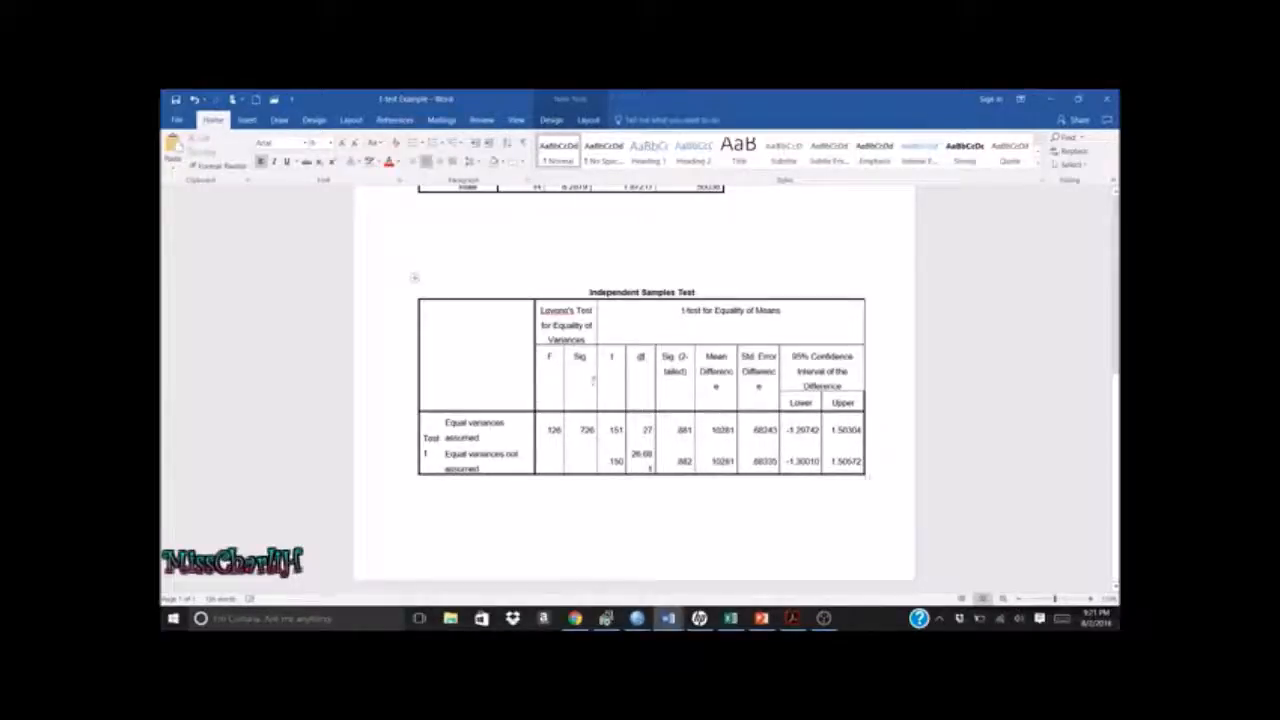
pyautogui.moveTo(596, 381); pyautogui.dragTo(592, 381)
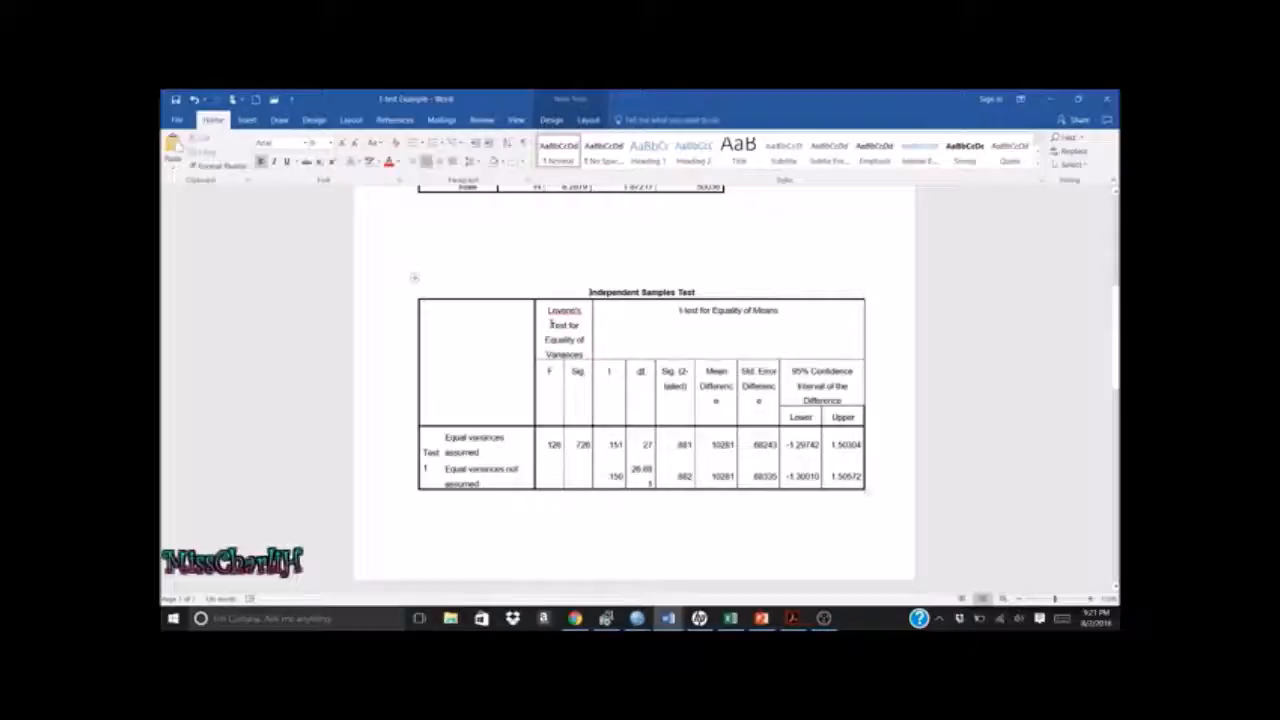
# Delete "Equality of" from the Levene's test header so it reads "Levene's Test for Variances"
pyautogui.moveTo(550, 324); pyautogui.dragTo(582, 326)
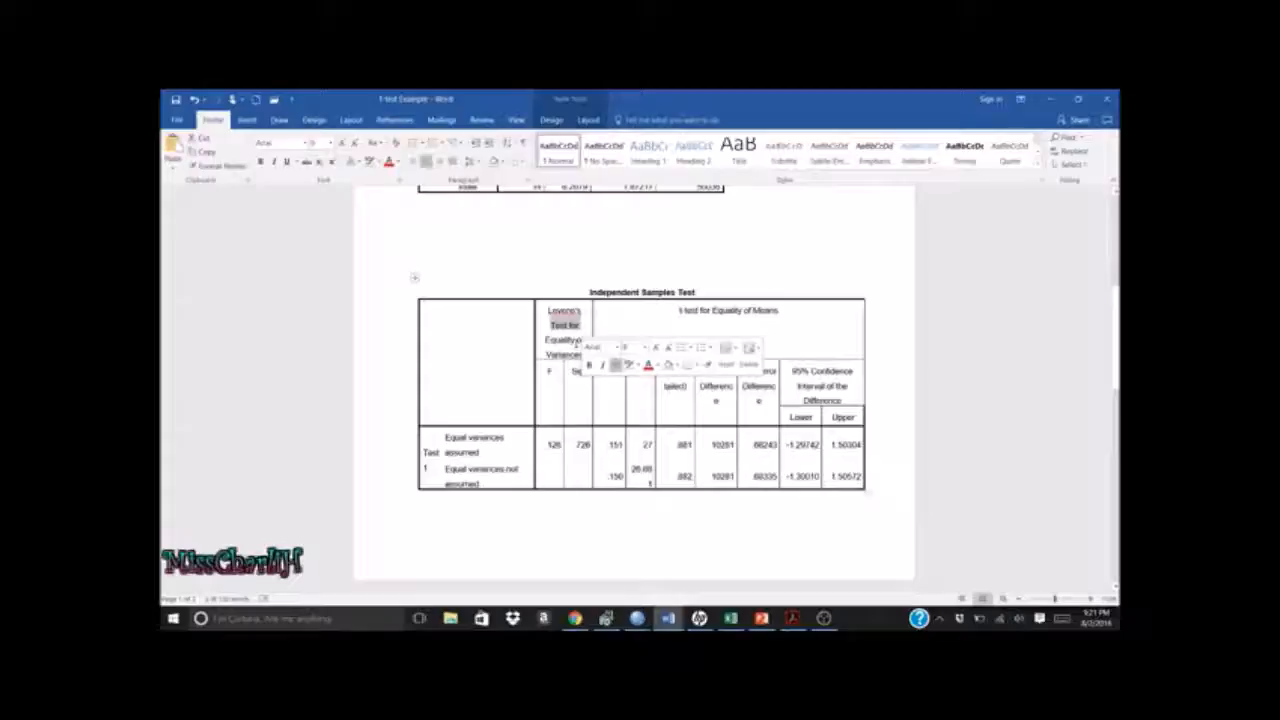
pyautogui.click(580, 342)
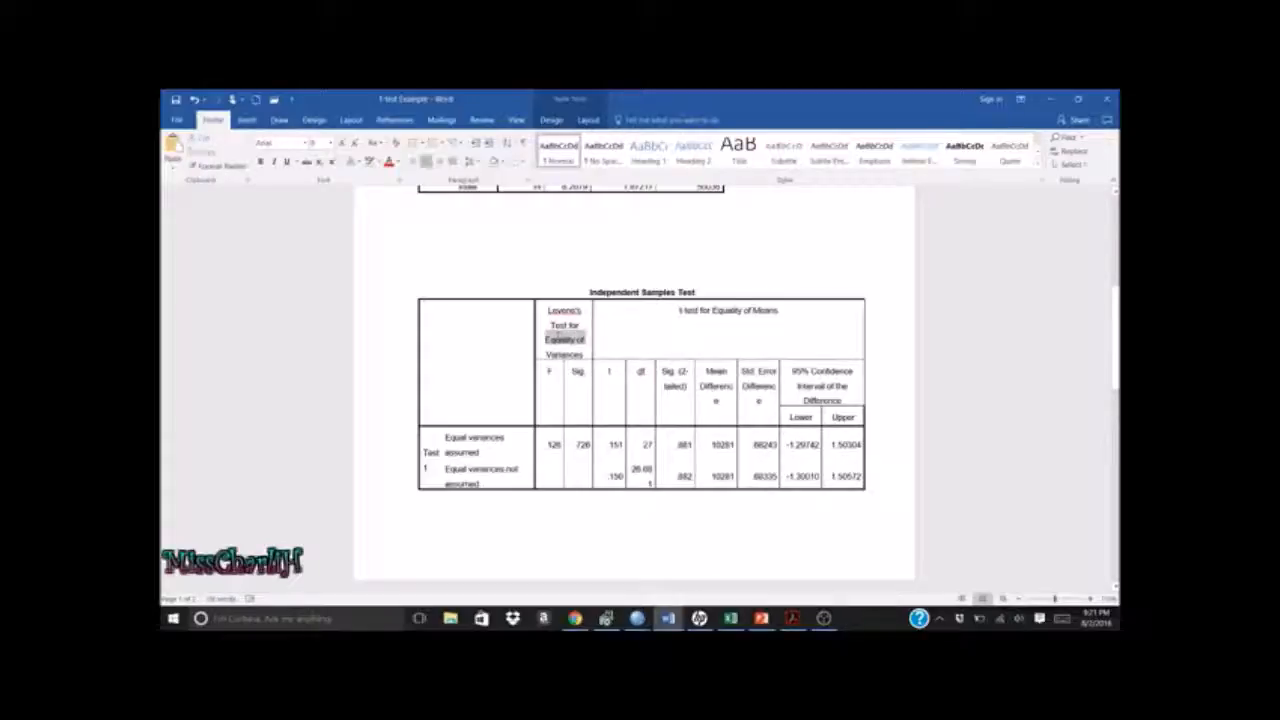
pyautogui.press('Delete')
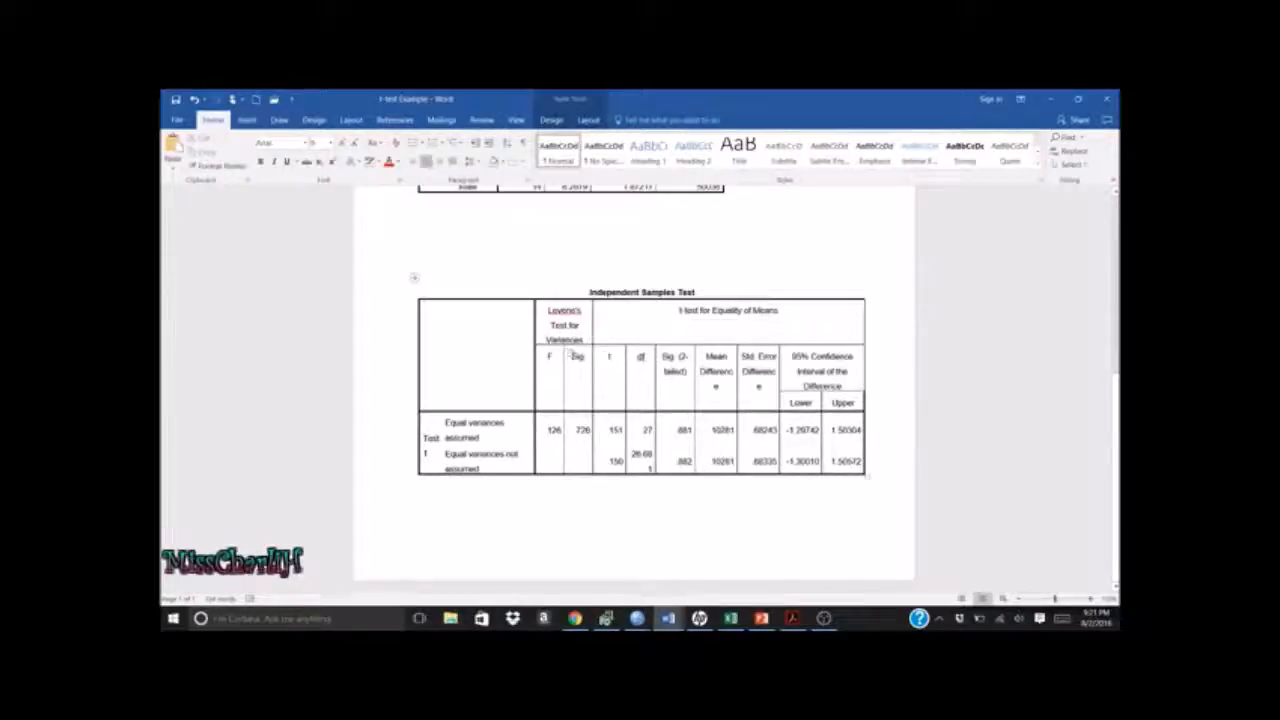
# Narrow the t and Sig. (2-tailed) columns to give the df values and the Mean Difference header enough room
pyautogui.moveTo(592, 385); pyautogui.dragTo(614, 381)
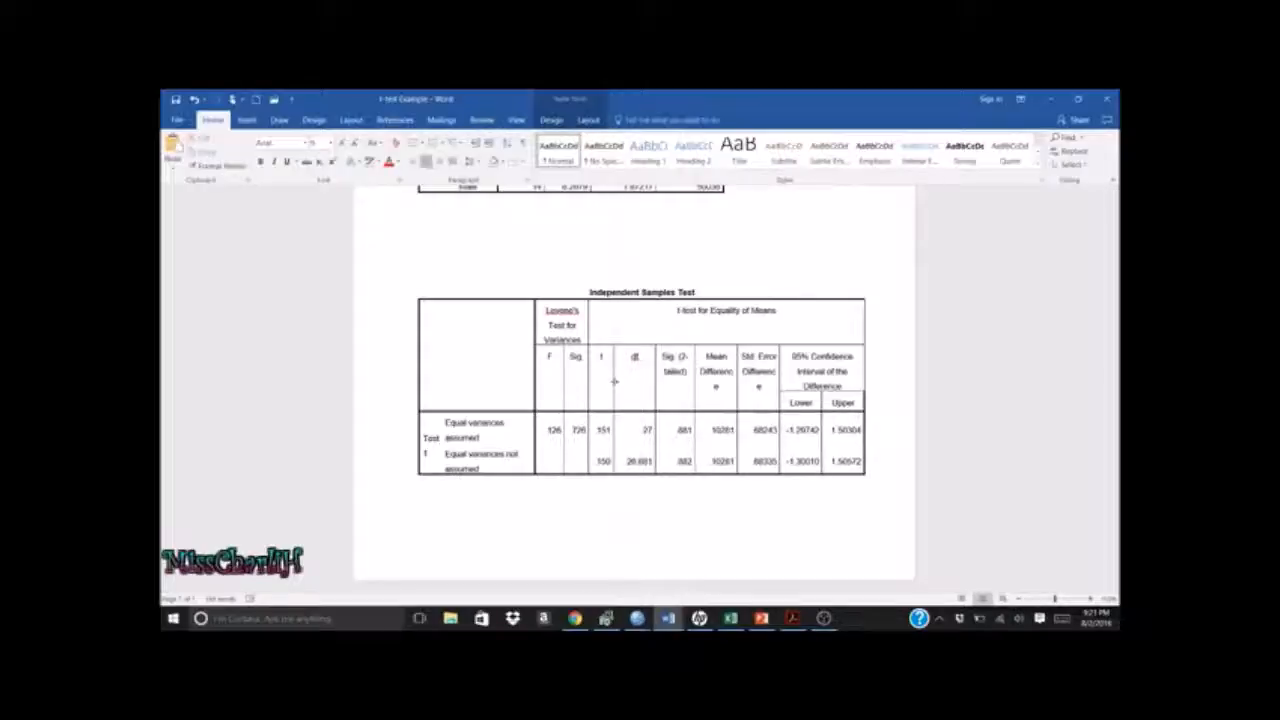
pyautogui.moveTo(655, 381)
pyautogui.mouseDown()
pyautogui.moveTo(634, 380)
pyautogui.moveTo(647, 374)
pyautogui.mouseUp()
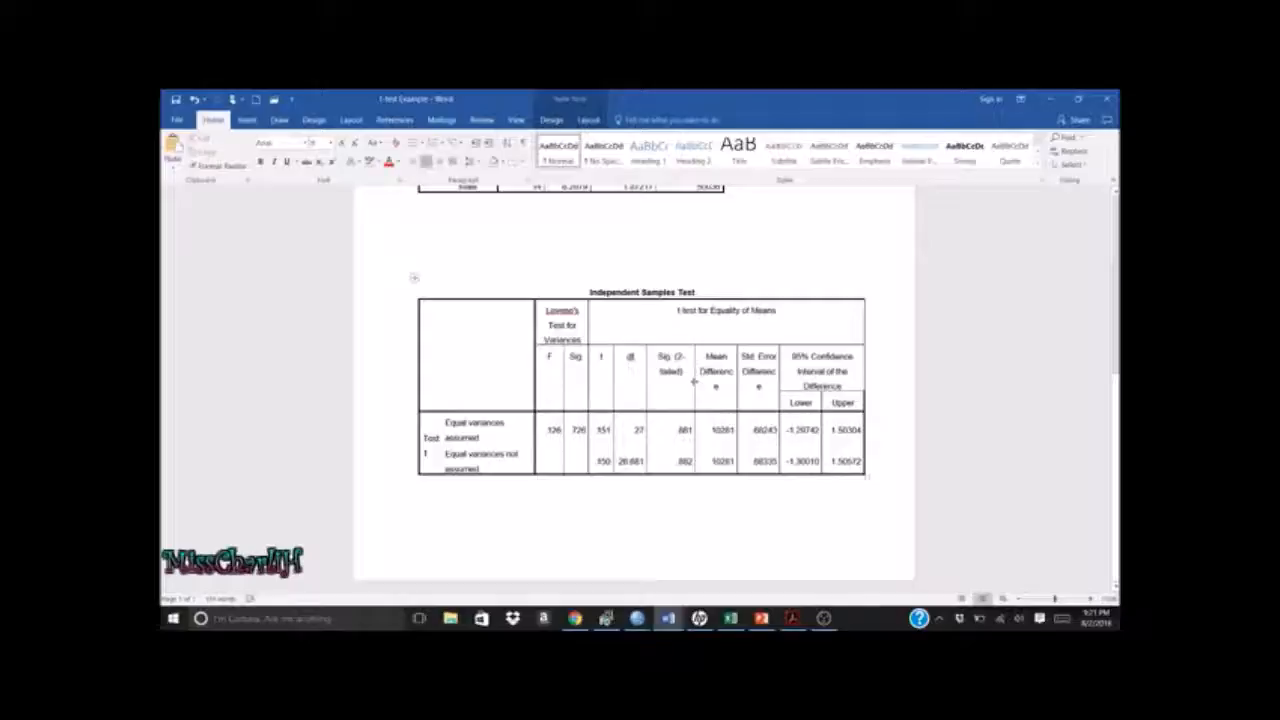
pyautogui.moveTo(694, 381); pyautogui.dragTo(683, 380)
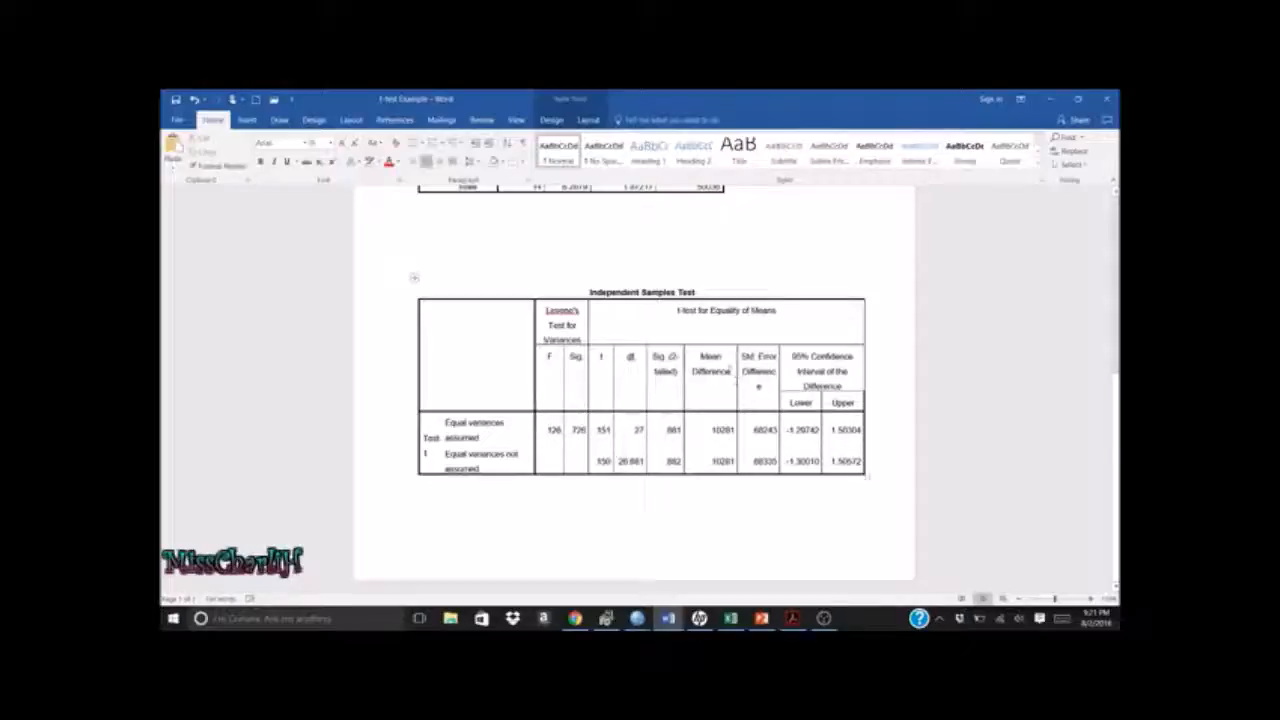
# Abbreviate "Difference" to "Diff." in the Mean Difference and Std. Error Difference column headers
pyautogui.press('BackSpace')
pyautogui.press('BackSpace')
pyautogui.press('BackSpace')
pyautogui.press('BackSpace')
pyautogui.press('BackSpace')
pyautogui.press('BackSpace')
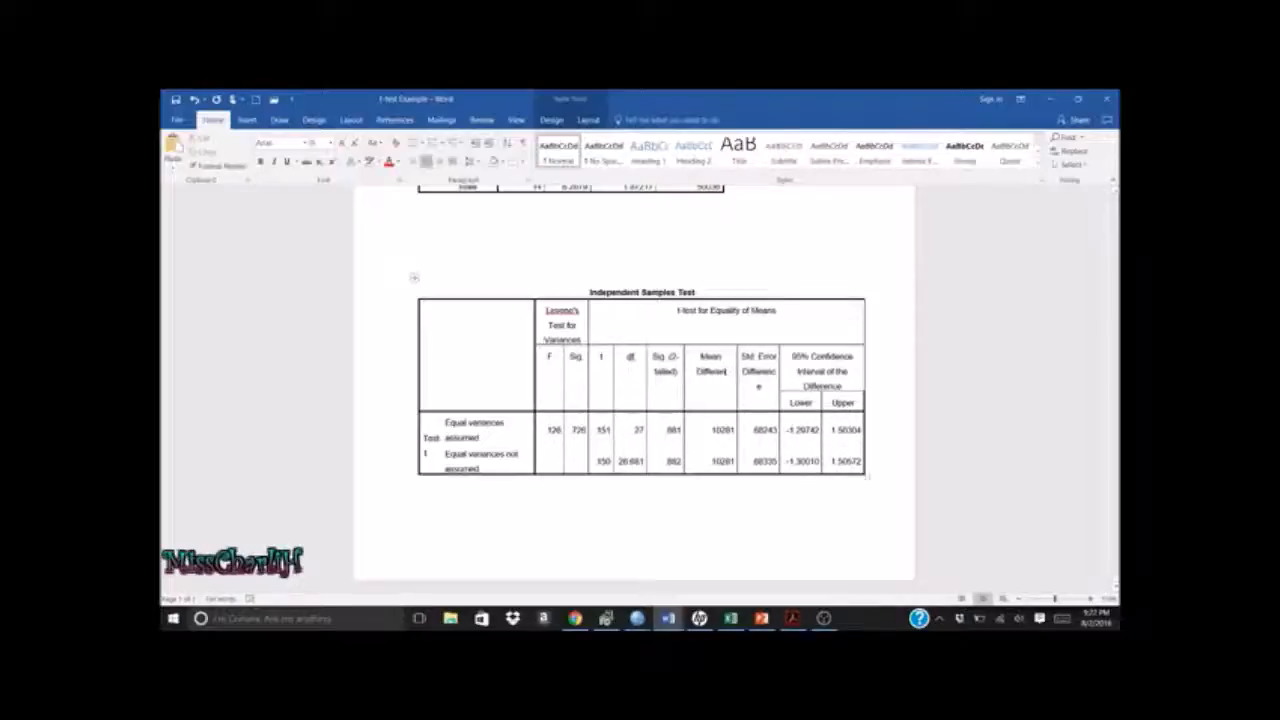
pyautogui.write('.')
pyautogui.click(767, 384)
pyautogui.press('BackSpace')
pyautogui.press('BackSpace')
pyautogui.press('BackSpace')
pyautogui.press('BackSpace')
pyautogui.press('BackSpace')
pyautogui.press('BackSpace')
pyautogui.write('.')
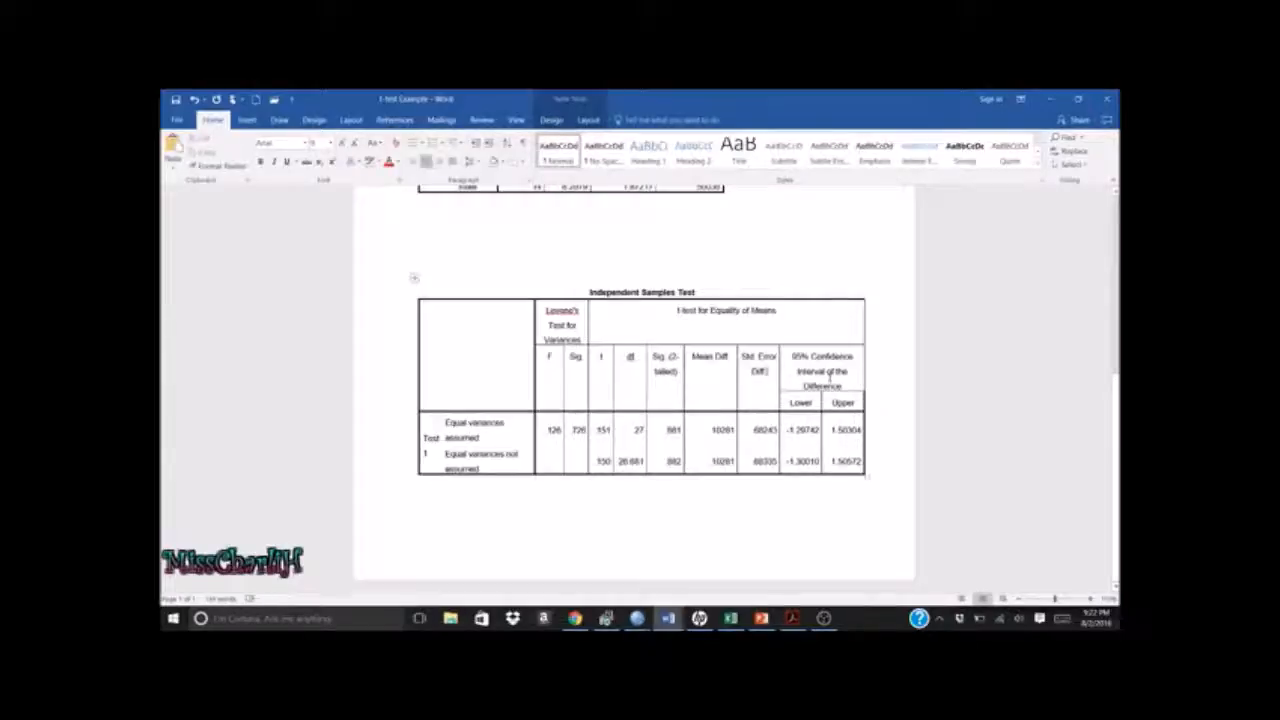
# Replace "Confidence Interval" with "CI" in the 95% confidence interval header
pyautogui.moveTo(815, 357)
pyautogui.mouseDown()
pyautogui.moveTo(855, 358)
pyautogui.moveTo(826, 372)
pyautogui.mouseUp()
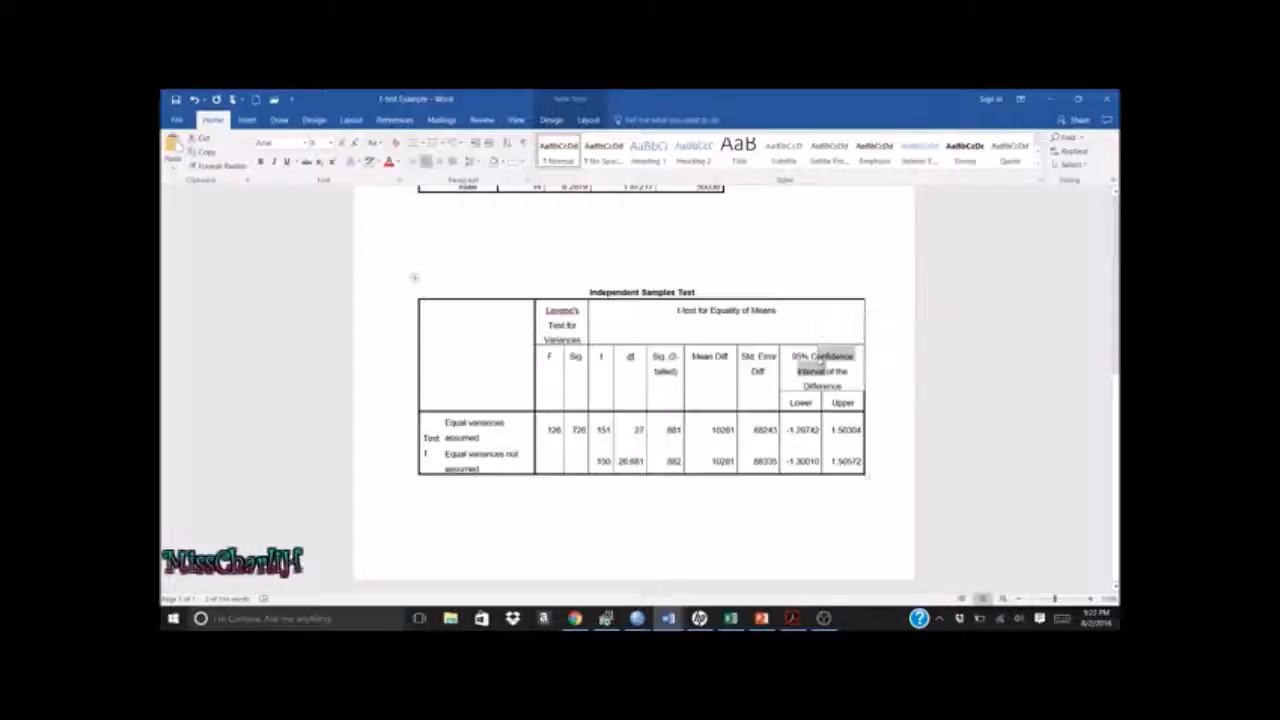
pyautogui.press('Delete')
pyautogui.write('CI')
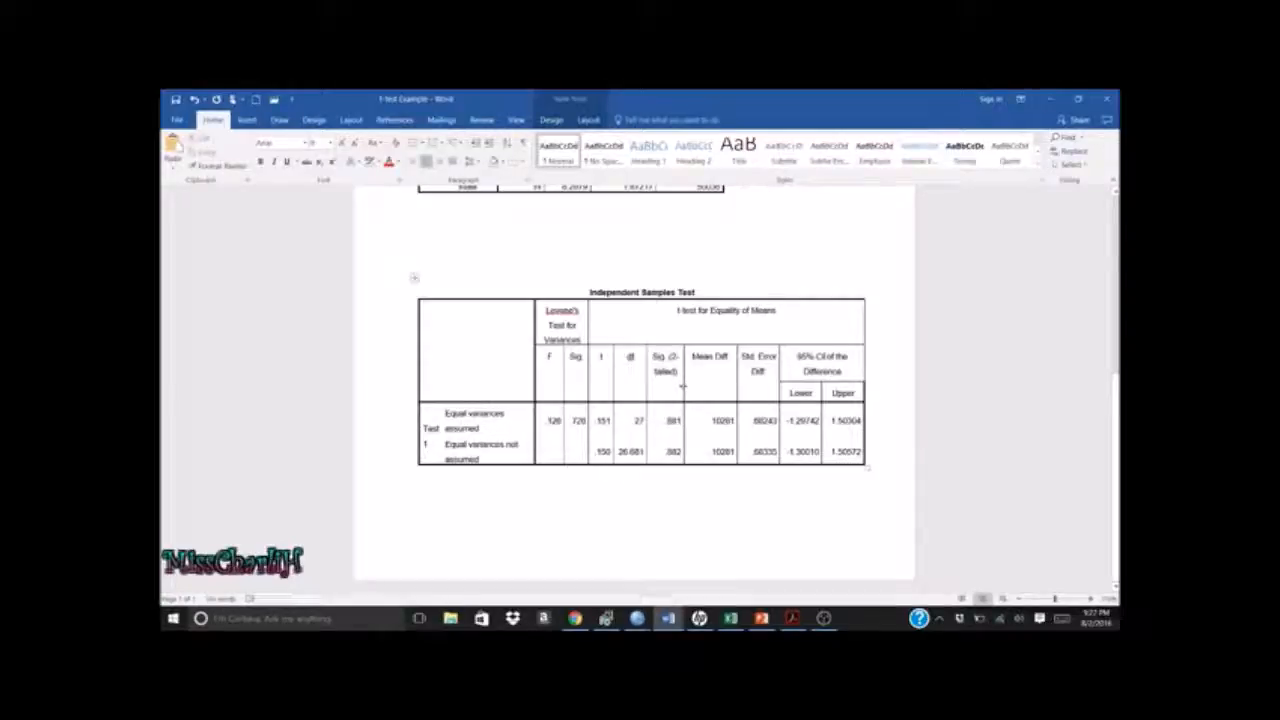
# Rebalance the column widths from Levene's F through Sig. (2-tailed), and widen the row-label column to fit "Equal variances assumed" on one line
pyautogui.moveTo(683, 390); pyautogui.dragTo(705, 391)
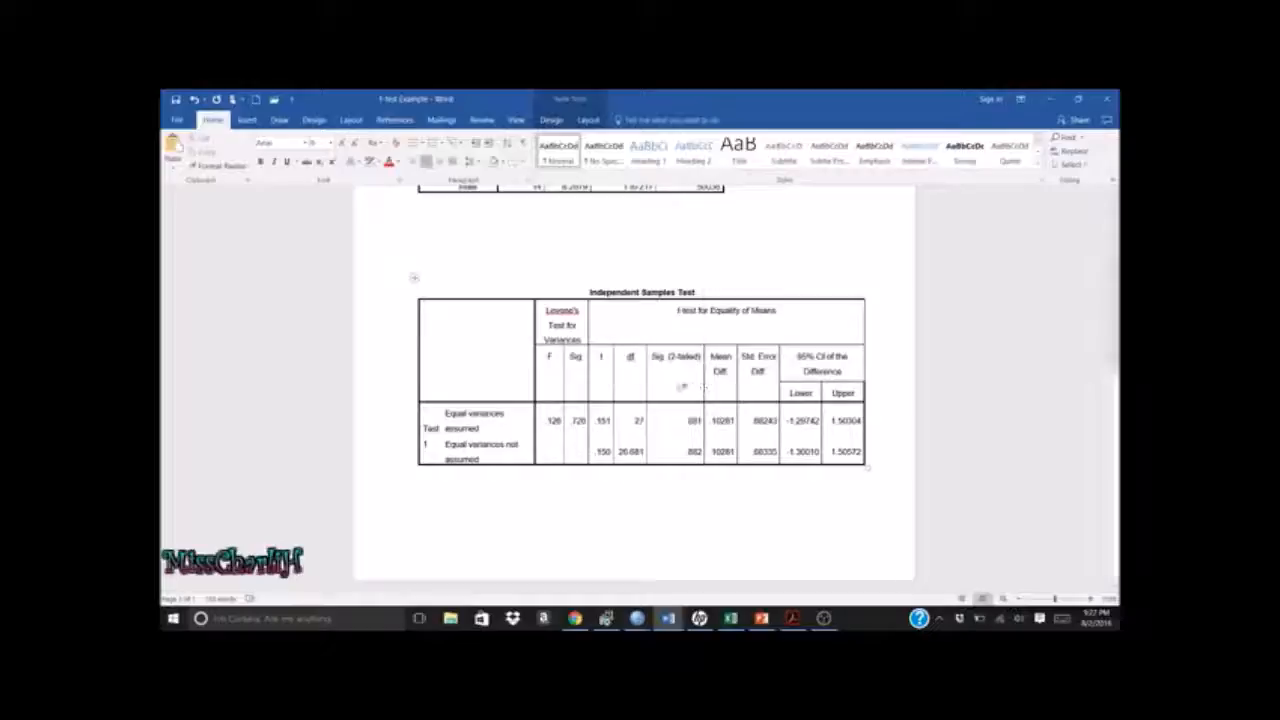
pyautogui.moveTo(648, 385); pyautogui.dragTo(584, 376)
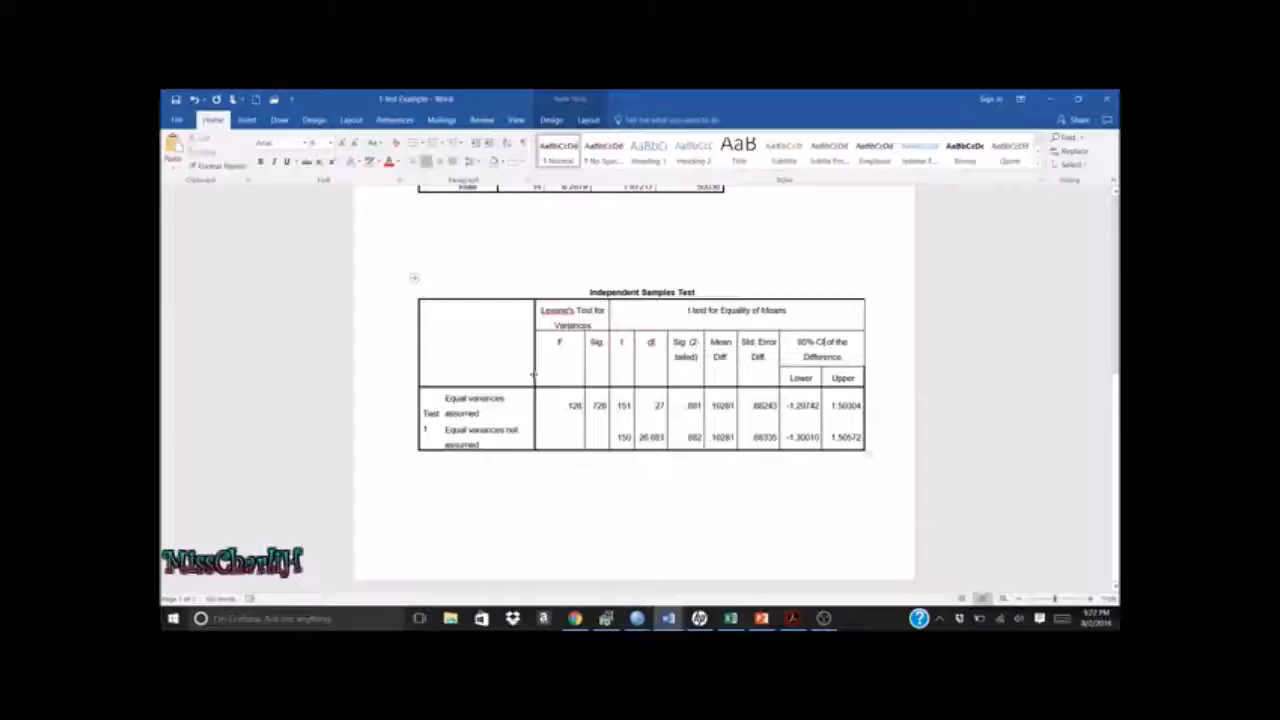
pyautogui.moveTo(532, 374); pyautogui.dragTo(548, 374)
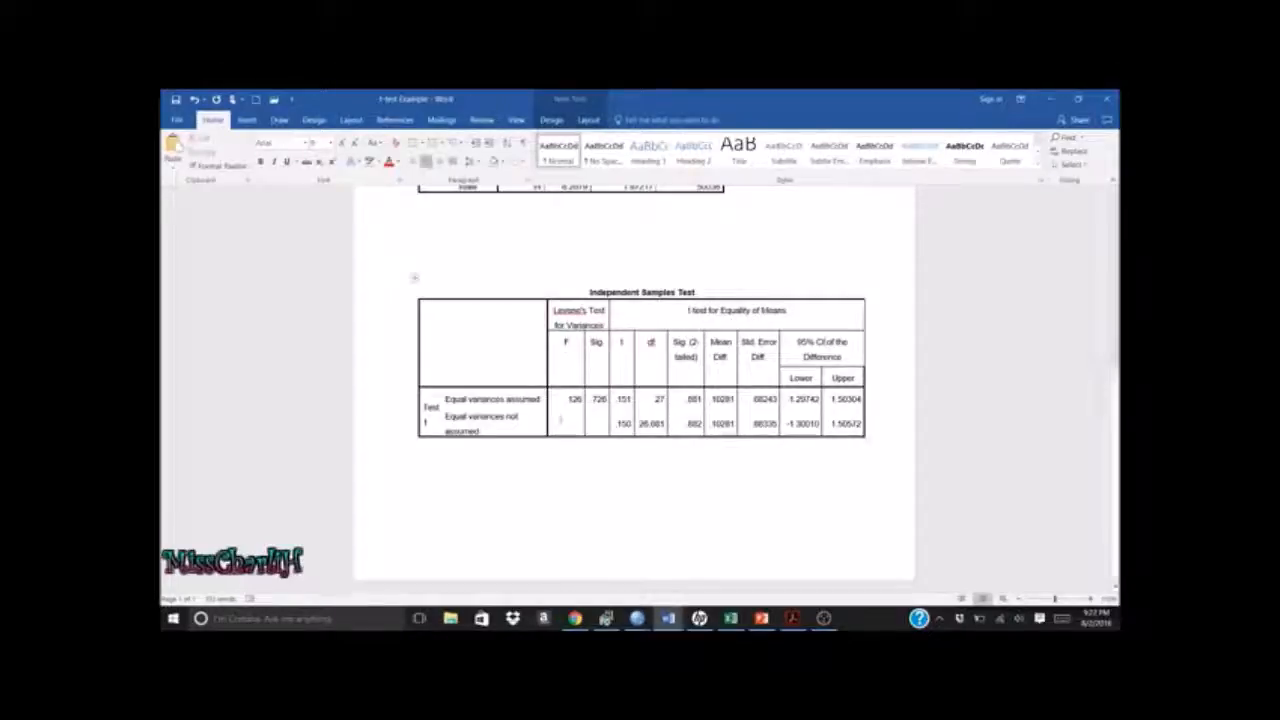
# Widen the "Test 1" label column so its text fits on one line, and slightly widen the variance-assumption label column
pyautogui.click(574, 519)
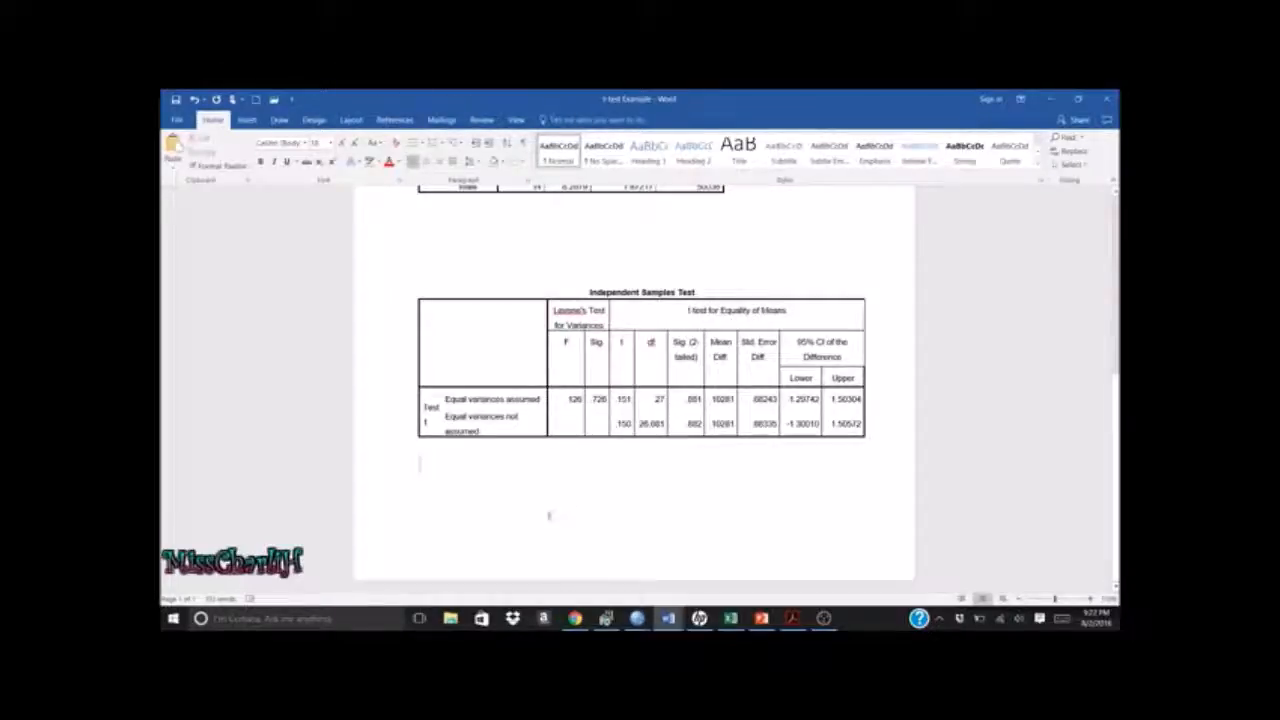
pyautogui.click(424, 421)
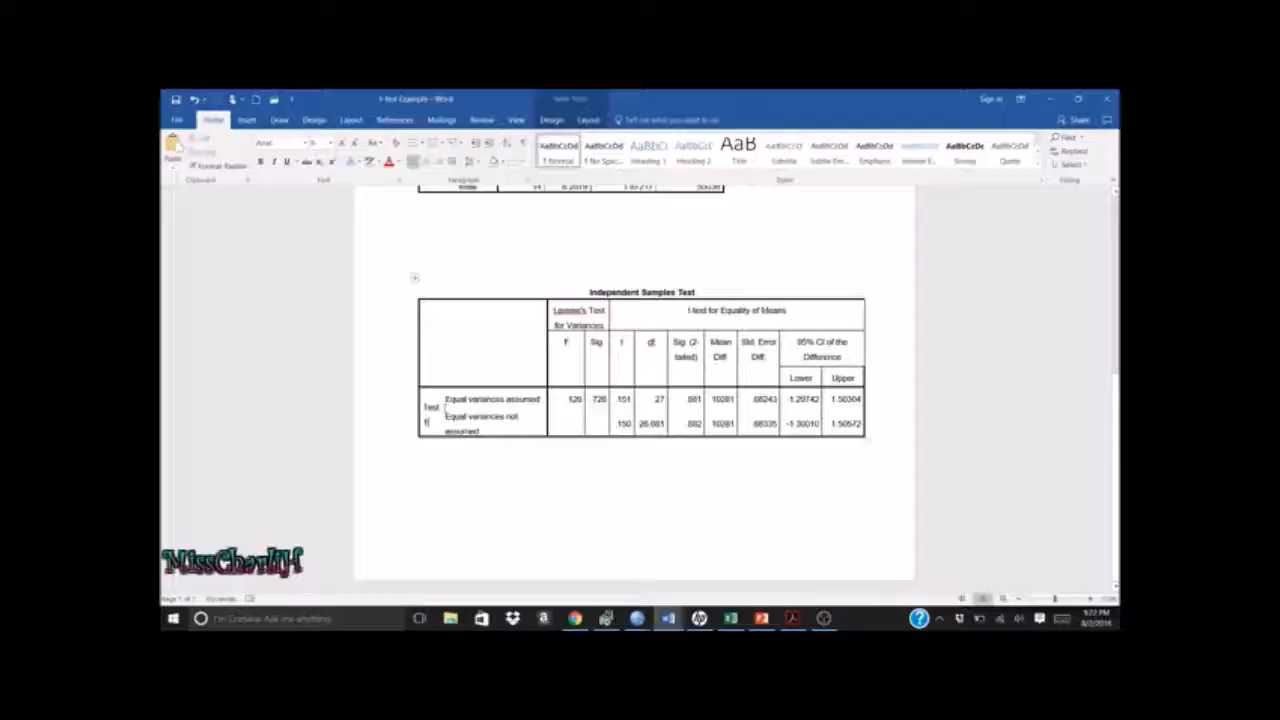
pyautogui.moveTo(444, 404); pyautogui.dragTo(451, 398)
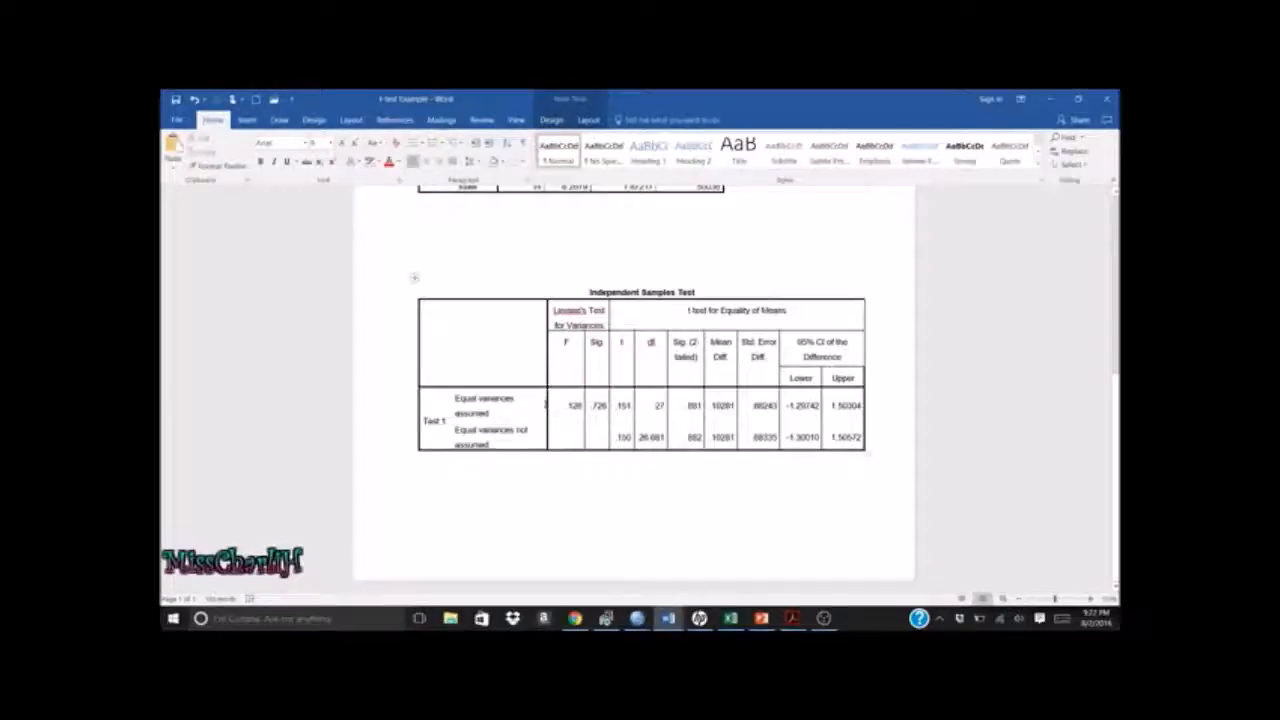
pyautogui.moveTo(547, 404); pyautogui.dragTo(550, 404)
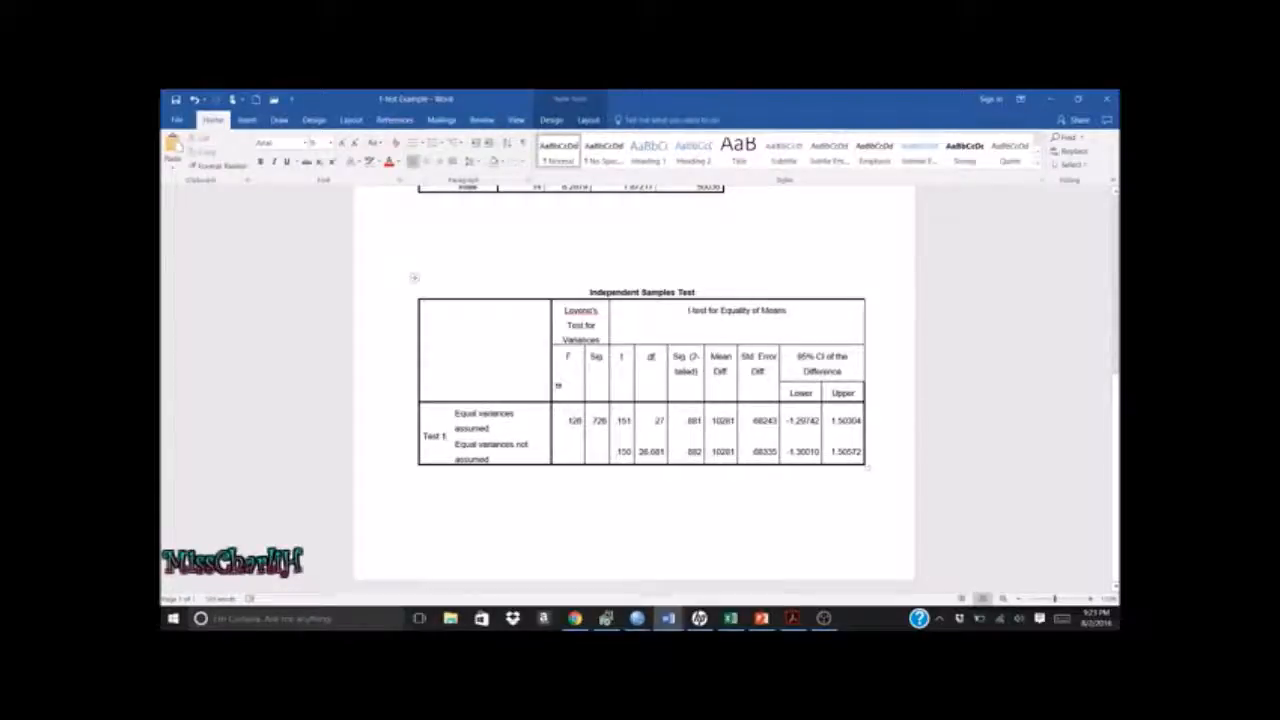
# Look over the finished independent-samples write-up and its tables in Word, and switch to SPSS
pyautogui.click(574, 505)
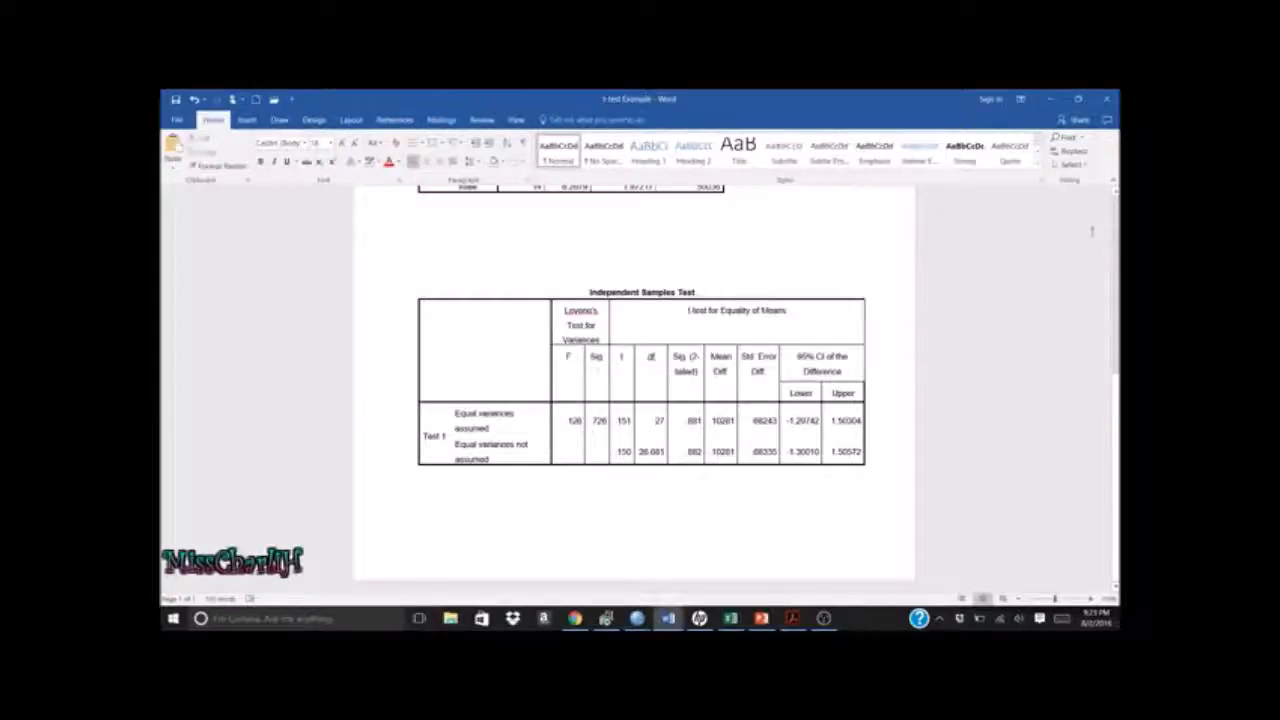
pyautogui.scroll(5, 1112, 229)
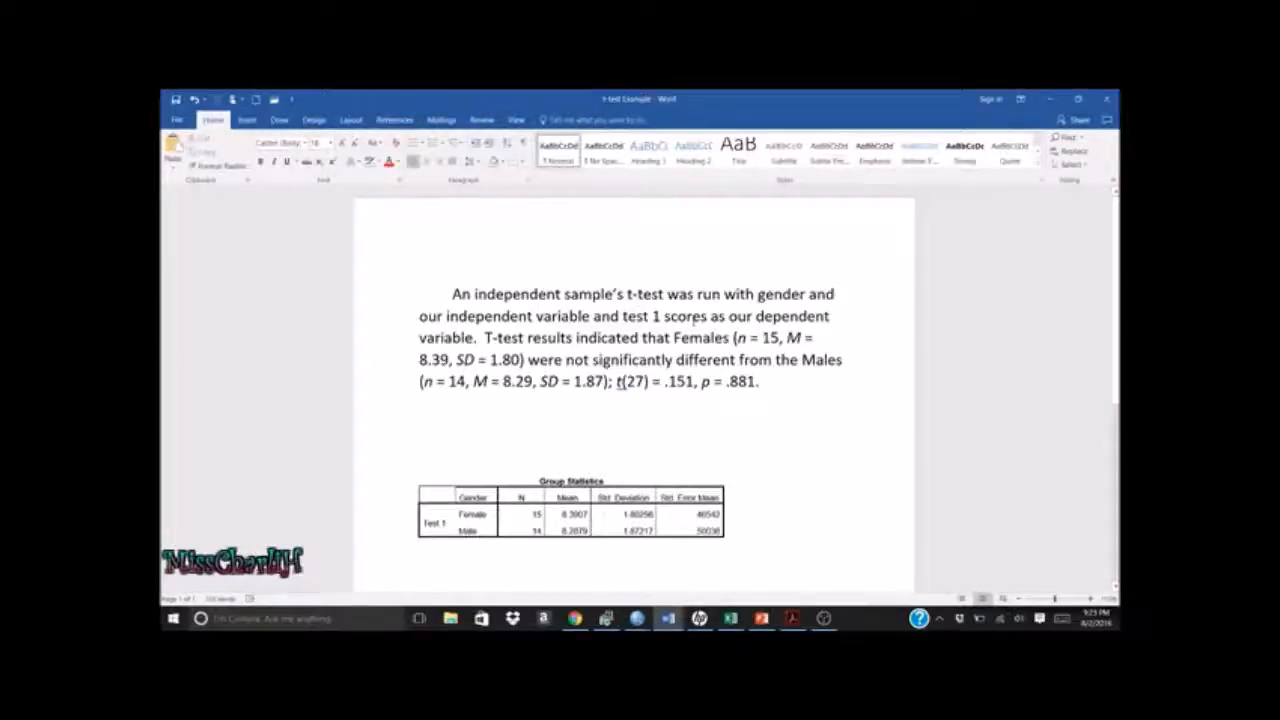
pyautogui.click(1048, 100)
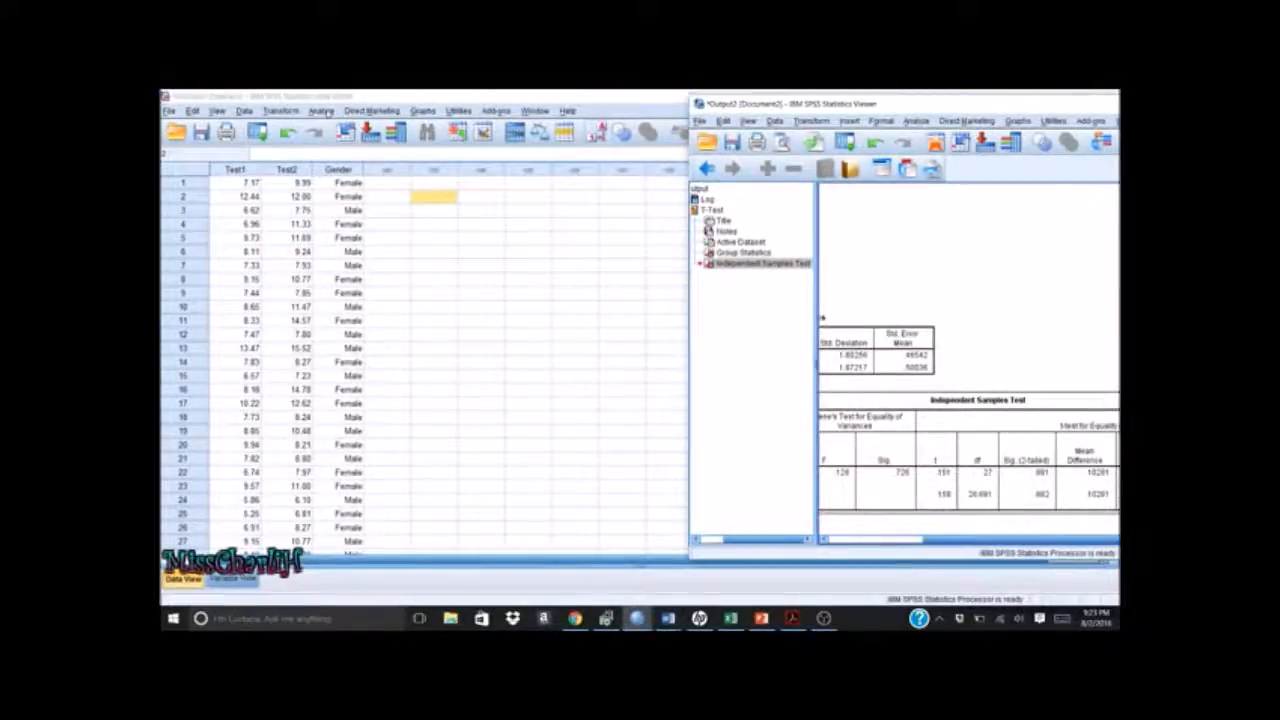
# Run an independent-samples t test with Test 2 replacing Test 1 as the test variable, grouped by Gender(1 2), and review the output
pyautogui.click(322, 111)
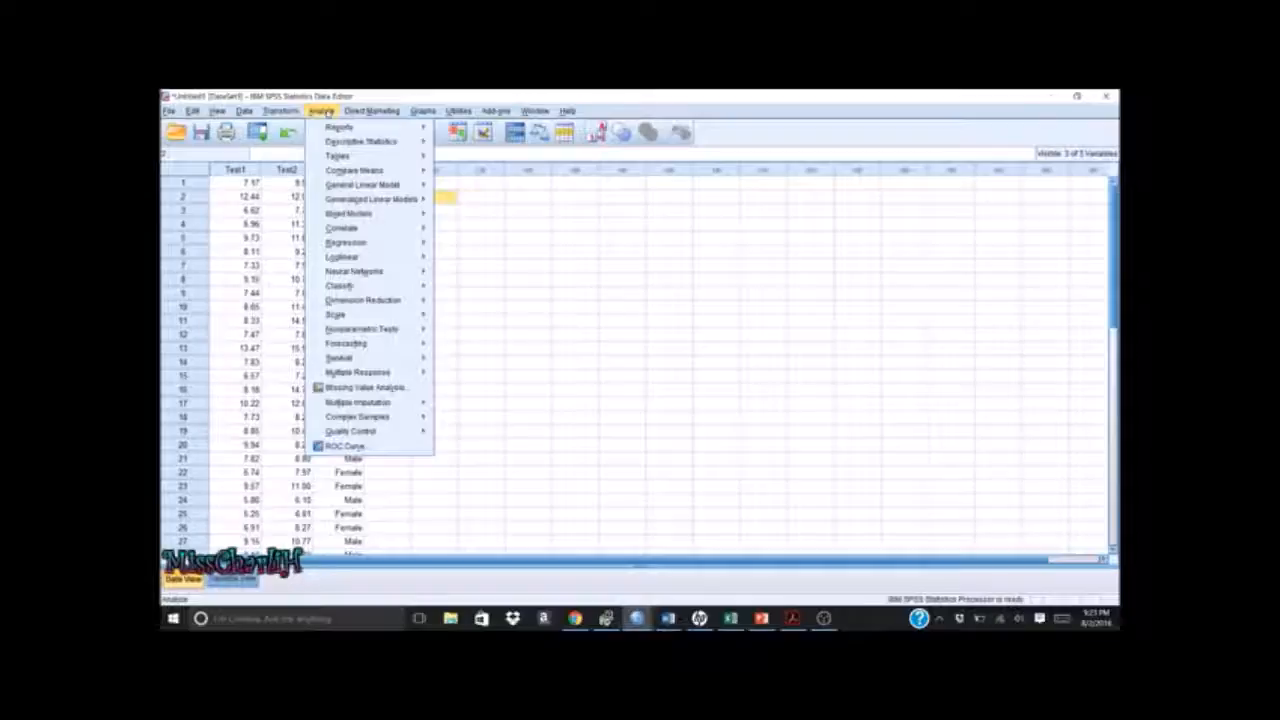
pyautogui.moveTo(355, 170)
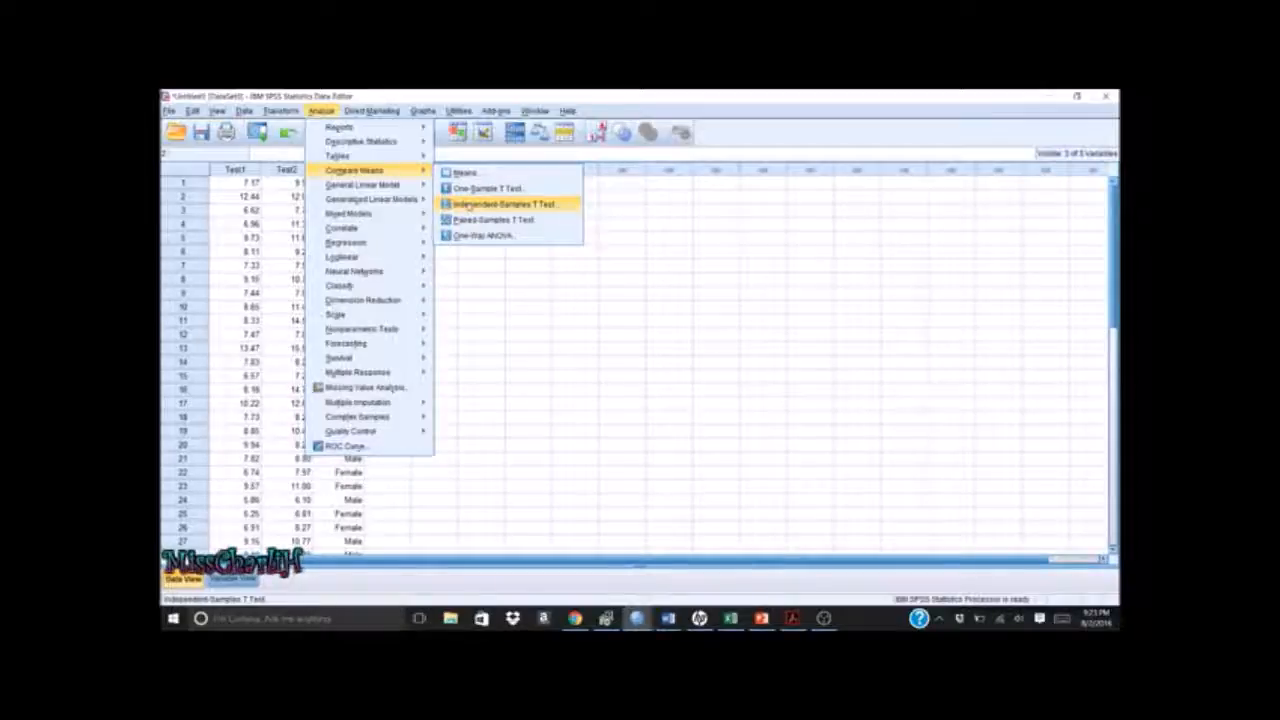
pyautogui.click(470, 204)
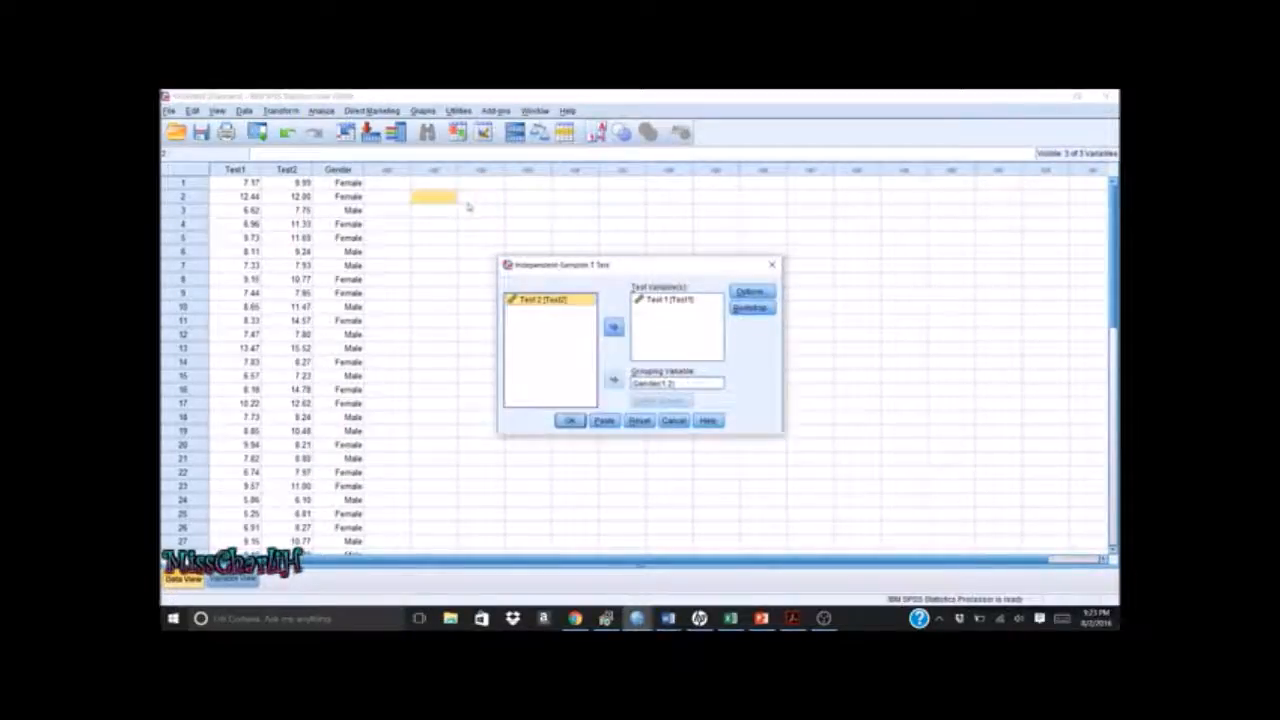
pyautogui.click(670, 302)
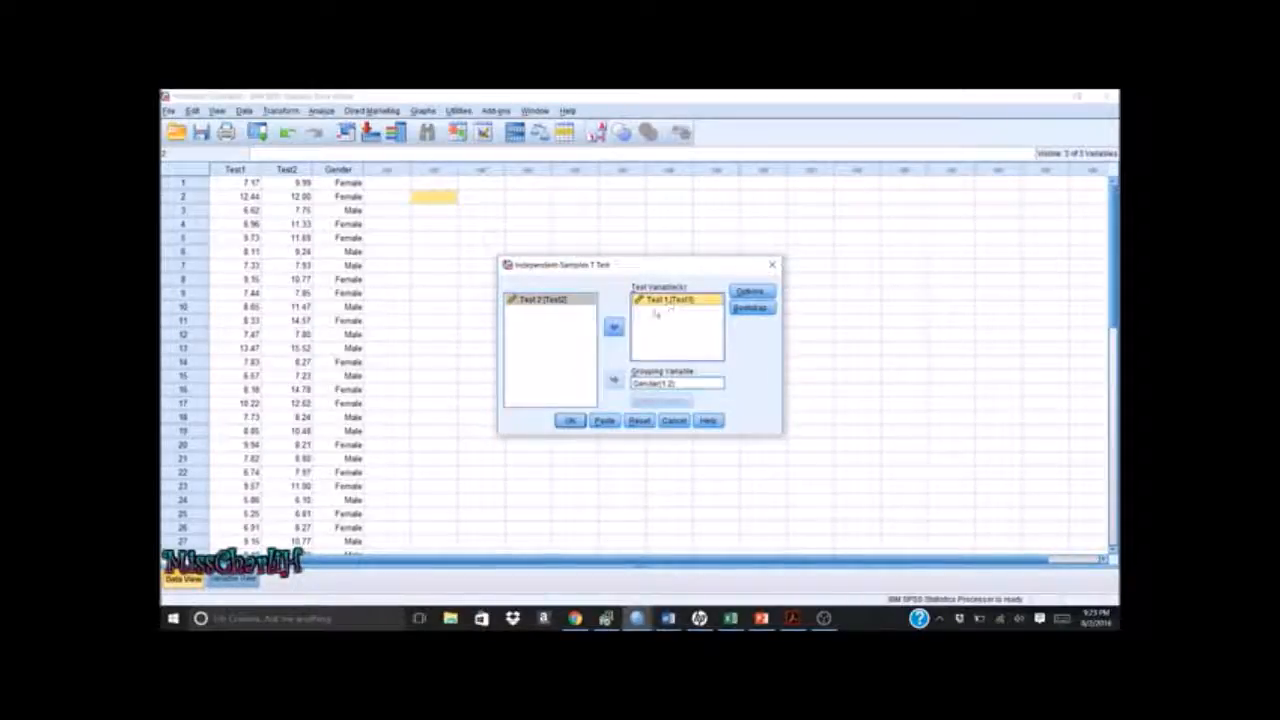
pyautogui.click(614, 327)
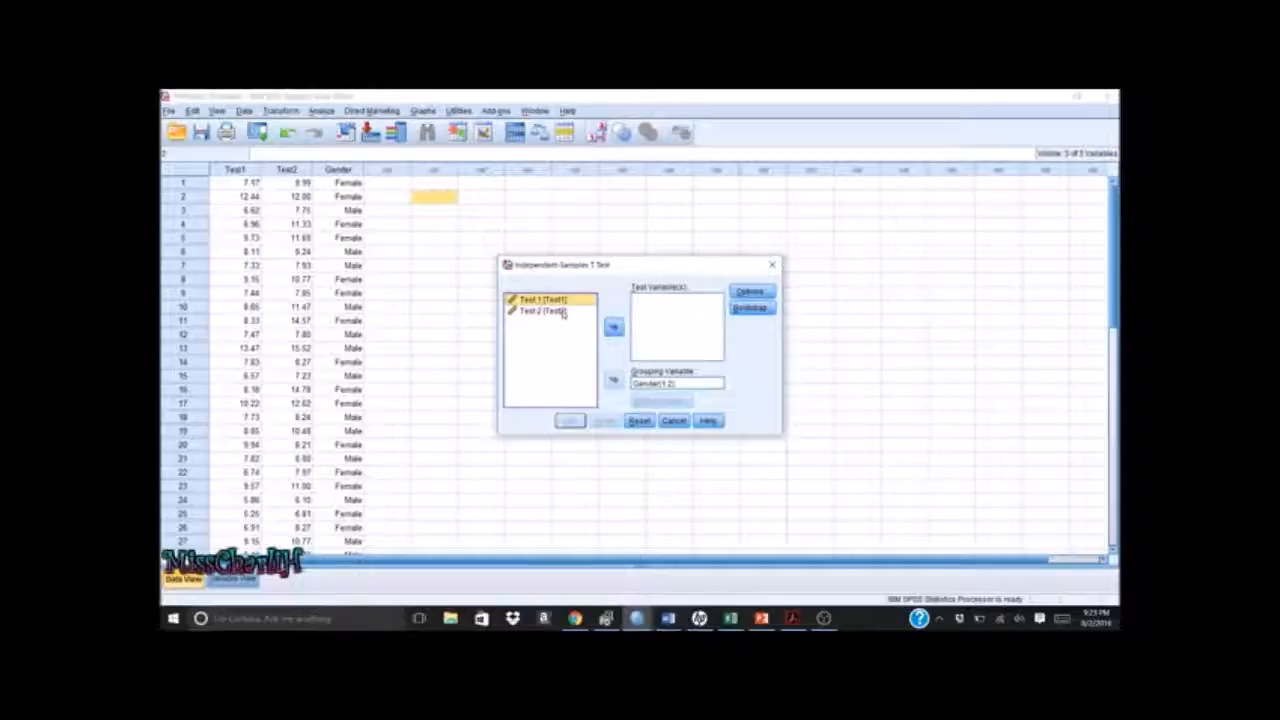
pyautogui.click(563, 312)
pyautogui.click(614, 327)
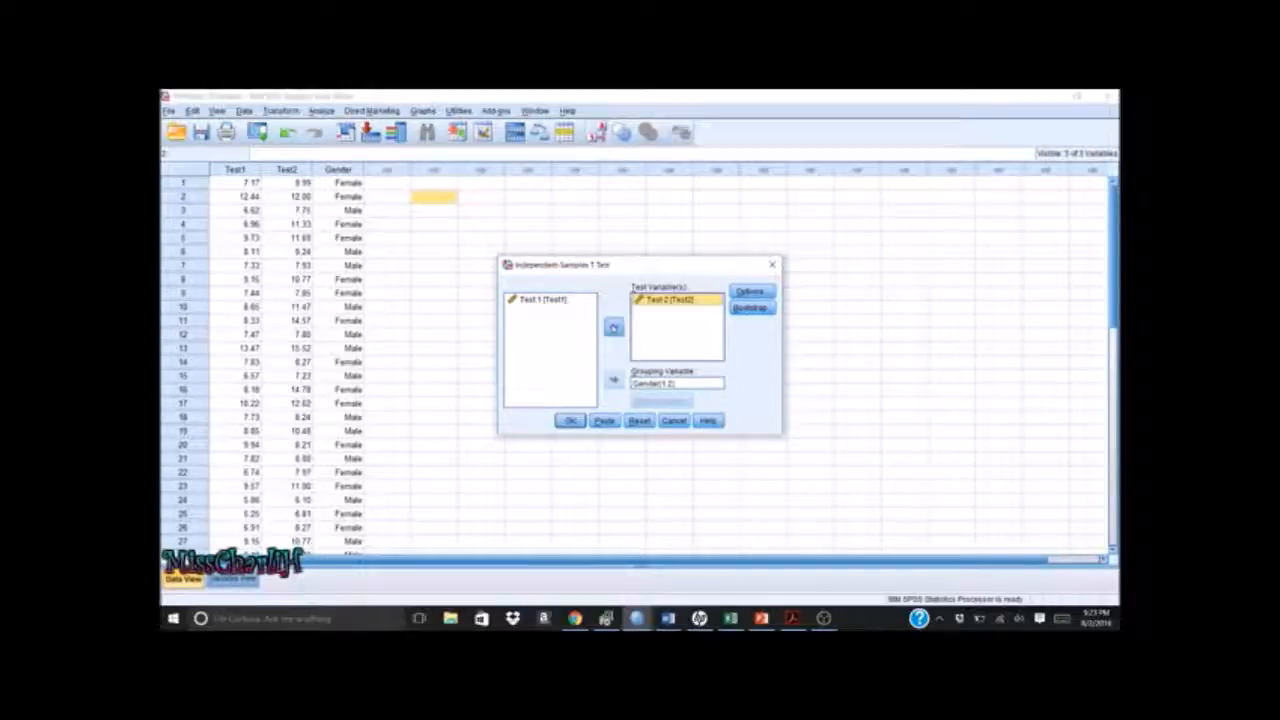
pyautogui.click(570, 420)
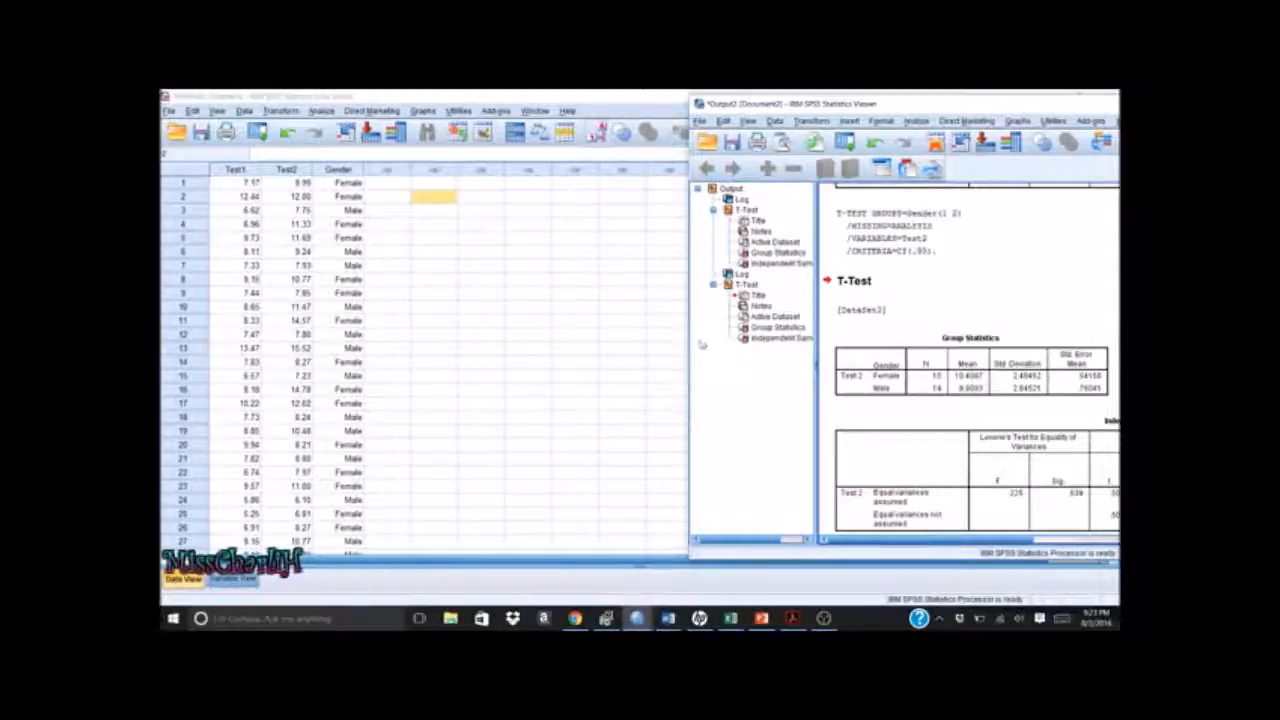
pyautogui.moveTo(689, 345); pyautogui.dragTo(446, 343)
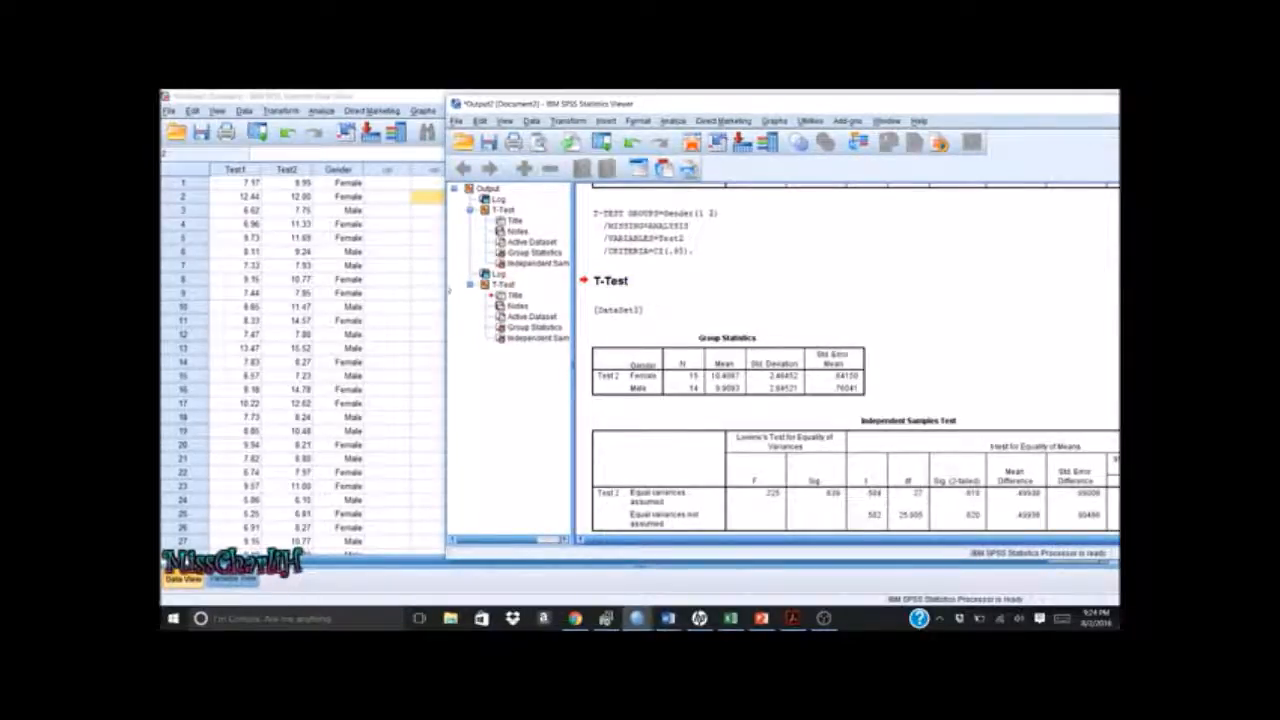
pyautogui.moveTo(447, 286); pyautogui.dragTo(709, 276)
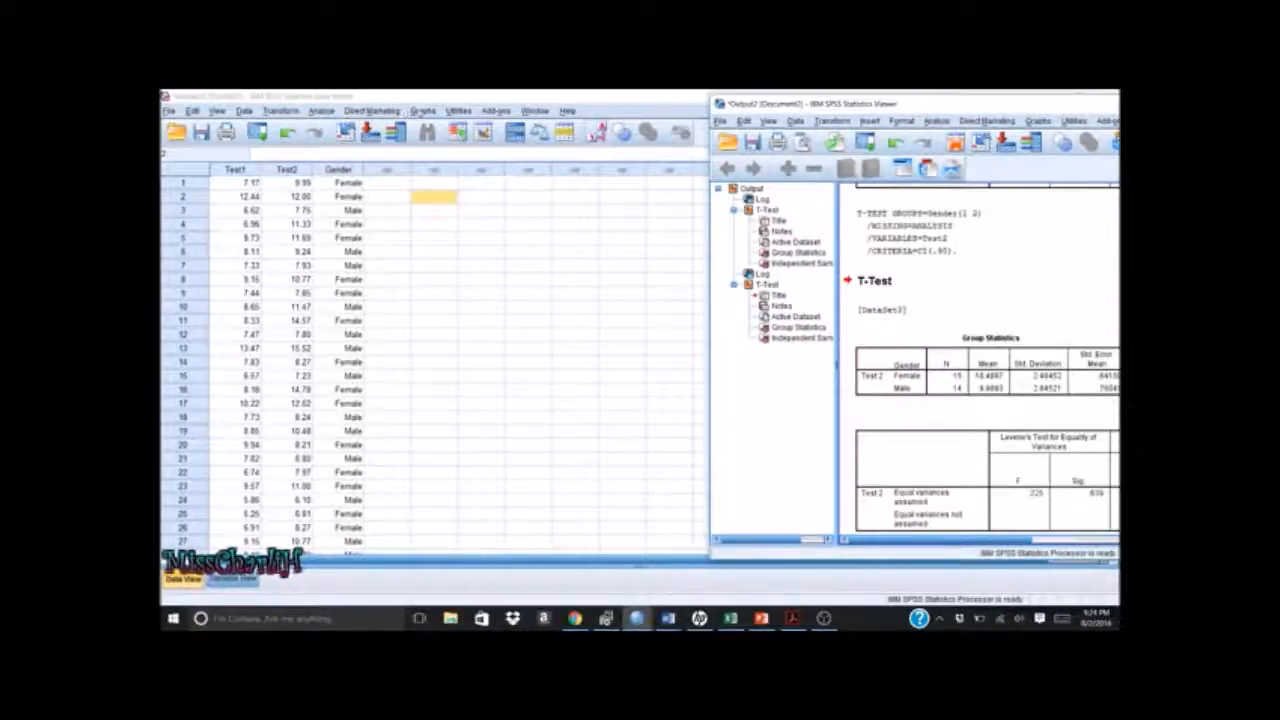
# Run a paired-samples t test pairing Test 1 with Test 2, checking the options and keeping their defaults
pyautogui.click(321, 110)
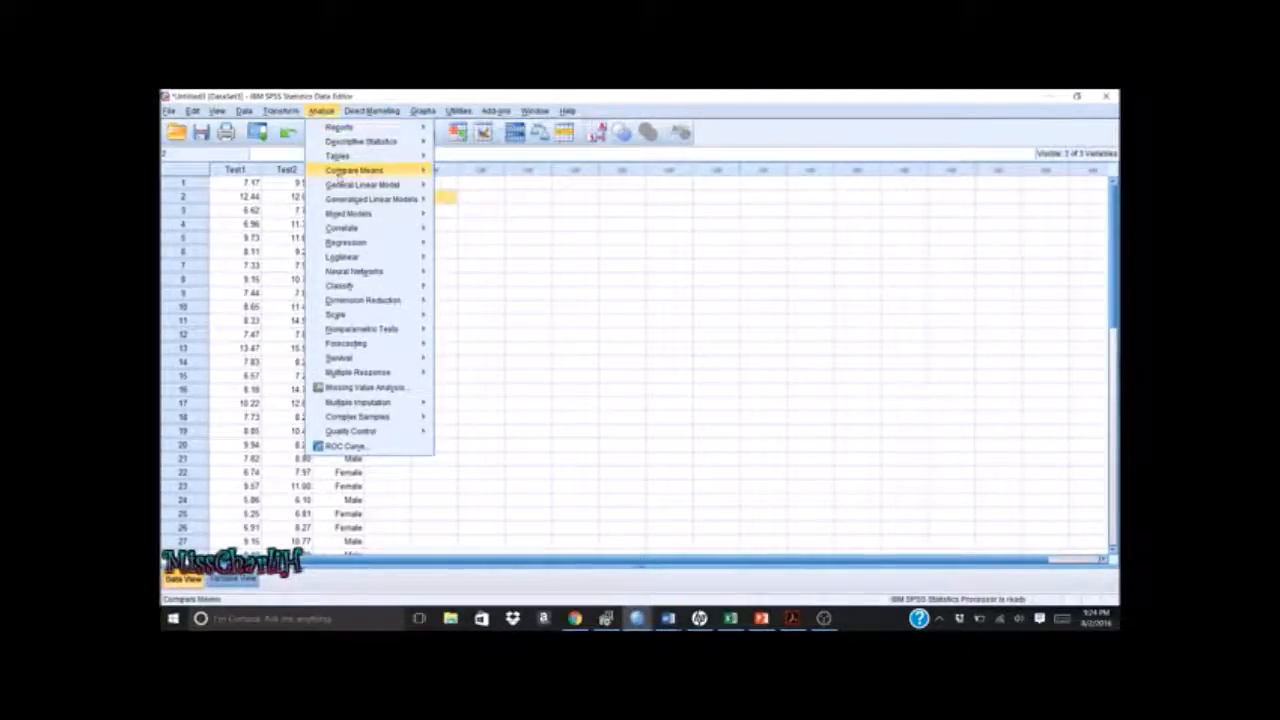
pyautogui.moveTo(352, 175)
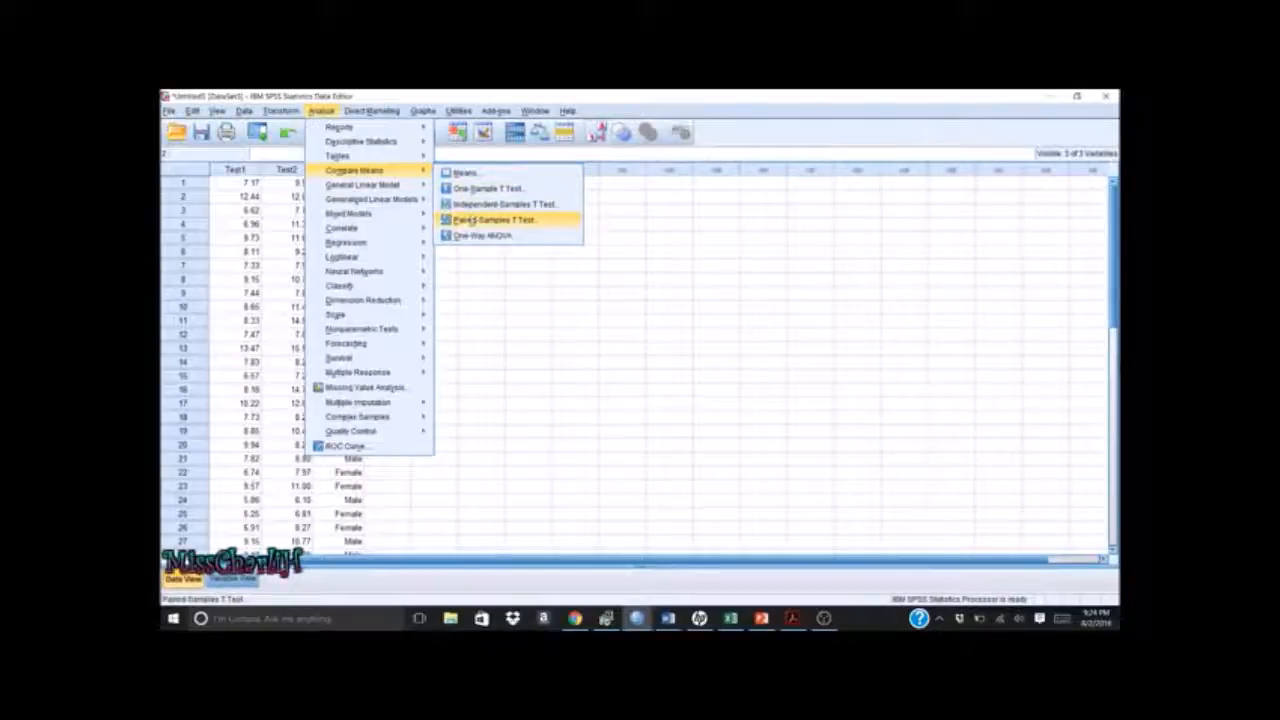
pyautogui.click(465, 221)
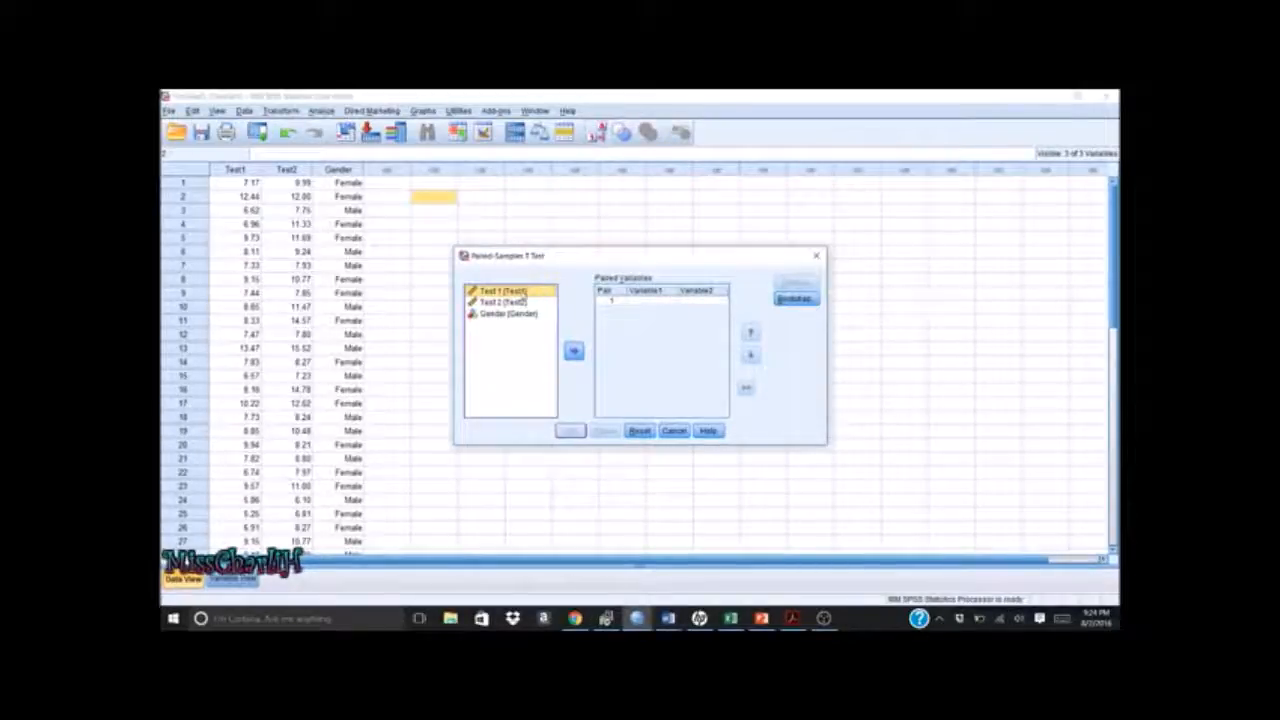
pyautogui.click(573, 350)
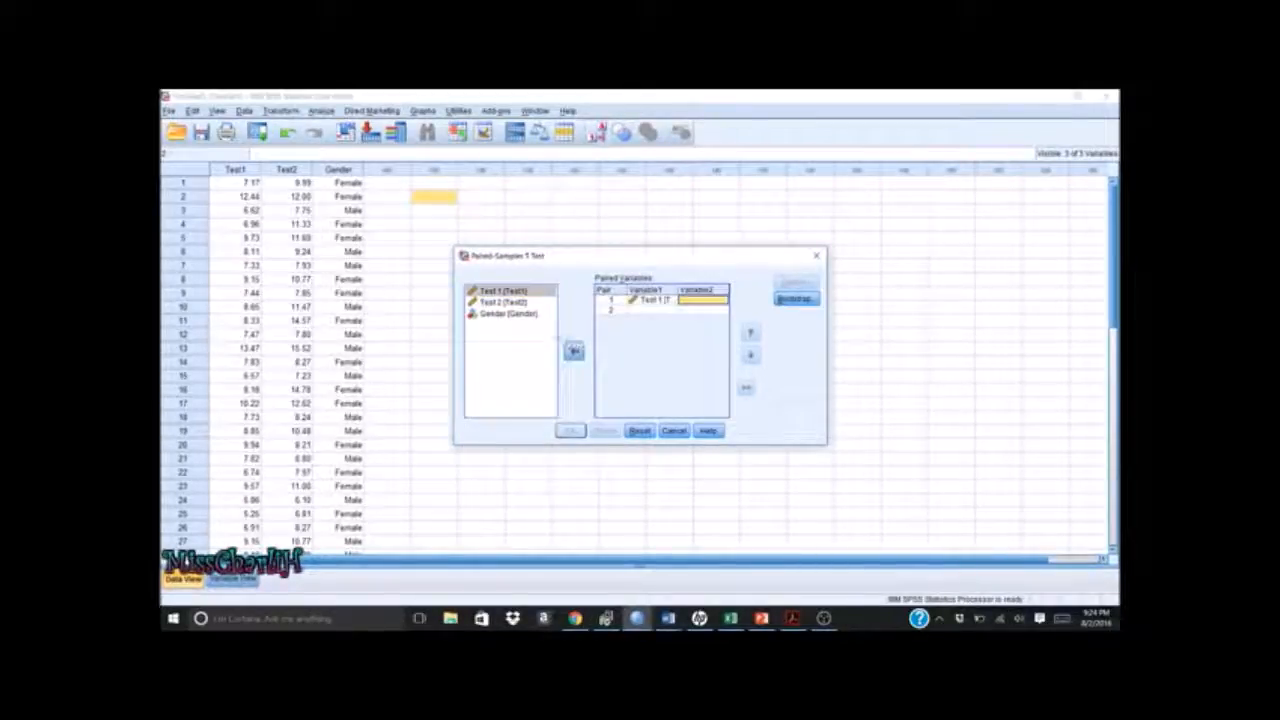
pyautogui.click(519, 302)
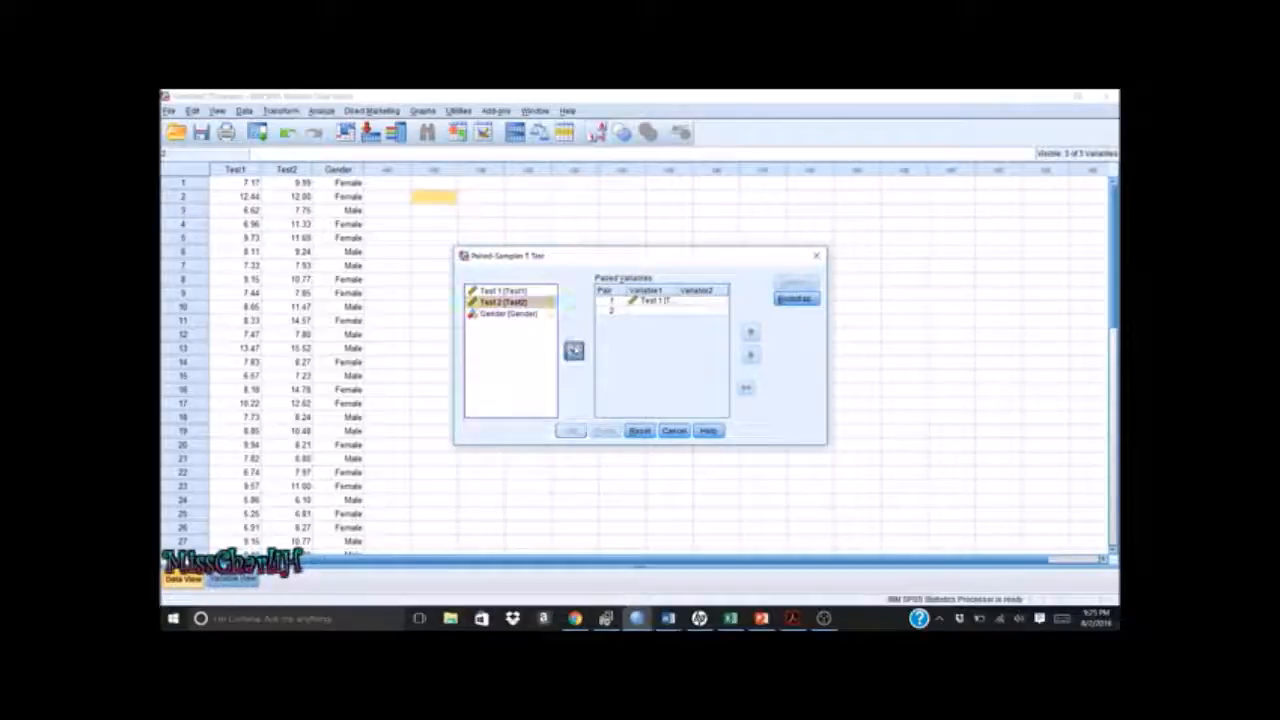
pyautogui.click(573, 350)
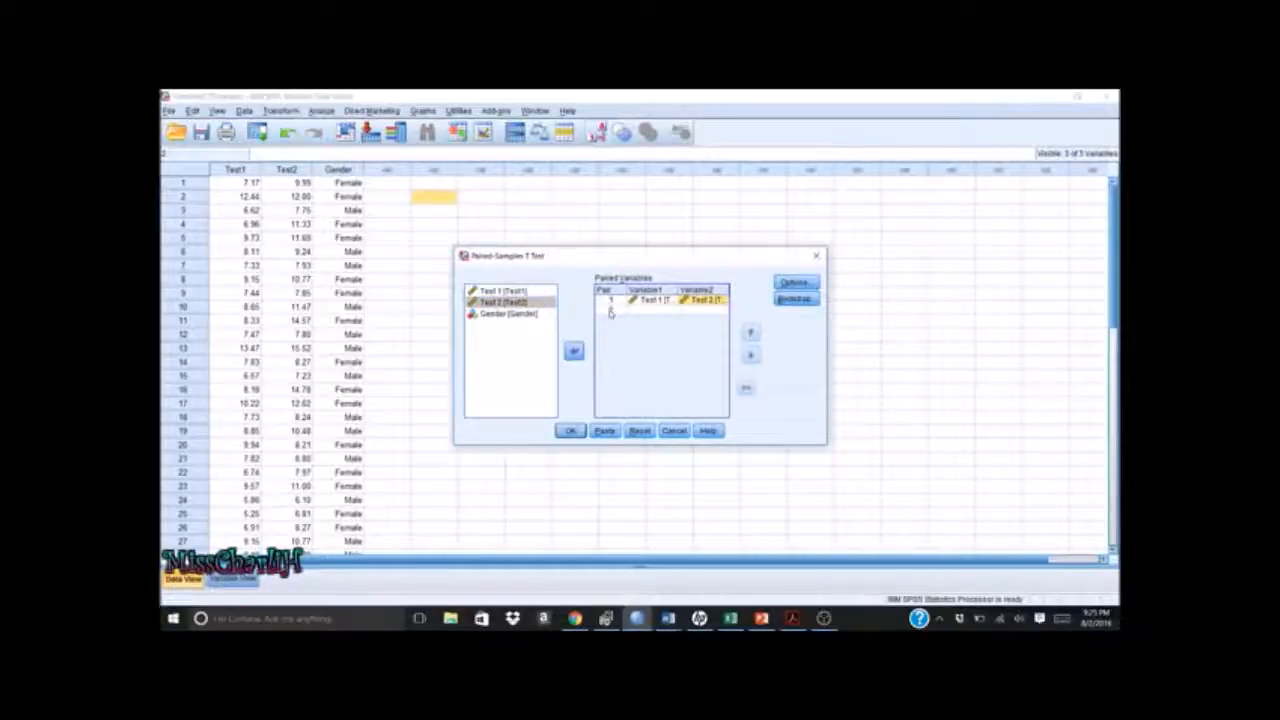
pyautogui.press('ctrl')
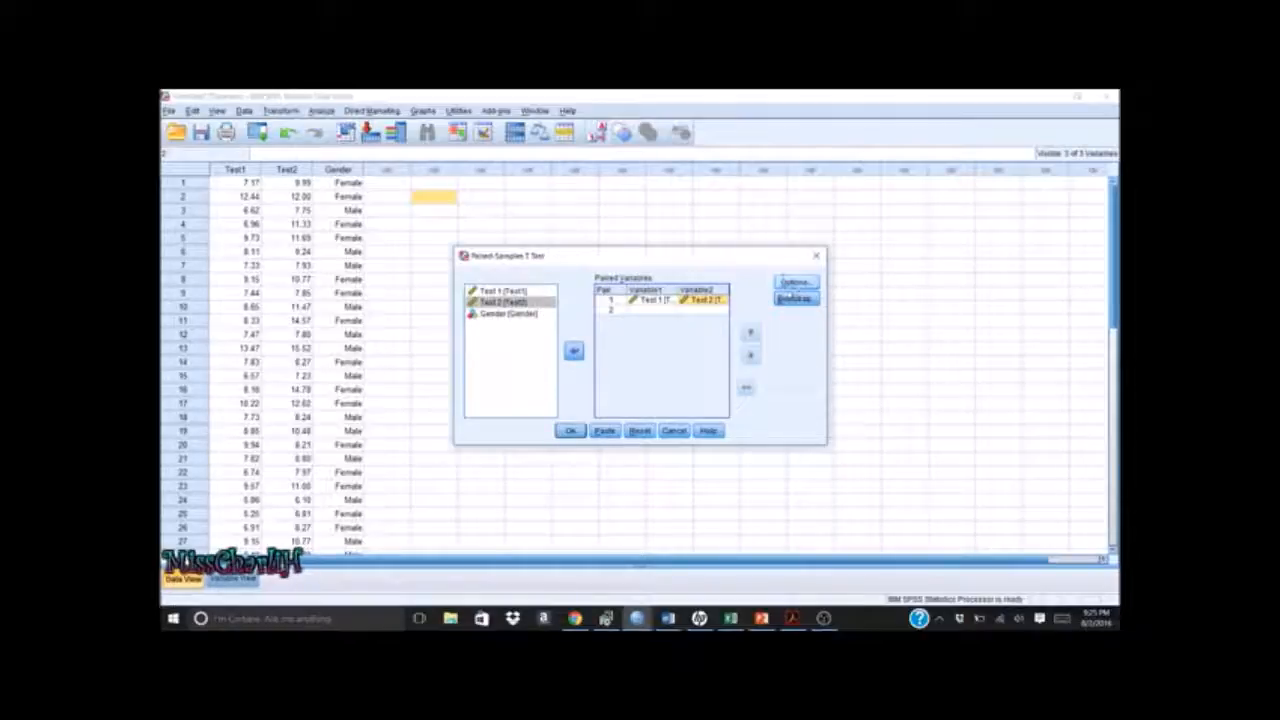
pyautogui.click(795, 283)
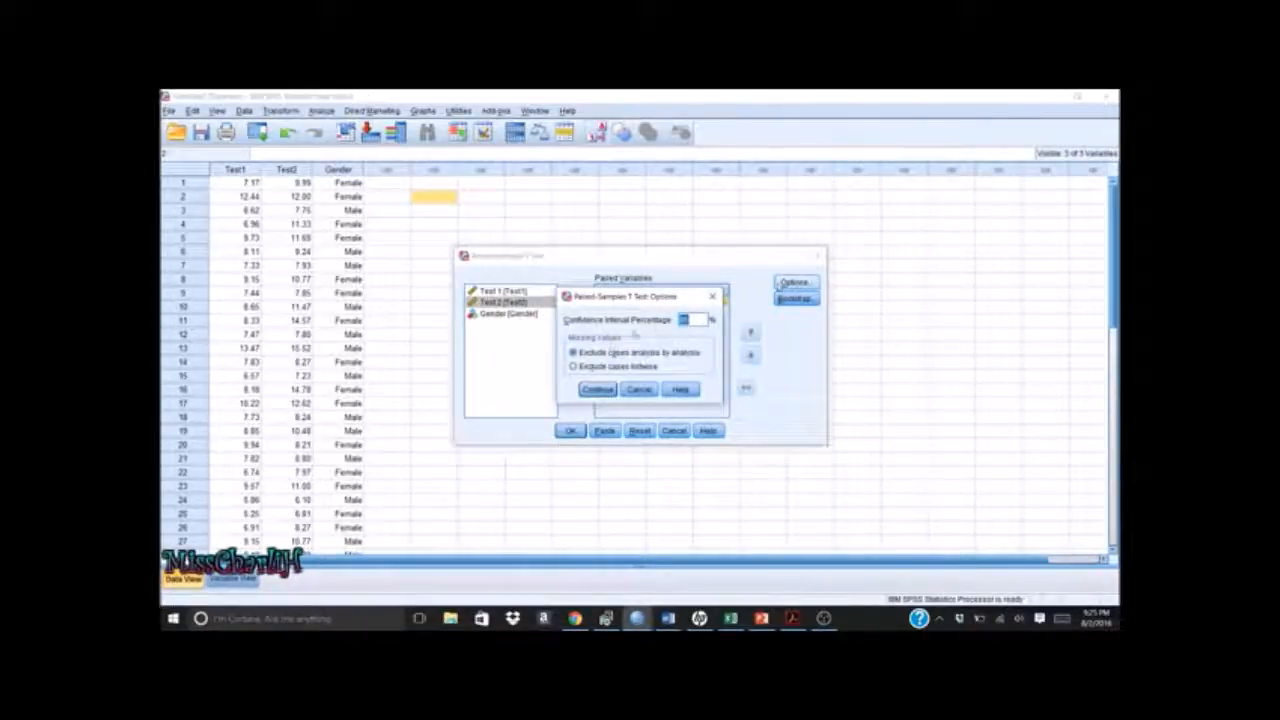
pyautogui.click(597, 390)
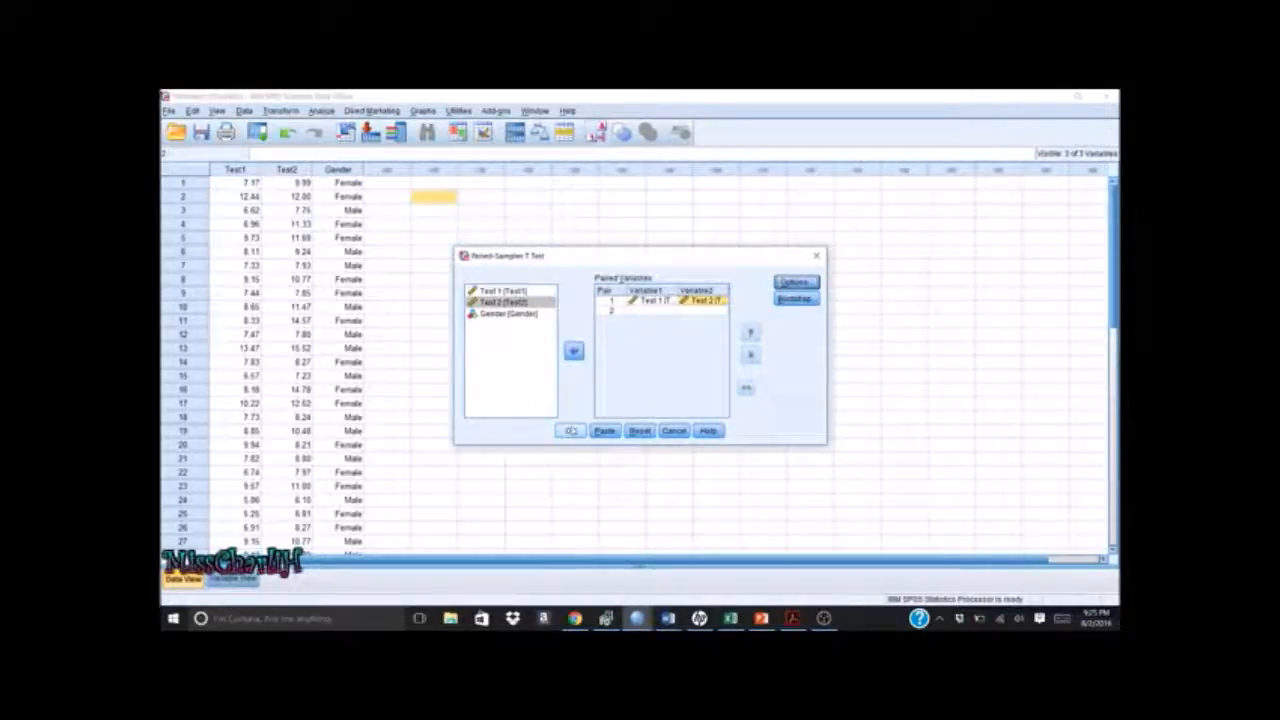
pyautogui.click(571, 430)
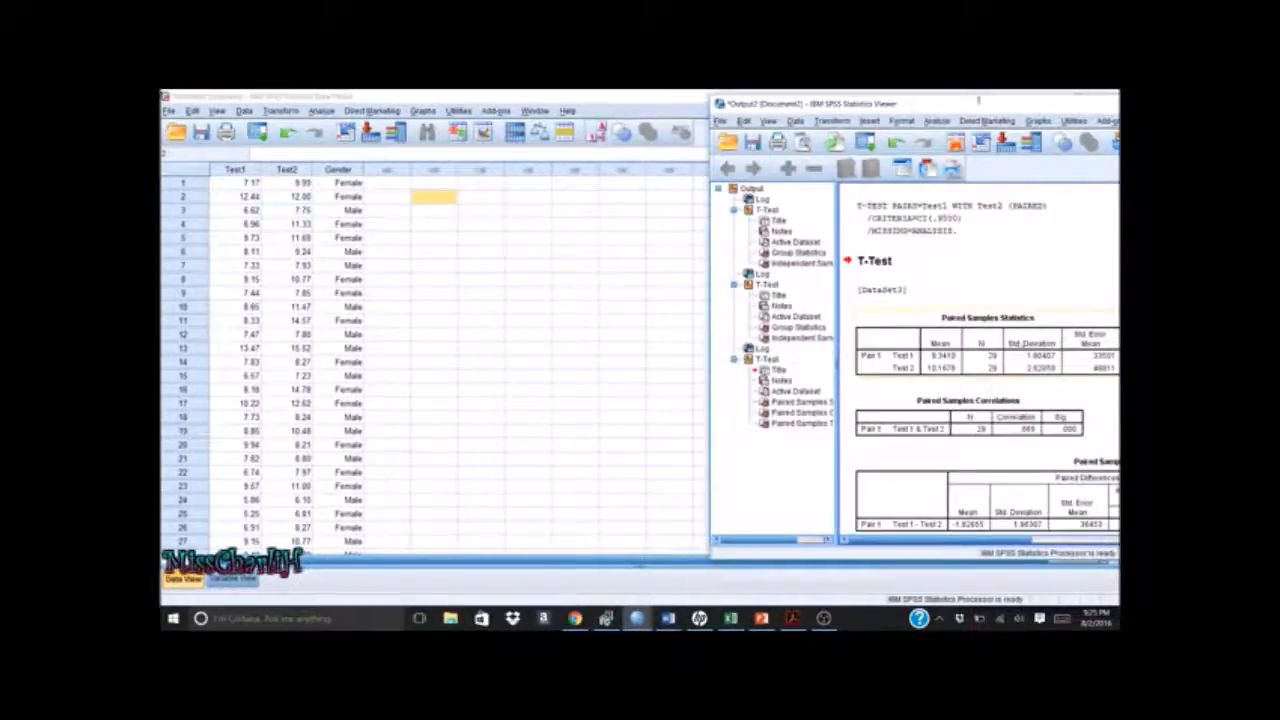
# Enlarge the output viewer to examine the paired samples statistics, correlations and test tables, and restore its size
pyautogui.moveTo(979, 111); pyautogui.dragTo(950, 93)
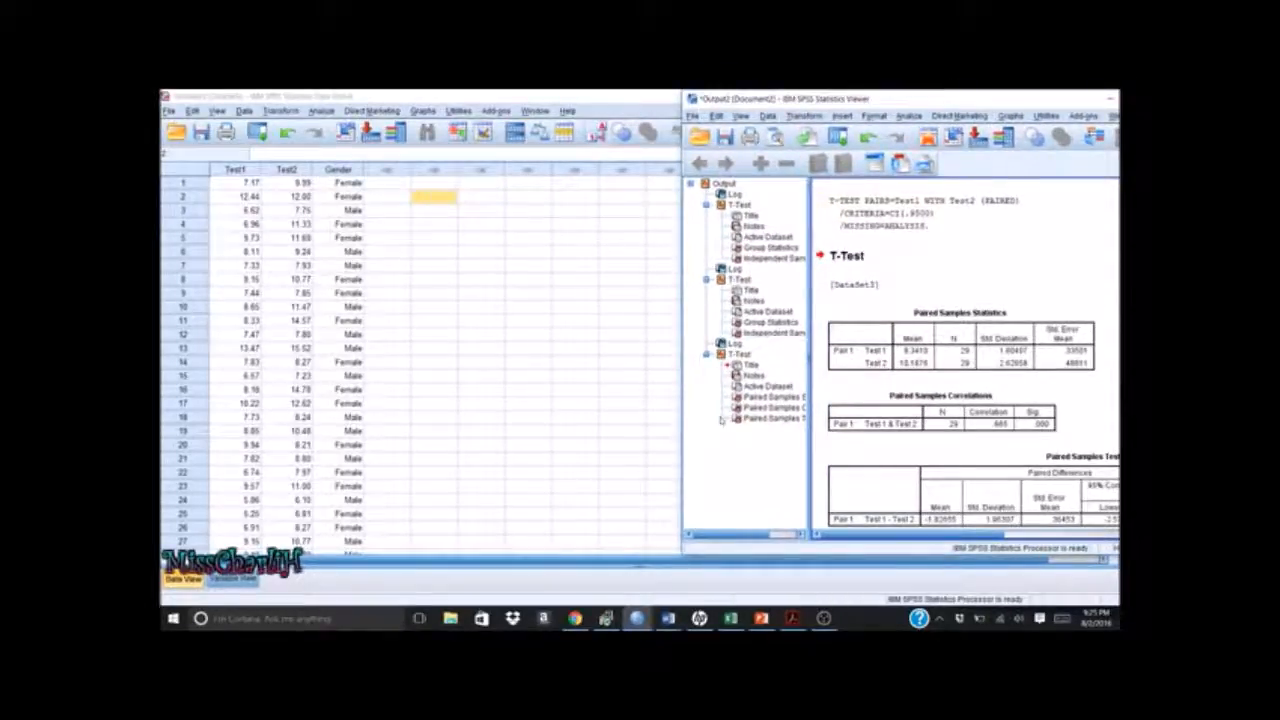
pyautogui.moveTo(1048, 100); pyautogui.dragTo(918, 104)
pyautogui.doubleClick(1008, 104)
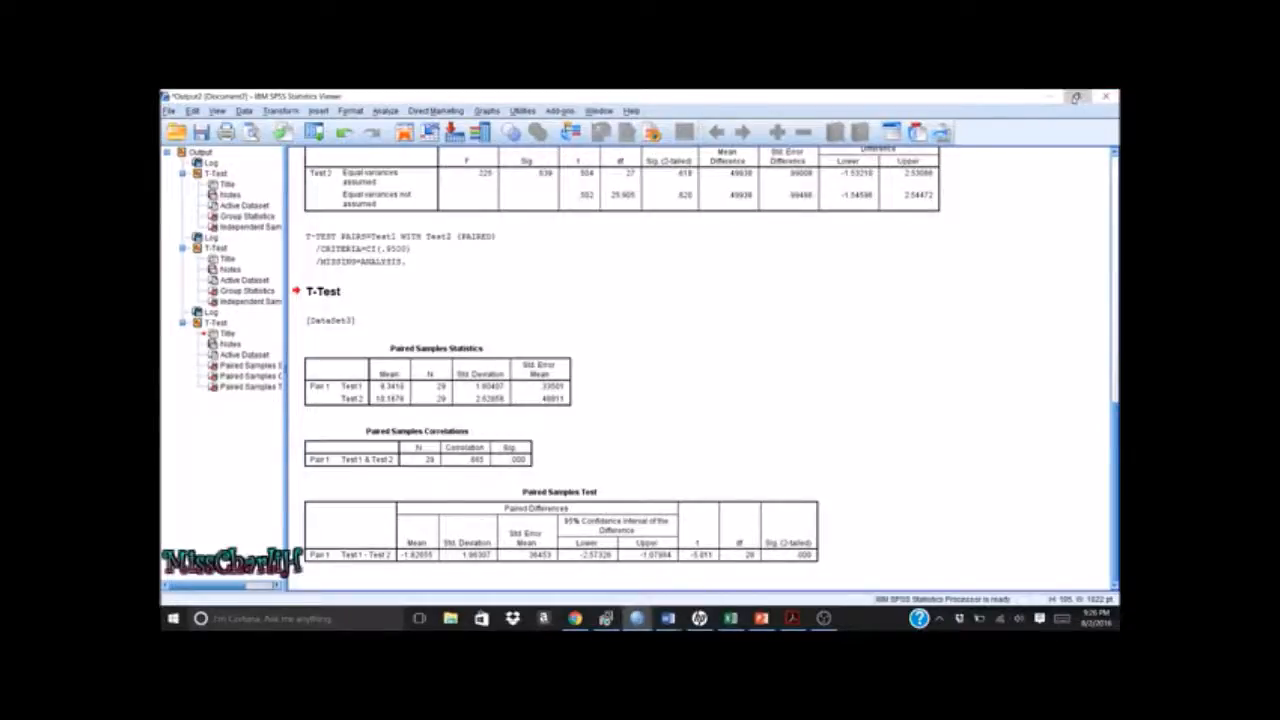
pyautogui.click(1076, 97)
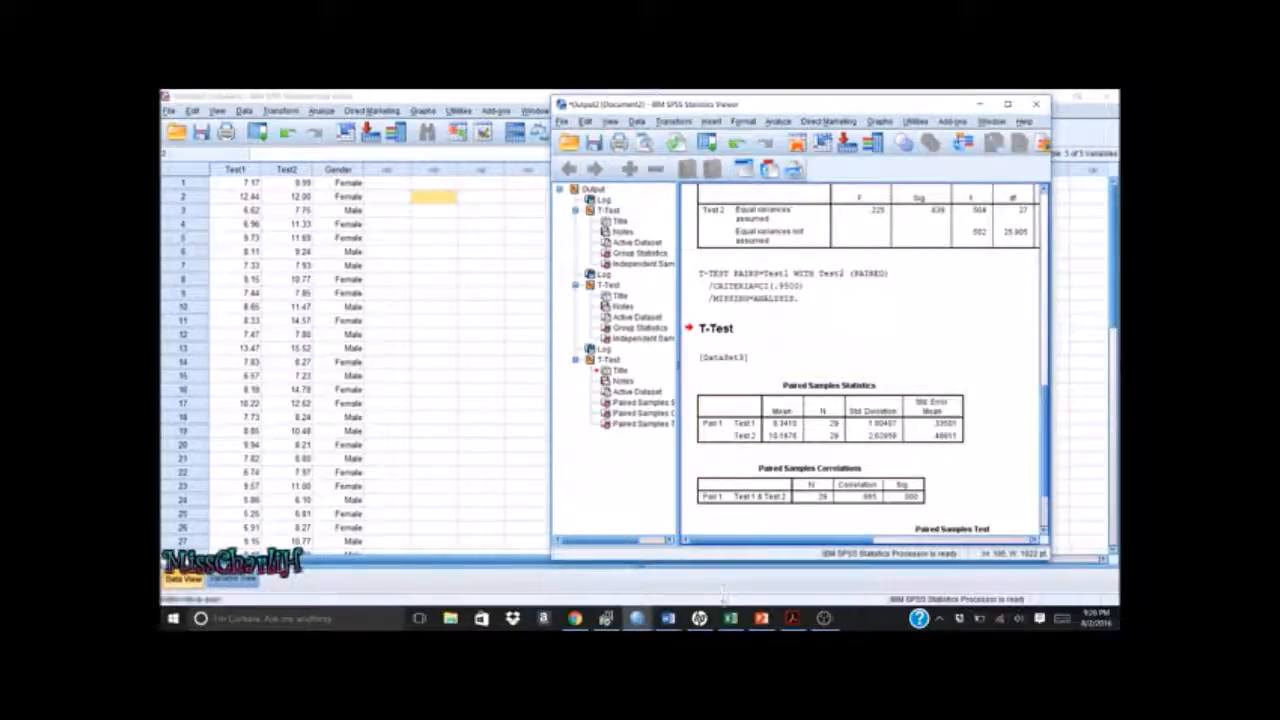
# Switch to the t-test Example document in Word and start a new page after the Independent Samples Test table
pyautogui.click(666, 620)
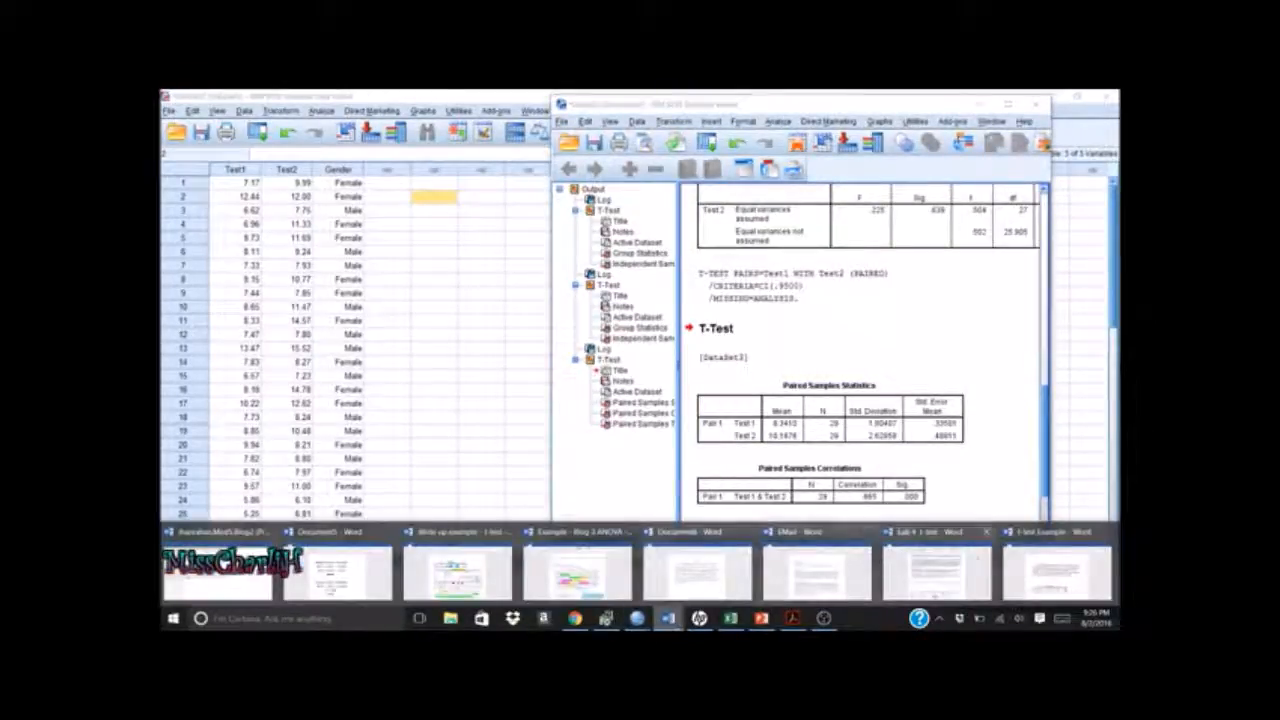
pyautogui.click(1027, 570)
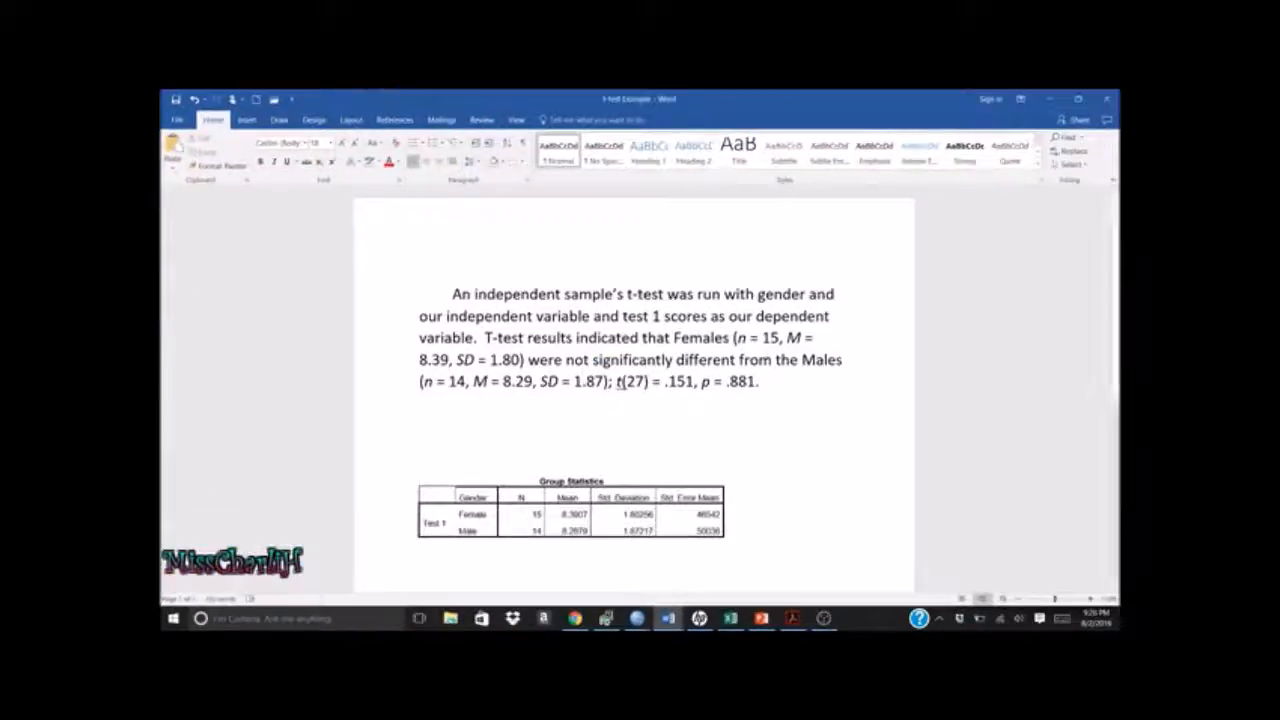
pyautogui.moveTo(768, 382); pyautogui.dragTo(452, 294)
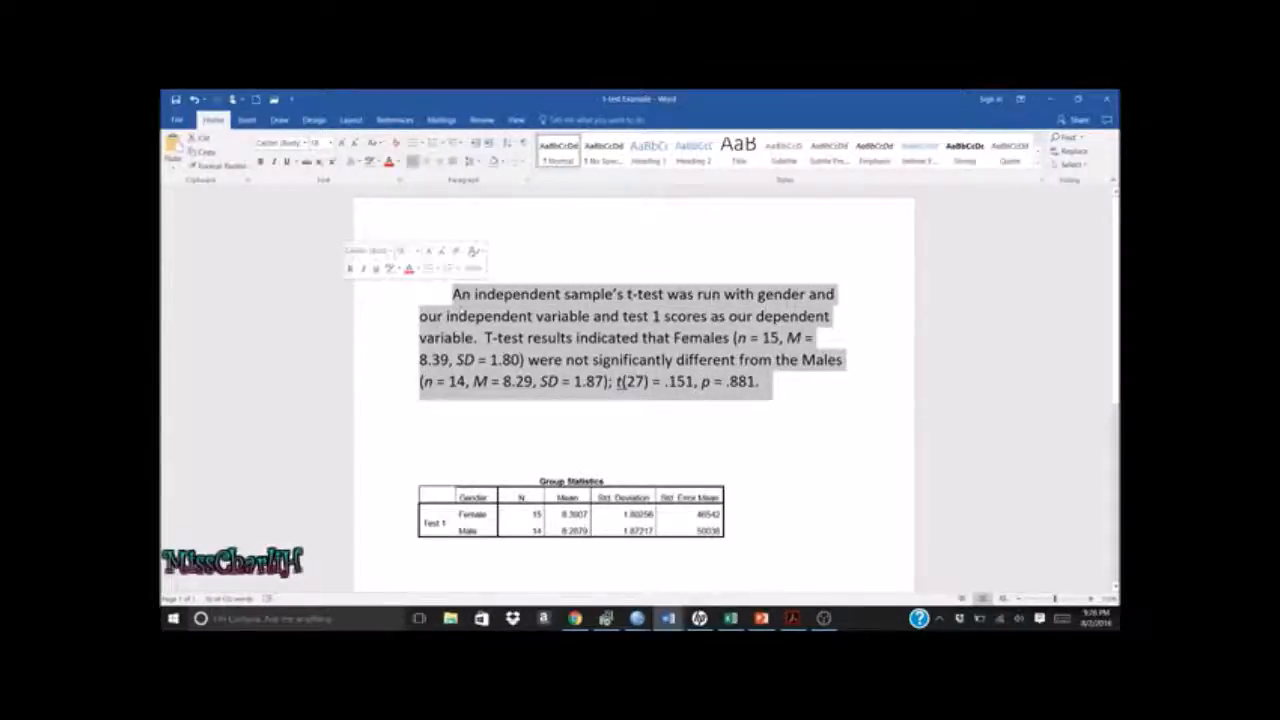
pyautogui.click(452, 294)
pyautogui.moveTo(452, 294); pyautogui.dragTo(766, 398)
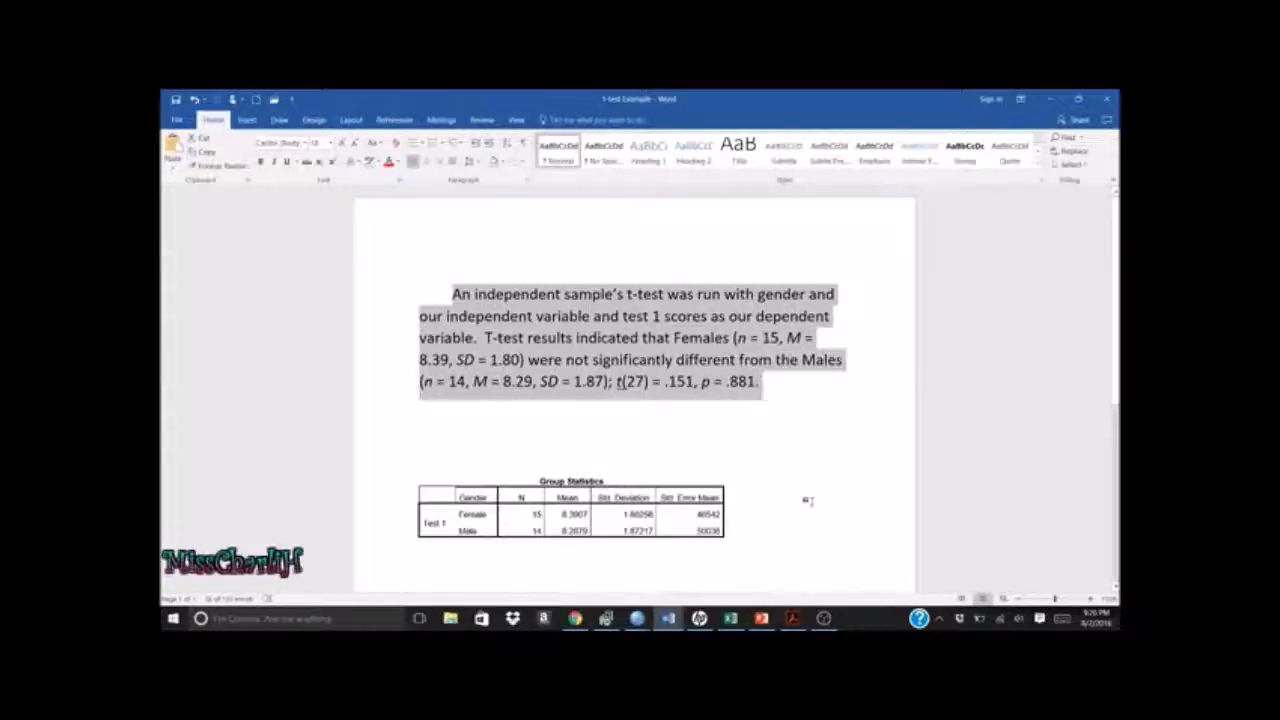
pyautogui.scroll(-6, 613, 509)
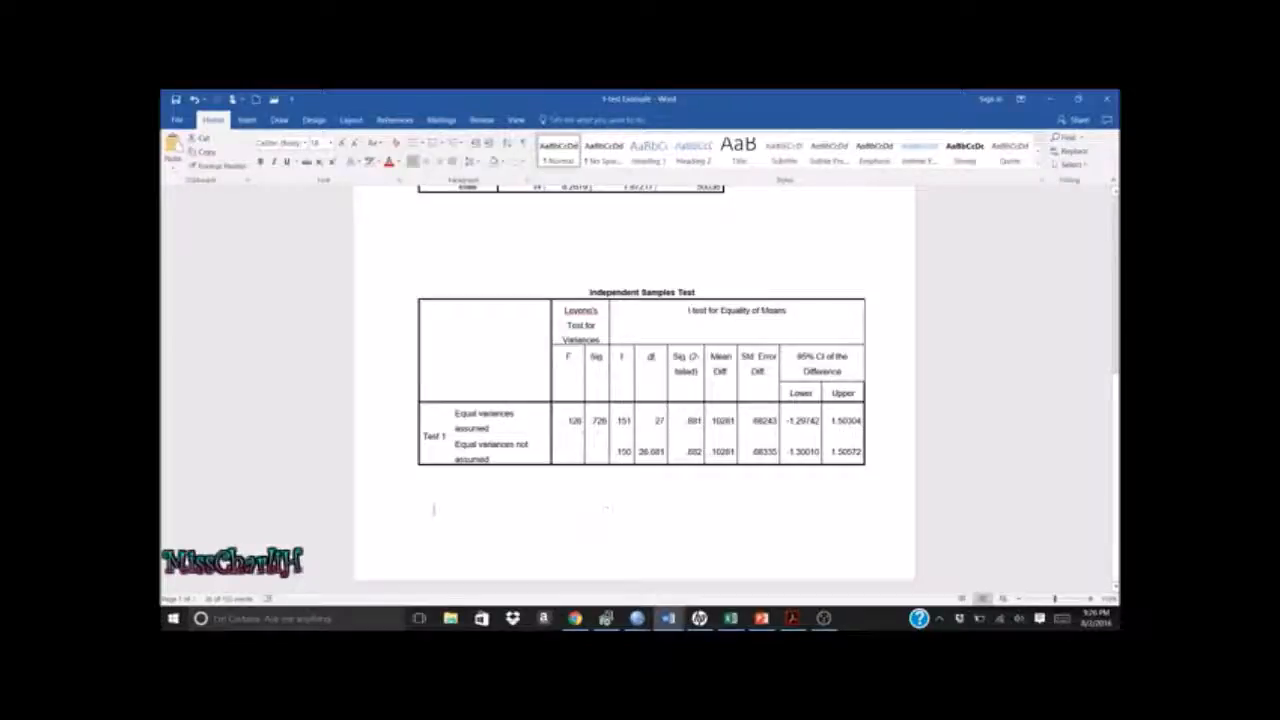
pyautogui.hotkey('ctrl', 'Return')
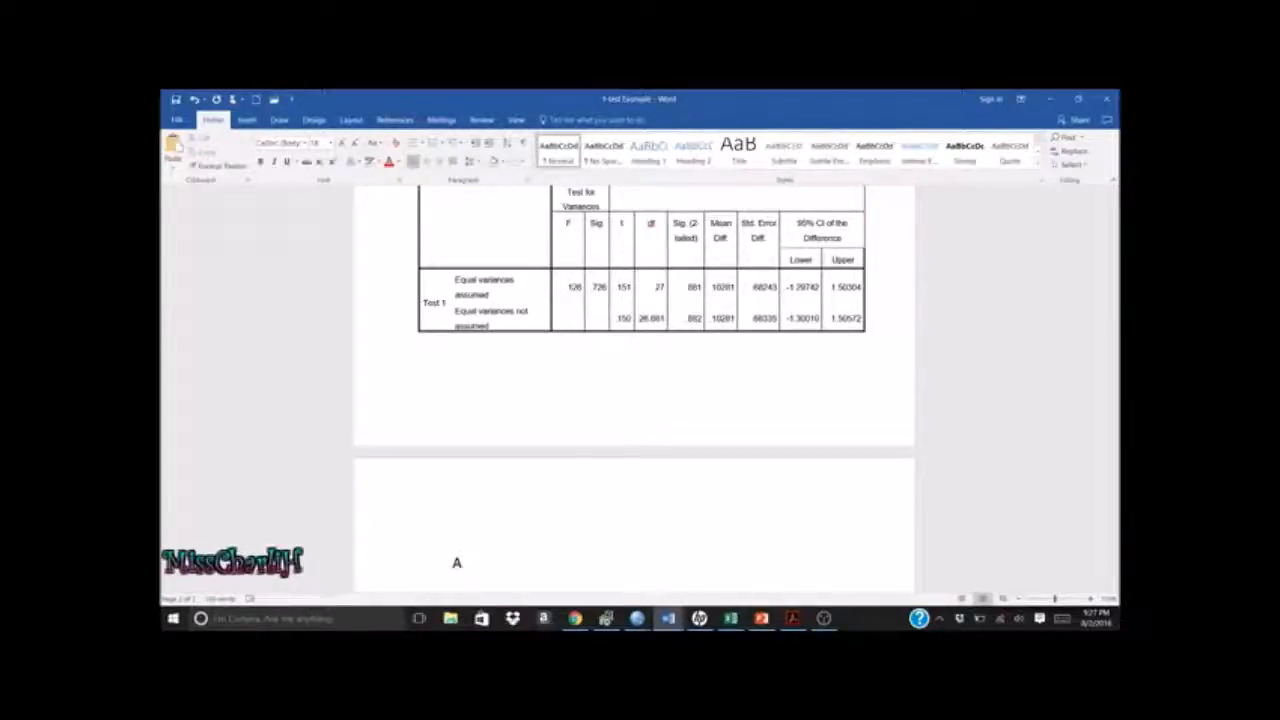
# Write "A paired samples t-test was run with Test 1 as the independent variable and test 2 scores" on the new page
pyautogui.write('aired sample')
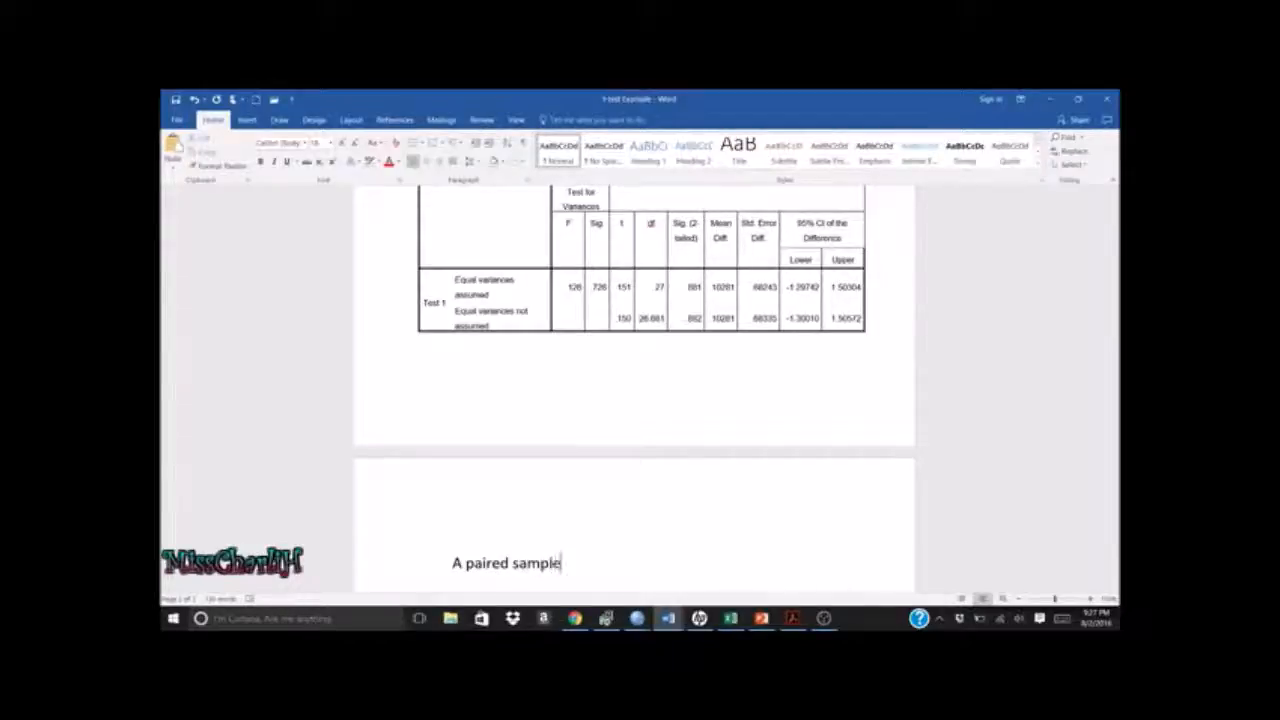
pyautogui.write('s t-test ws')
pyautogui.press('BackSpace')
pyautogui.write('as run with ')
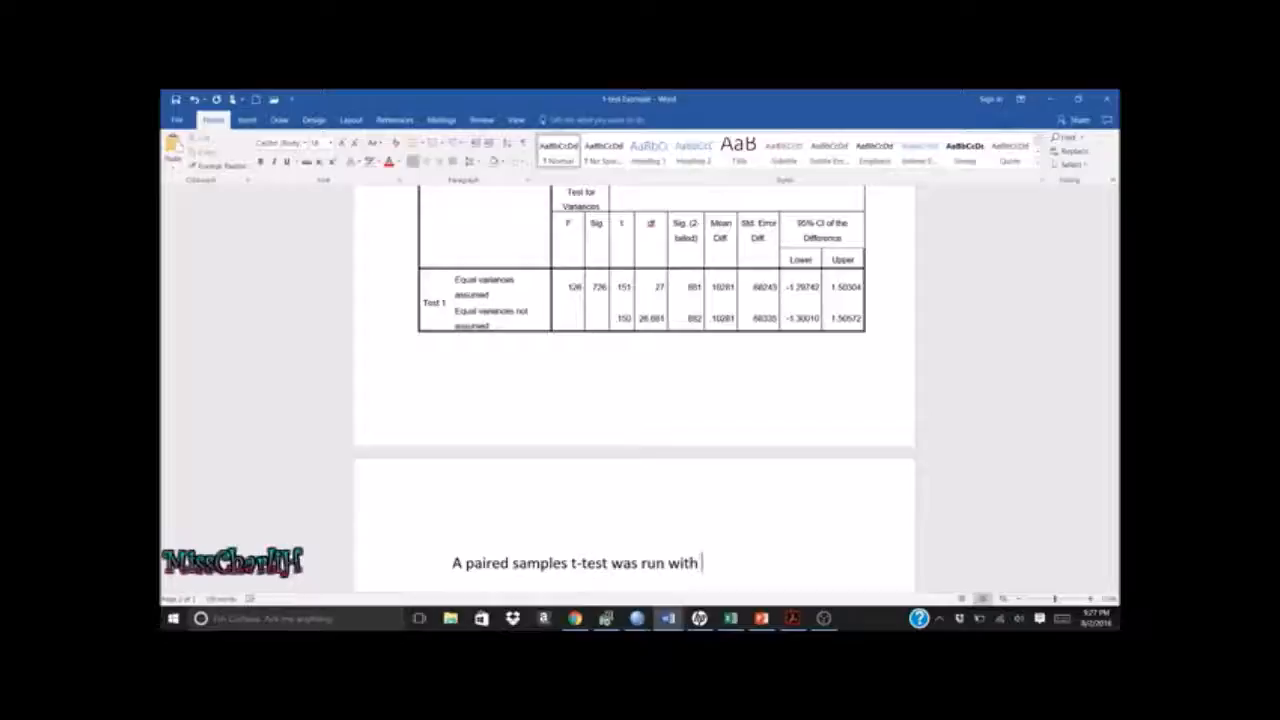
pyautogui.write('Test 1')
pyautogui.write(' as')
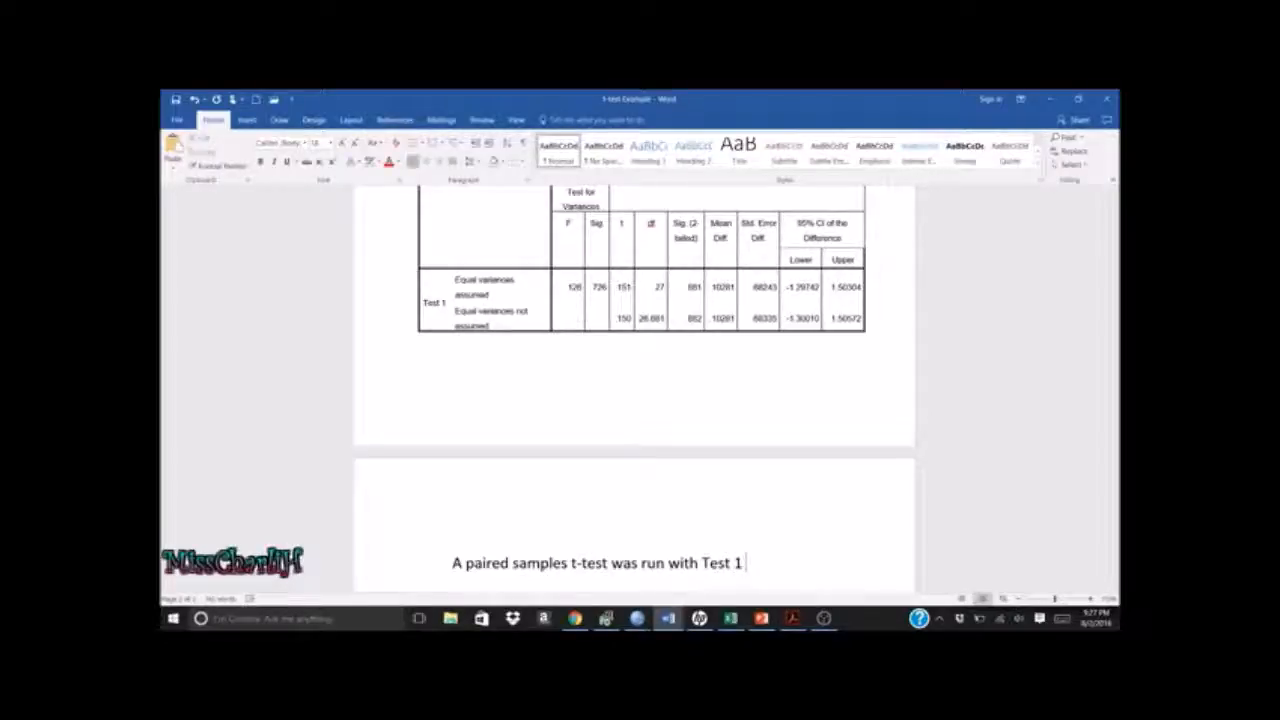
pyautogui.write(' the inde')
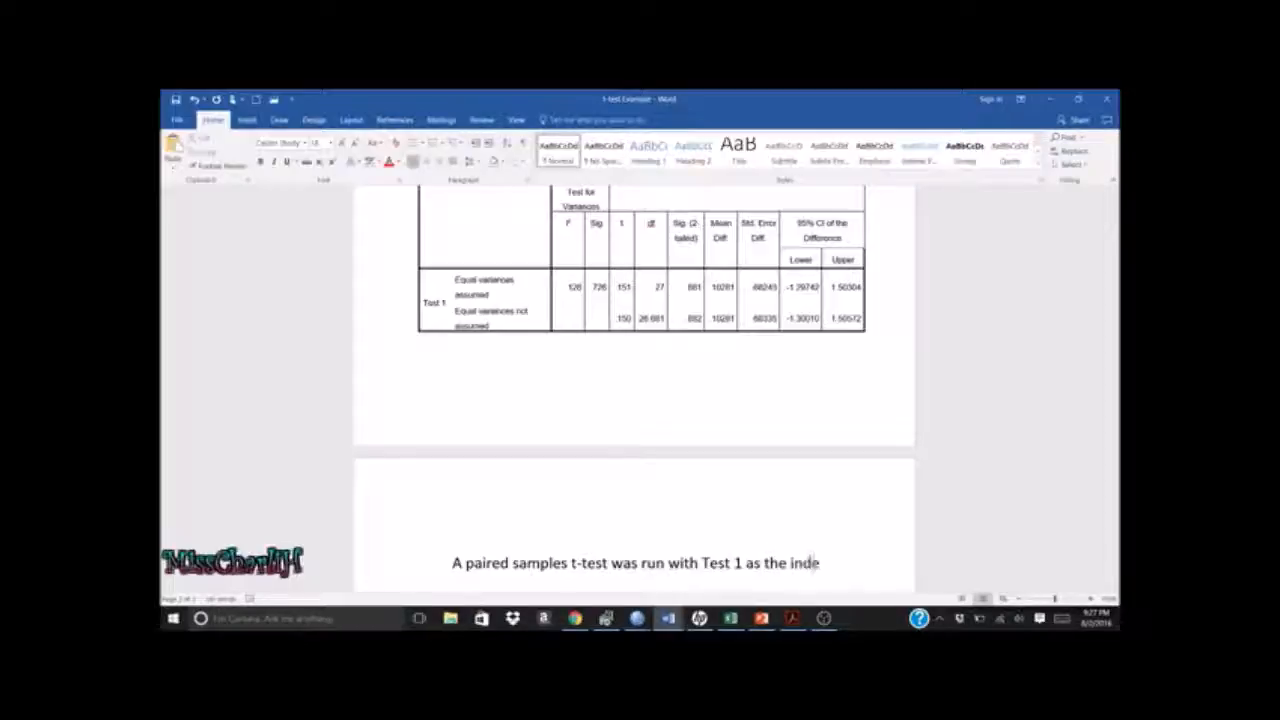
pyautogui.write('penden')
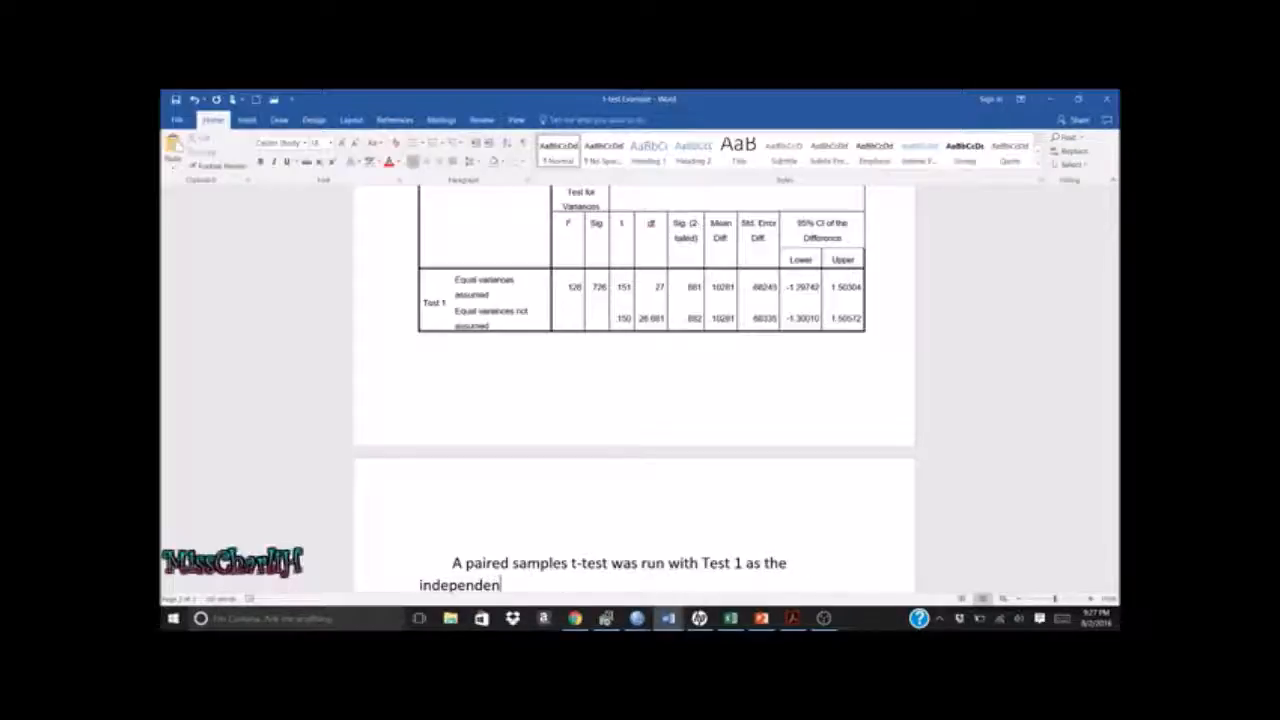
pyautogui.write('t variable and test 2 ')
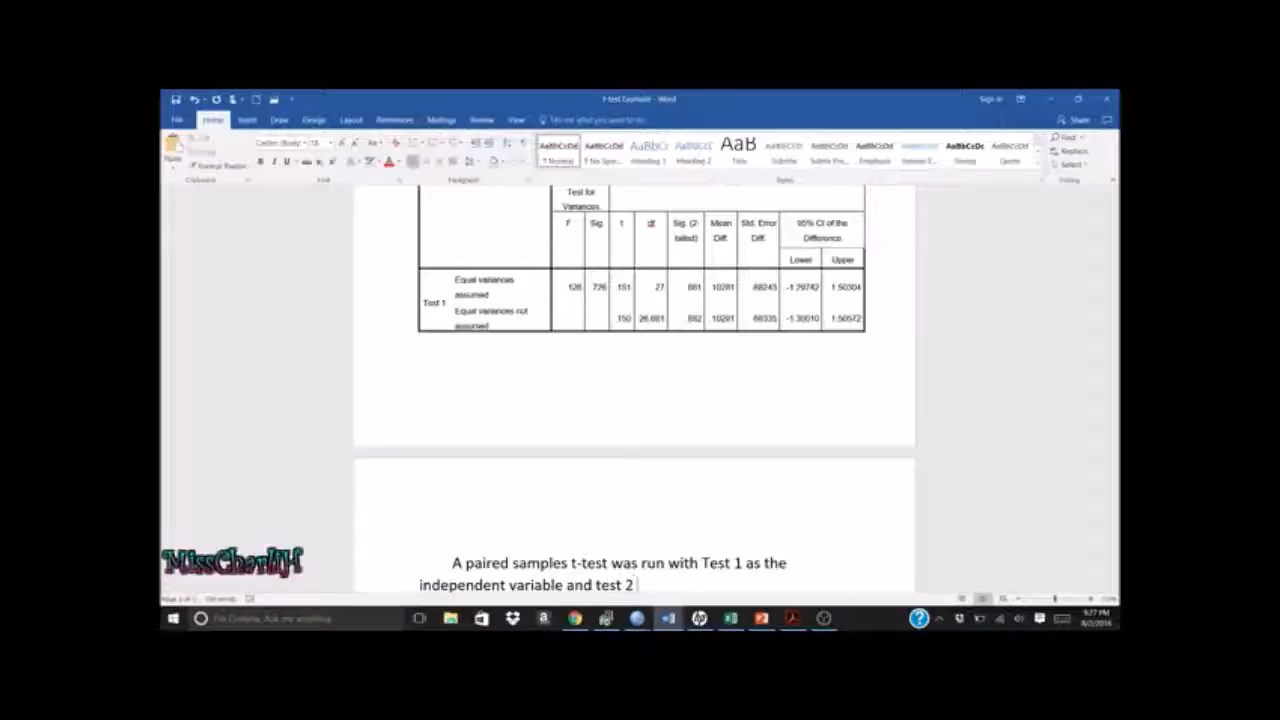
pyautogui.write('scores')
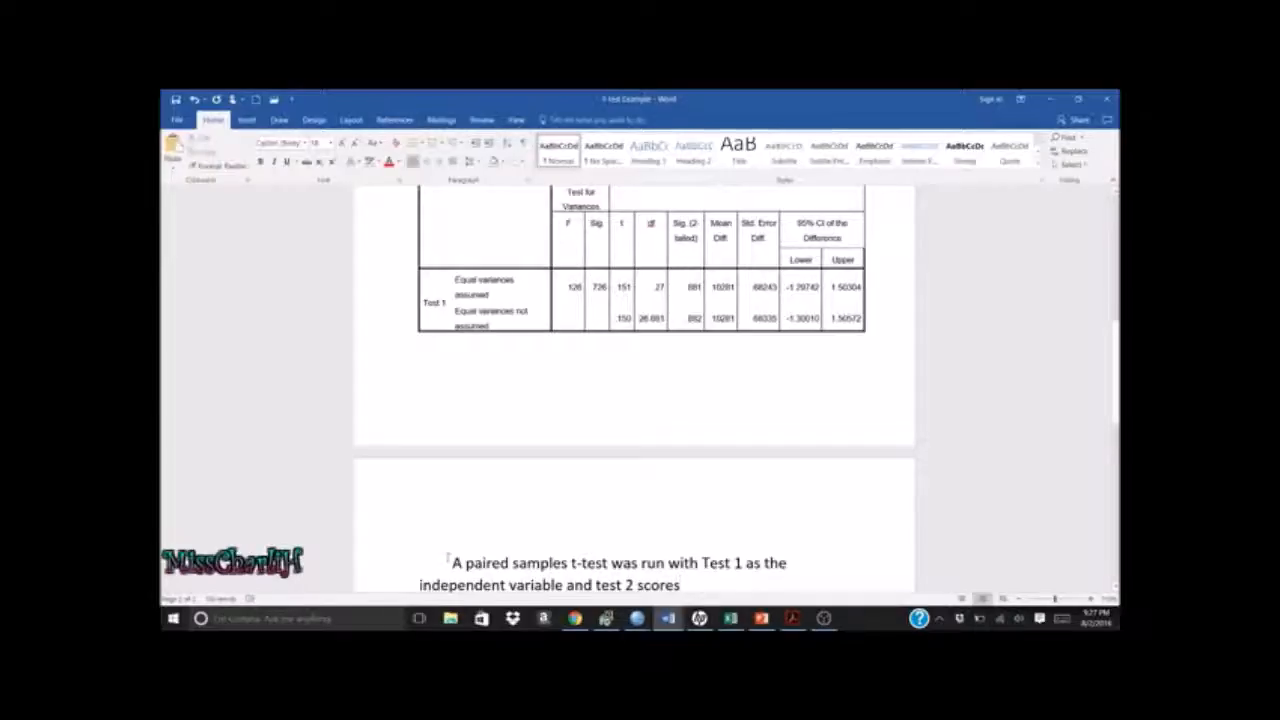
# Insert "scores" after "Test 1" and end the sentence with "as the dependent variable."
pyautogui.click(745, 563)
pyautogui.write('scores')
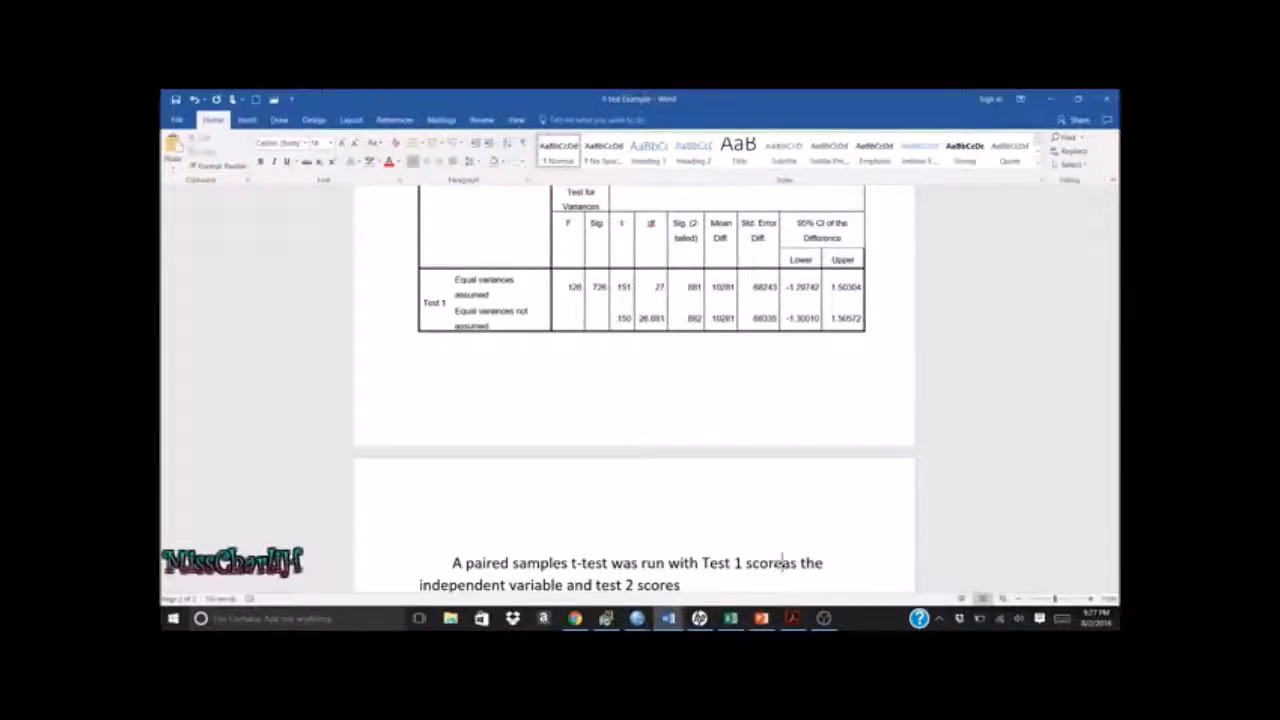
pyautogui.click(706, 582)
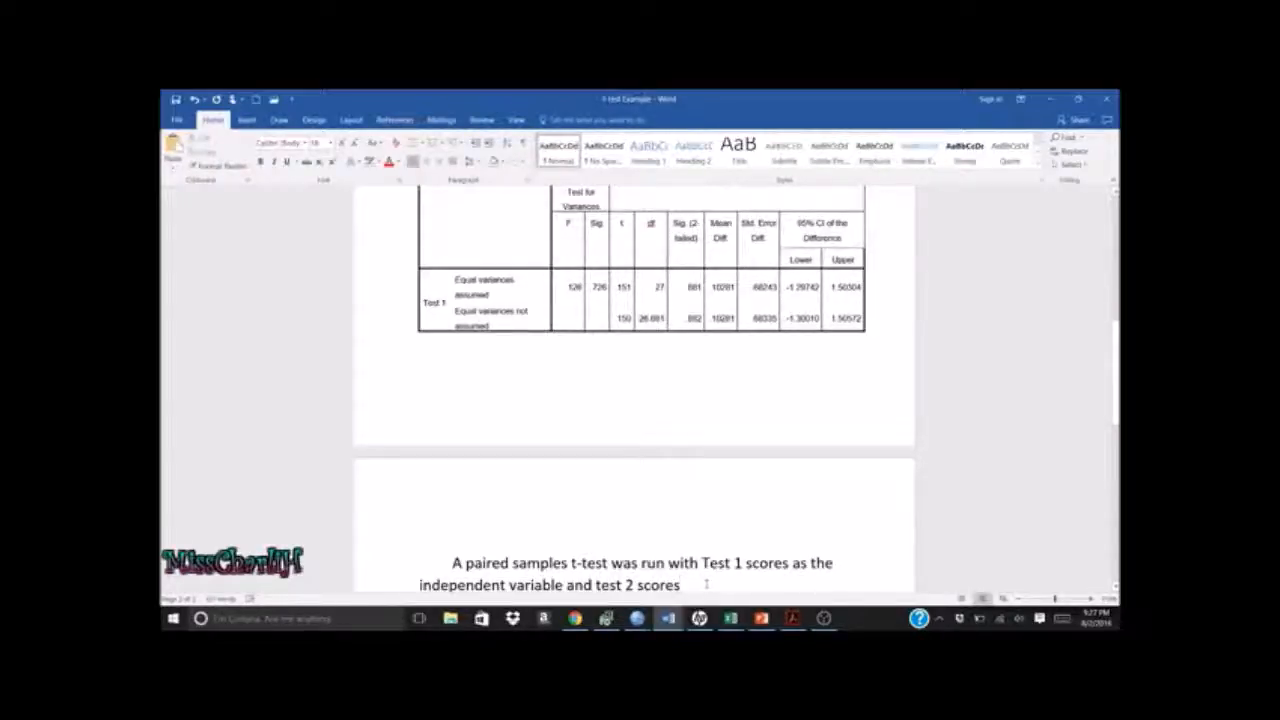
pyautogui.write('as the')
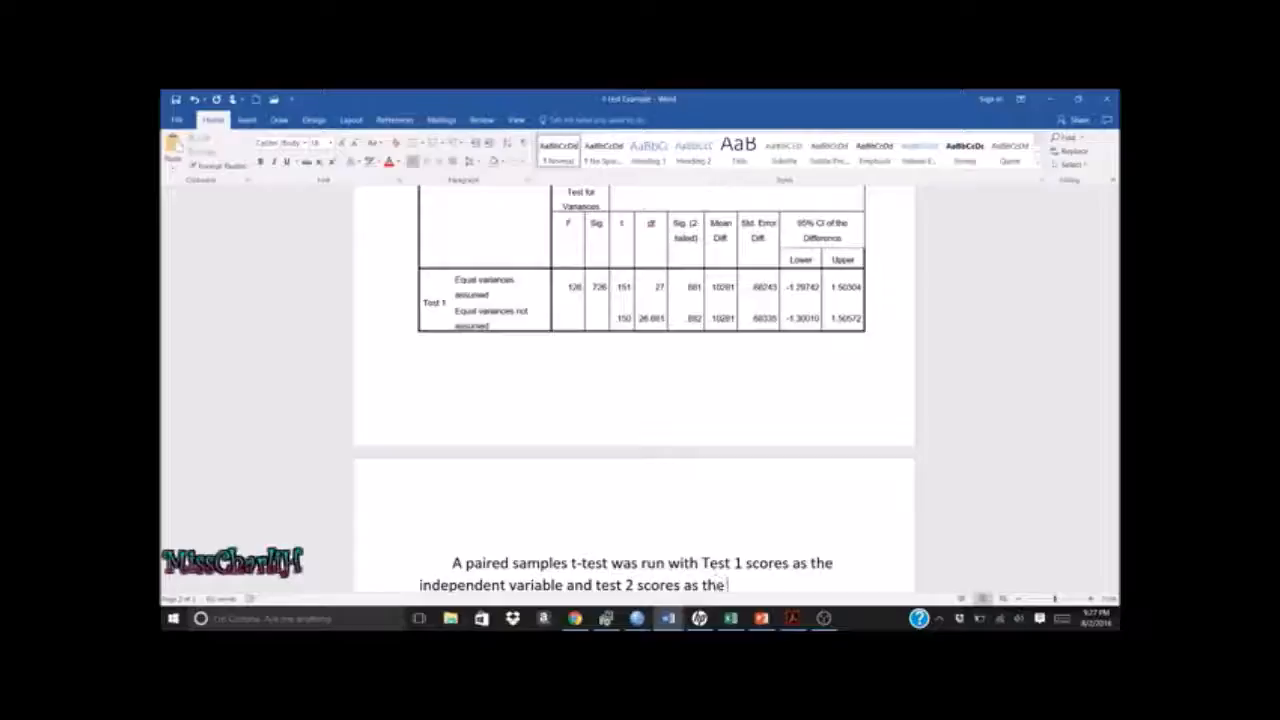
pyautogui.write(' dependent variable.')
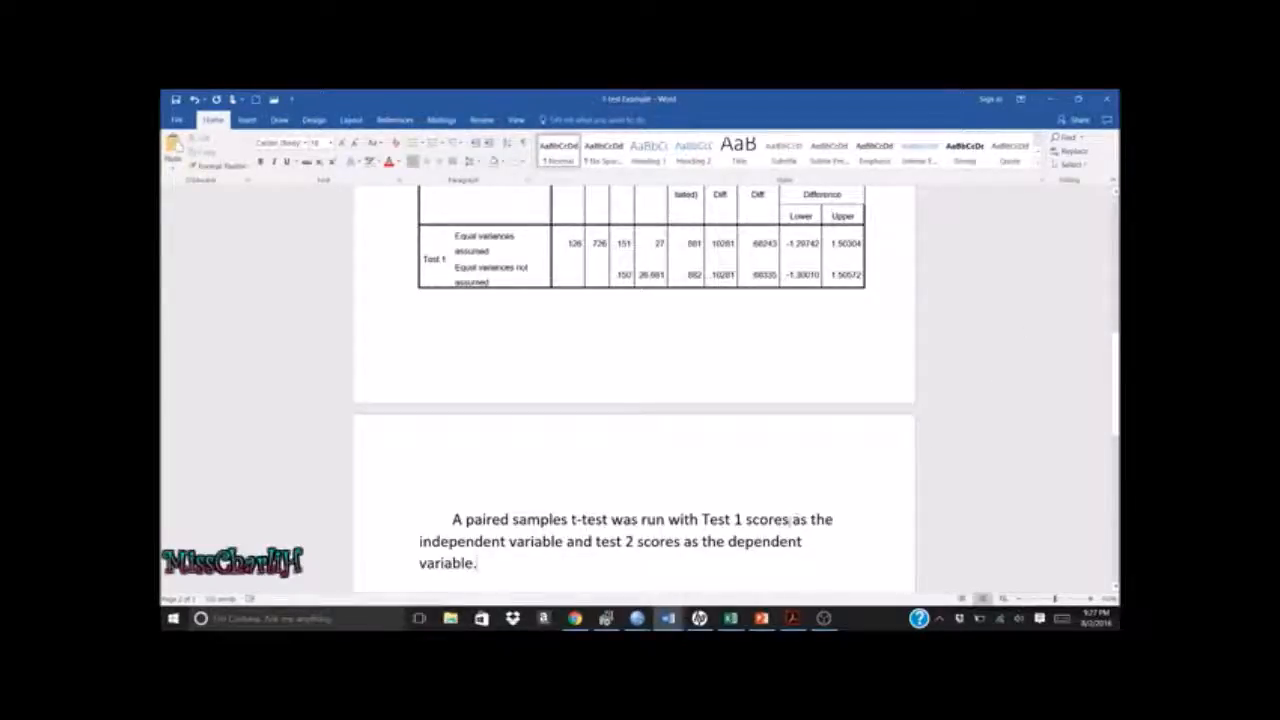
# Copy "M = 8.39, SD = 1.80)" from the Females result in the independent-samples write-up
pyautogui.scroll(8, 1113, 238)
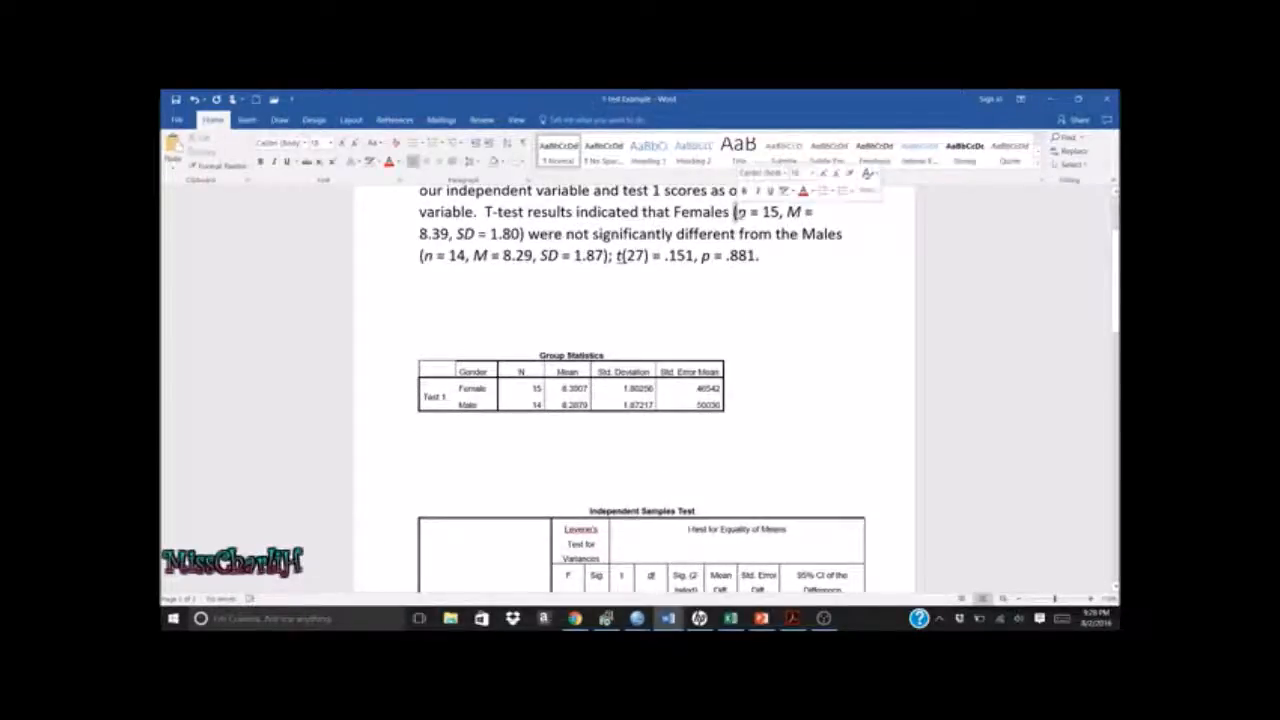
pyautogui.moveTo(786, 213); pyautogui.dragTo(518, 236)
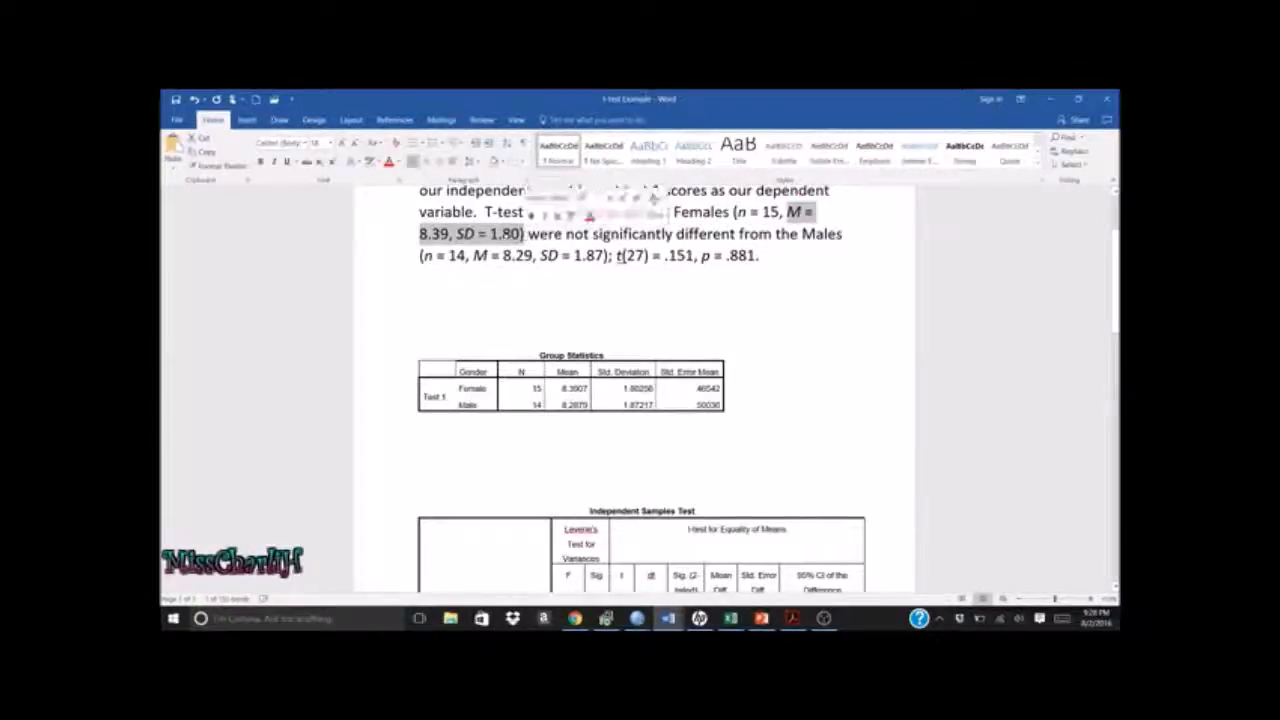
pyautogui.click(500, 233)
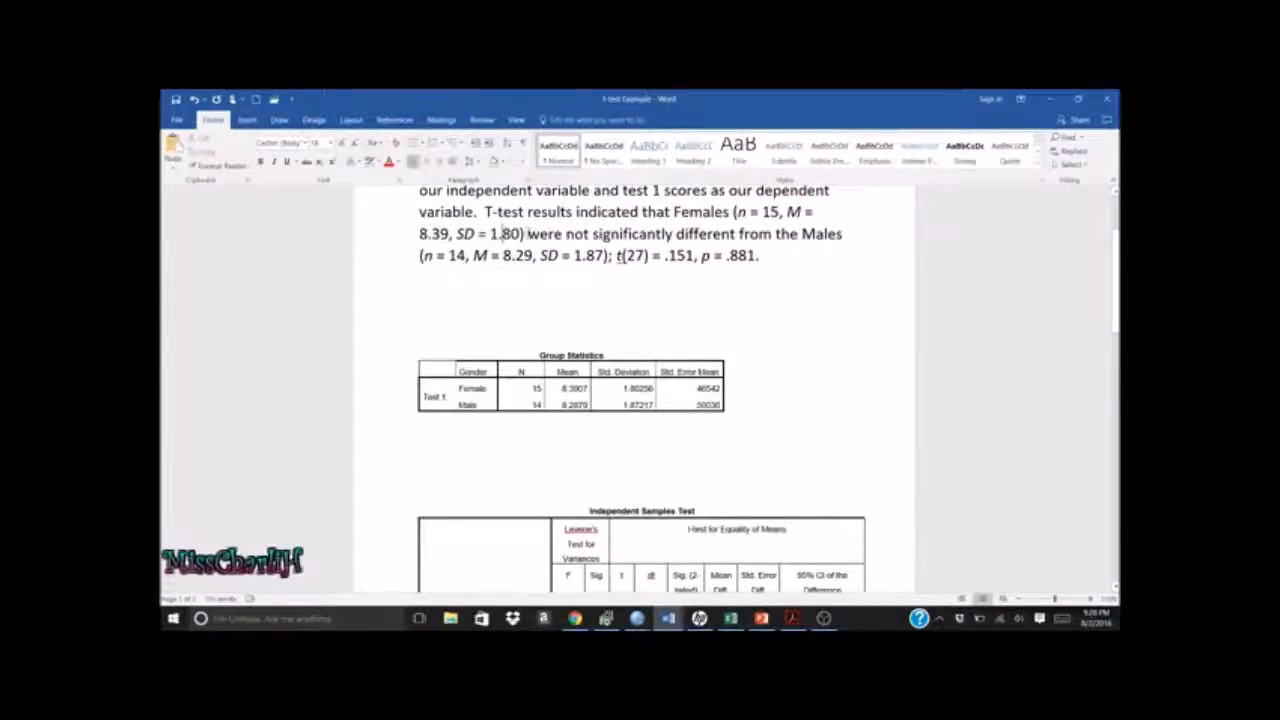
pyautogui.moveTo(524, 234); pyautogui.dragTo(790, 213)
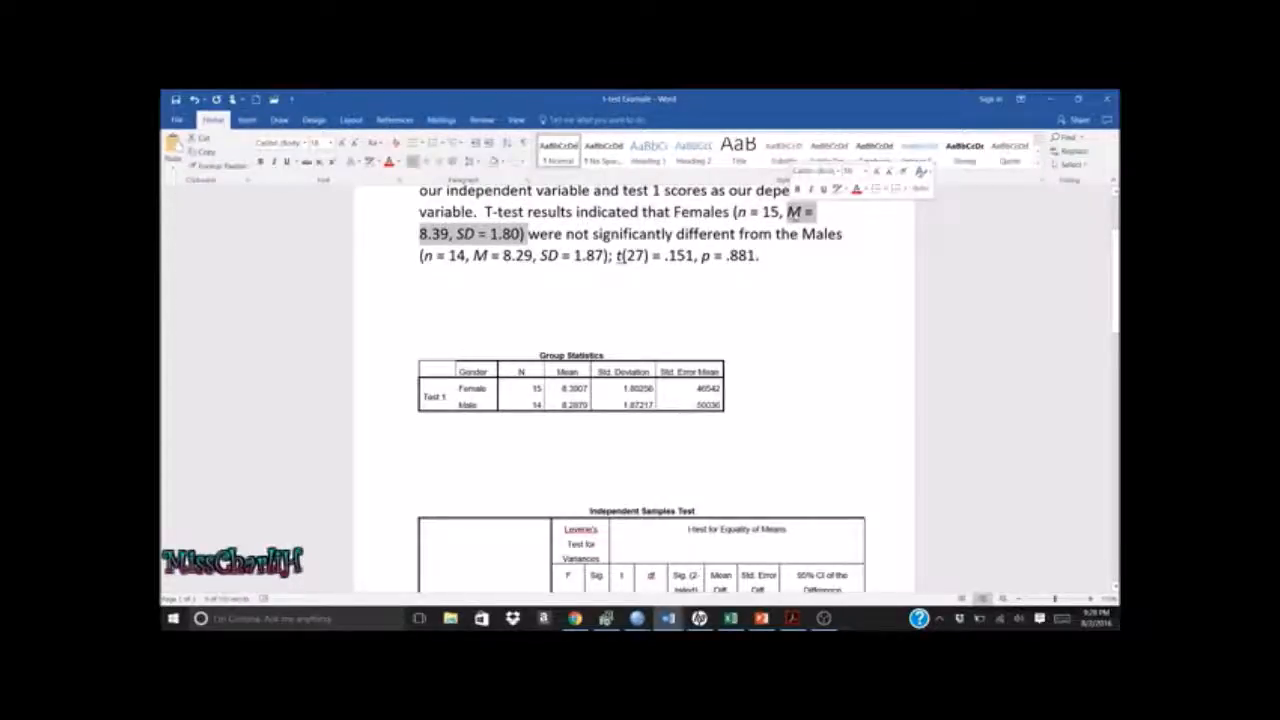
pyautogui.rightClick(790, 213)
pyautogui.click(822, 234)
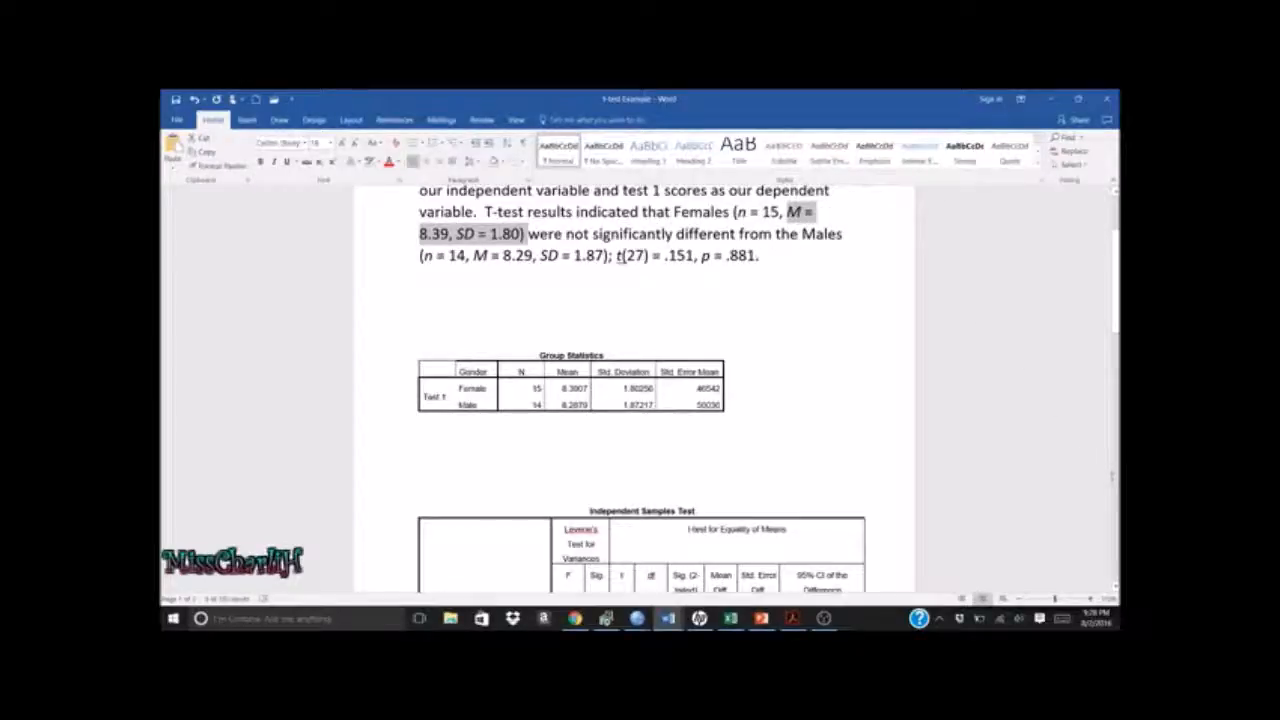
# Paste the copied mean and SD text after "Test 1 scores" in the paired-samples sentence and add an opening parenthesis before it
pyautogui.scroll(-6, 1114, 478)
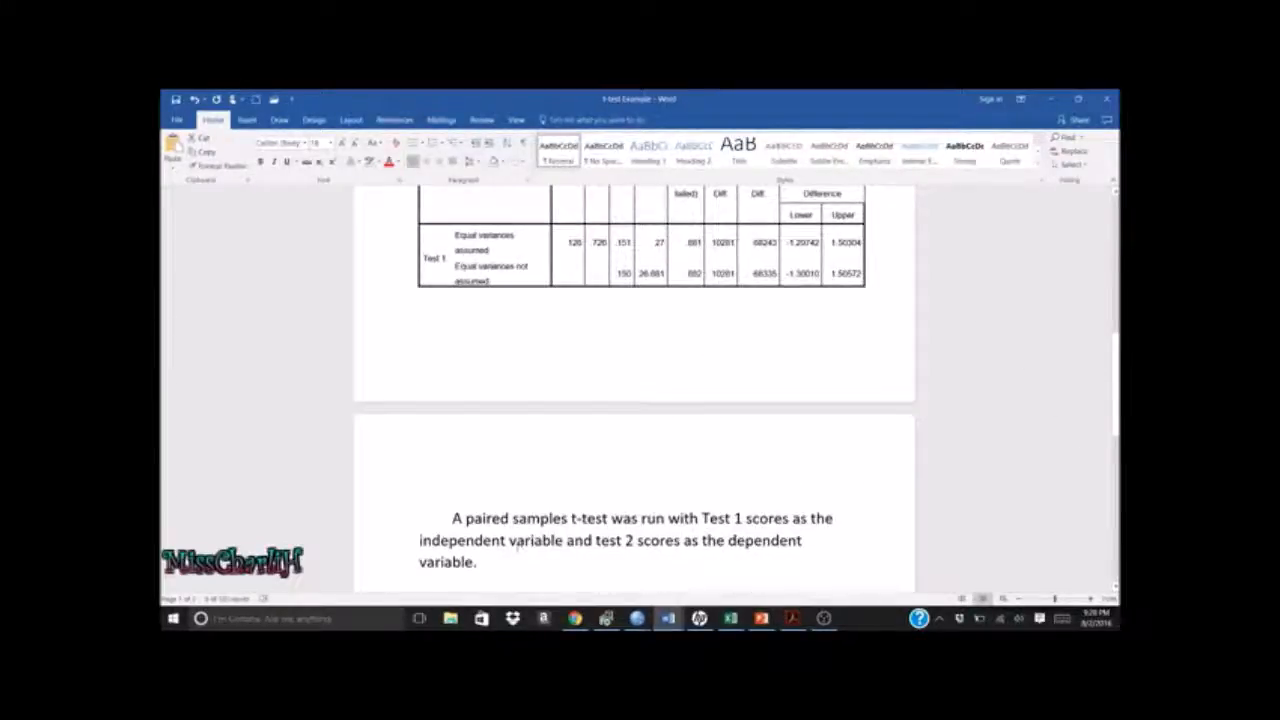
pyautogui.click(790, 518)
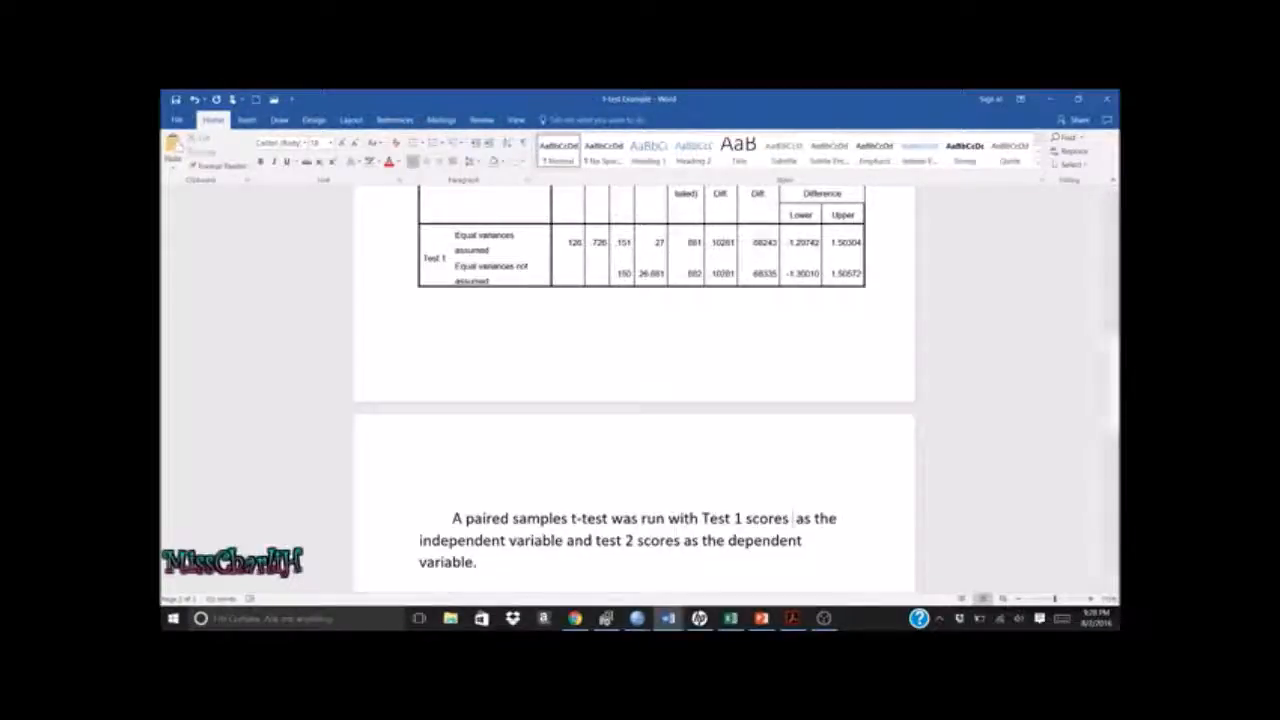
pyautogui.rightClick(793, 518)
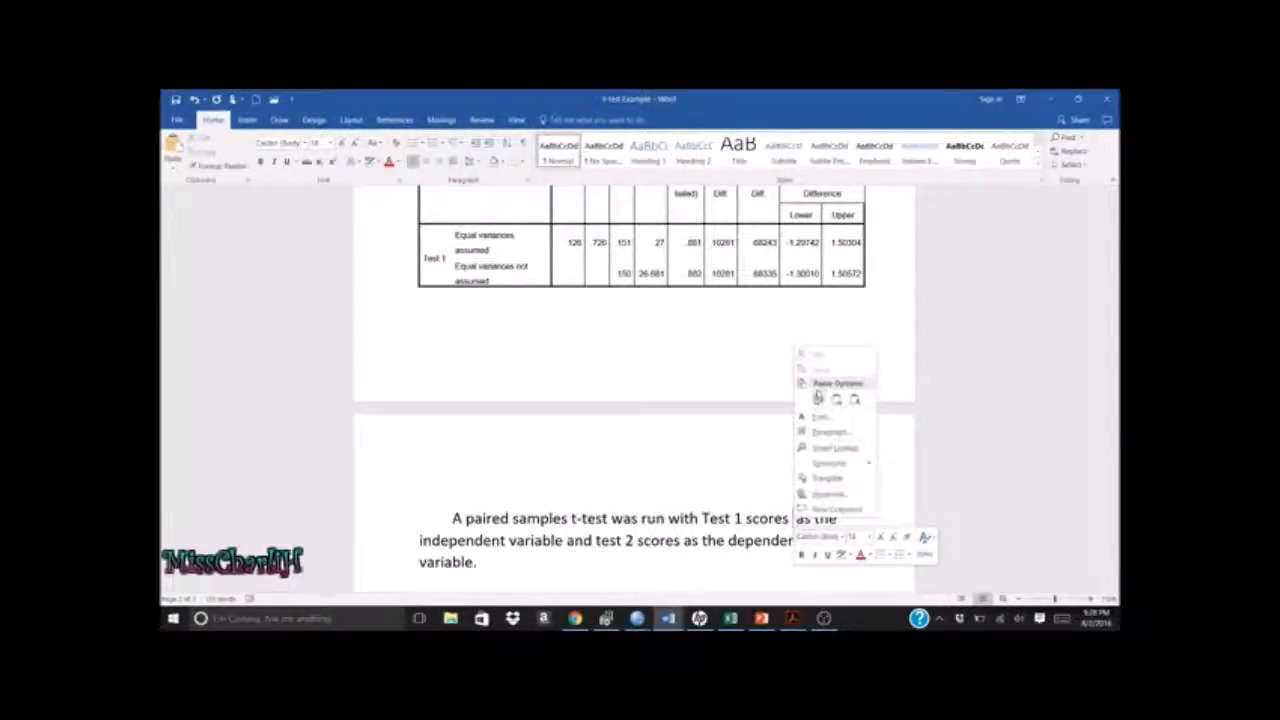
pyautogui.click(821, 398)
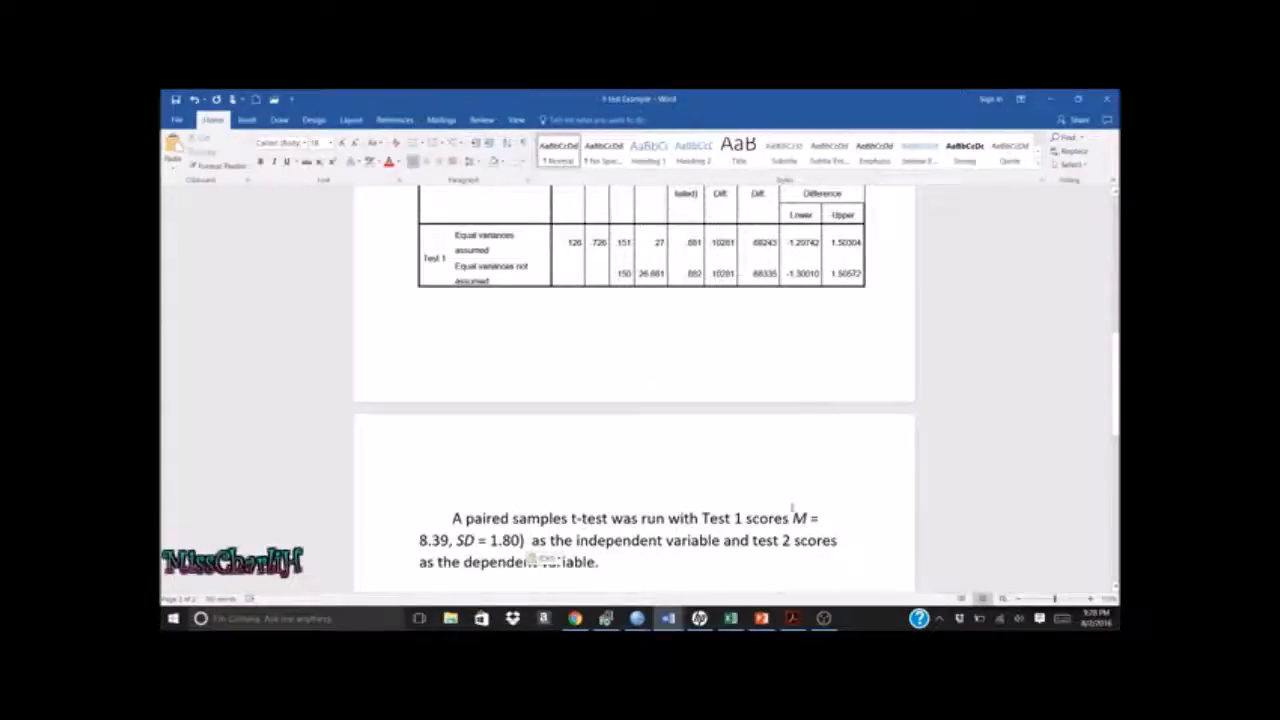
pyautogui.click(793, 518)
pyautogui.write('(')
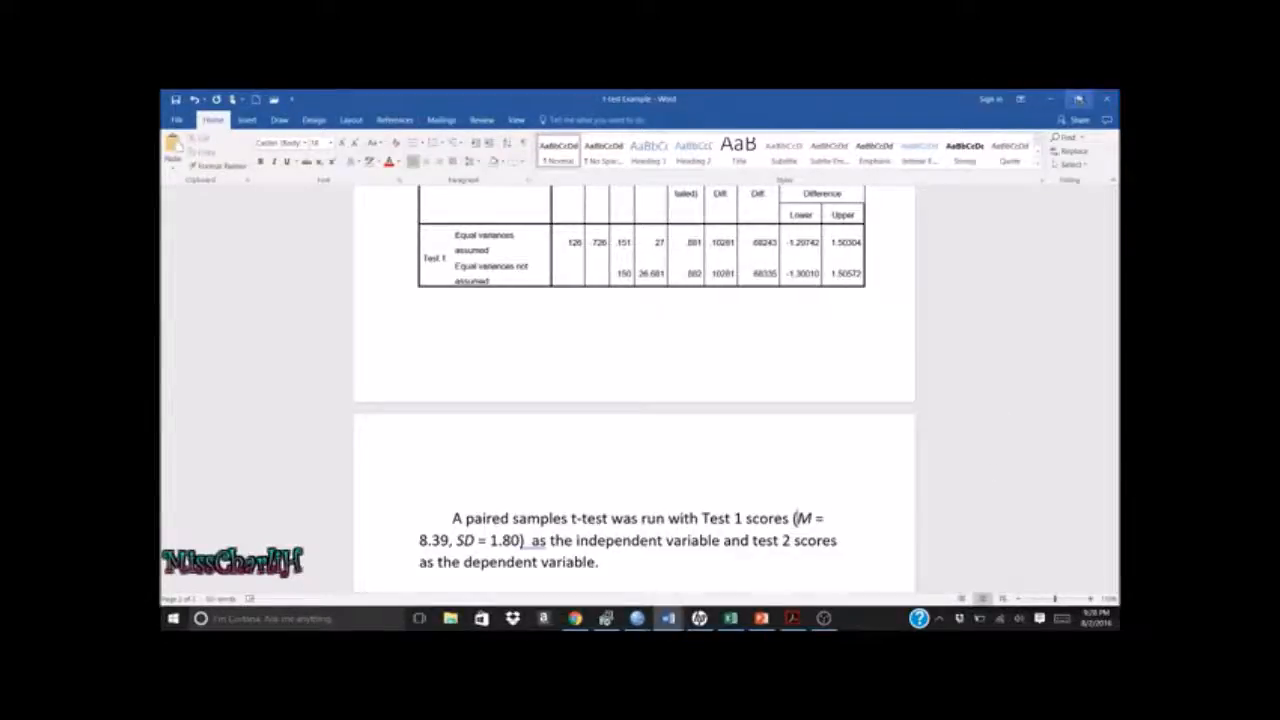
# Shrink the document window to show the SPSS output beside it, and set the mean for Test 1 scores to 8.34
pyautogui.click(1078, 99)
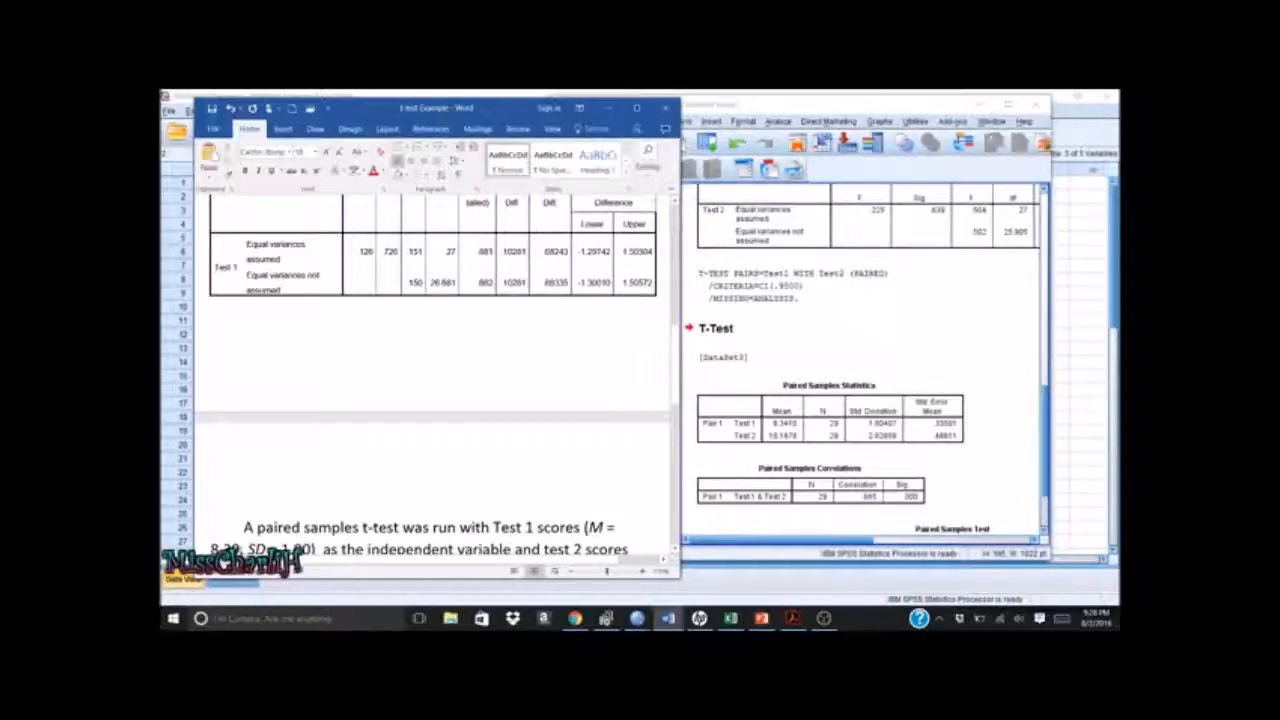
pyautogui.press('BackSpace')
pyautogui.press('BackSpace')
pyautogui.press('BackSpace')
pyautogui.press('BackSpace')
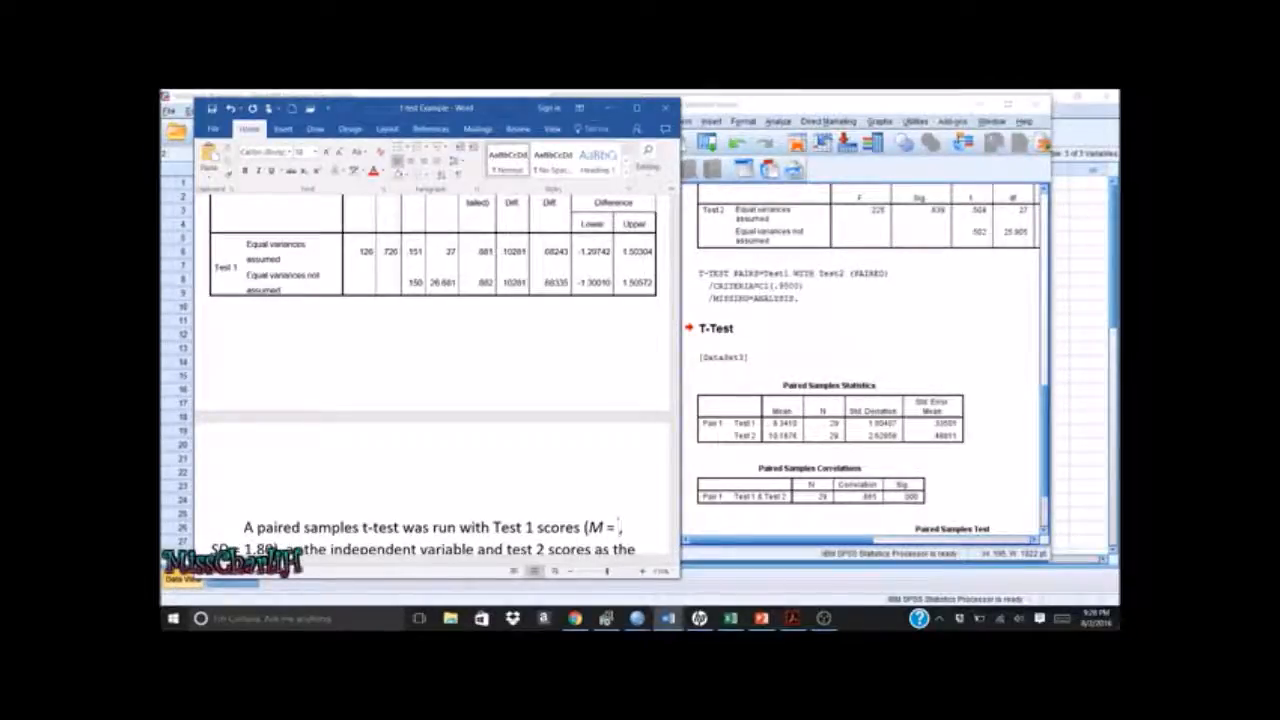
pyautogui.write('8.34,')
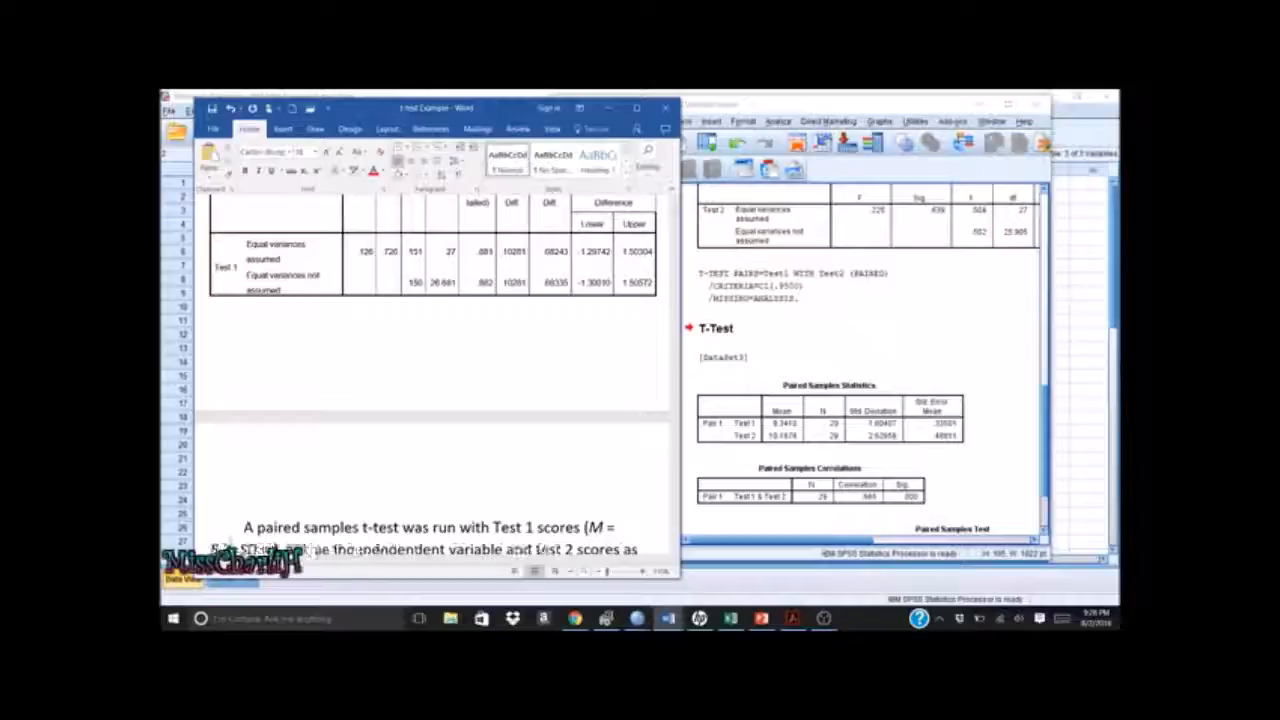
# Re-enter the standard deviation for Test 1 scores as 1.80 and remove the leftover digits
pyautogui.press('Right')
pyautogui.press('Right')
pyautogui.press('Right')
pyautogui.press('Right')
pyautogui.press('Right')
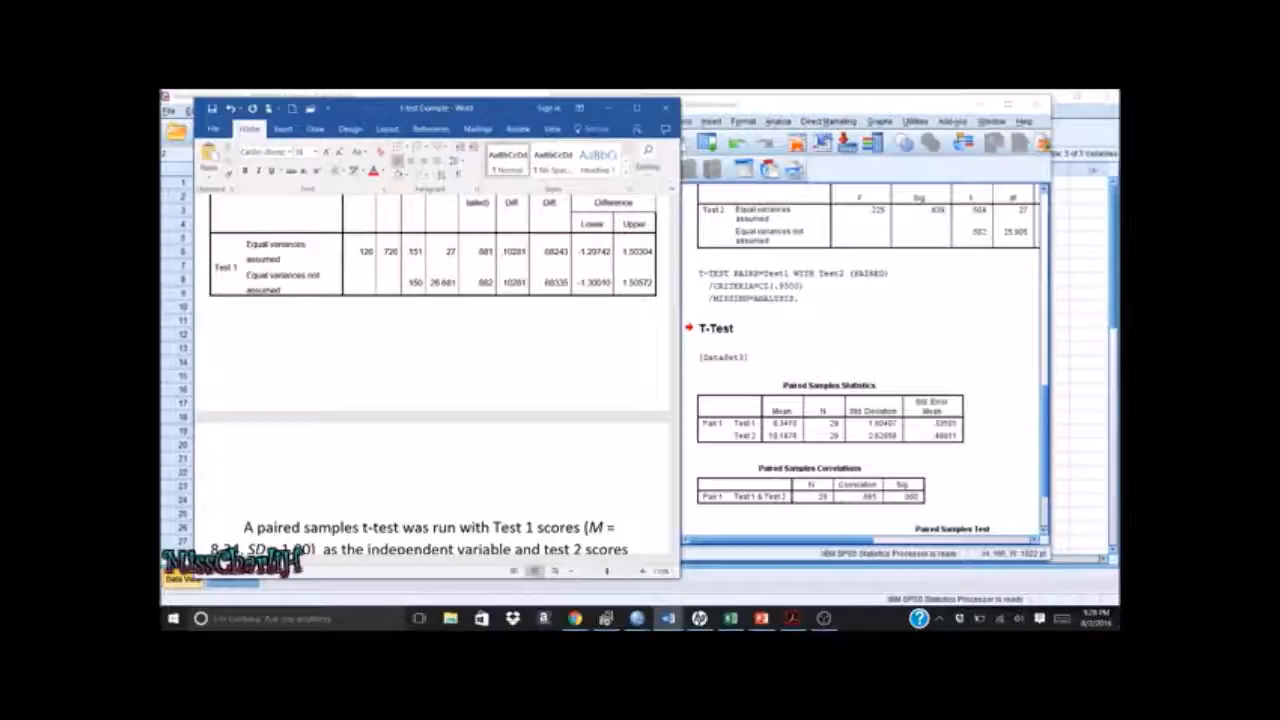
pyautogui.write('1.80')
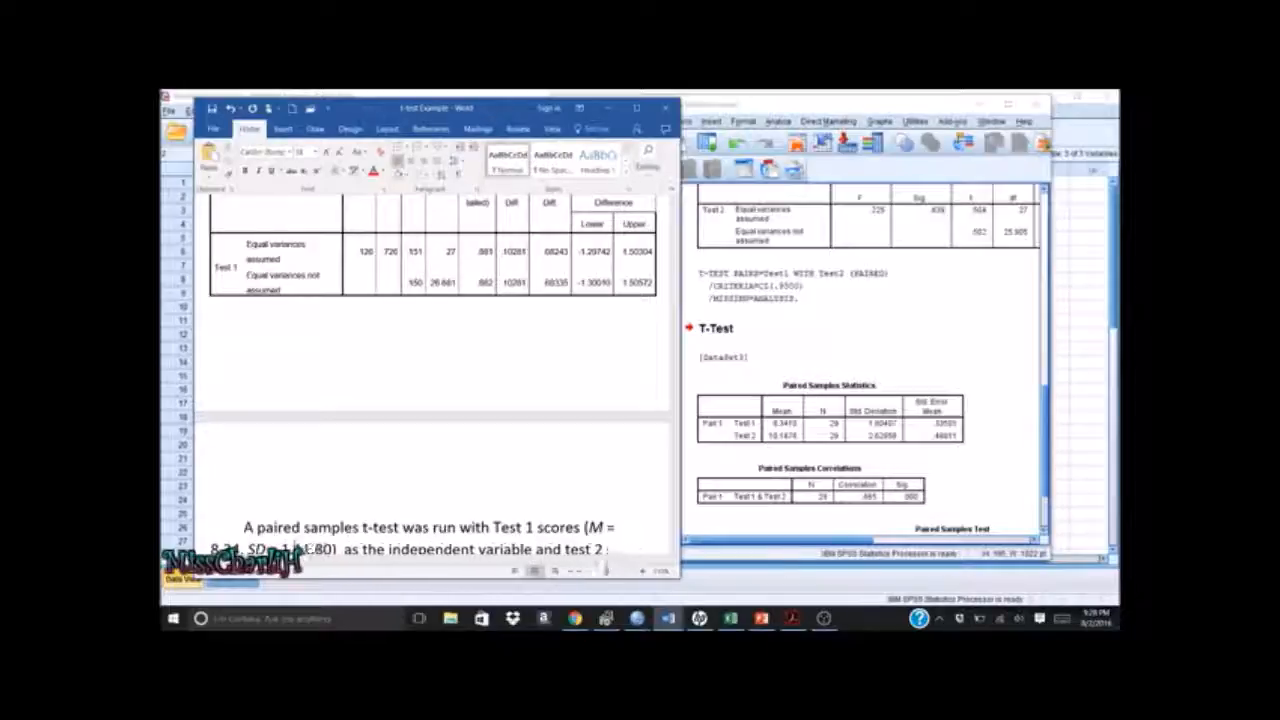
pyautogui.press('Delete')
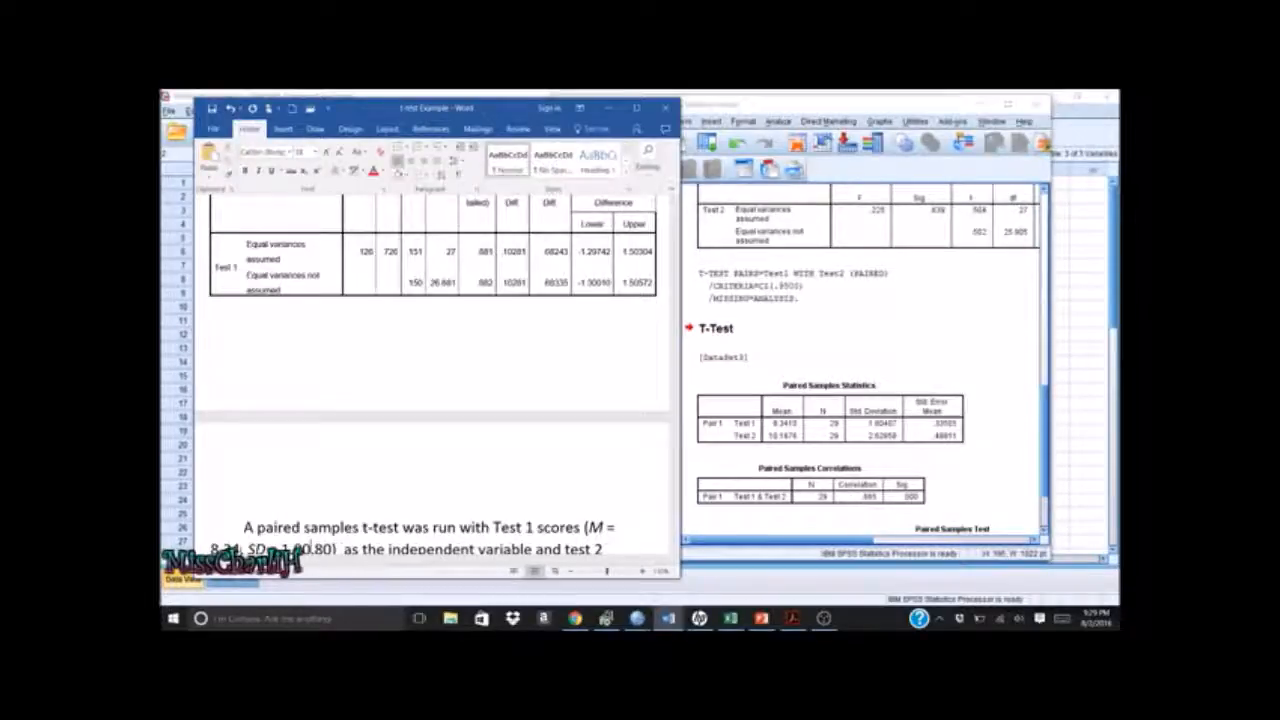
pyautogui.press('Delete')
pyautogui.press('Delete')
pyautogui.press('Delete')
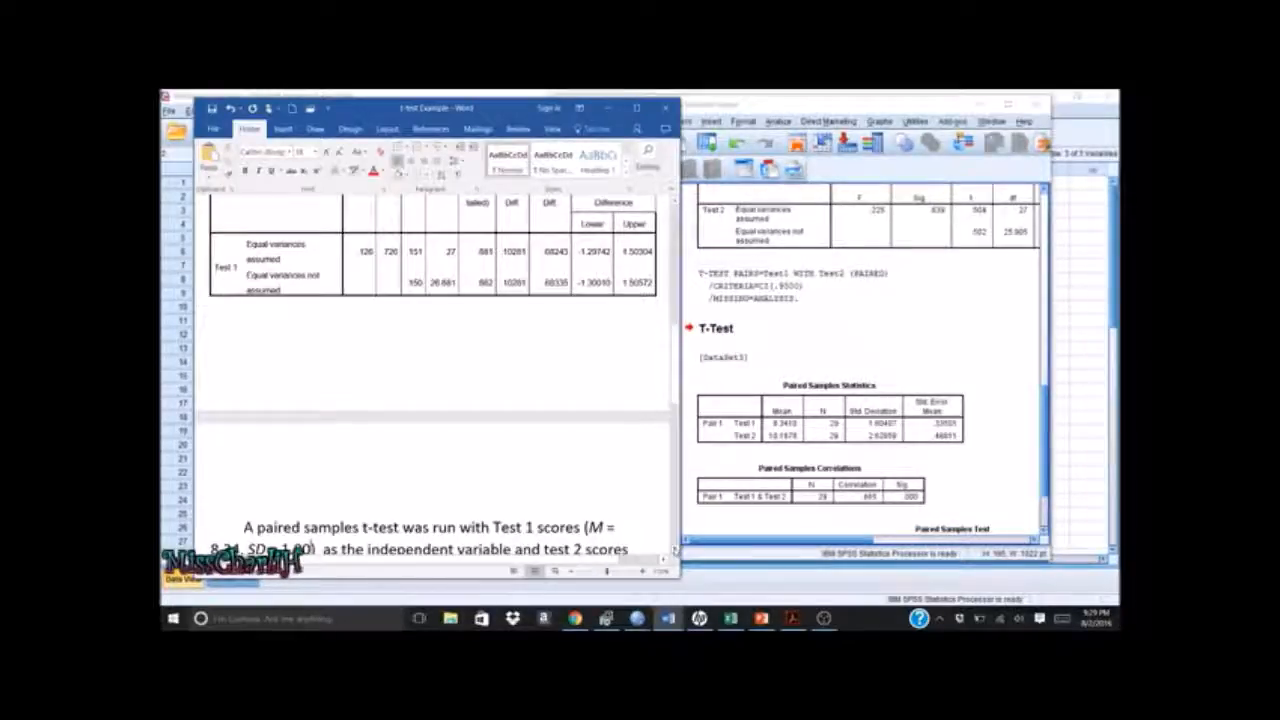
# Paste the copied mean and SD text after "test 2 scores" and add an opening parenthesis before it
pyautogui.scroll(-2, 659, 537)
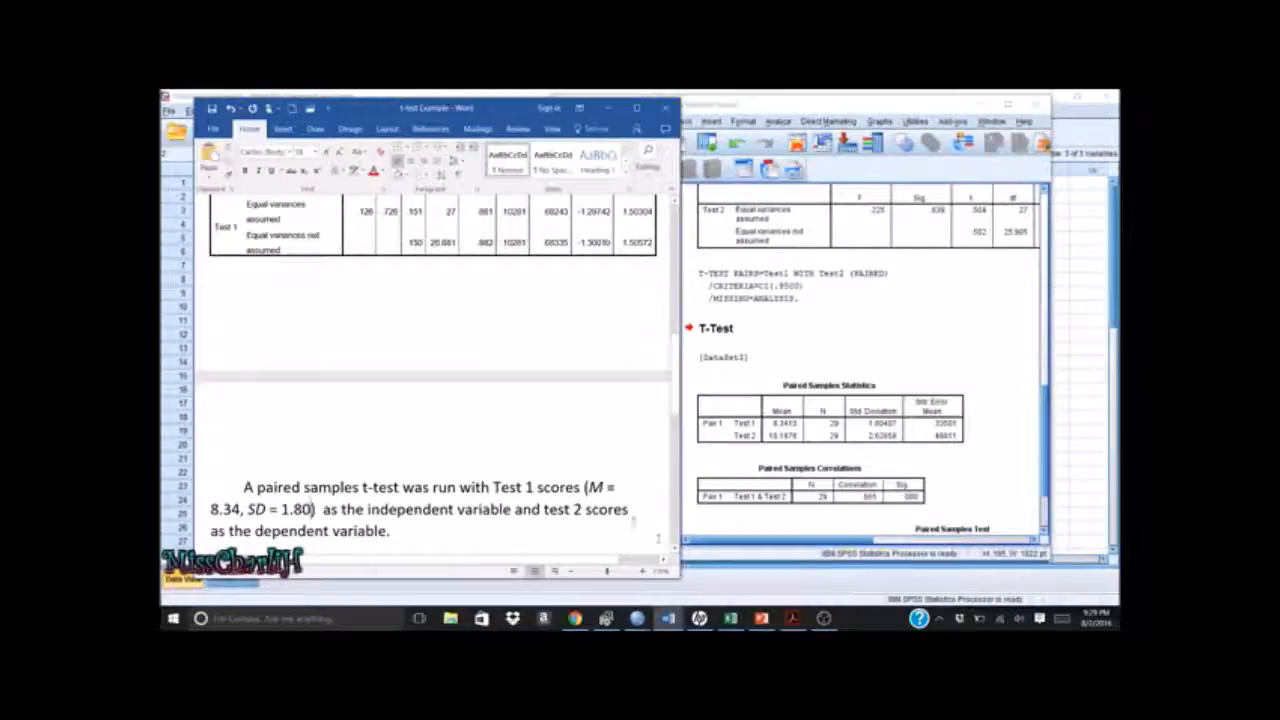
pyautogui.rightClick(634, 515)
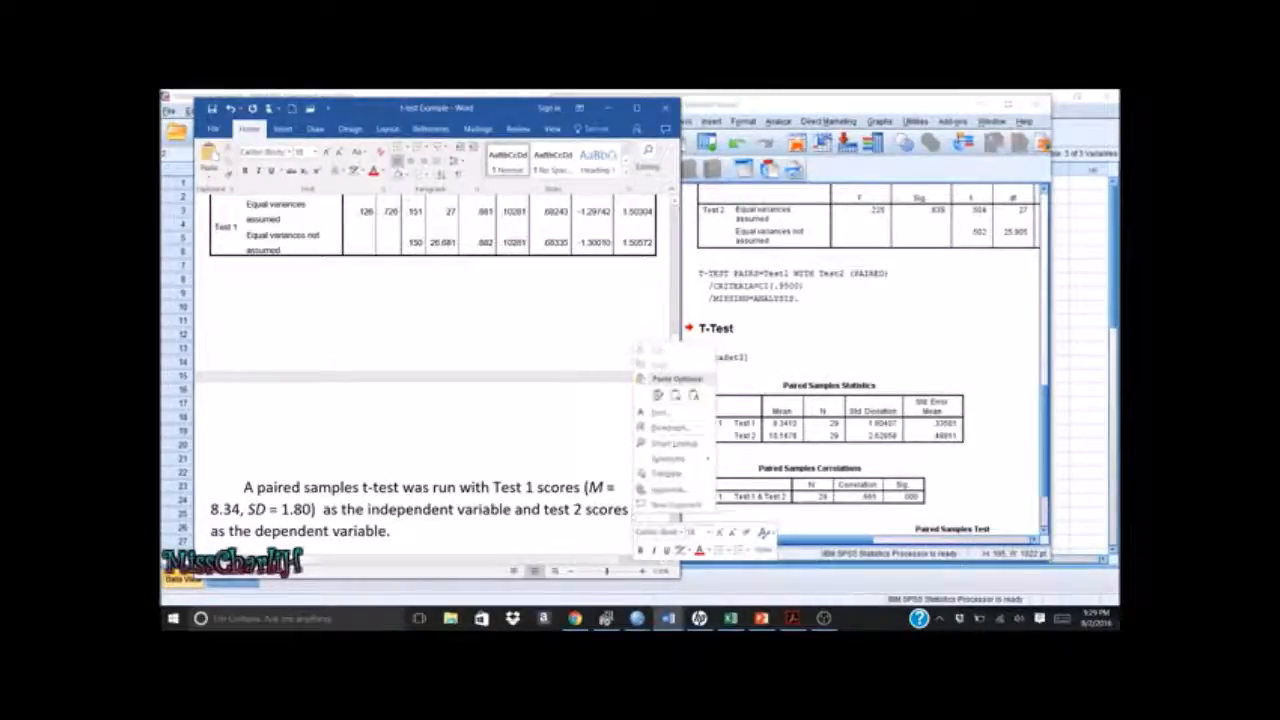
pyautogui.click(658, 395)
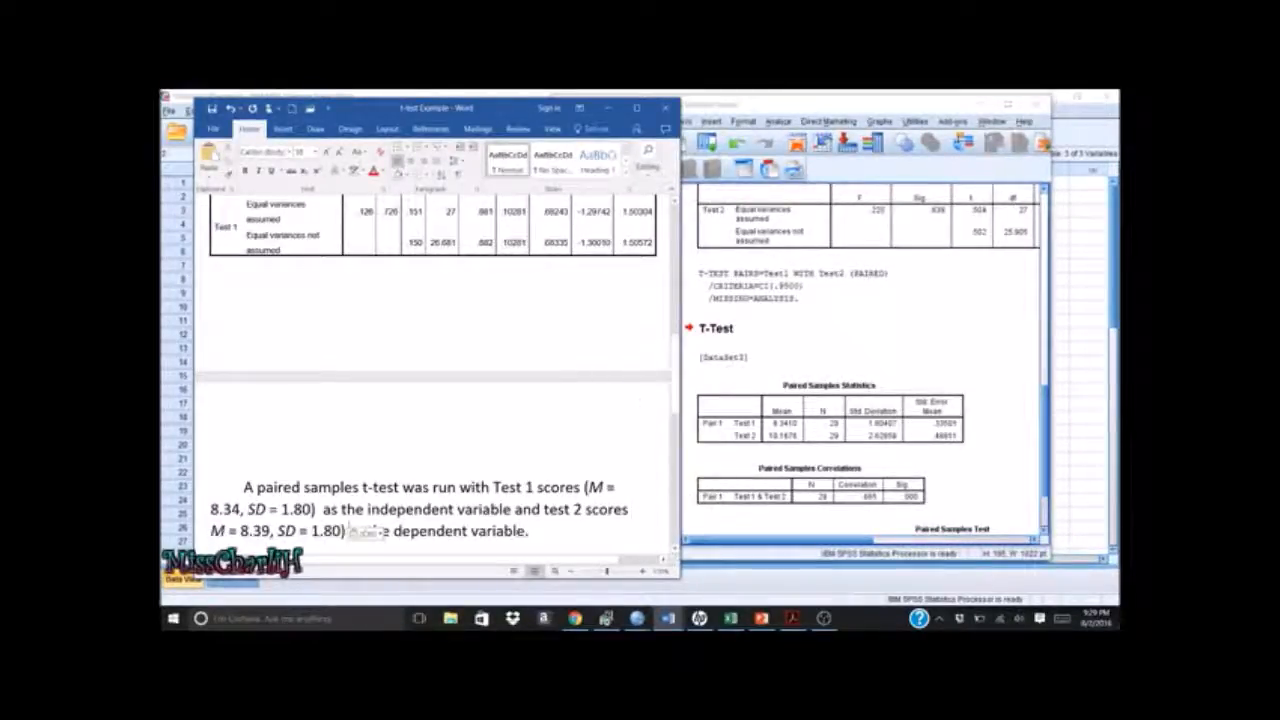
pyautogui.click(212, 531)
pyautogui.write('(')
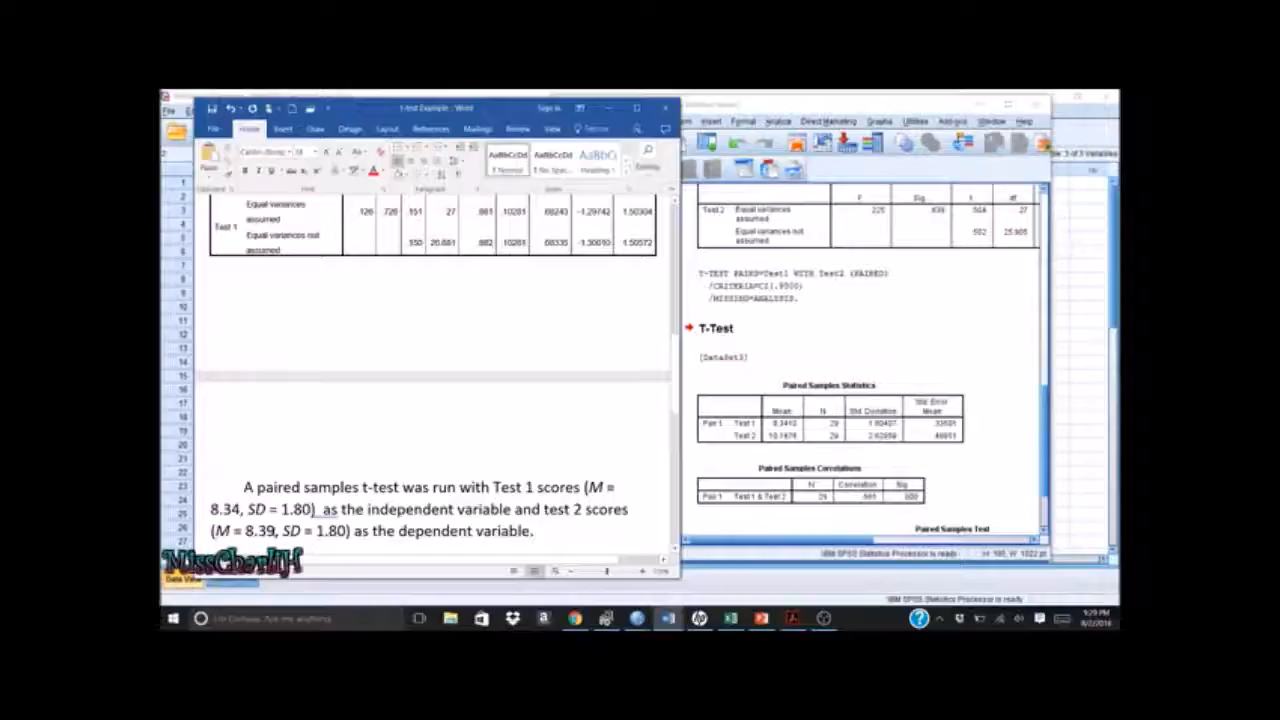
# Set the mean for test 2 scores to 10.17
pyautogui.press('BackSpace')
pyautogui.press('BackSpace')
pyautogui.press('BackSpace')
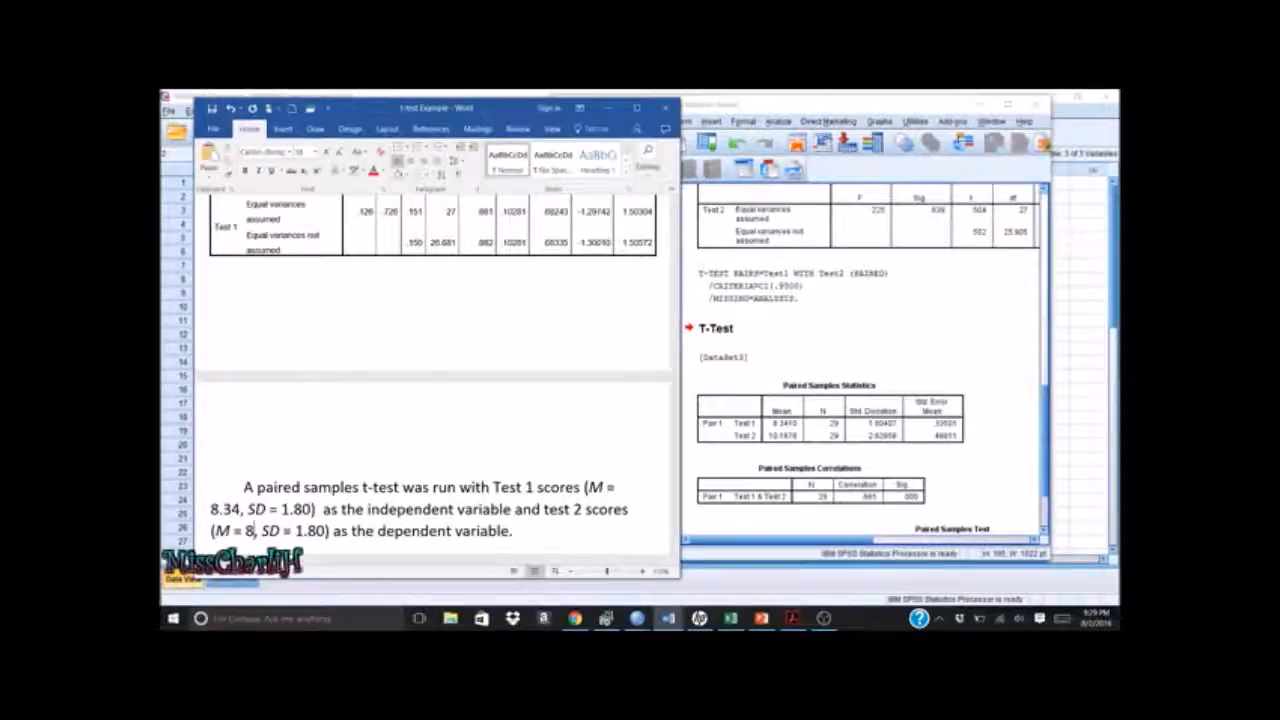
pyautogui.press('BackSpace')
pyautogui.write('10.17')
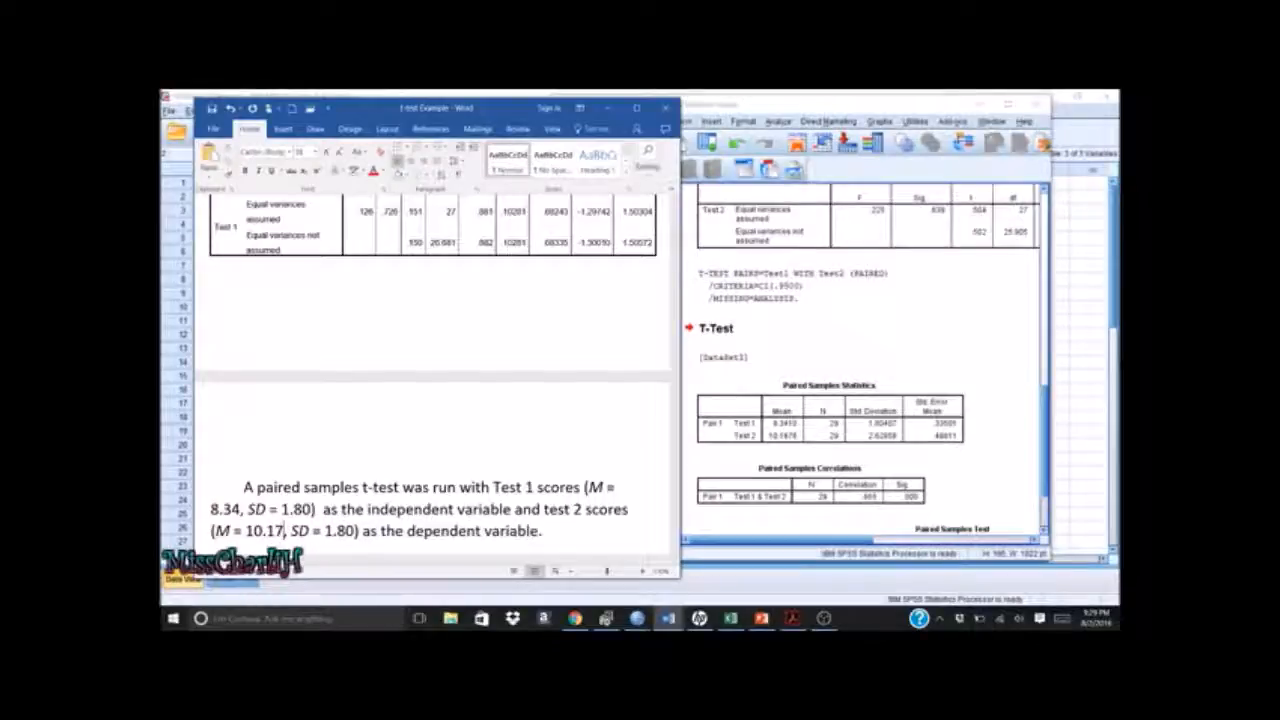
# Set the standard deviation for test 2 scores to 2.63
pyautogui.press('BackSpace')
pyautogui.press('BackSpace')
pyautogui.press('BackSpace')
pyautogui.press('BackSpace')
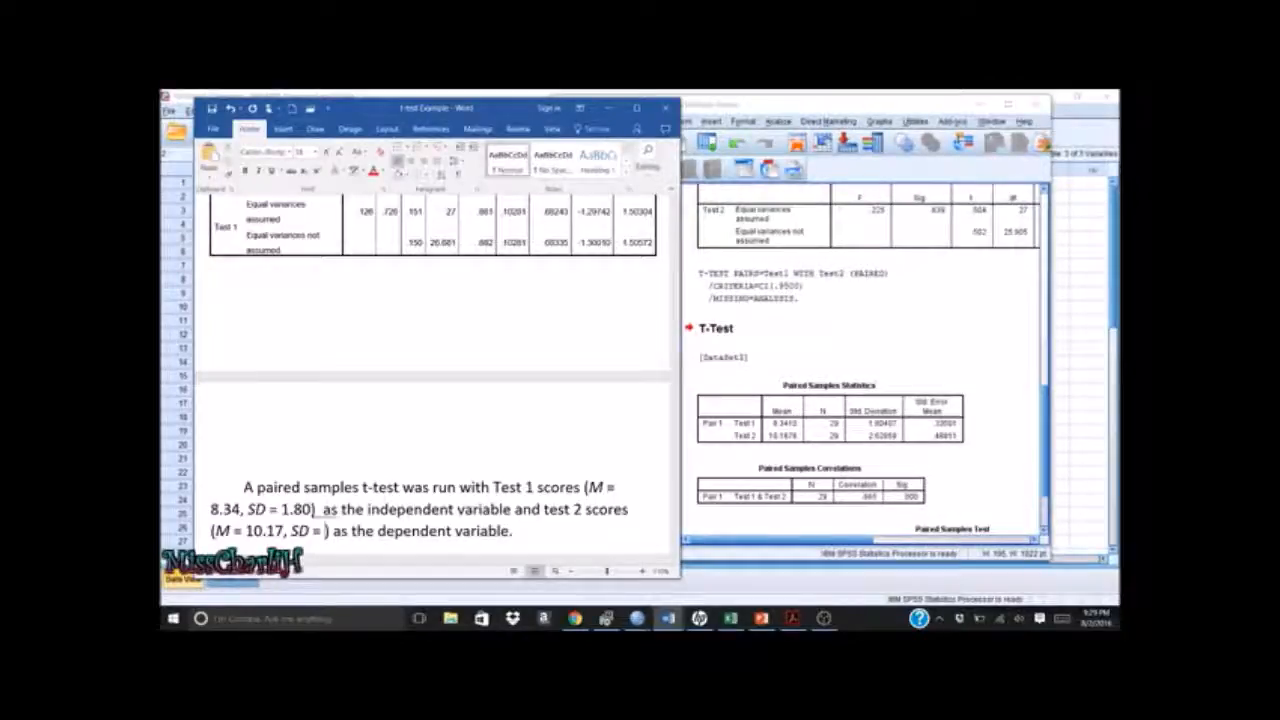
pyautogui.write('2.63')
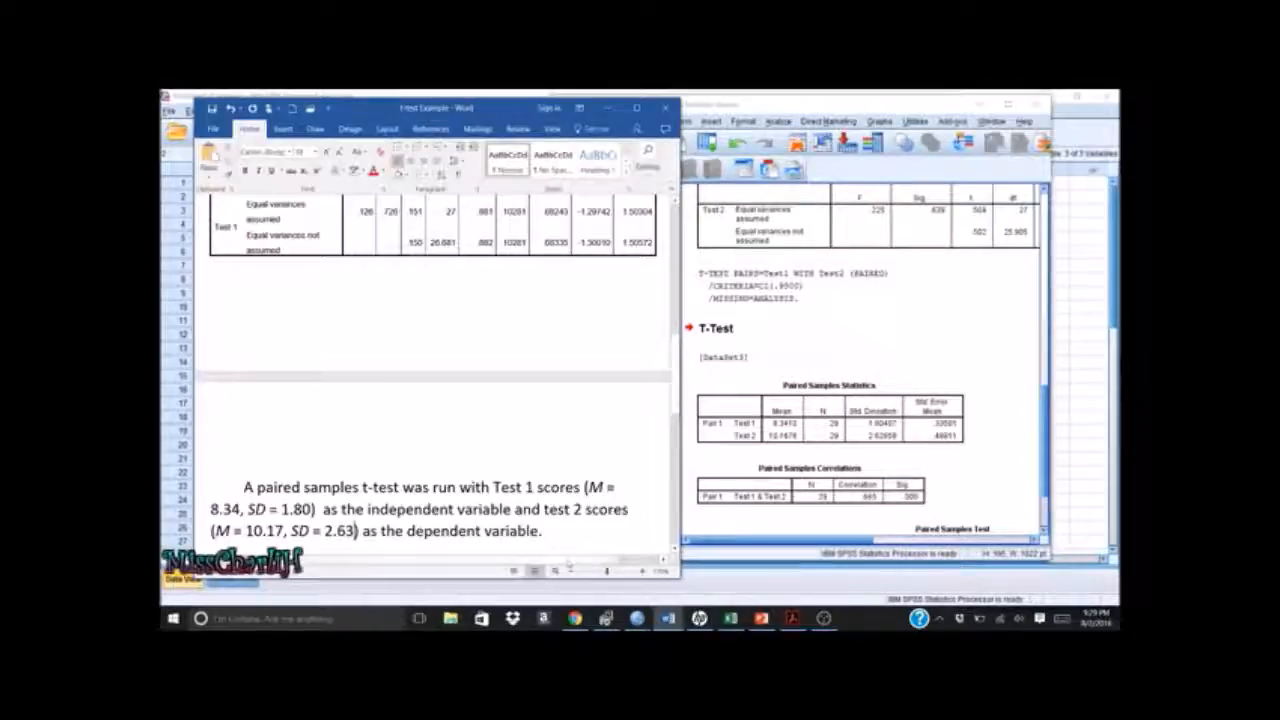
# Remove the extra space before "as the independent variable" in the paired samples paragraph
pyautogui.click(561, 531)
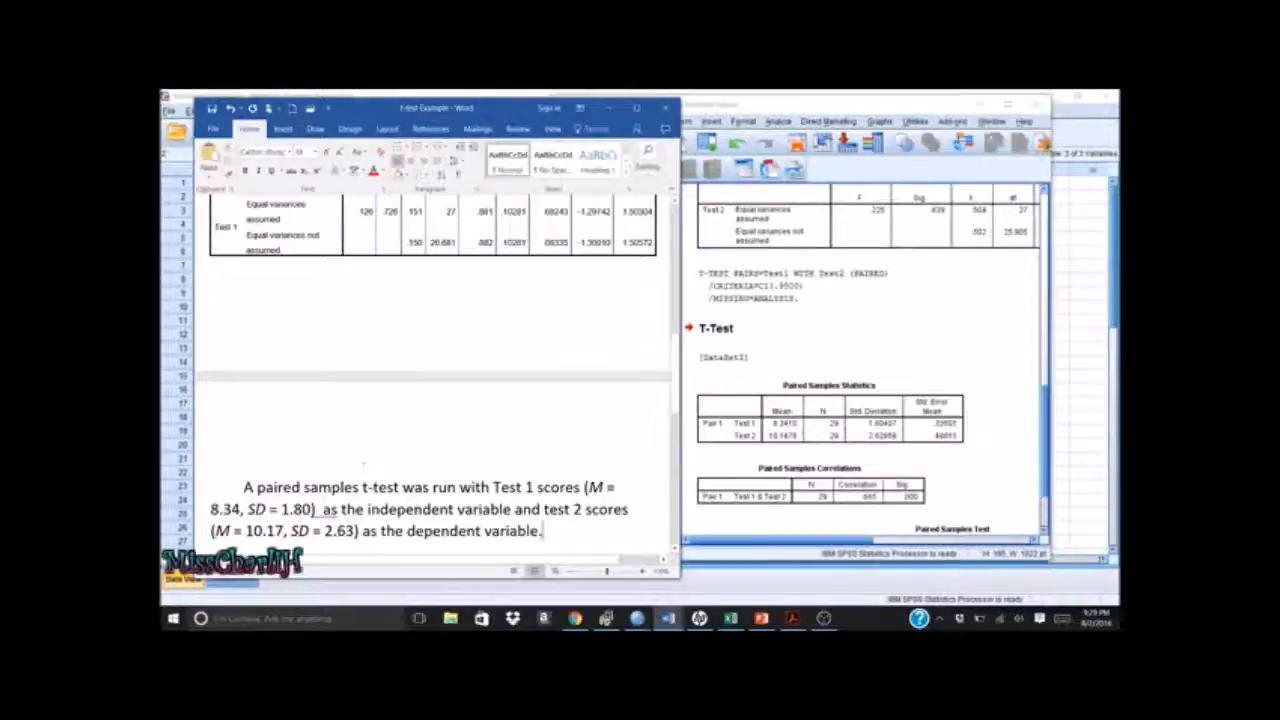
pyautogui.click(322, 509)
pyautogui.press('BackSpace')
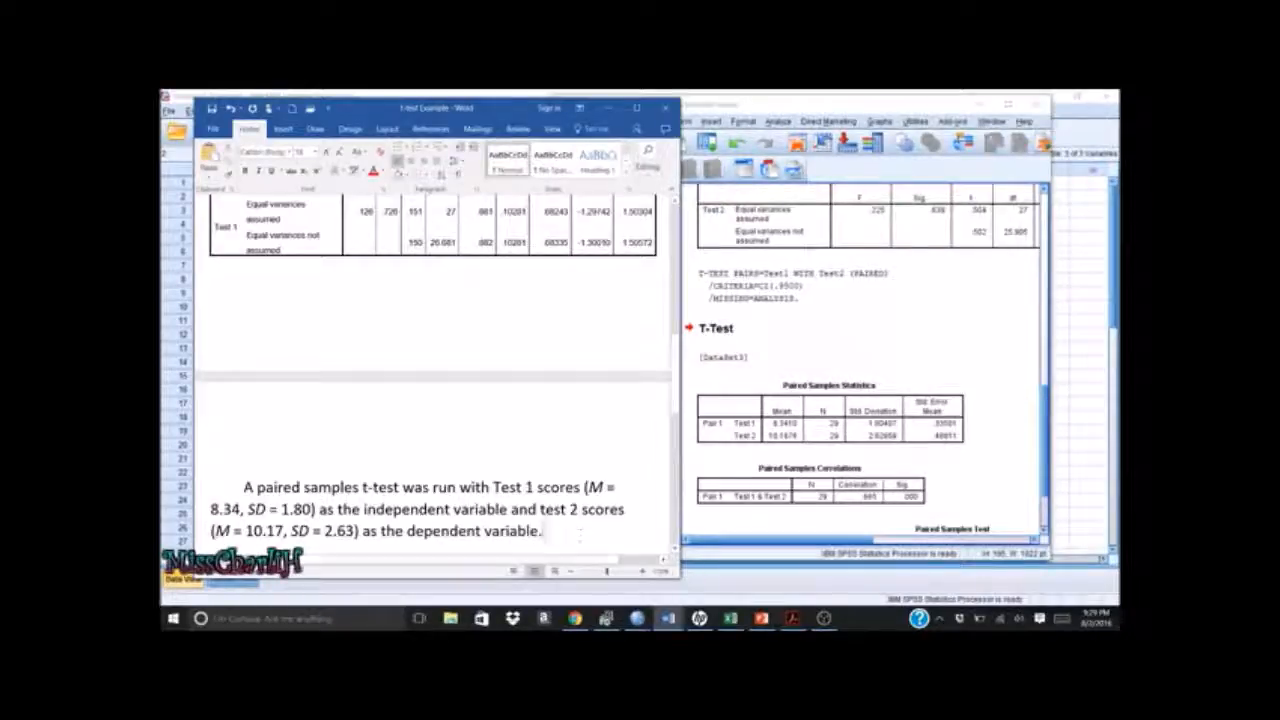
# Begin a new sentence at the end of the paragraph with "Results of the paired samples t-test"
pyautogui.write('Res')
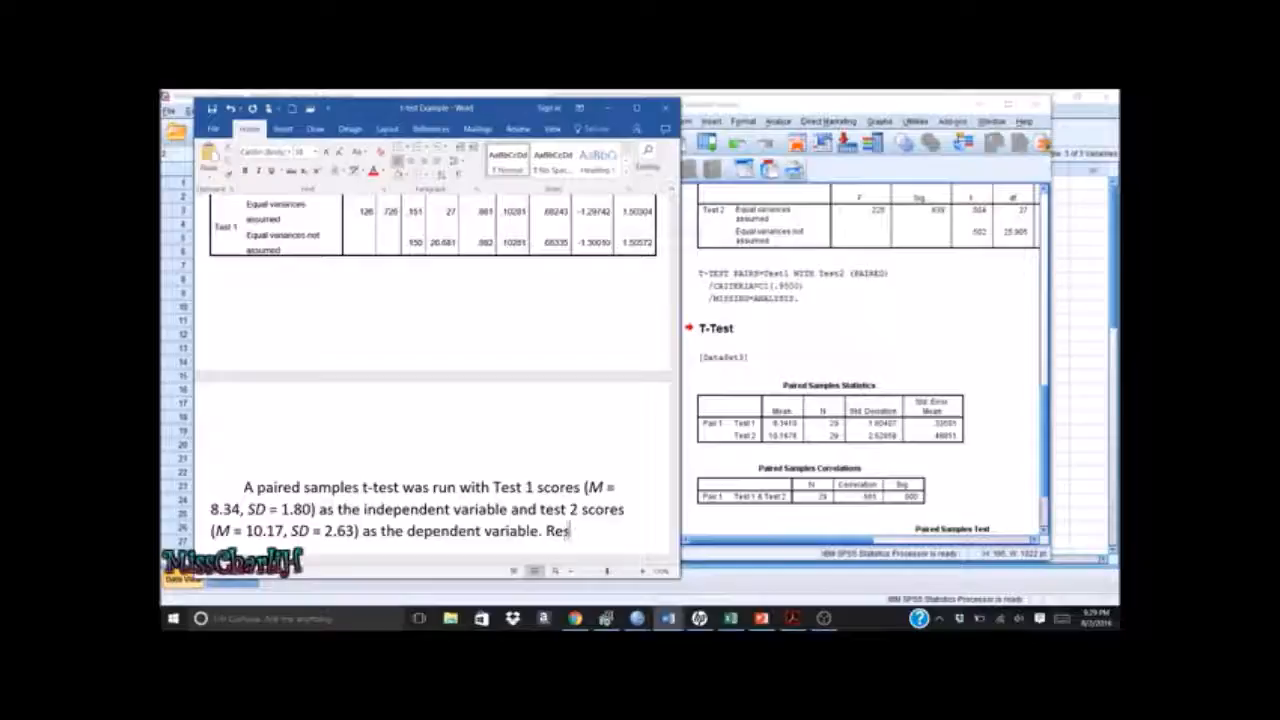
pyautogui.write('ults of')
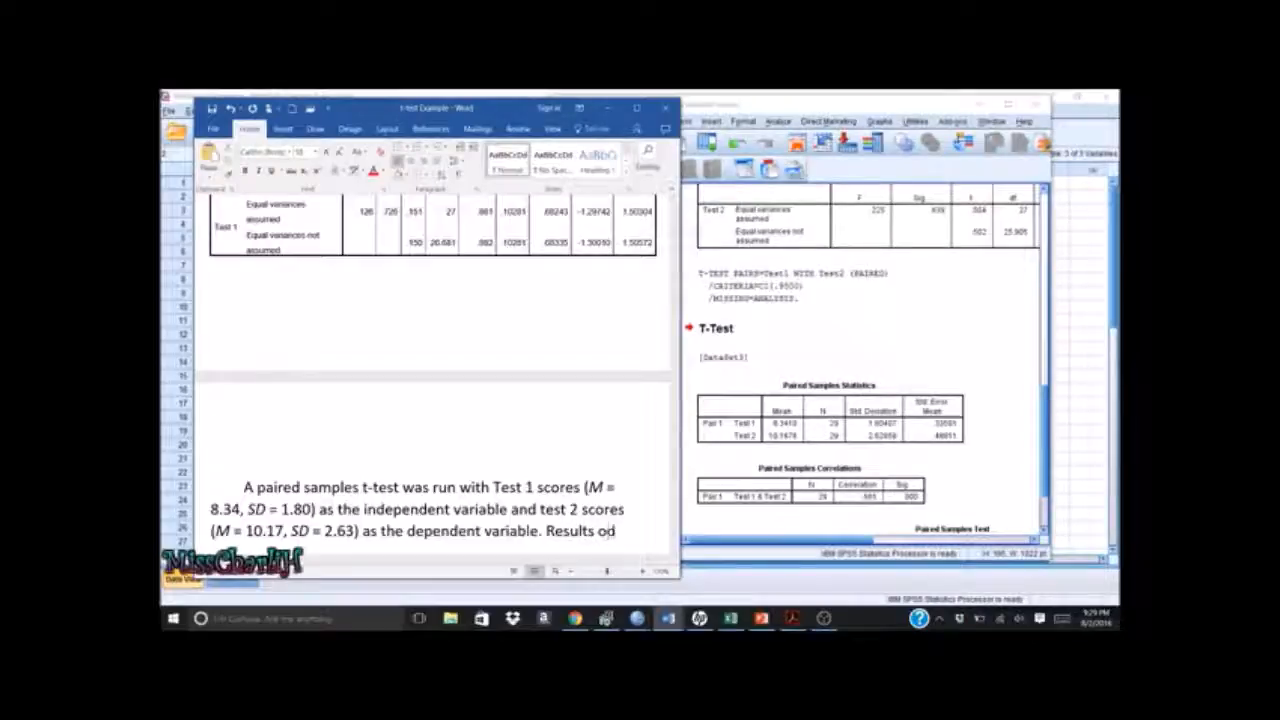
pyautogui.write(' the p')
pyautogui.write('aired')
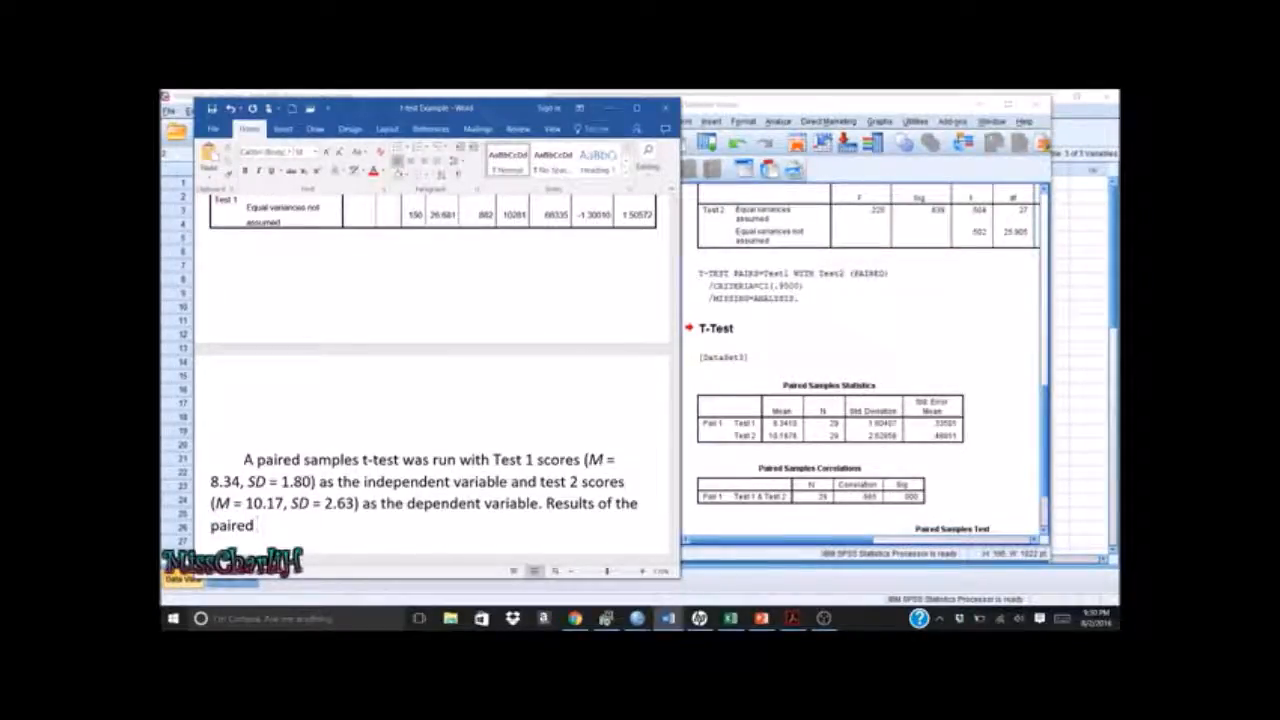
pyautogui.write(' samples t-test ')
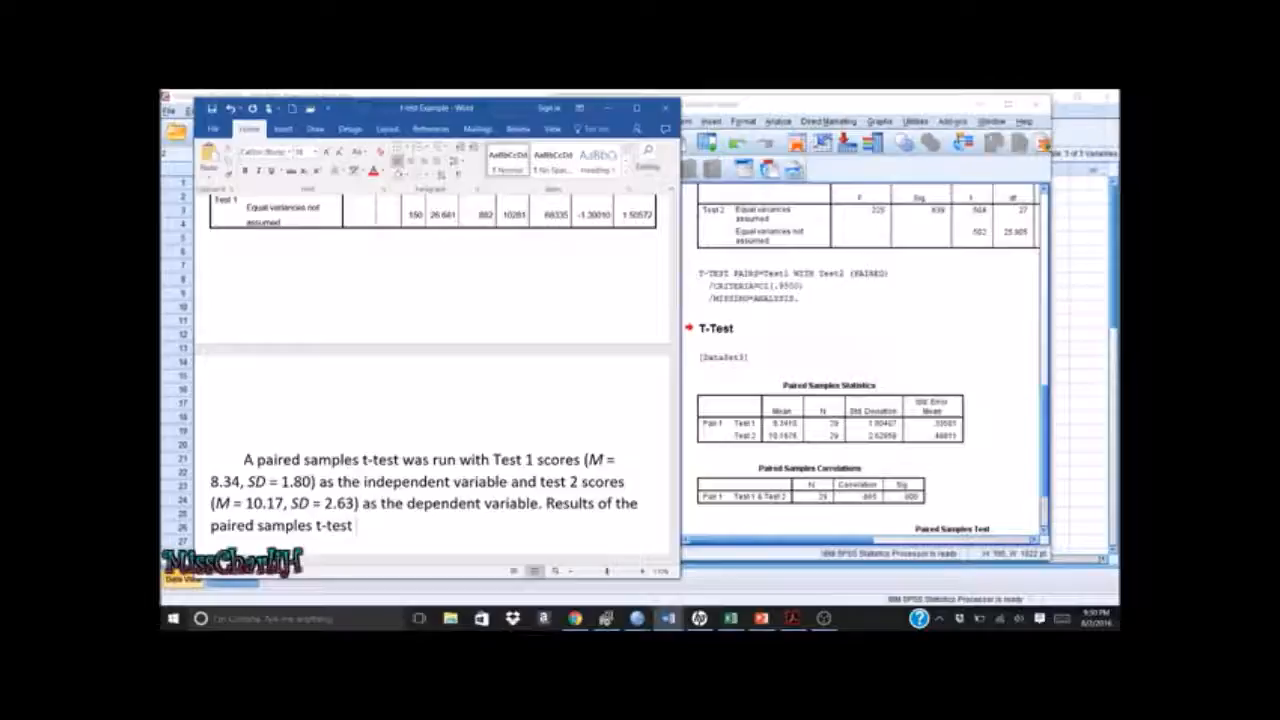
pyautogui.write('showed tha')
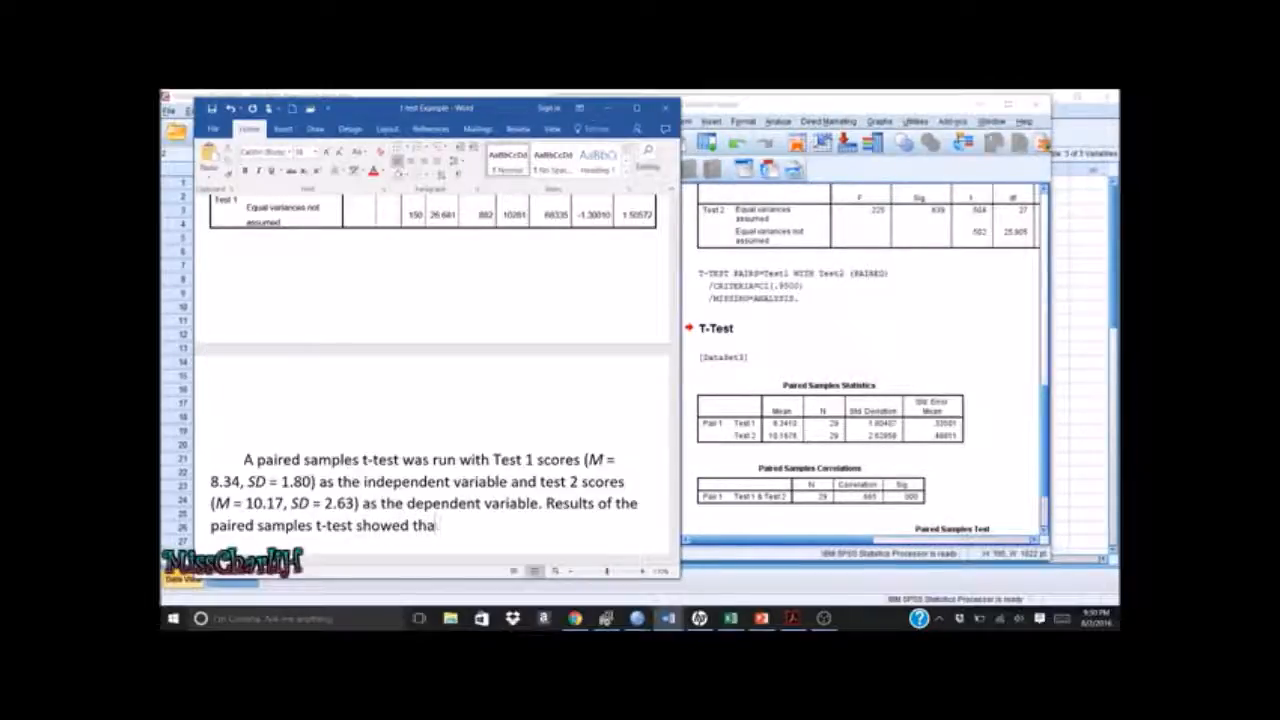
pyautogui.press('BackSpace')
pyautogui.press('BackSpace')
pyautogui.press('BackSpace')
pyautogui.press('BackSpace')
pyautogui.press('BackSpace')
pyautogui.press('BackSpace')
pyautogui.press('BackSpace')
pyautogui.press('BackSpace')
pyautogui.press('BackSpace')
pyautogui.press('BackSpace')
pyautogui.press('BackSpace')
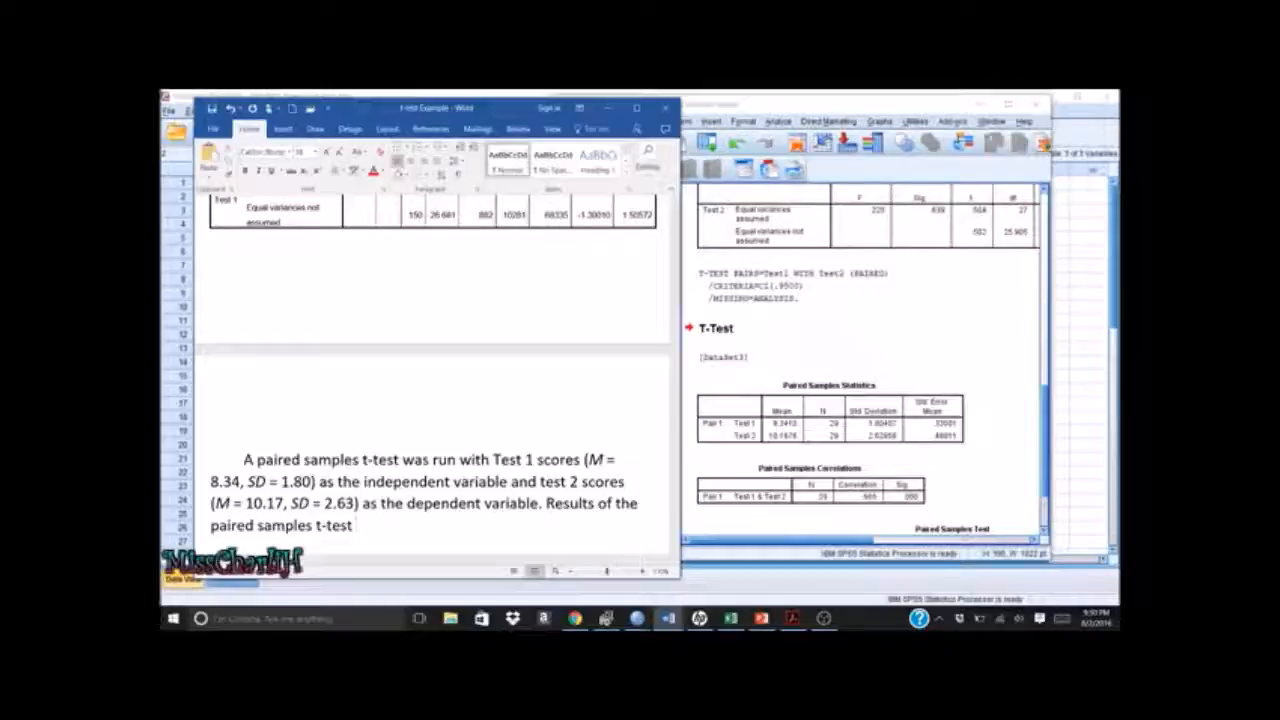
# Continue the results sentence with "indicated that test 2 was significantly higher scores"
pyautogui.write('indicated that ')
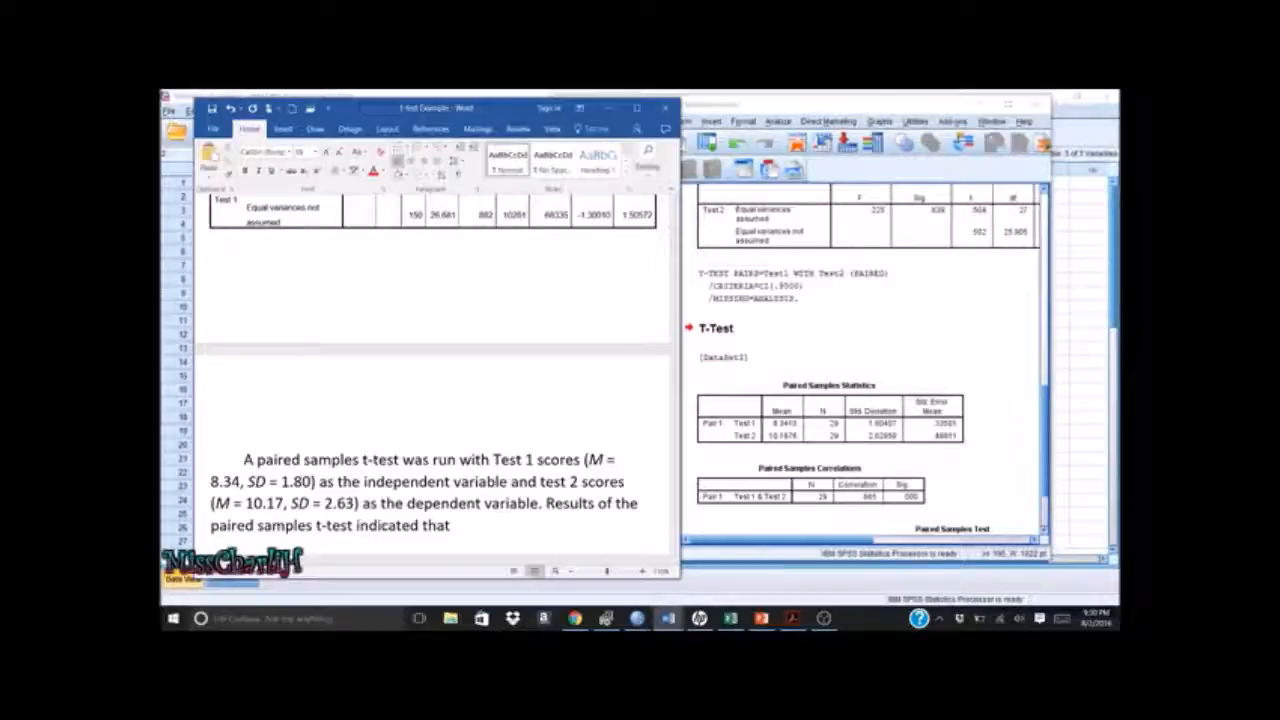
pyautogui.write('test 2 wa')
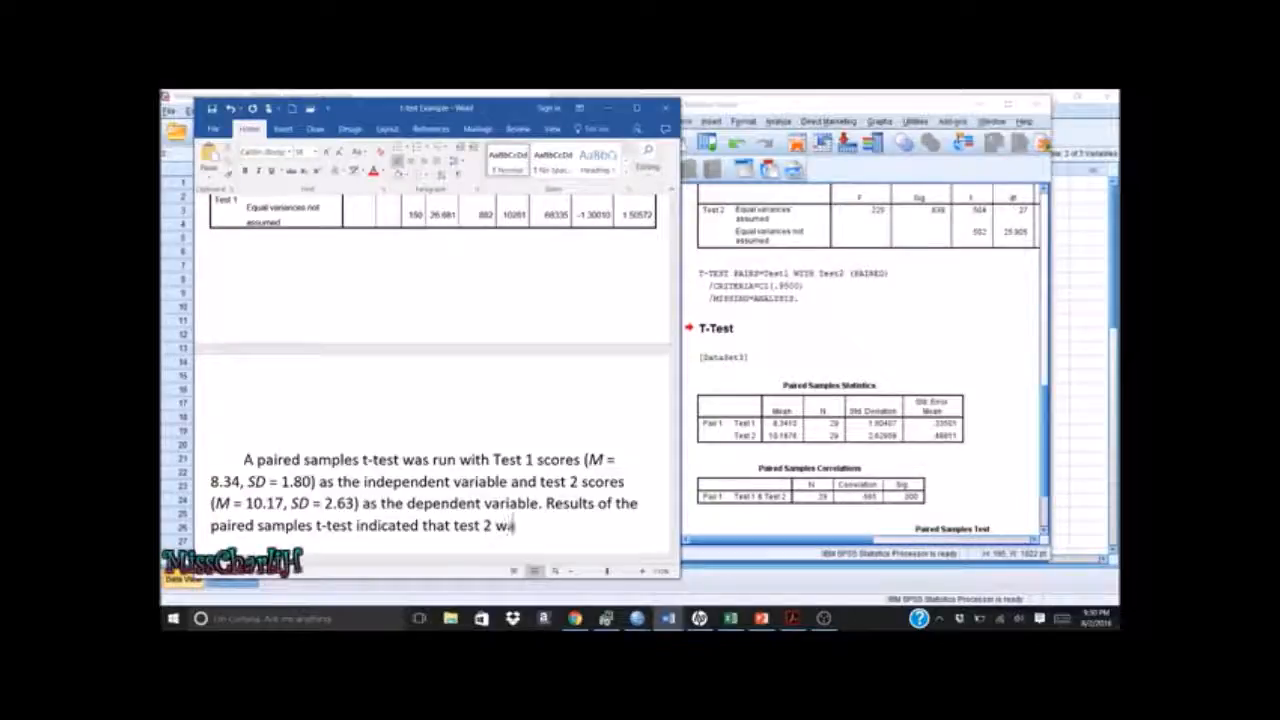
pyautogui.write('s significant')
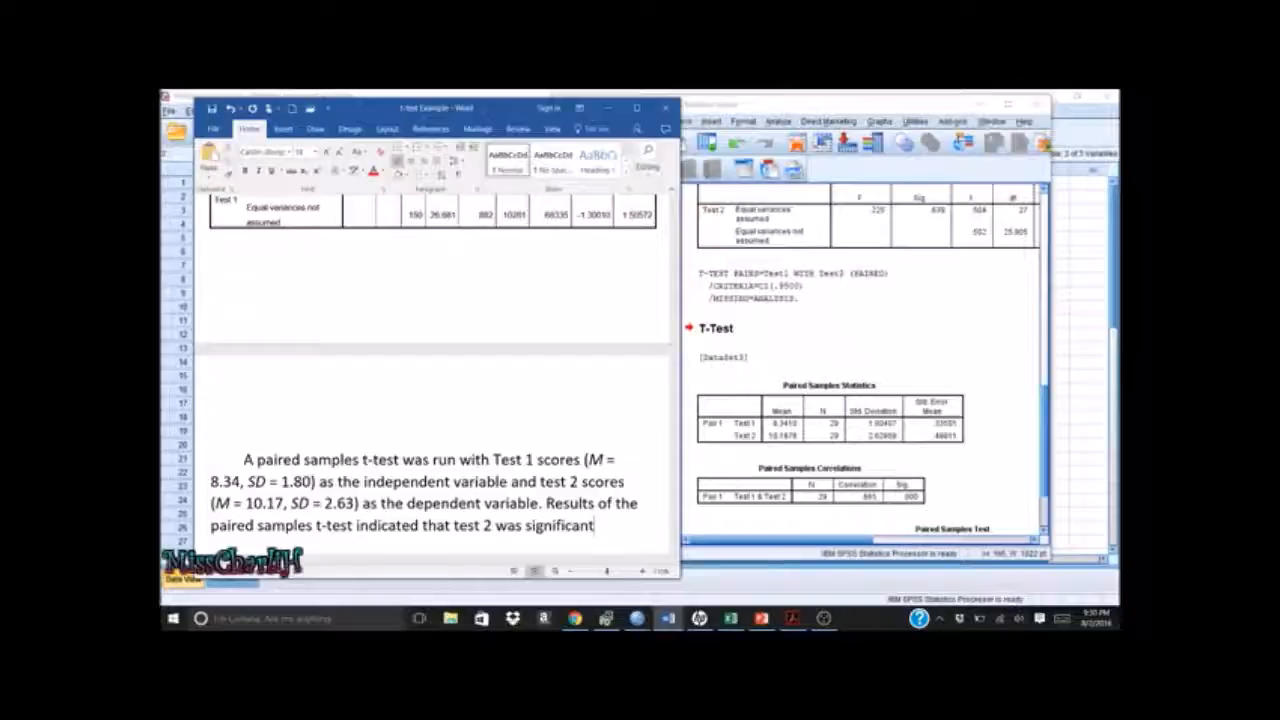
pyautogui.write('ly')
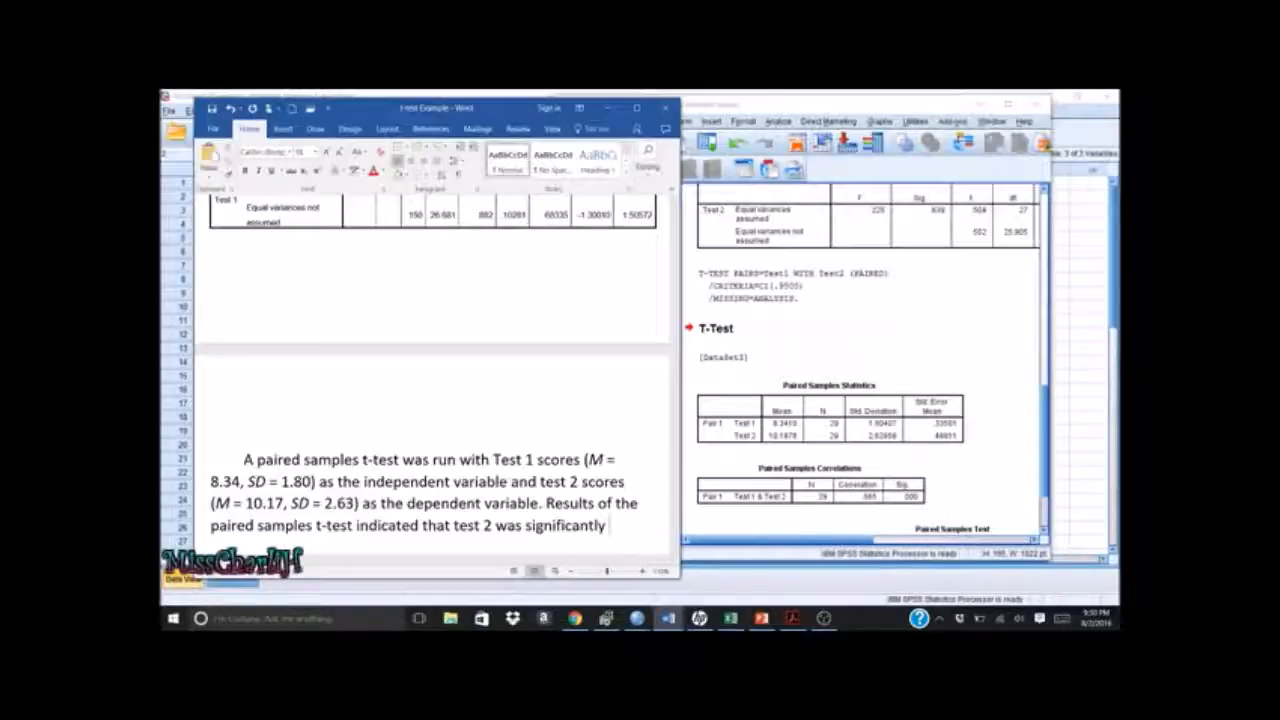
pyautogui.write('higher')
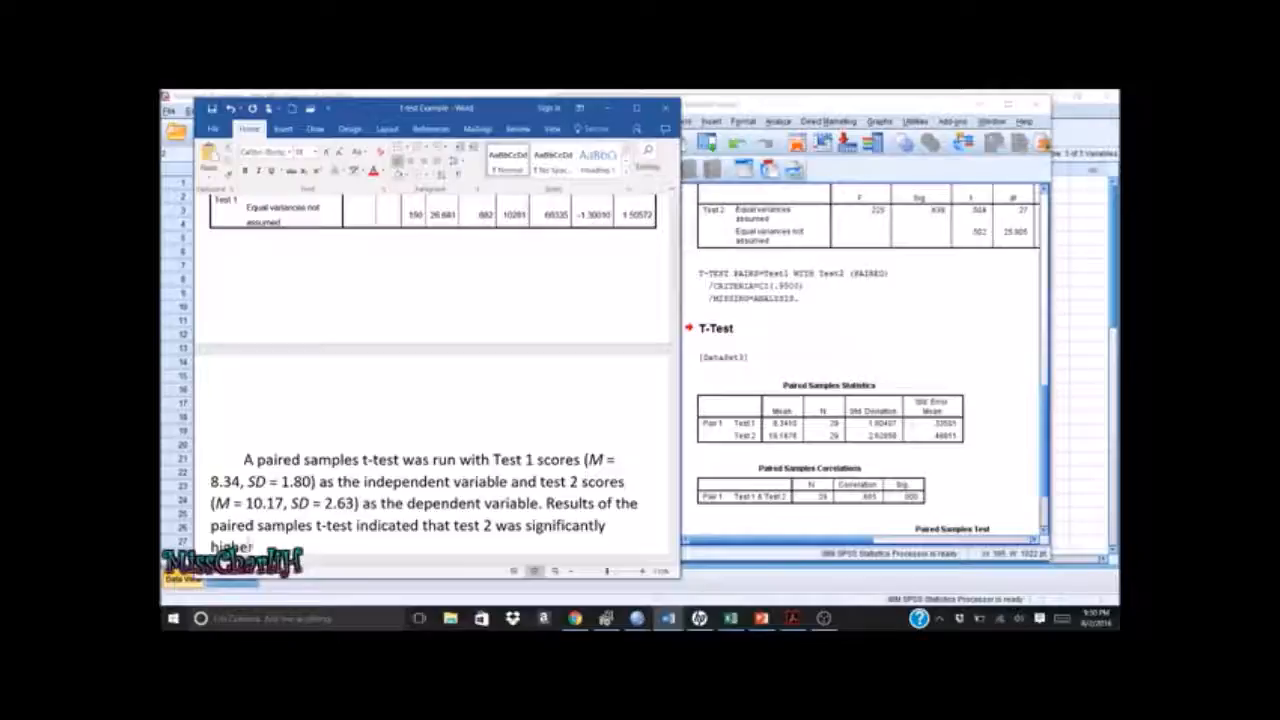
pyautogui.press('BackSpace')
pyautogui.press('BackSpace')
pyautogui.press('BackSpace')
pyautogui.press('BackSpace')
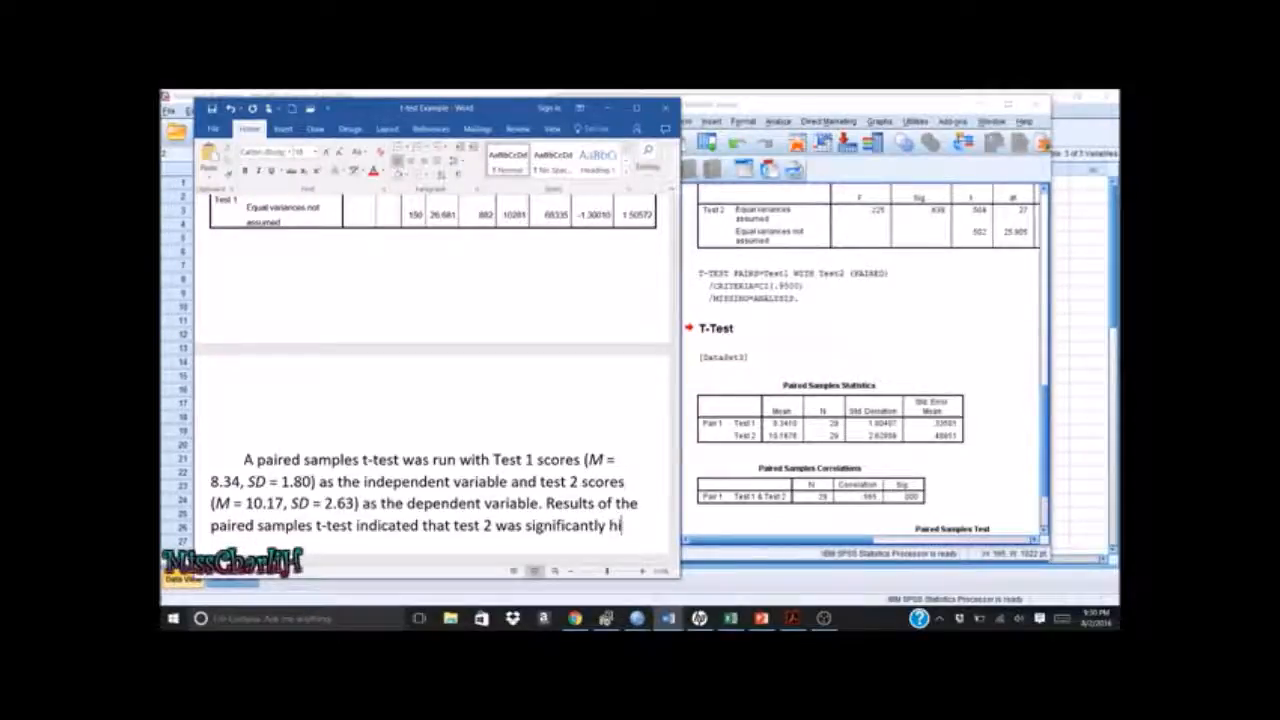
pyautogui.write('gher scores')
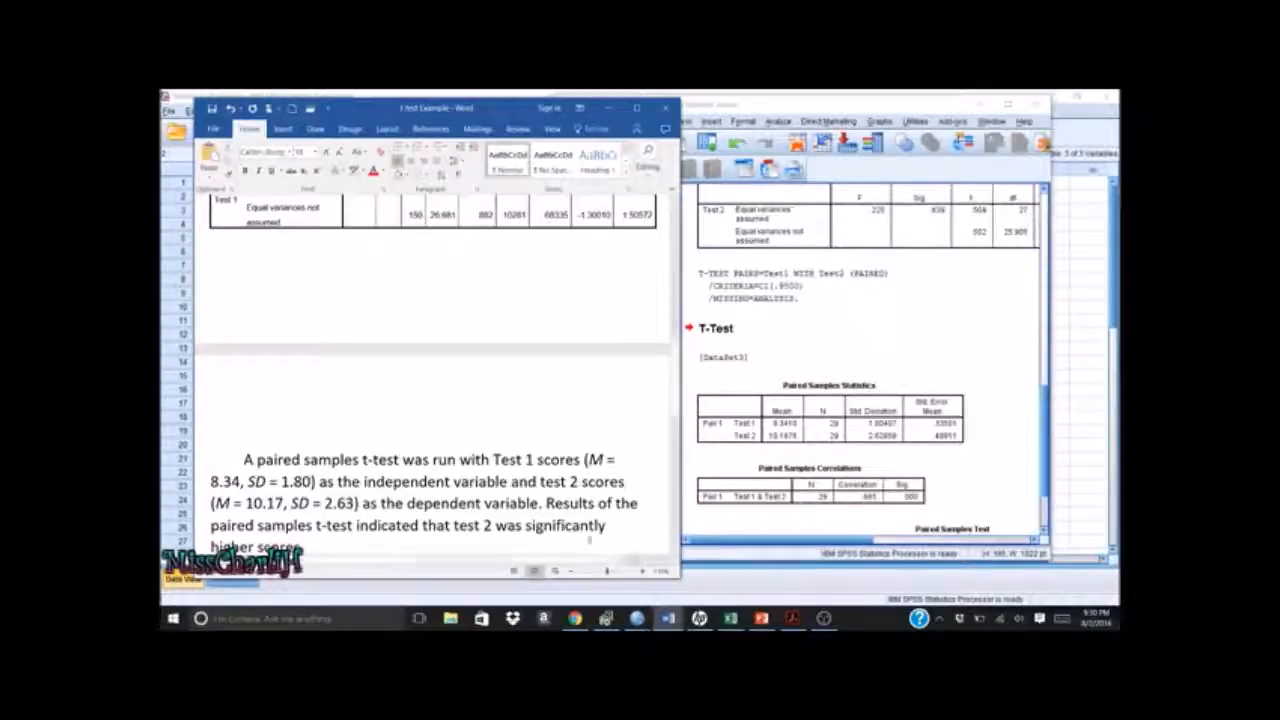
# Replace "was" with "had" before "significantly" in the results sentence
pyautogui.click(522, 525)
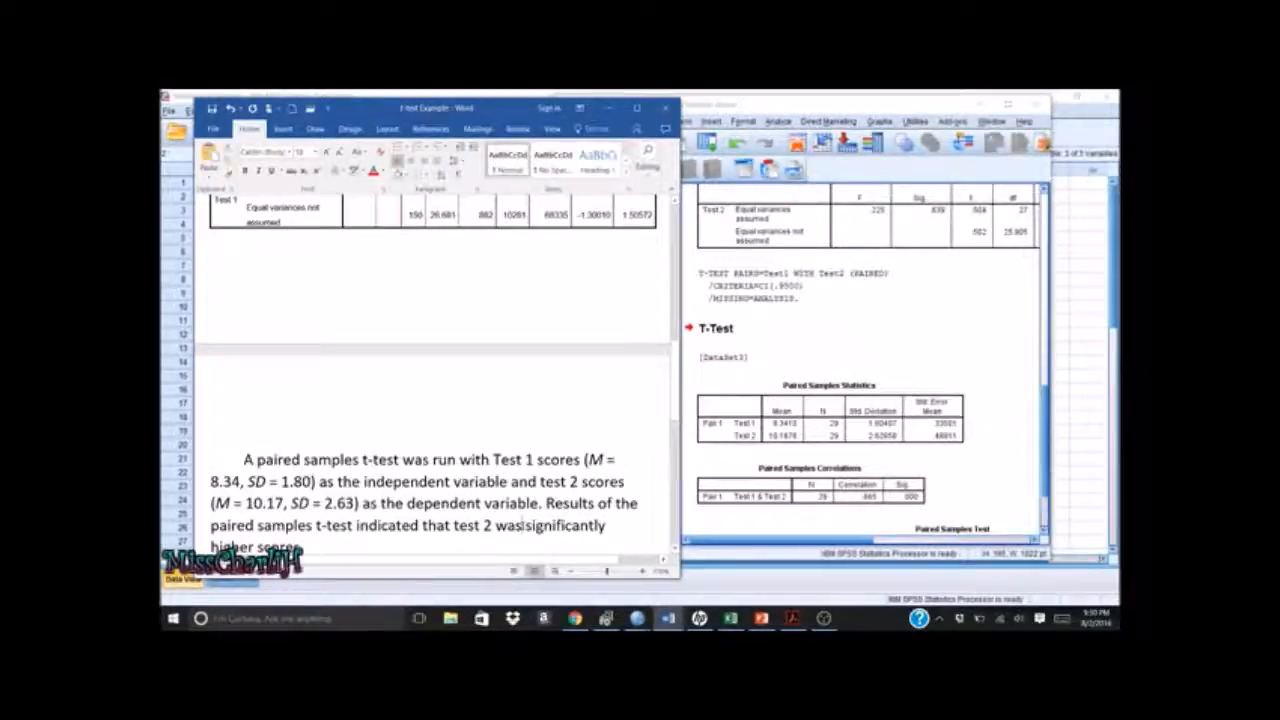
pyautogui.press('BackSpace')
pyautogui.press('BackSpace')
pyautogui.press('BackSpace')
pyautogui.press('BackSpace')
pyautogui.write('had ')
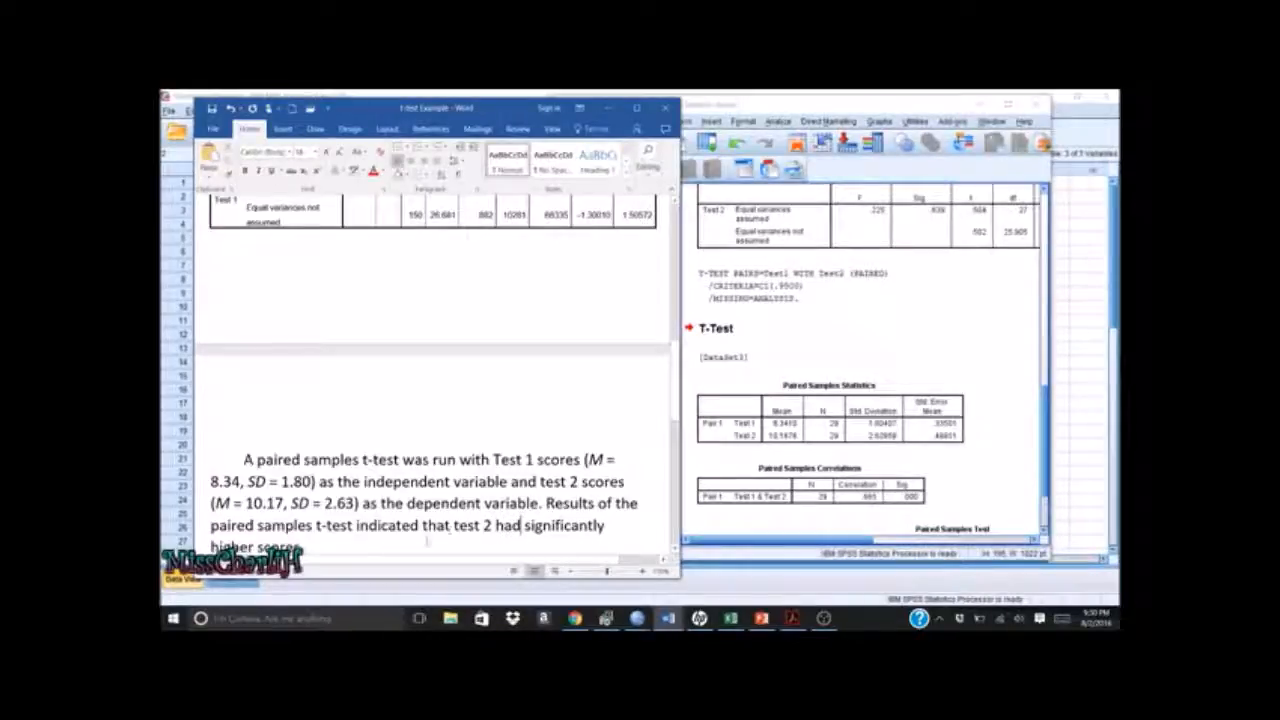
# Extend the results sentence with "than test 1" and leave it without a closing period
pyautogui.write(' than ')
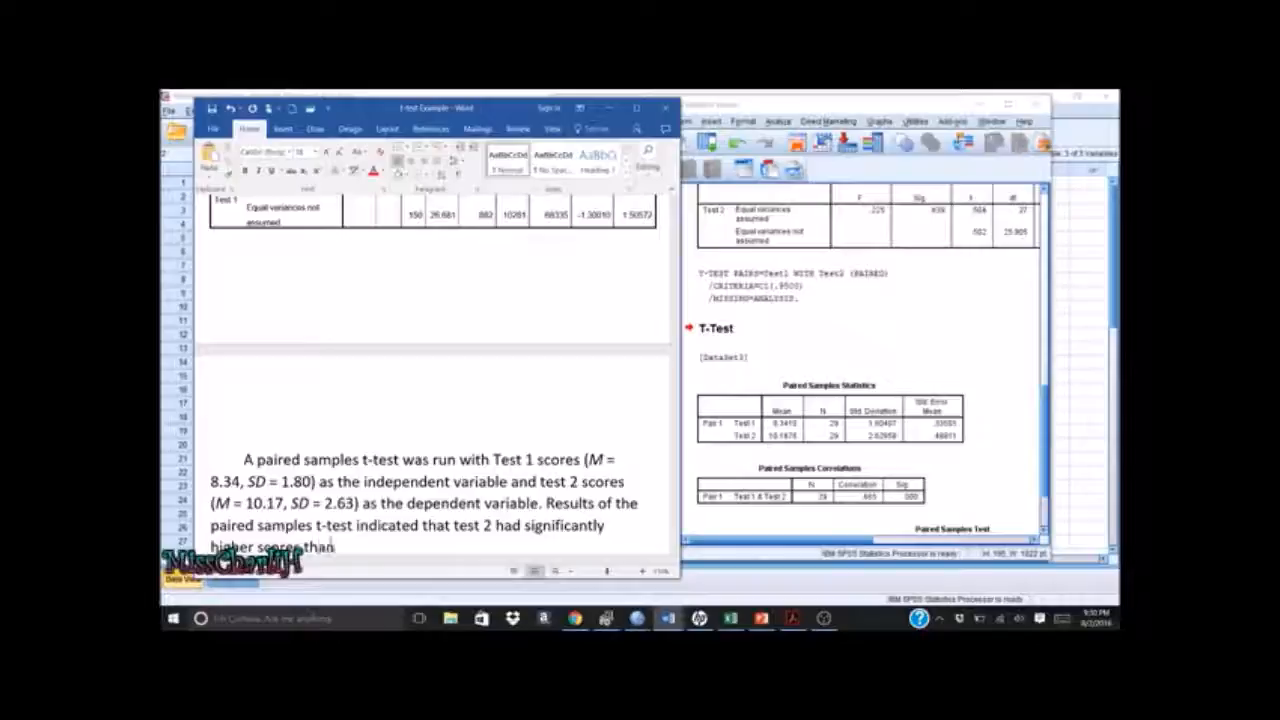
pyautogui.write('test')
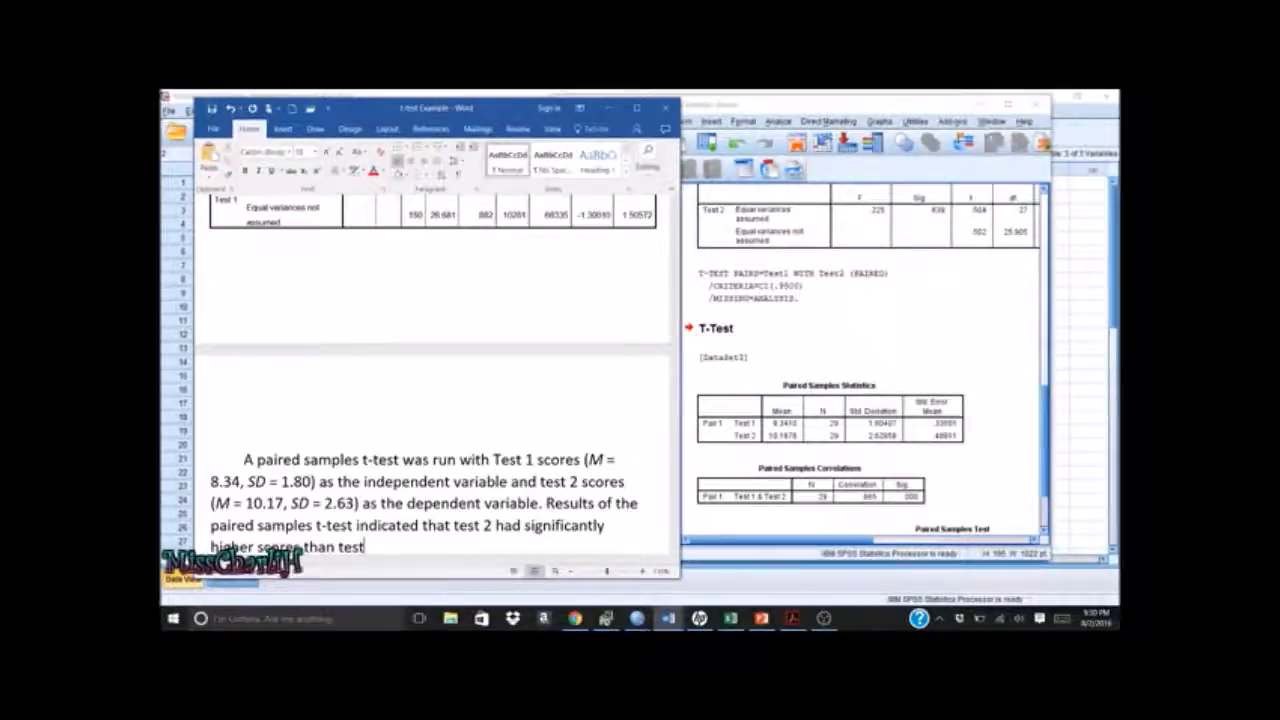
pyautogui.write(' 1.')
pyautogui.press('BackSpace')
# Add the t statistic from the SPSS Paired Samples Test table as "t(28) = 5.011," followed by "p ="
pyautogui.write('t')
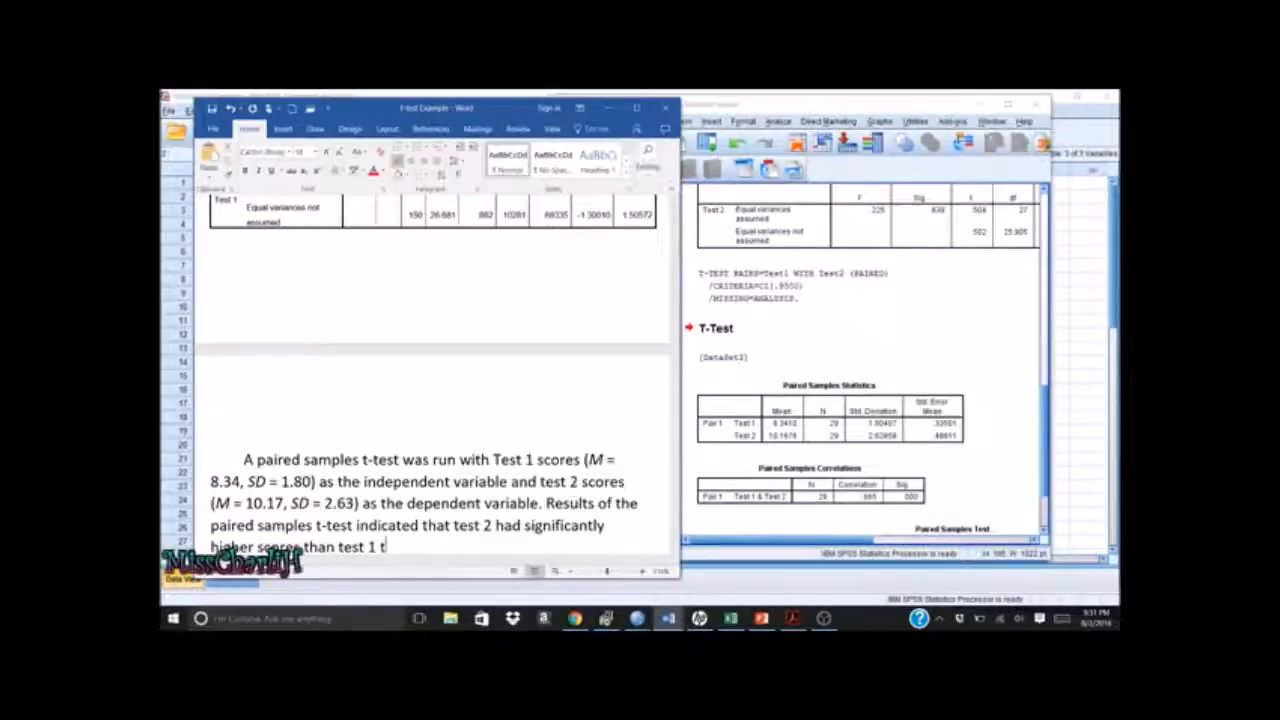
pyautogui.write('(')
pyautogui.click(1044, 531)
pyautogui.click(1044, 531)
pyautogui.click(1044, 531)
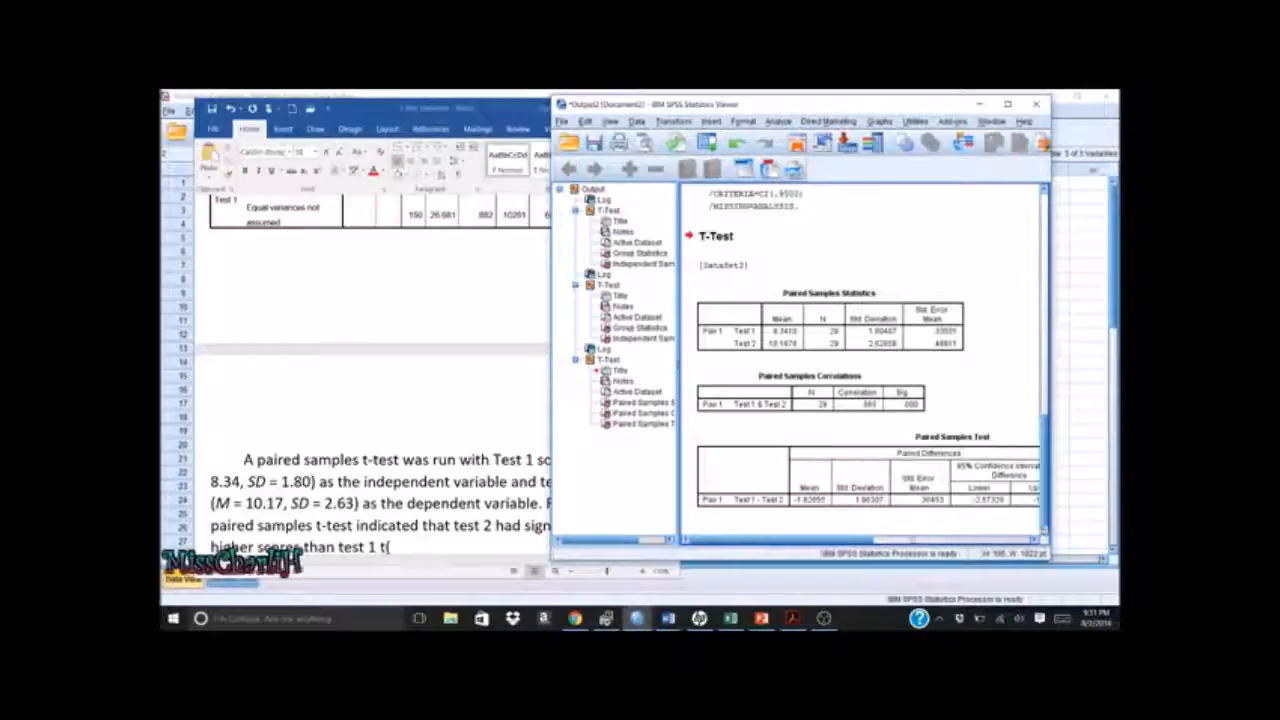
pyautogui.moveTo(861, 541); pyautogui.dragTo(903, 543)
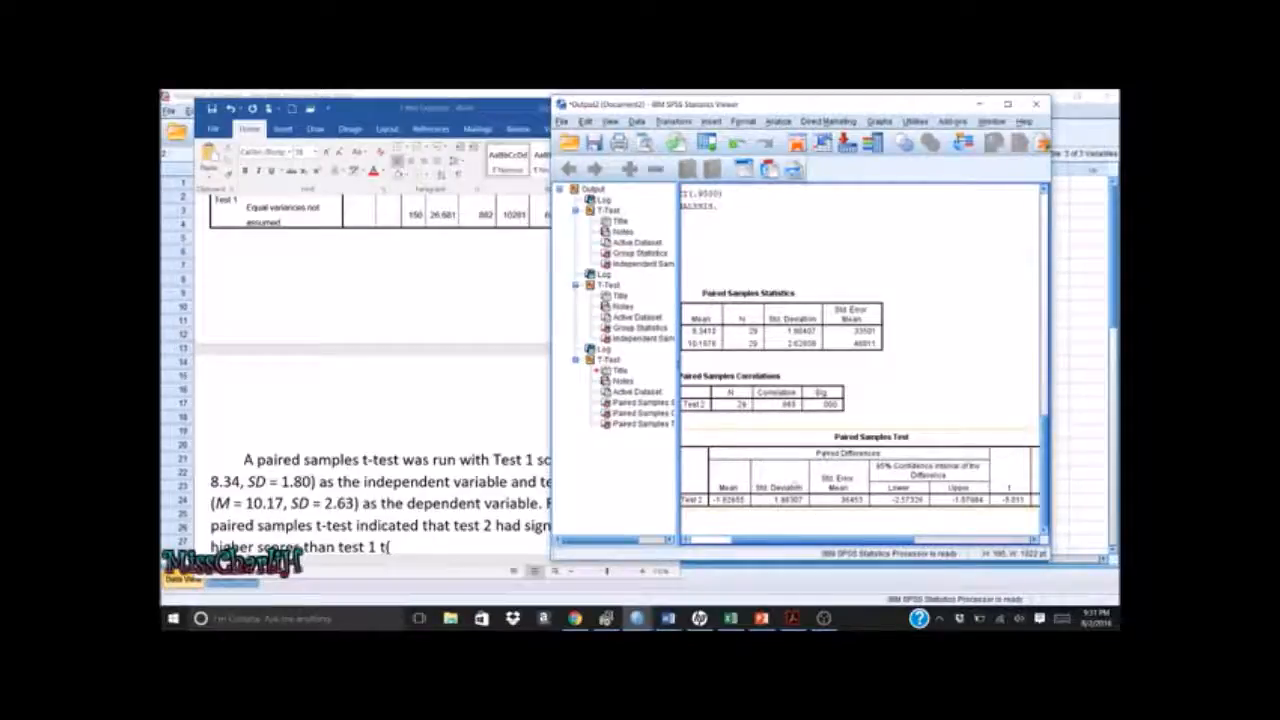
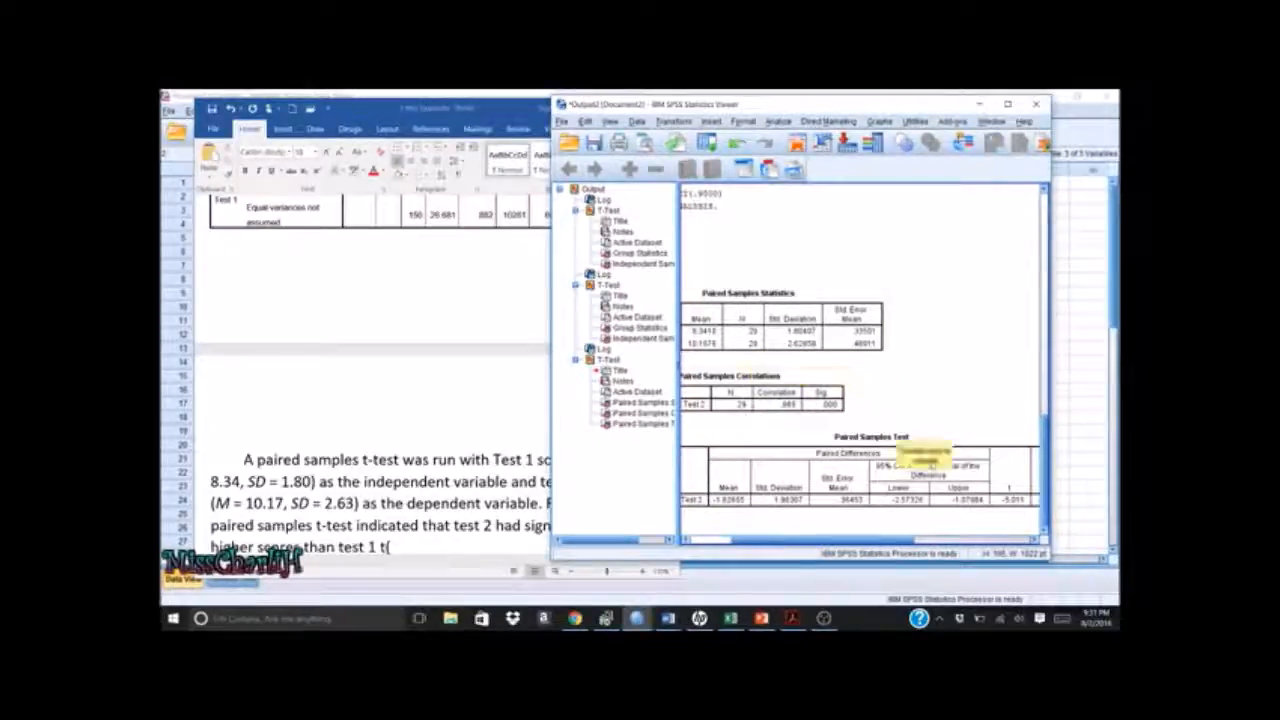
pyautogui.moveTo(860, 541); pyautogui.dragTo(958, 541)
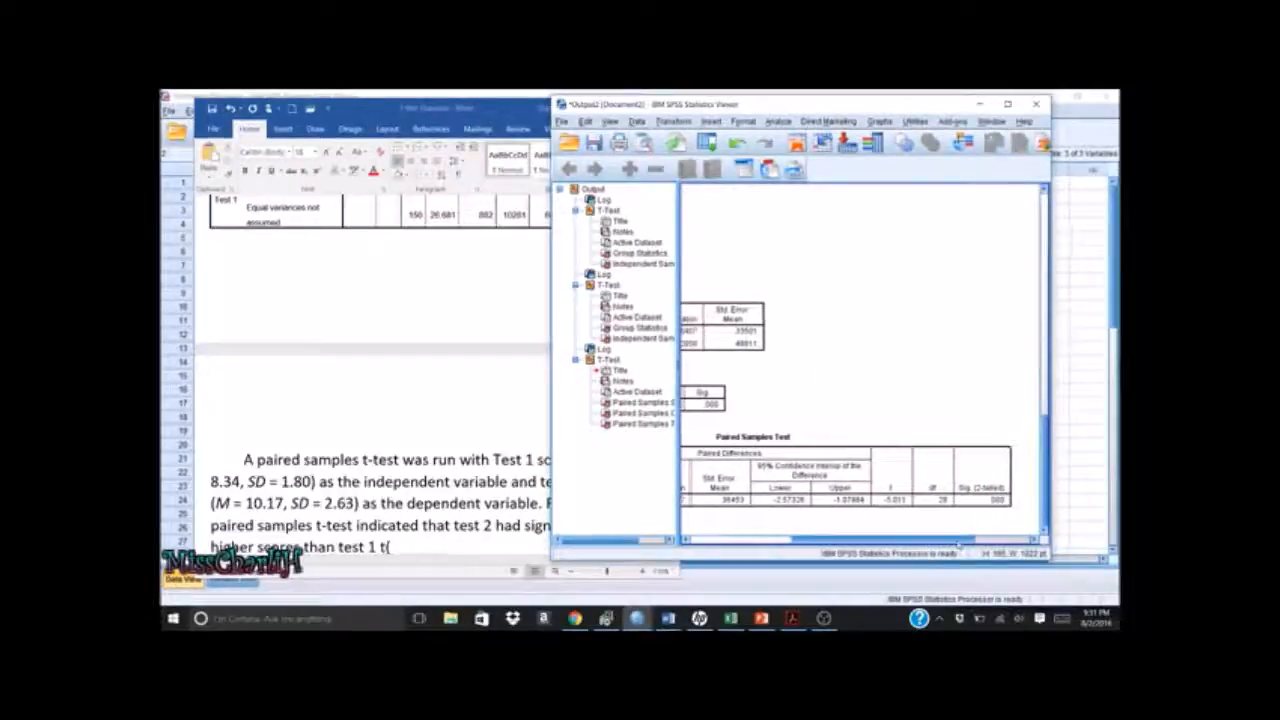
pyautogui.click(398, 548)
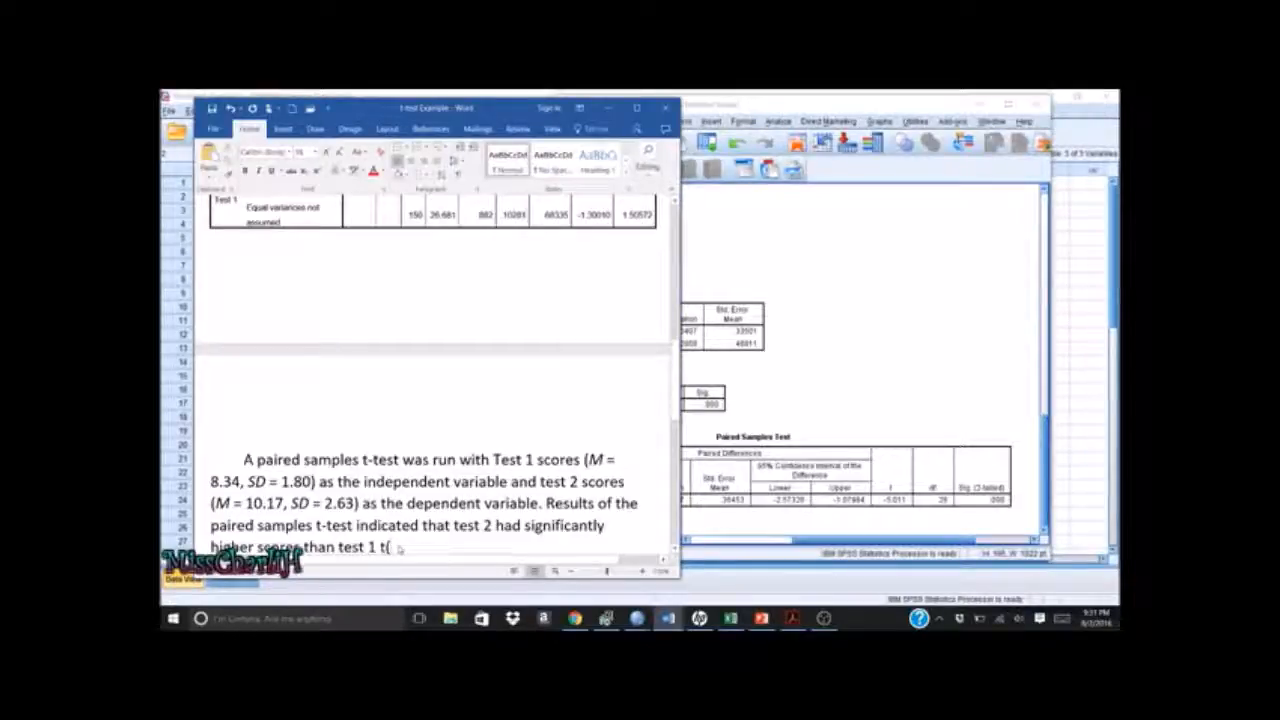
pyautogui.write('28)')
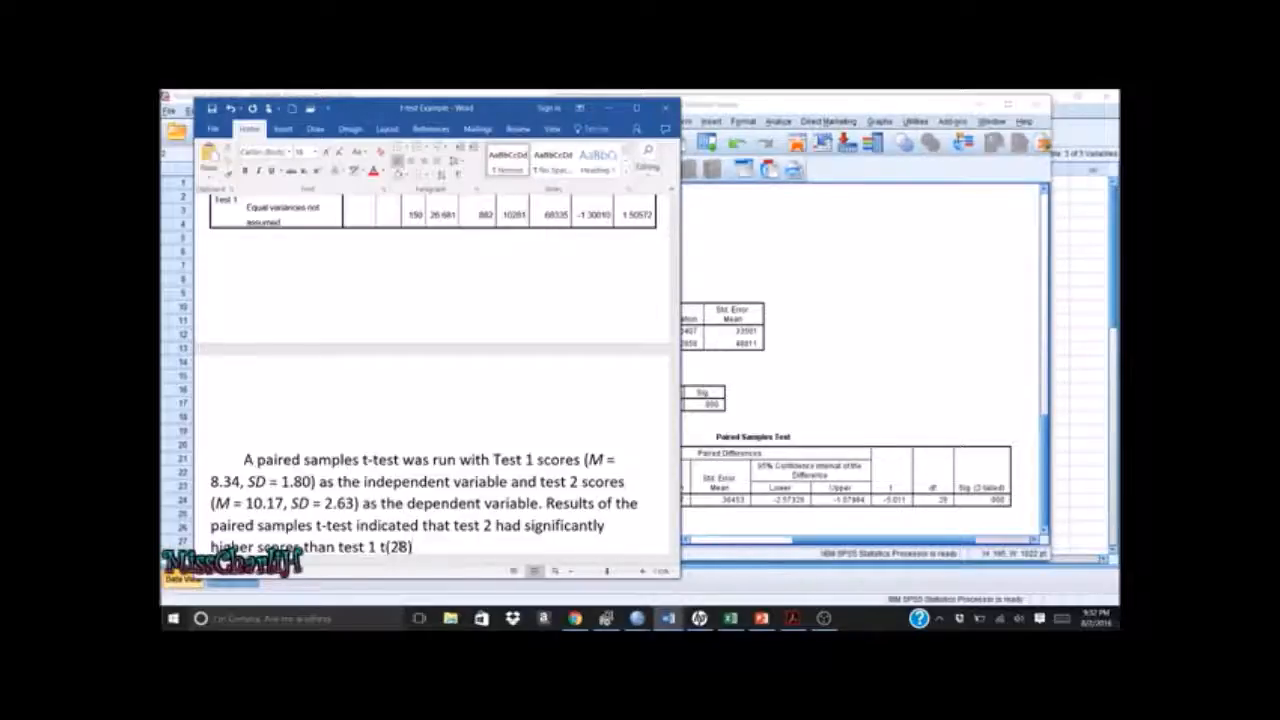
pyautogui.write(' = ')
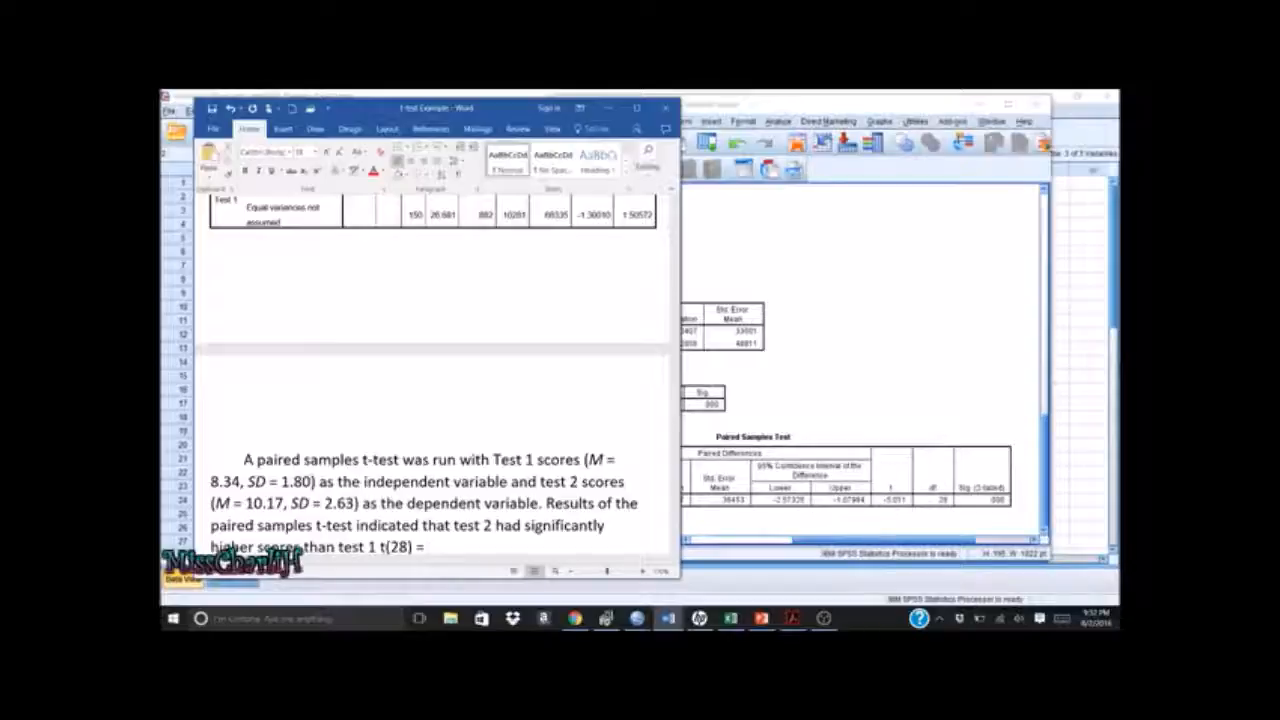
pyautogui.write('5.011')
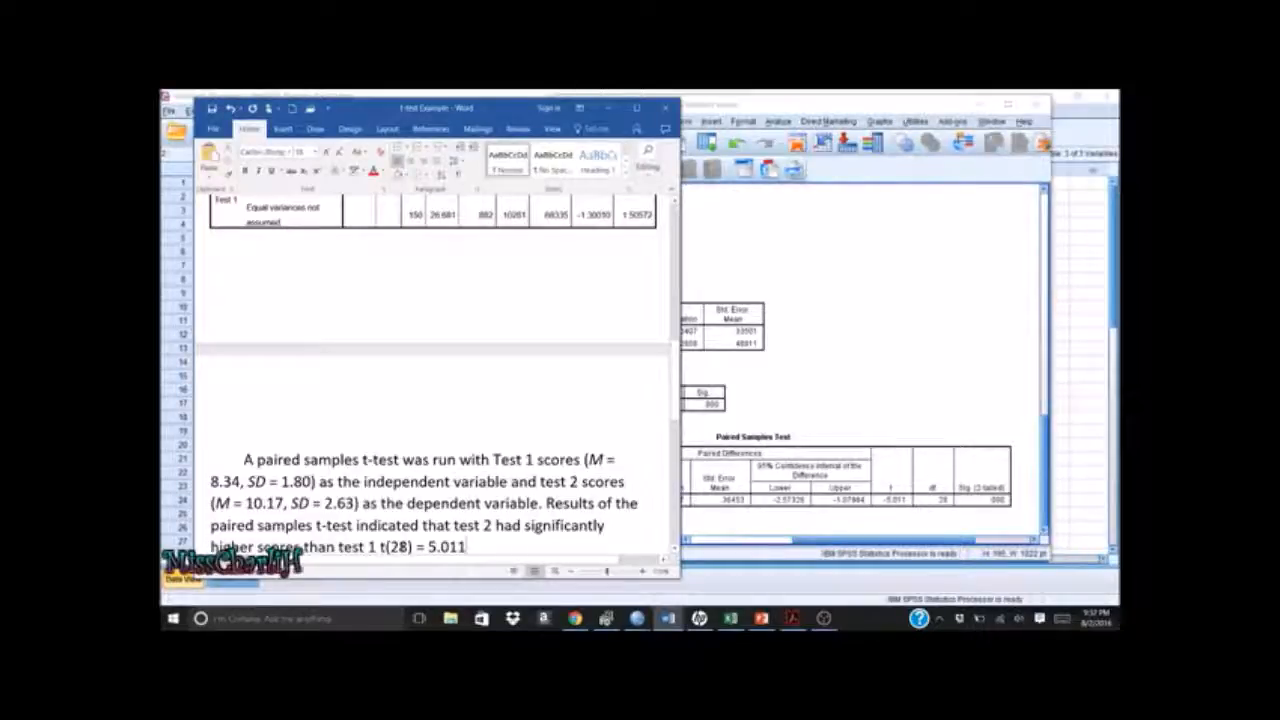
pyautogui.write(', ')
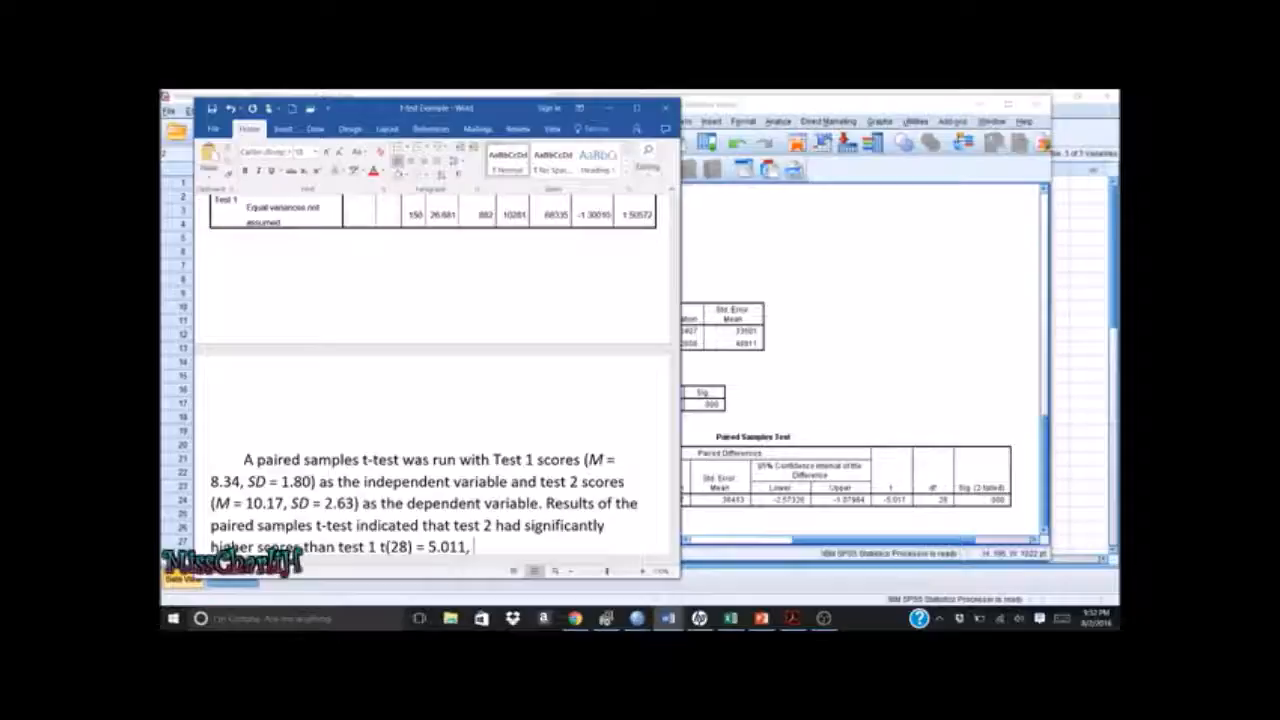
pyautogui.write('p =')
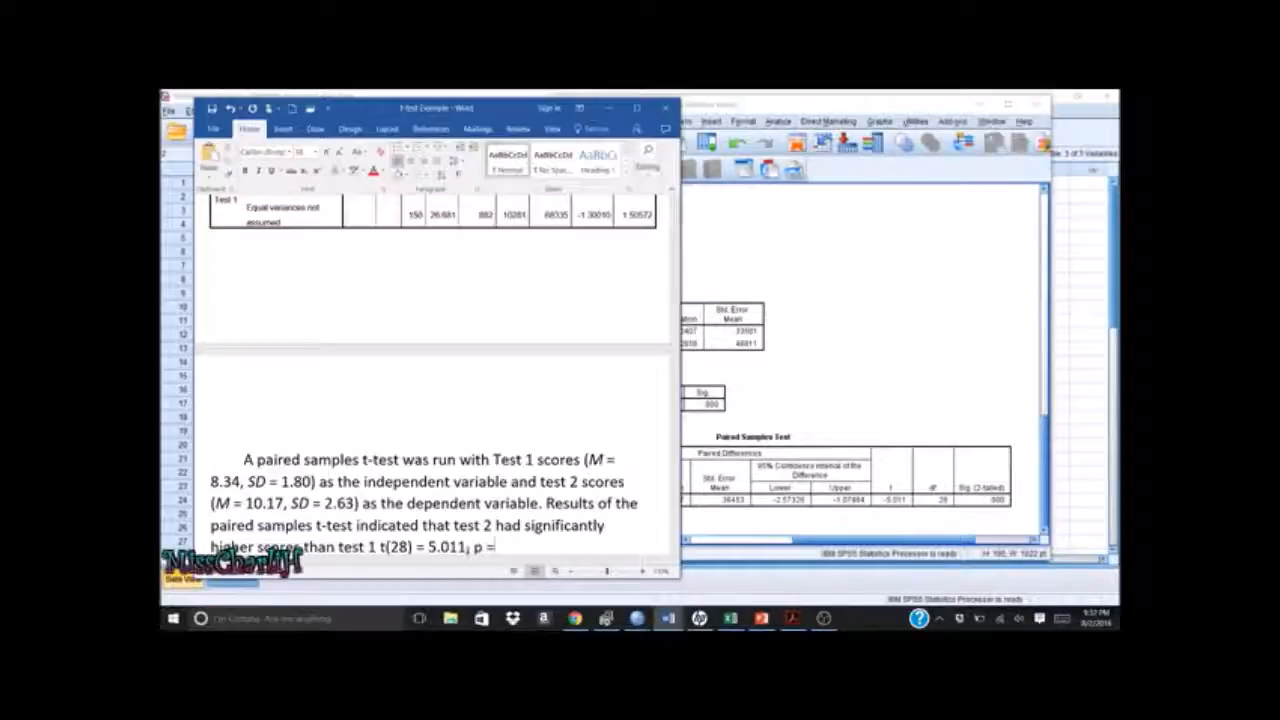
# Switch to the SPSS output and examine the full-precision two-tailed significance value in the Paired Samples Test table
pyautogui.click(913, 338)
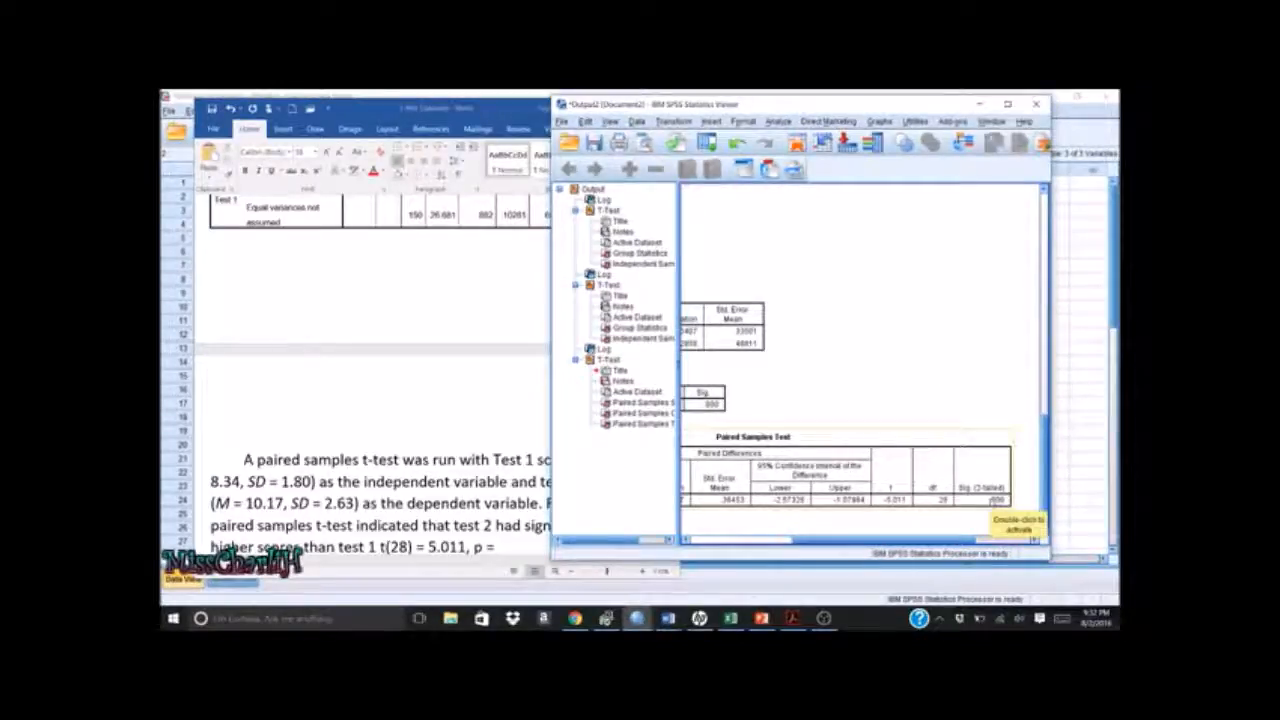
pyautogui.click(1007, 103)
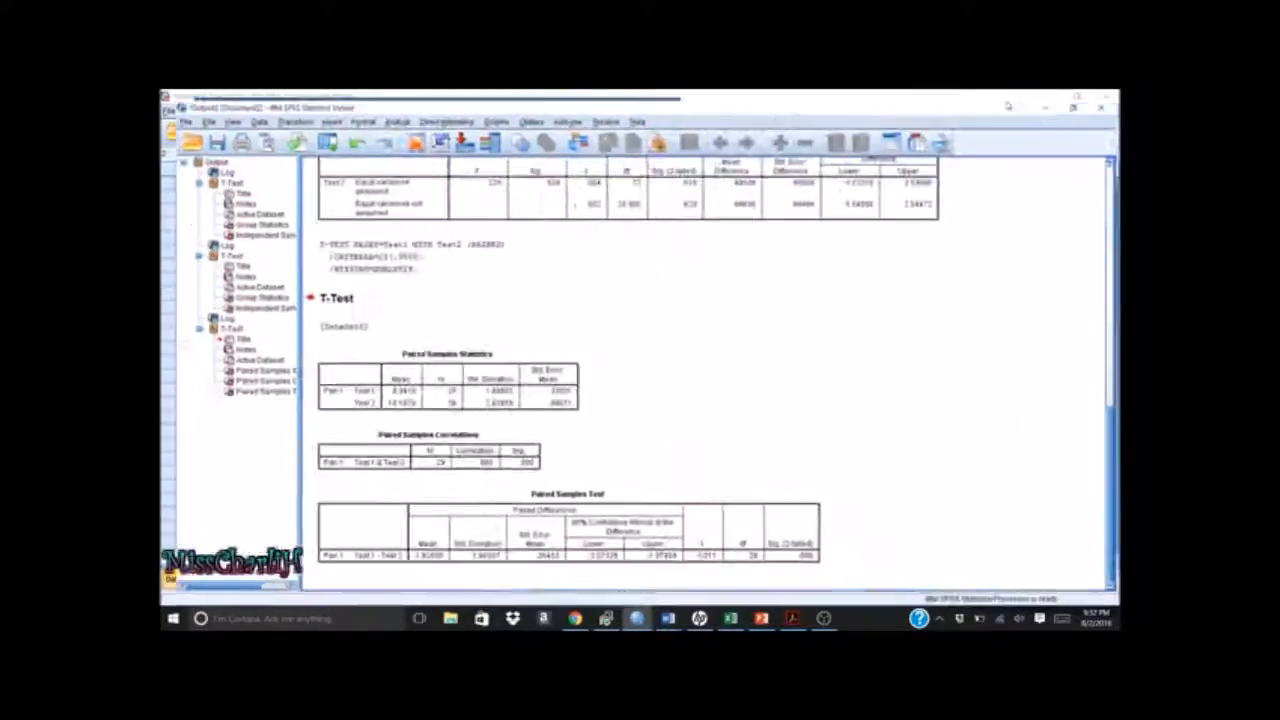
pyautogui.click(805, 555)
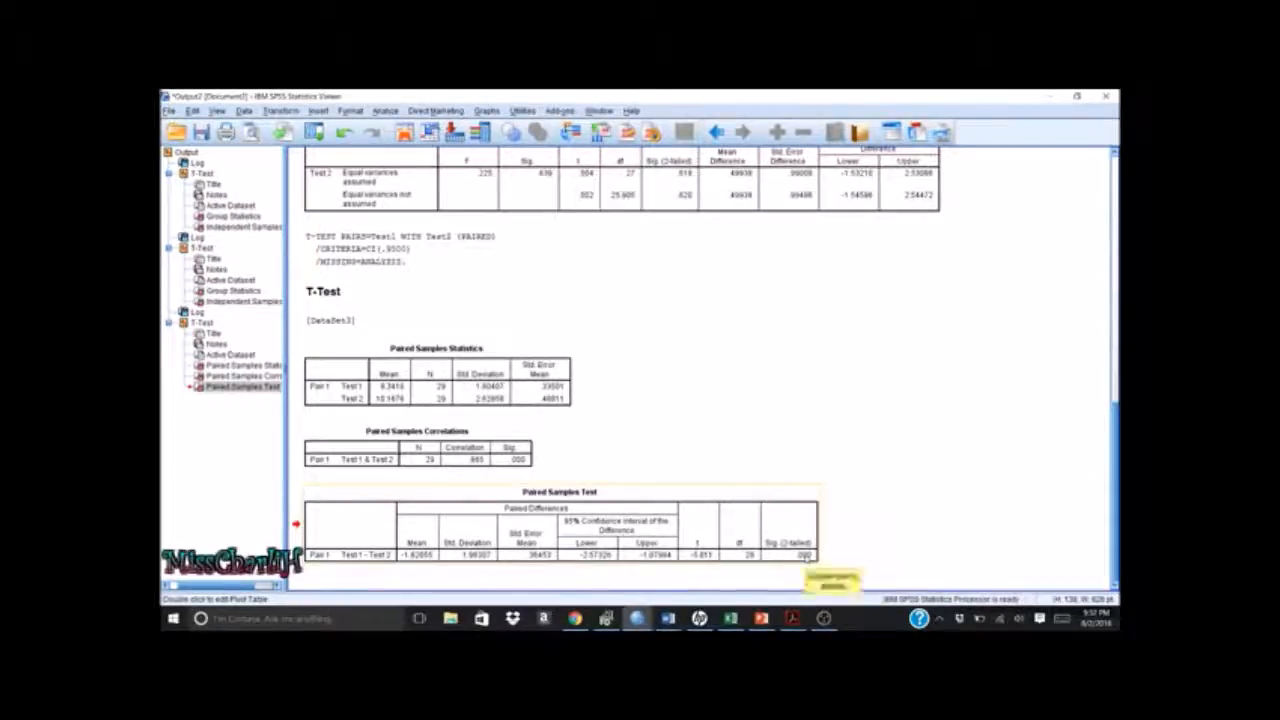
pyautogui.doubleClick(805, 555)
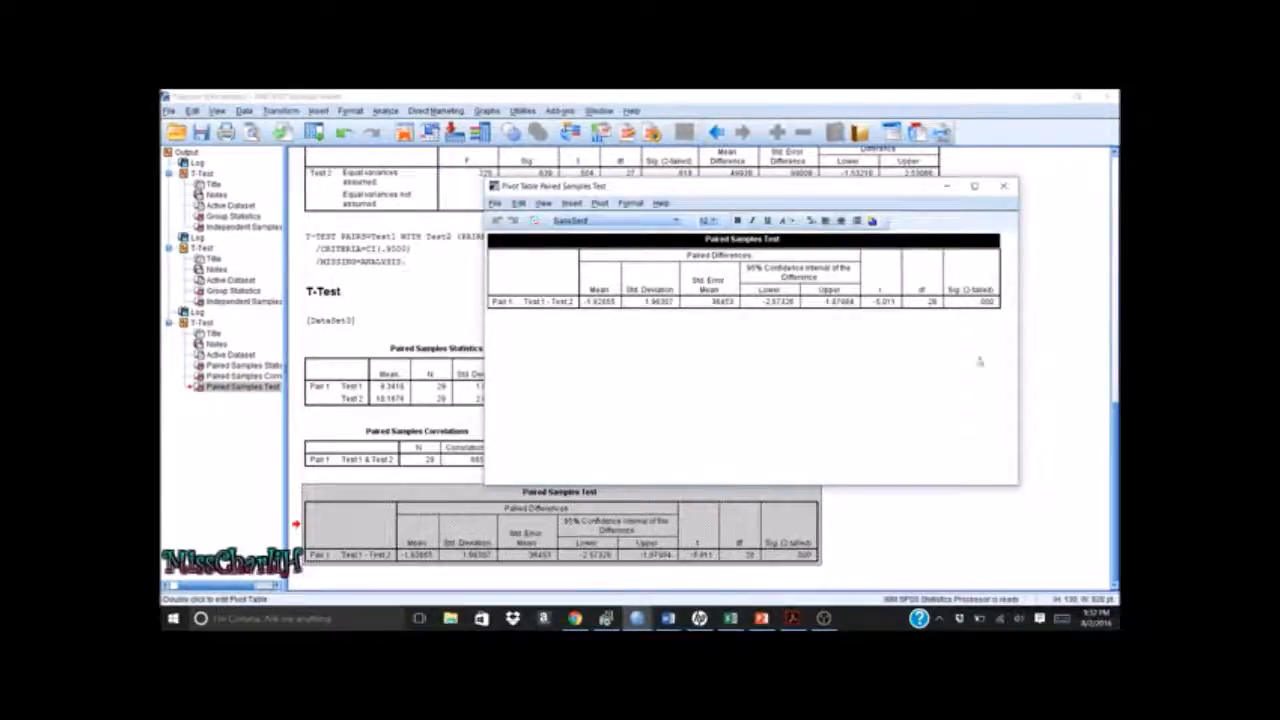
pyautogui.doubleClick(988, 302)
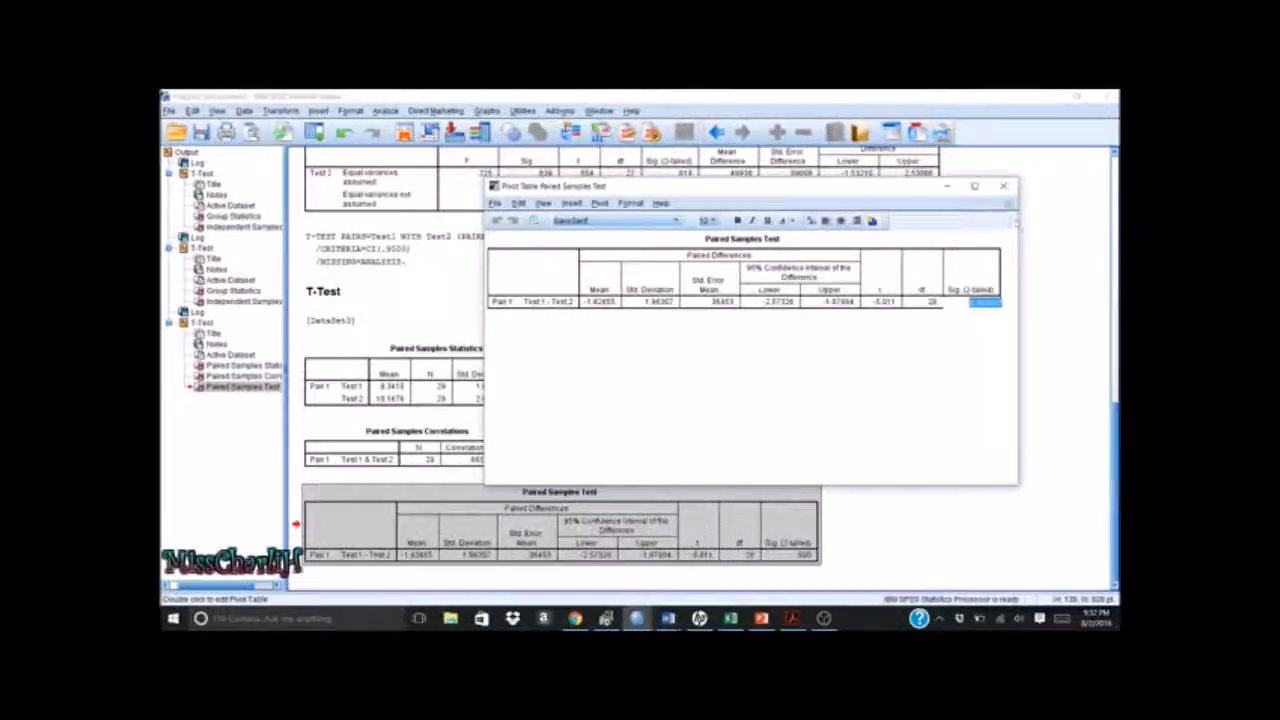
pyautogui.click(1004, 186)
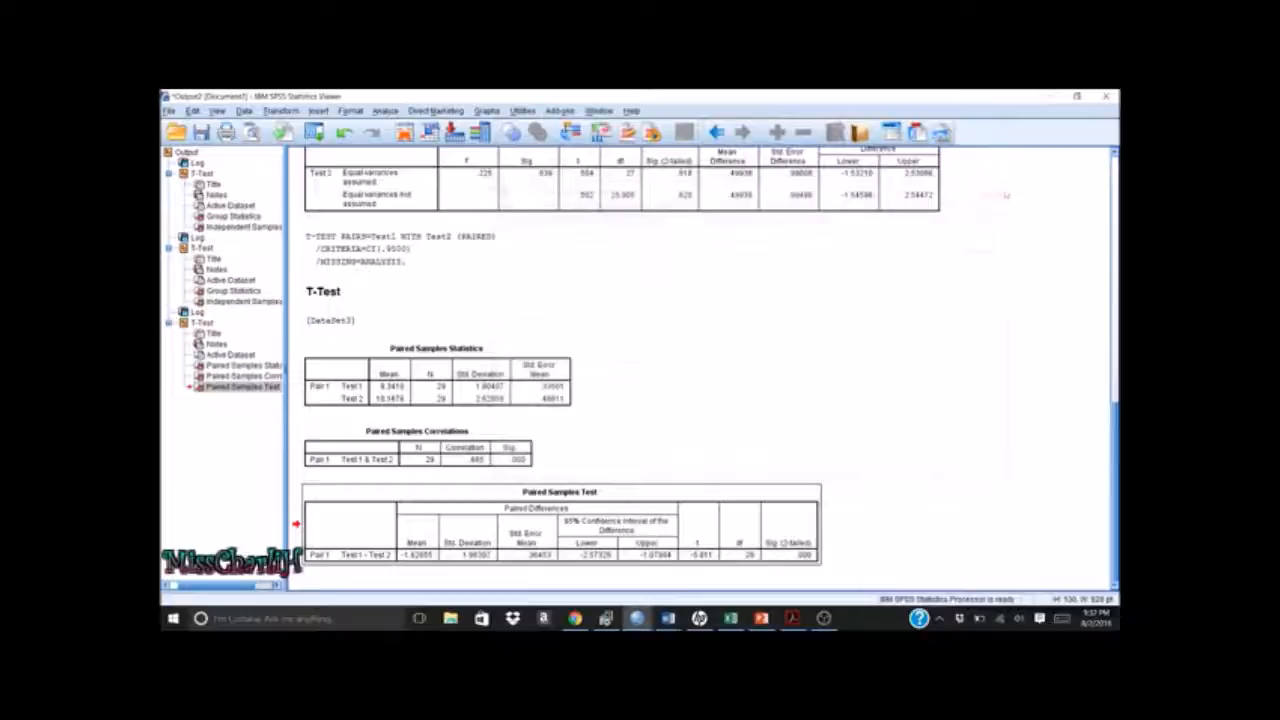
# Return to Word, replace the equals sign after "p" with "< .001" and end the results sentence with a period
pyautogui.click(1052, 98)
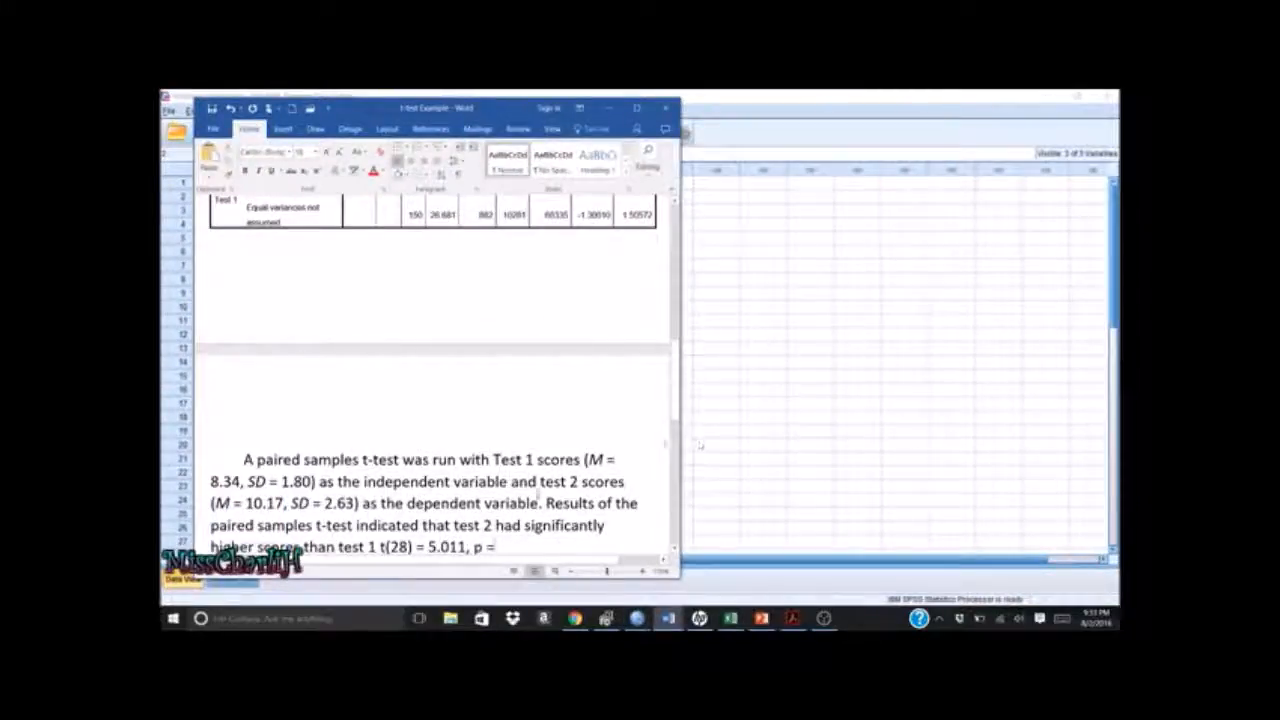
pyautogui.press('BackSpace')
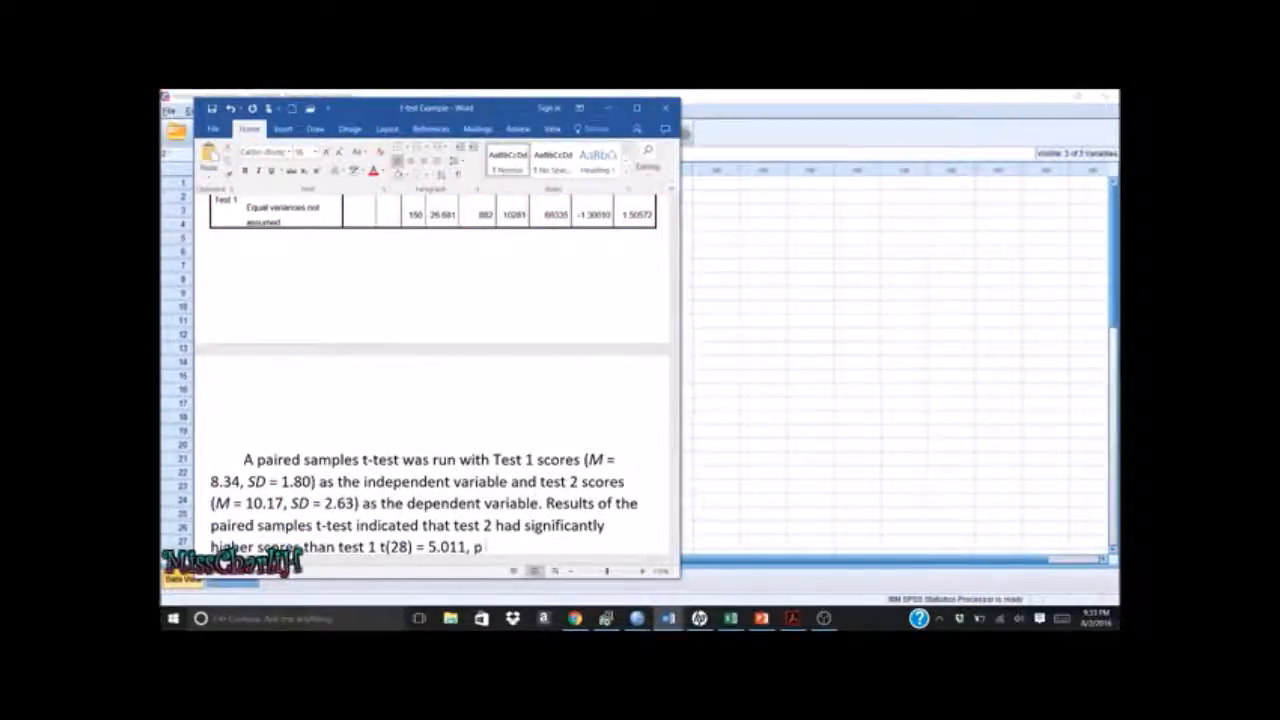
pyautogui.write('< .001')
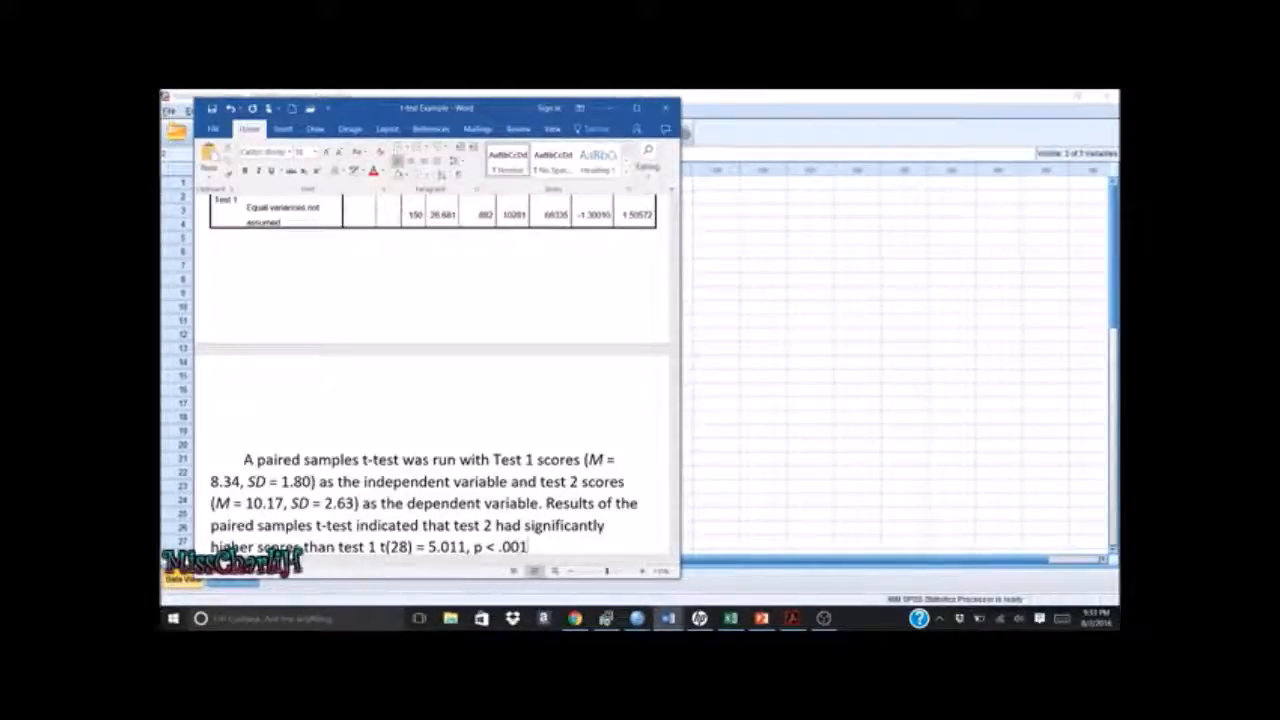
pyautogui.write('.')
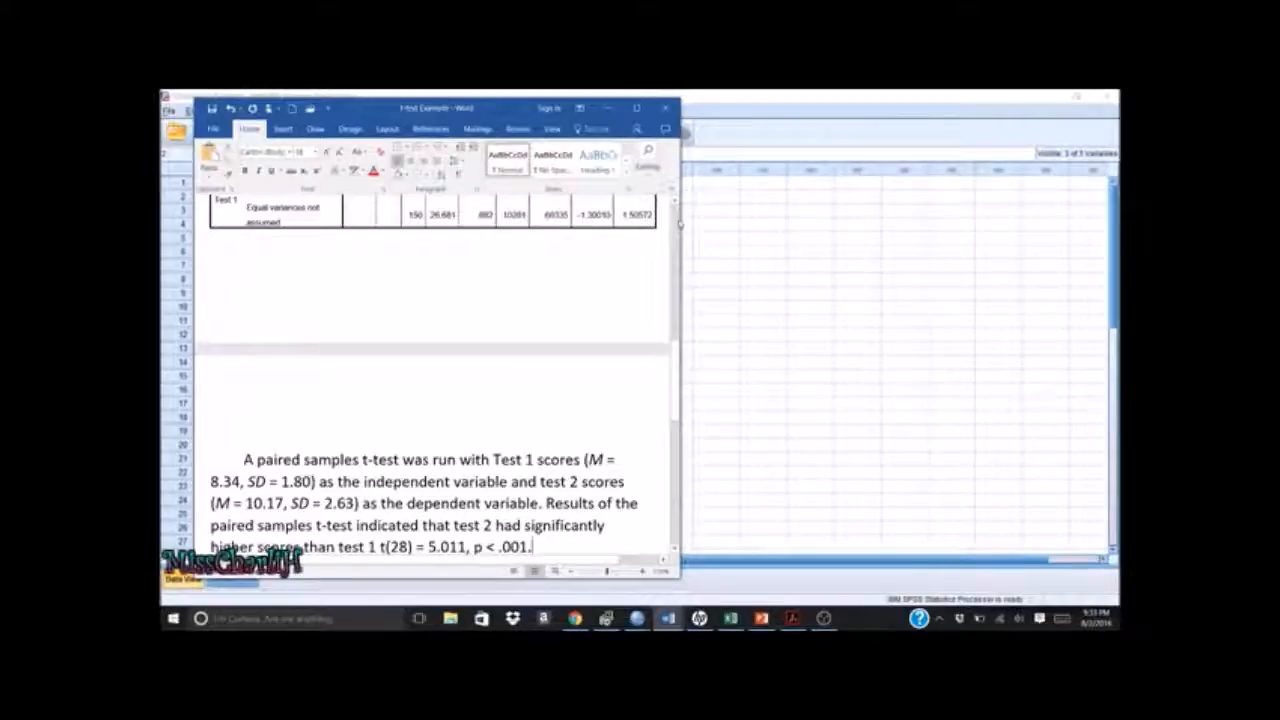
# Italicize the statistical symbols "t" and "p" in the last line of the paired-samples paragraph
pyautogui.scroll(10, 679, 224)
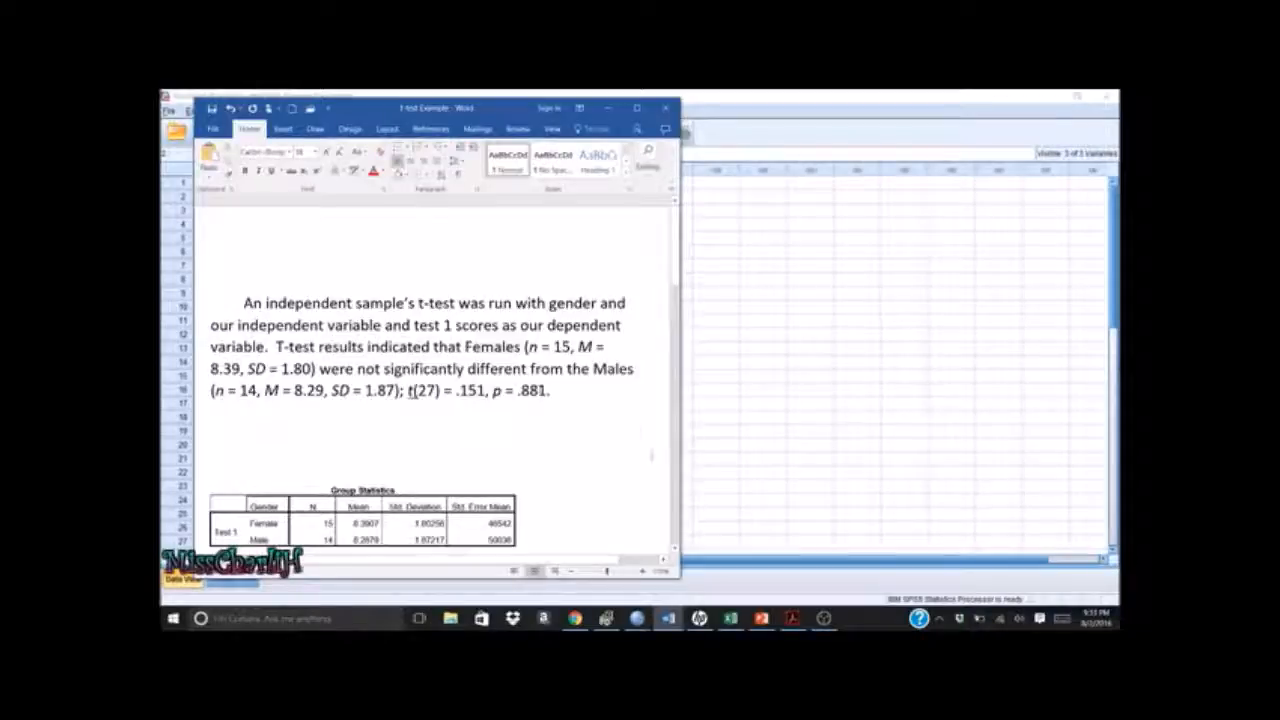
pyautogui.scroll(-10, 645, 493)
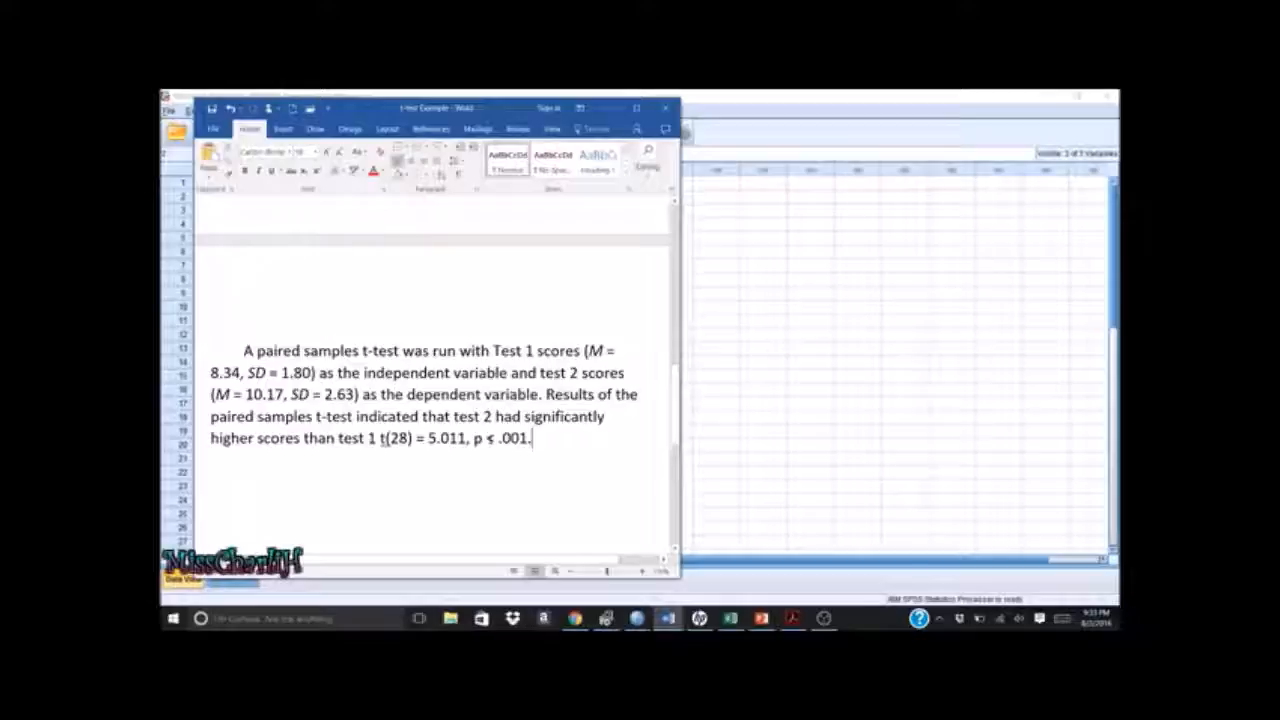
pyautogui.press('BackSpace')
pyautogui.doubleClick(479, 439)
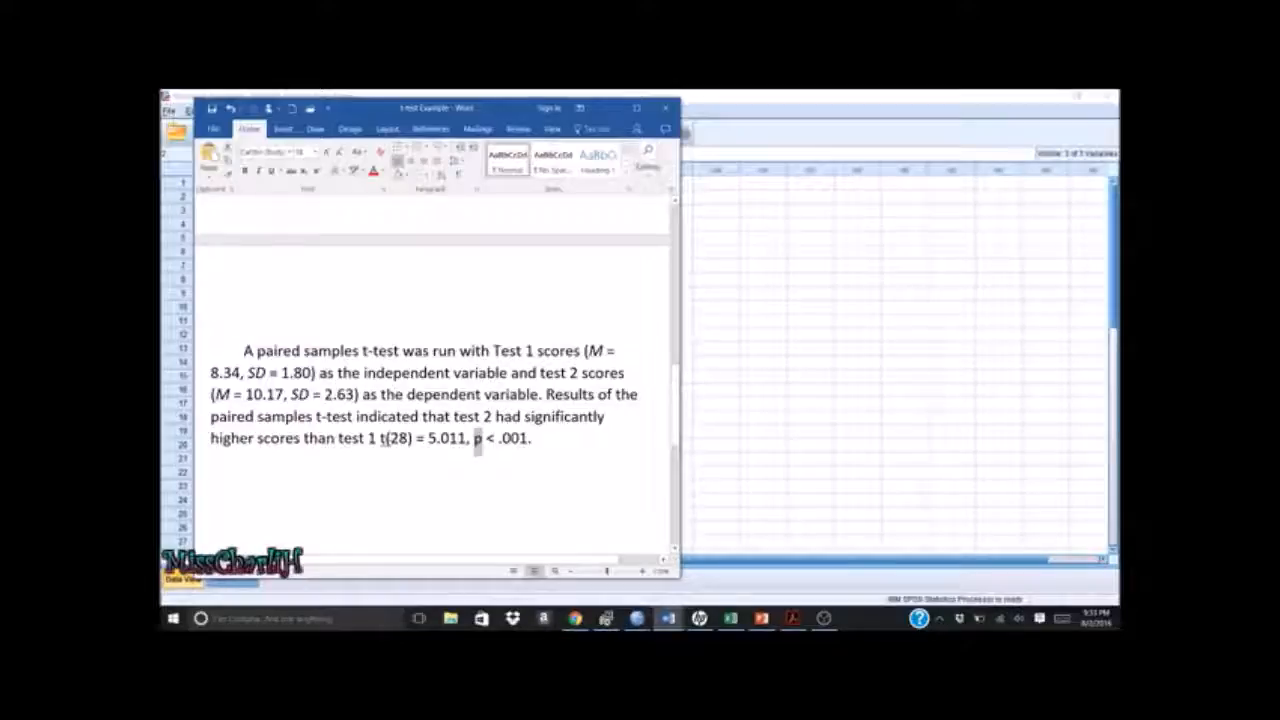
pyautogui.keyDown('ctrl'); pyautogui.doubleClick(383, 438); pyautogui.keyUp('ctrl')
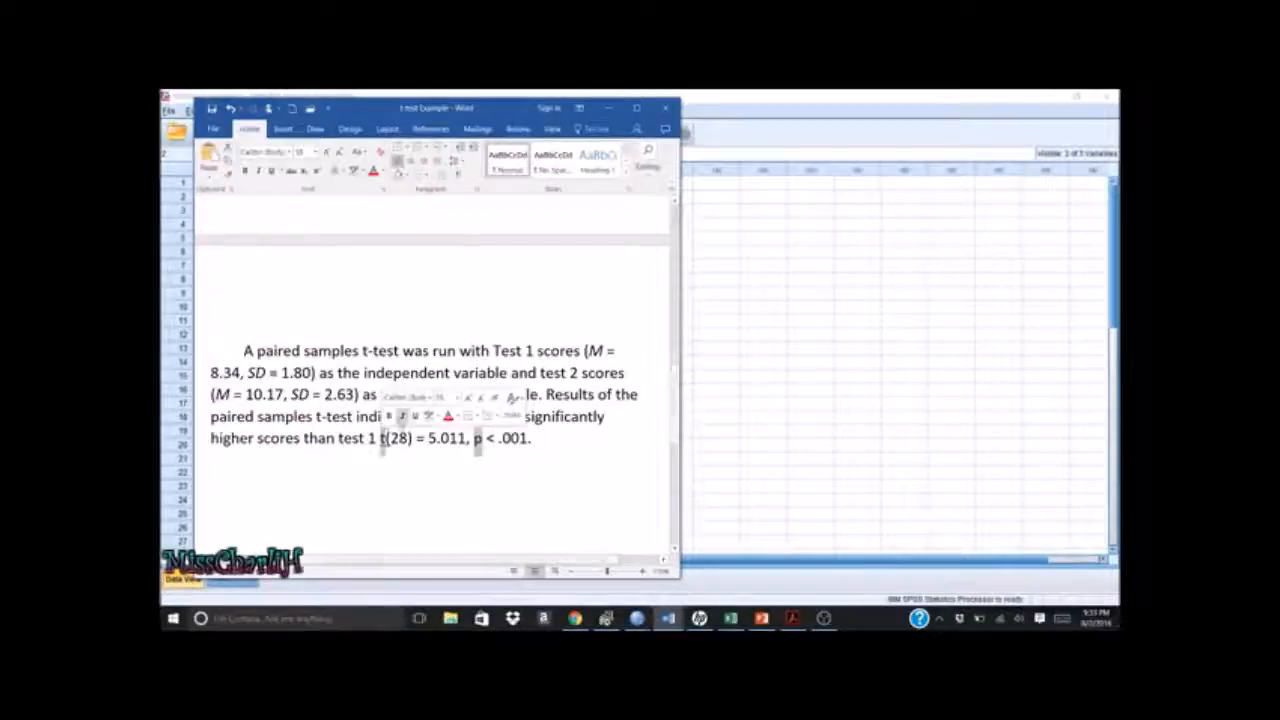
pyautogui.click(401, 416)
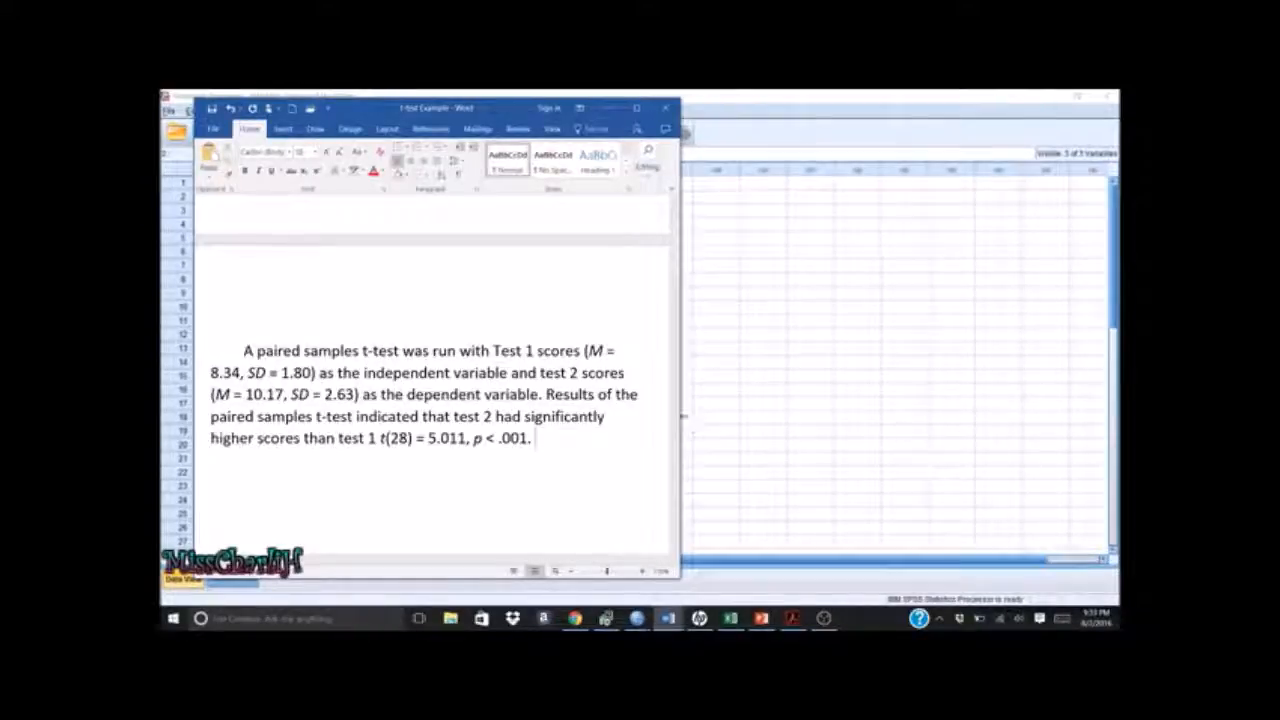
# Switch to the SPSS output and copy the Paired Samples Statistics table
pyautogui.click(760, 487)
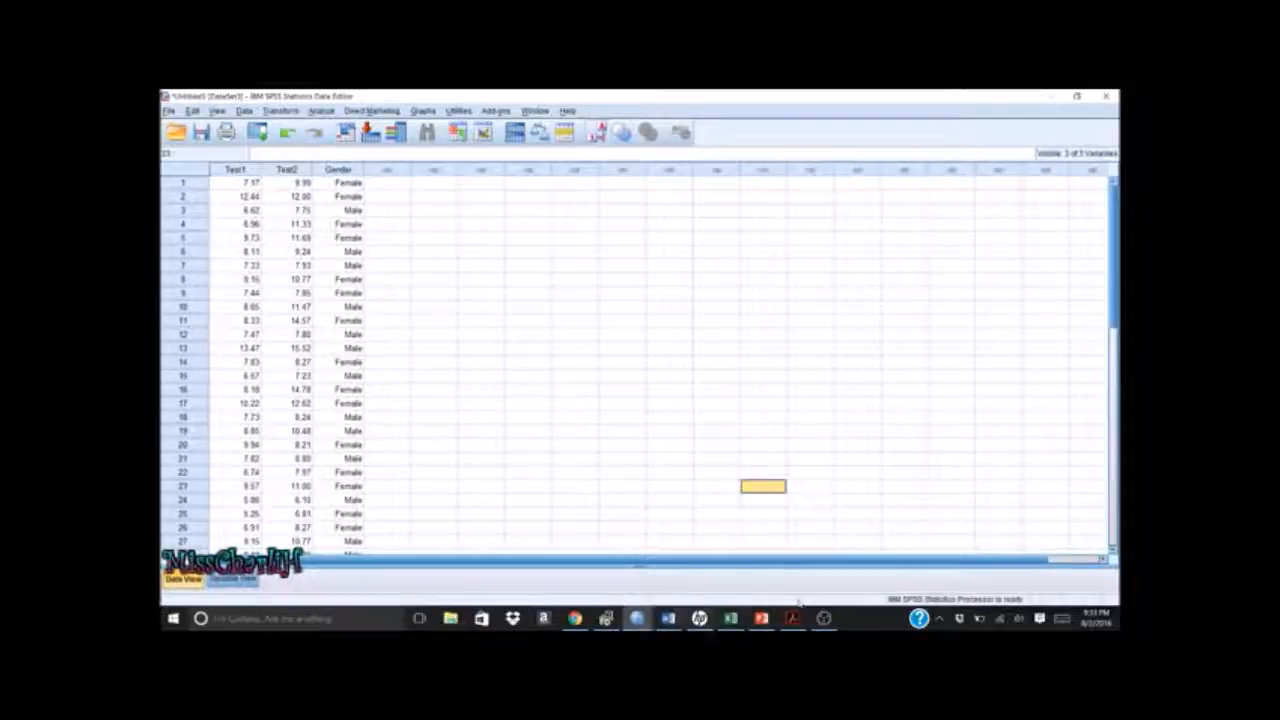
pyautogui.moveTo(636, 620)
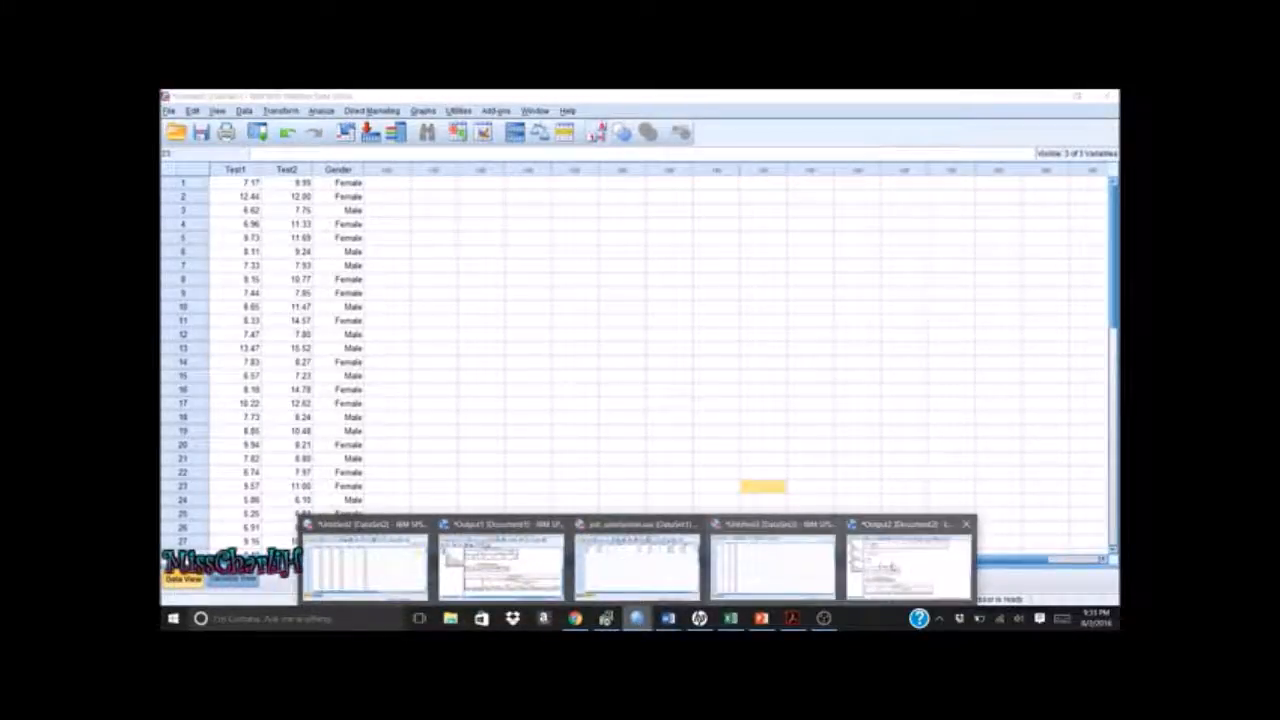
pyautogui.click(893, 568)
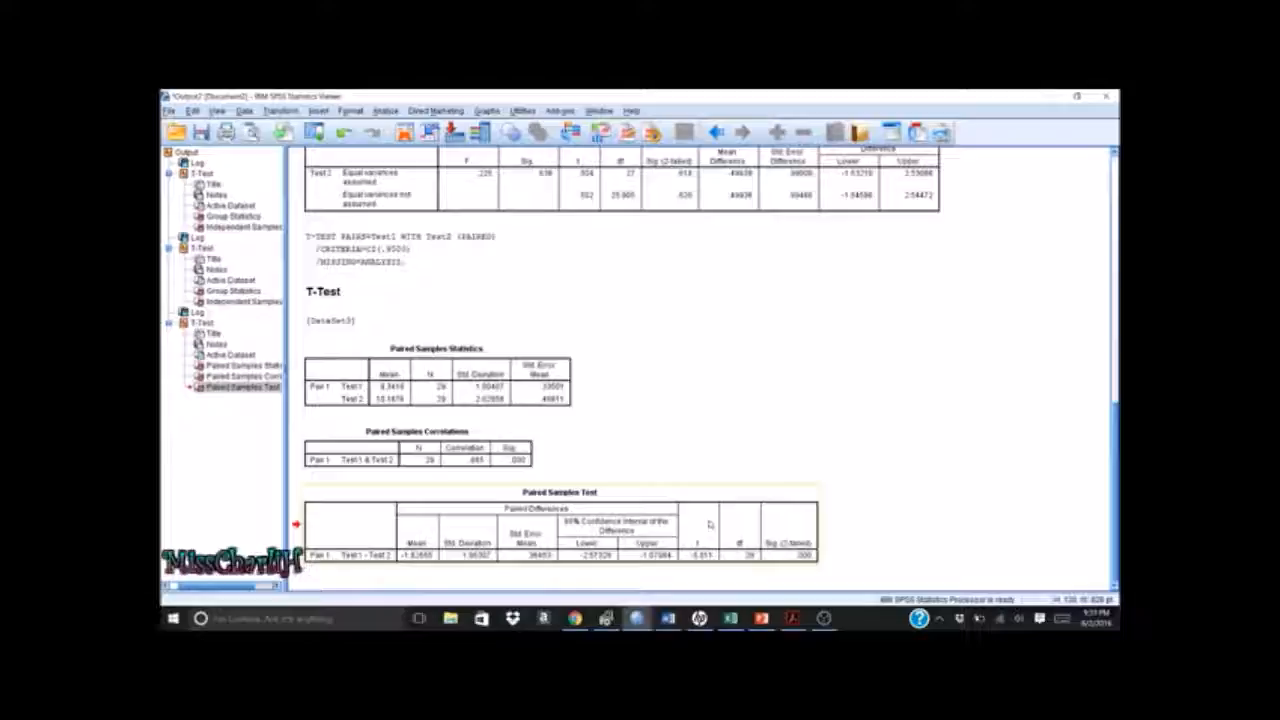
pyautogui.click(757, 520)
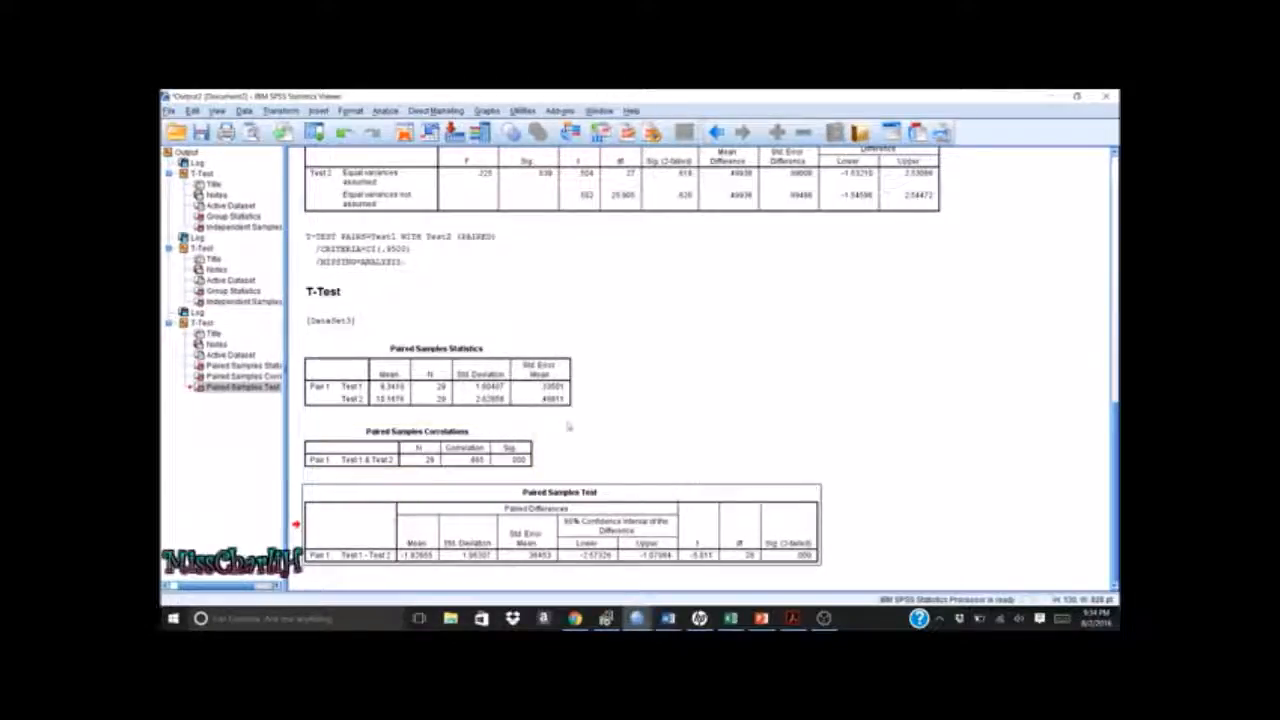
pyautogui.click(563, 388)
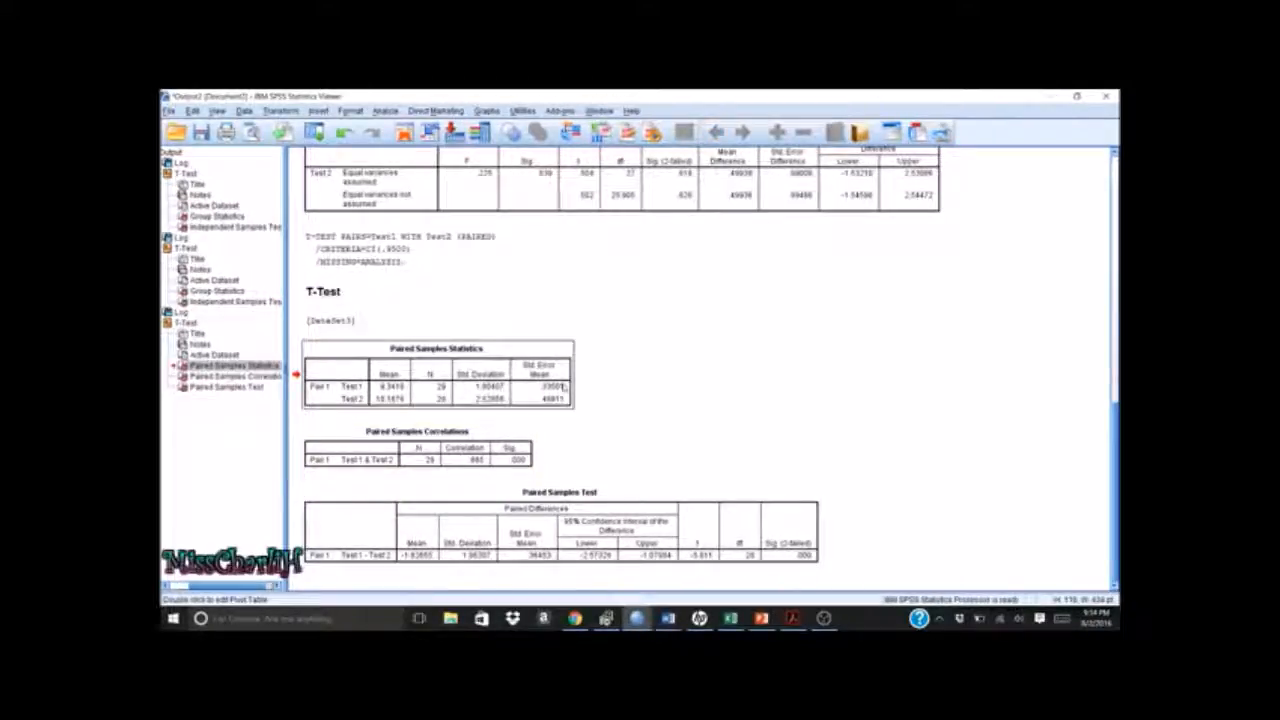
pyautogui.rightClick(565, 388)
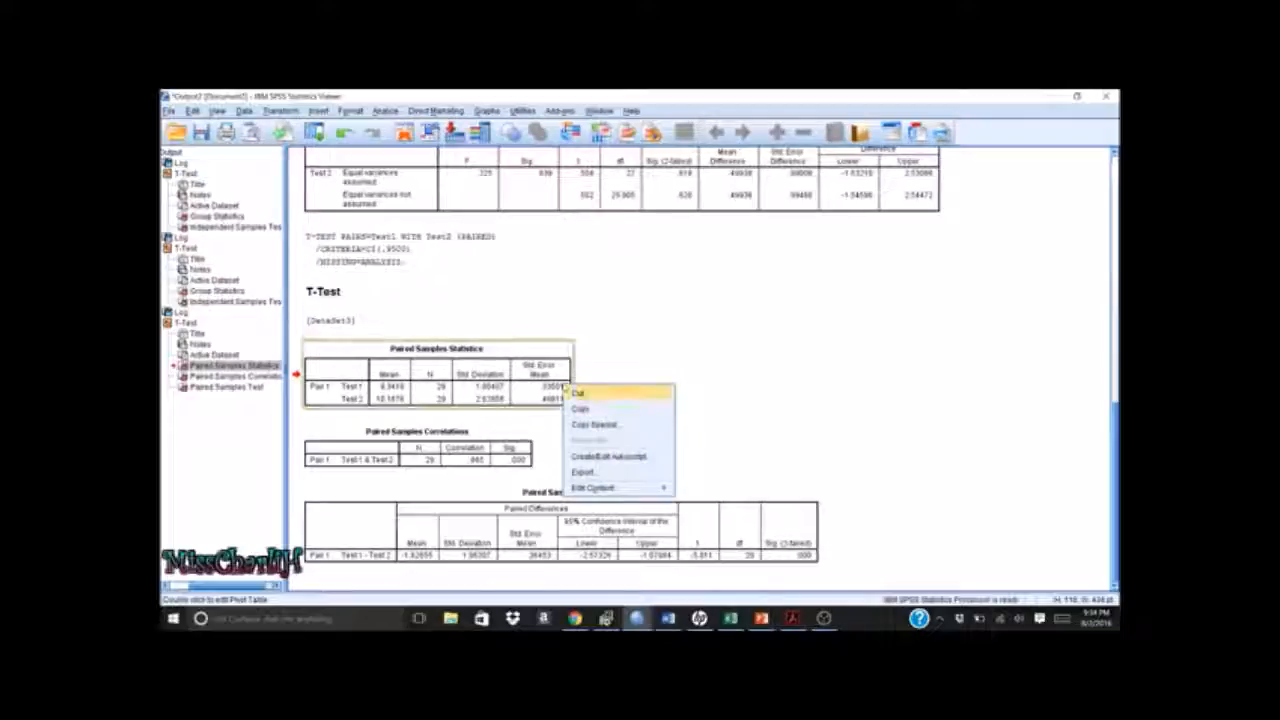
pyautogui.click(582, 408)
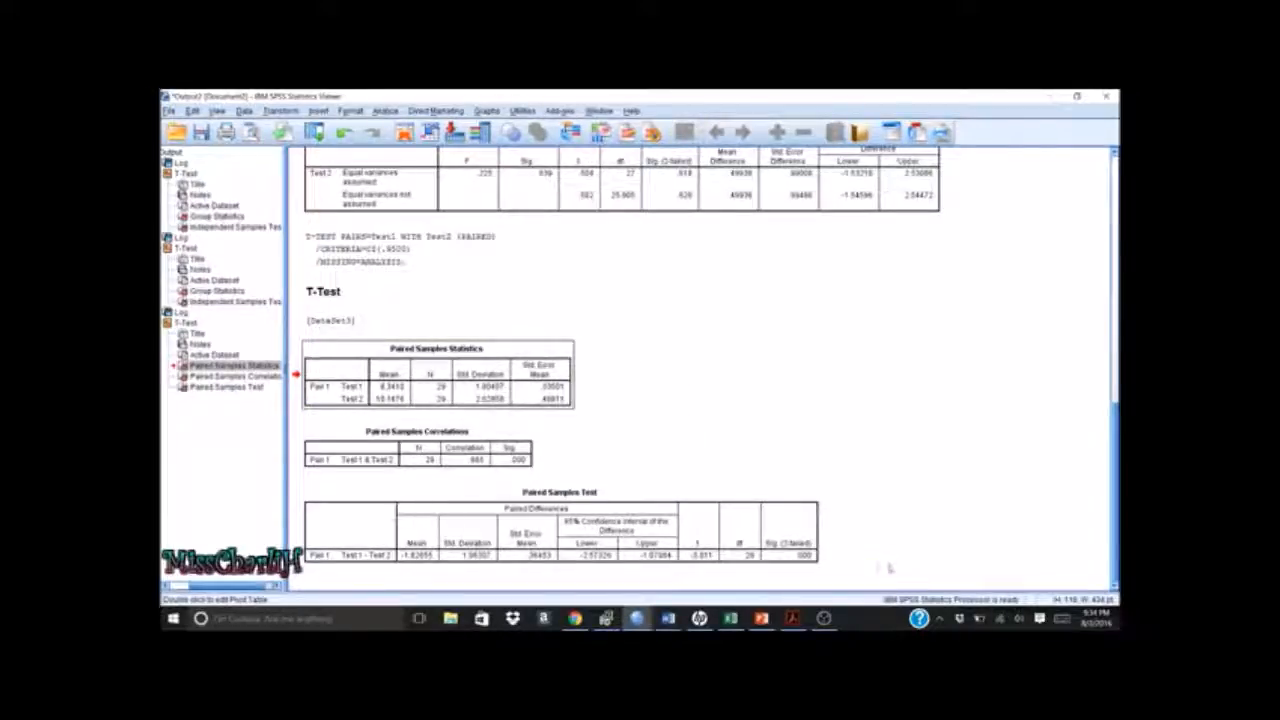
# Paste the Paired Samples Statistics table below the paired-samples paragraph in Word and return to the SPSS output
pyautogui.click(1059, 99)
pyautogui.click(1059, 99)
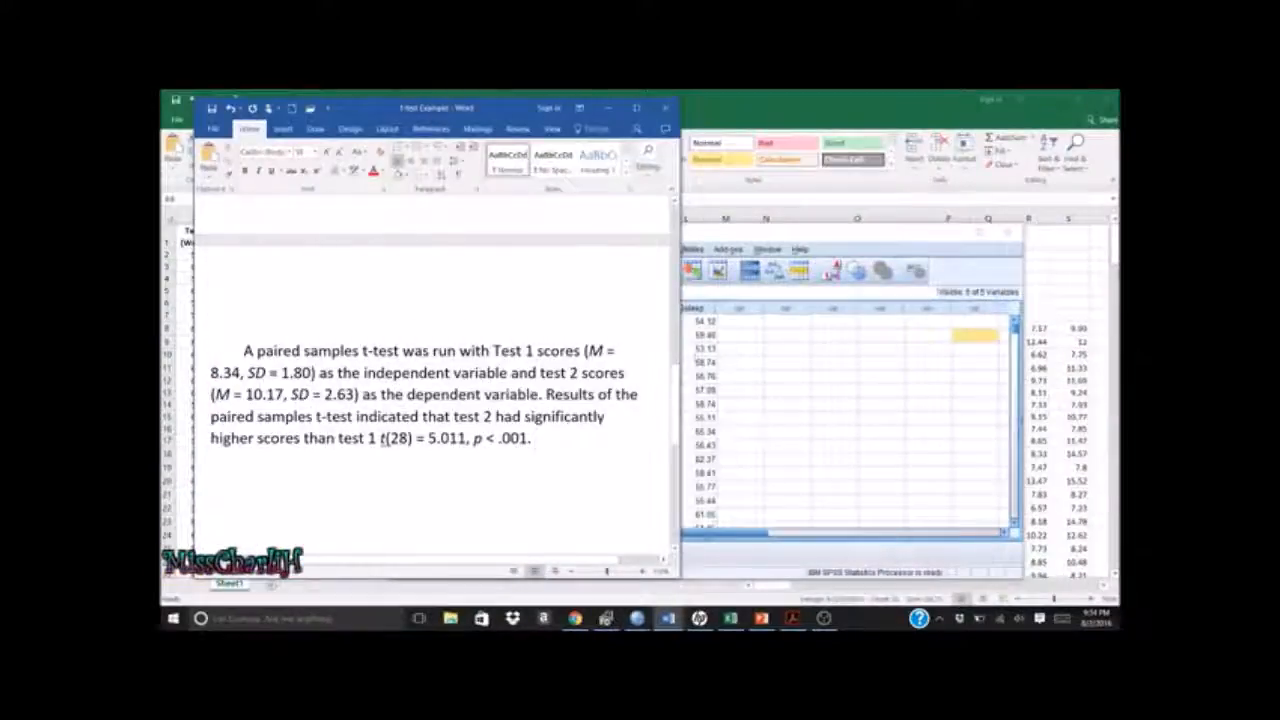
pyautogui.rightClick(212, 466)
pyautogui.click(236, 350)
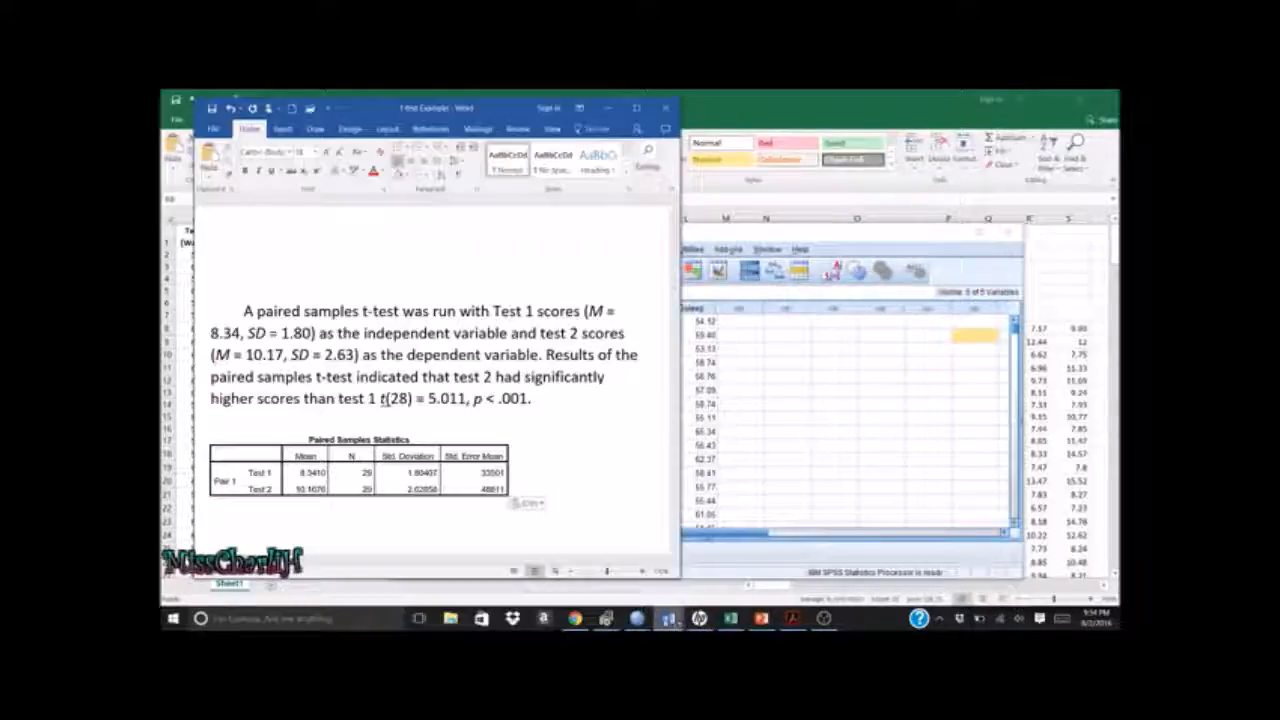
pyautogui.moveTo(637, 618)
pyautogui.click(908, 566)
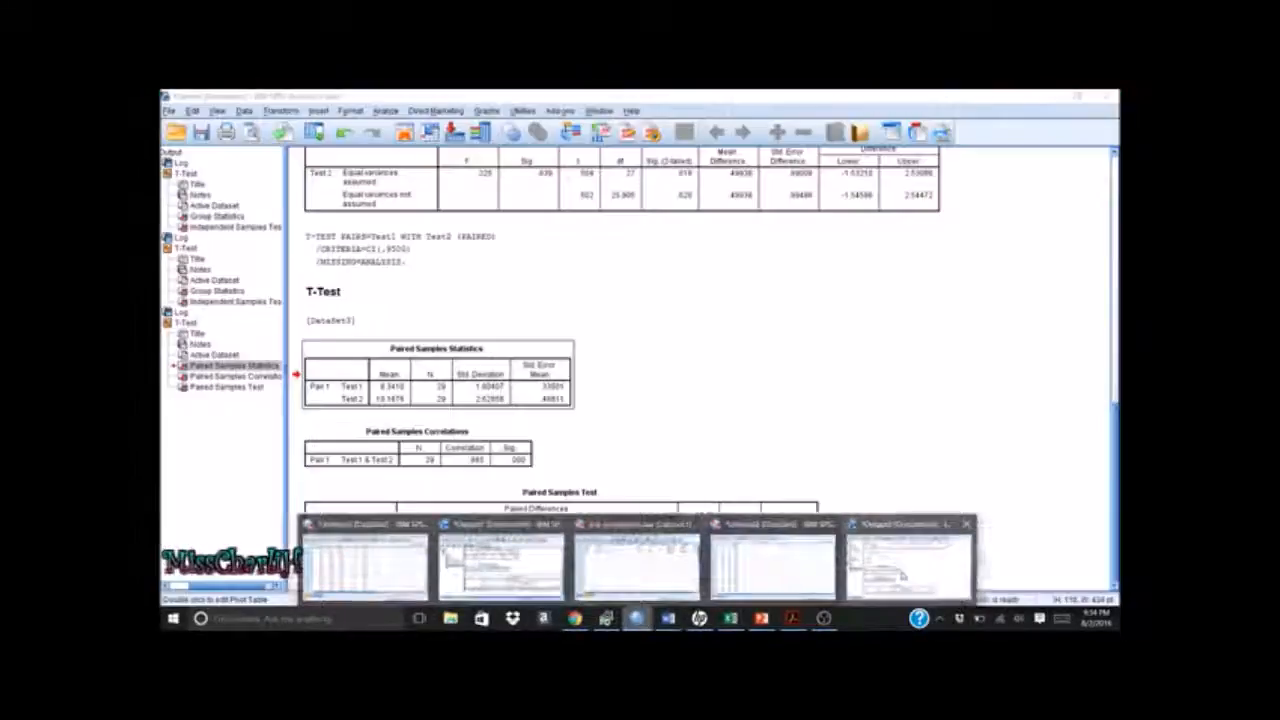
pyautogui.click(731, 524)
pyautogui.doubleClick(731, 524)
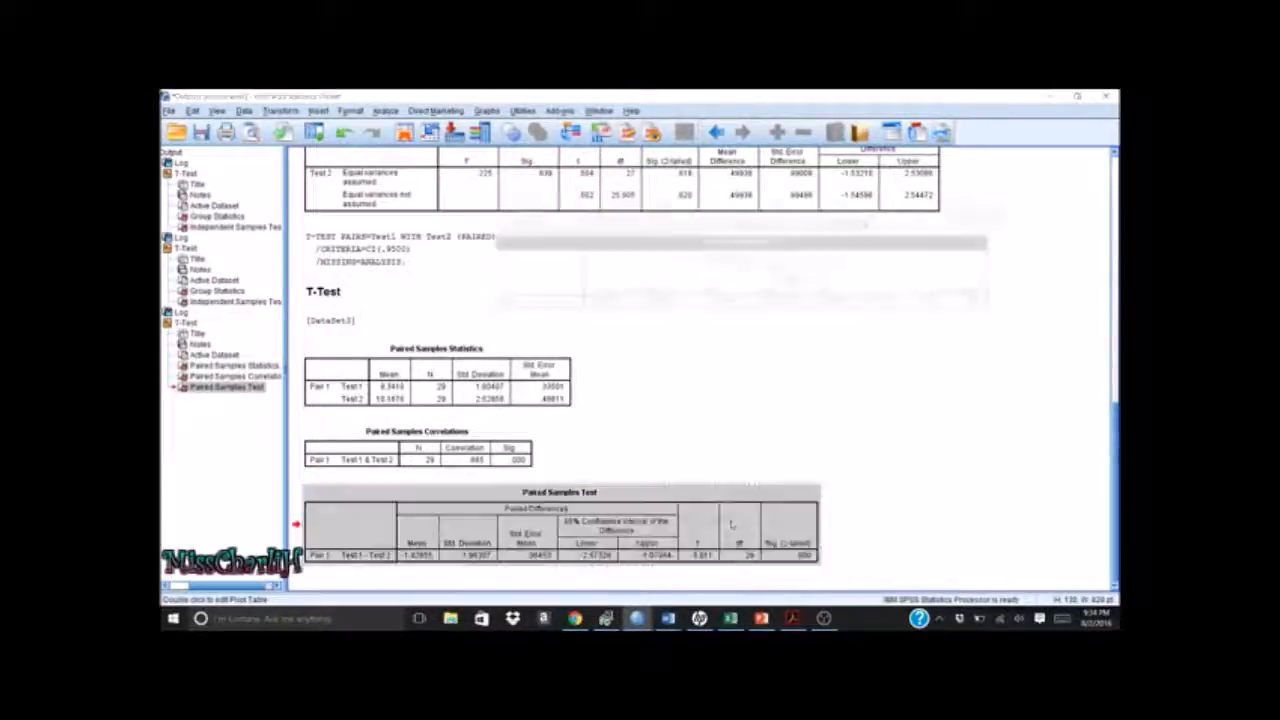
pyautogui.click(708, 280)
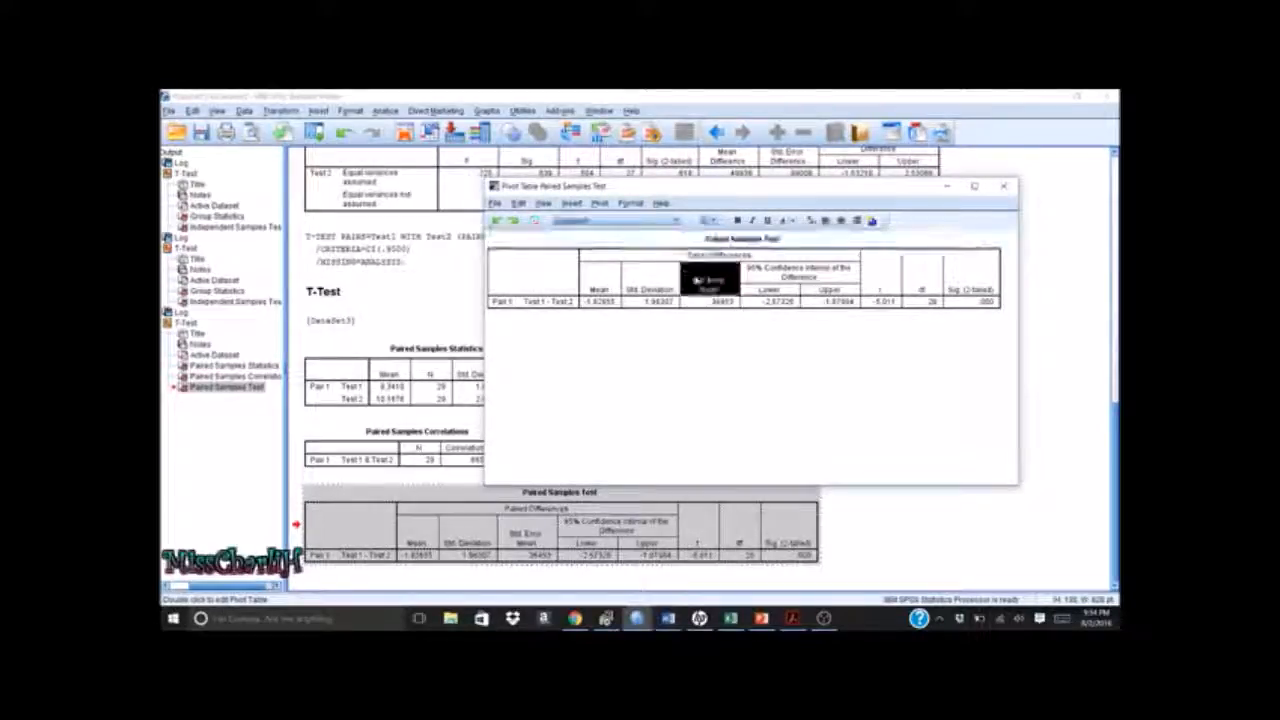
pyautogui.rightClick(698, 284)
pyautogui.moveTo(770, 365)
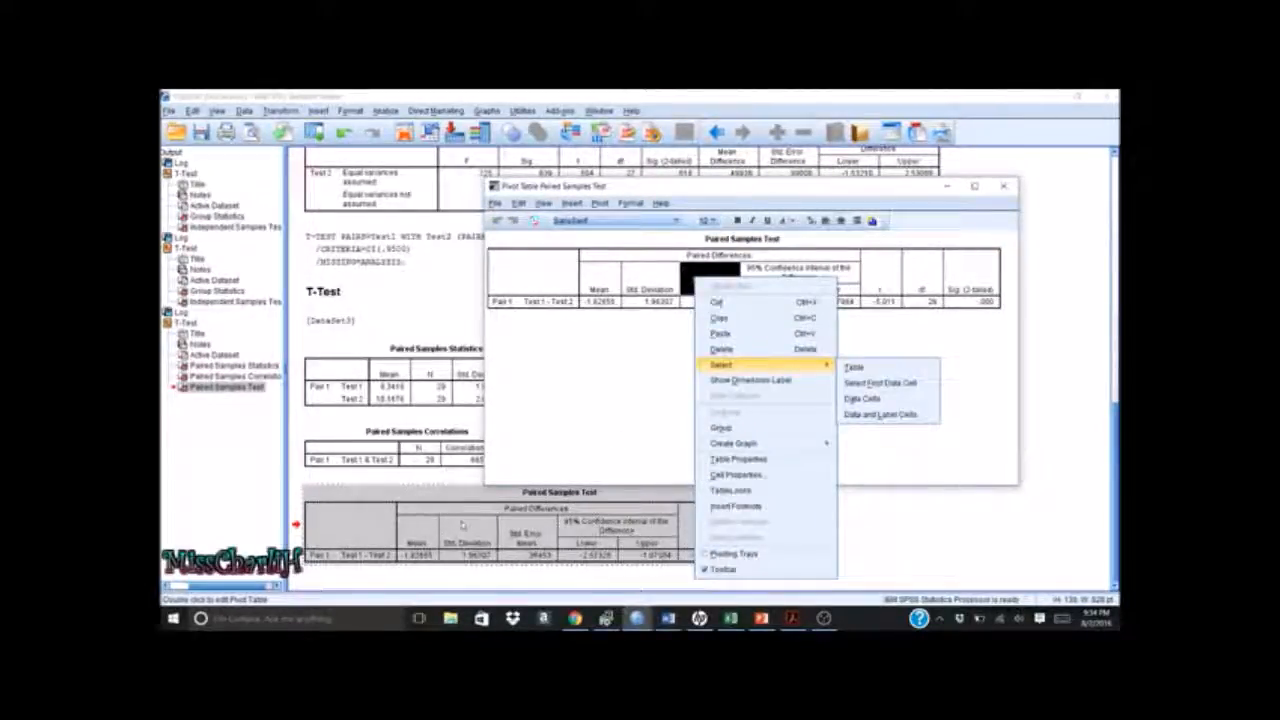
pyautogui.click(920, 546)
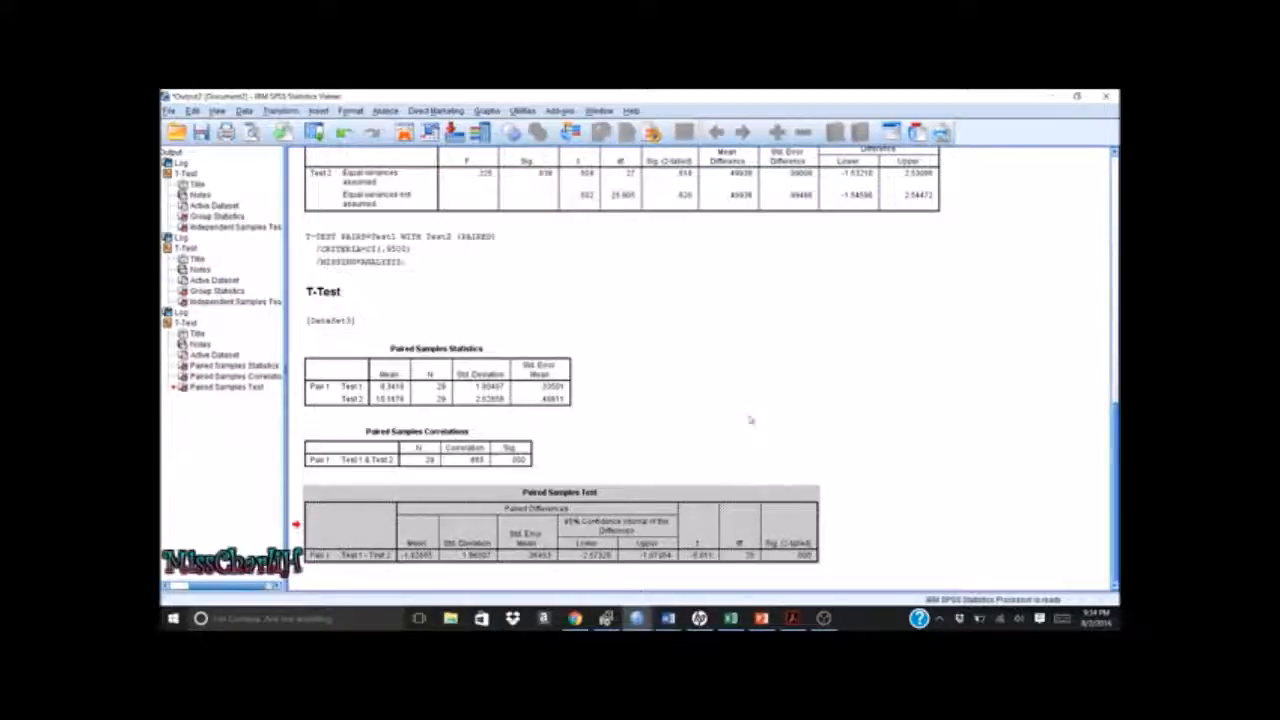
pyautogui.click(555, 389)
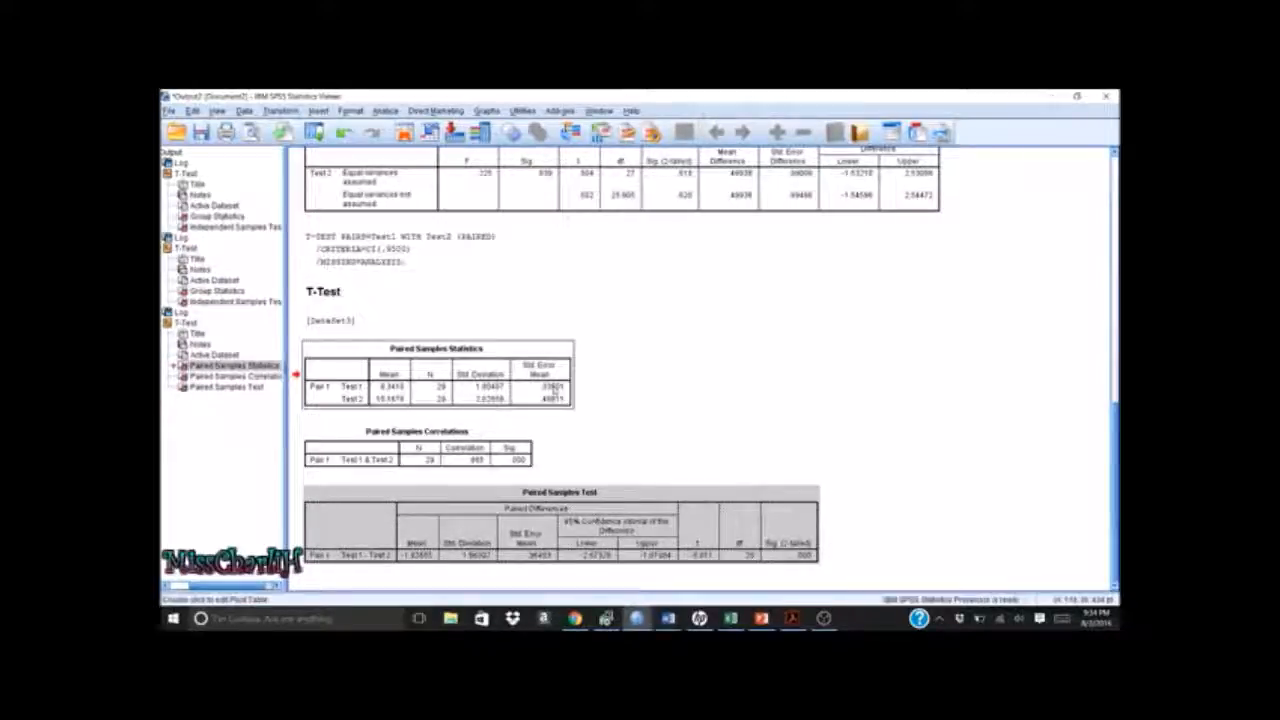
pyautogui.doubleClick(628, 489)
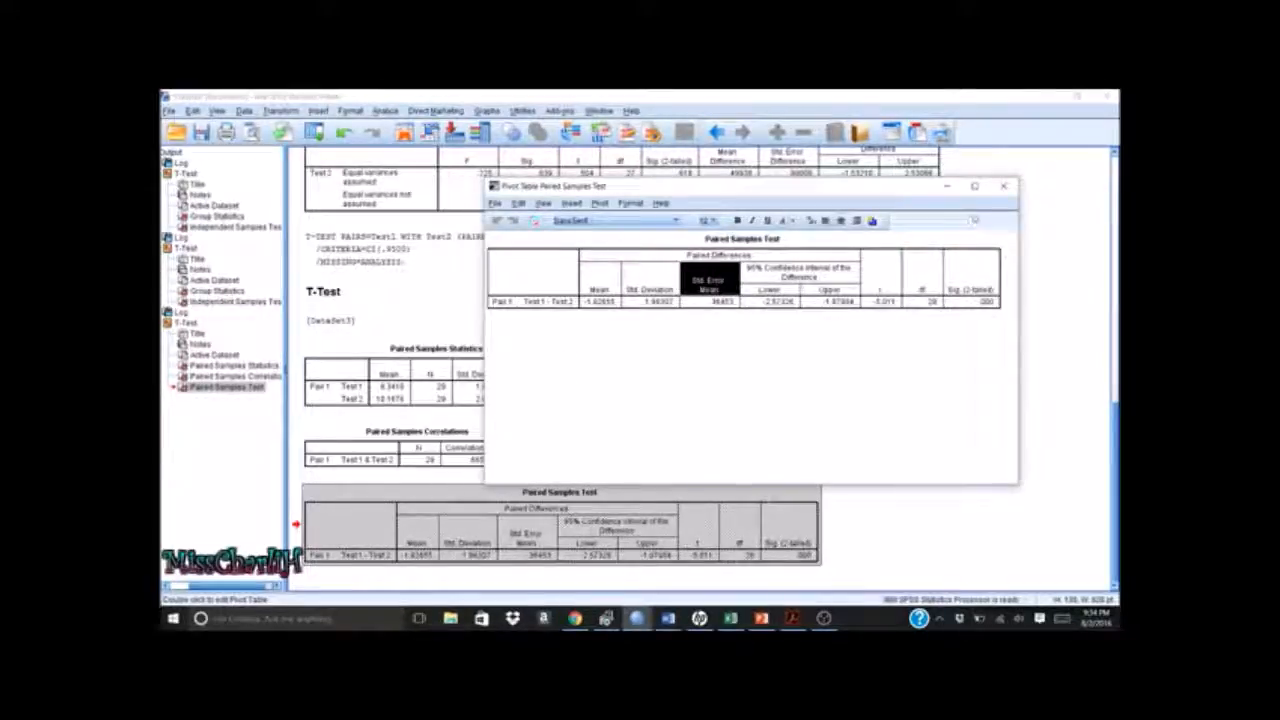
pyautogui.click(1008, 186)
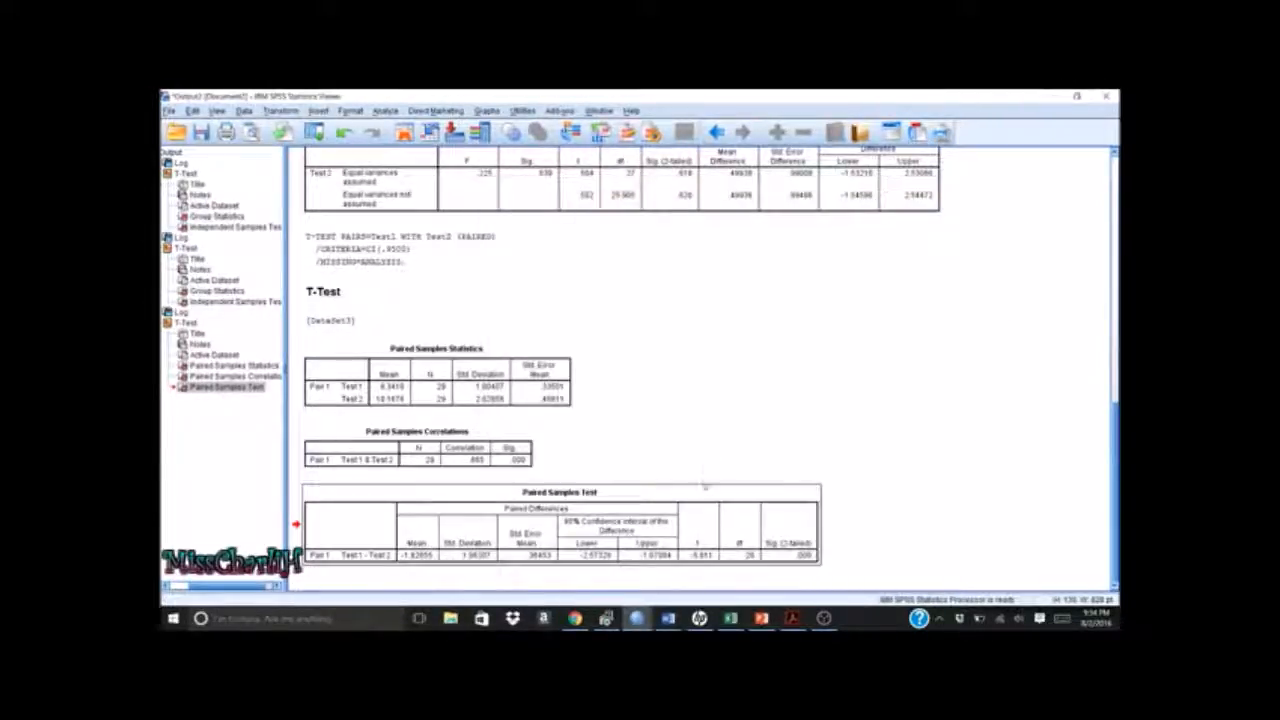
# Copy the Paired Samples Test table from the SPSS output and switch back to the t-test Example document in Word
pyautogui.rightClick(706, 491)
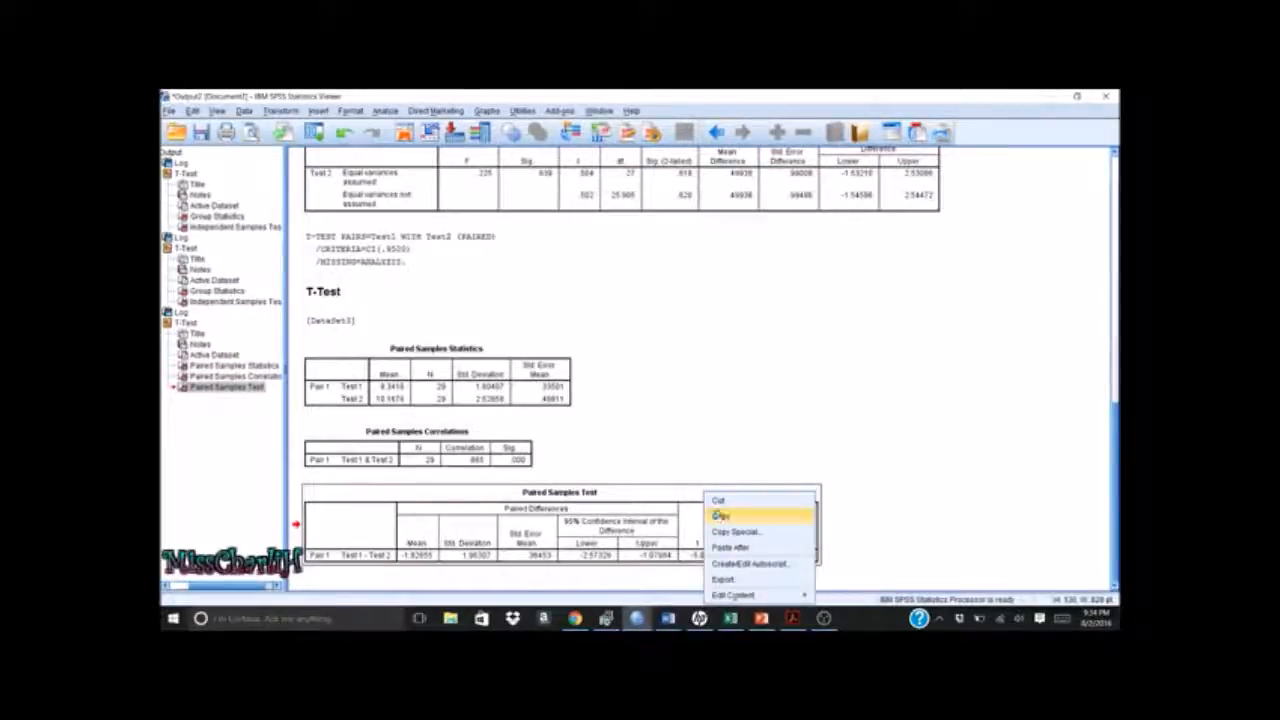
pyautogui.click(719, 516)
pyautogui.moveTo(637, 618)
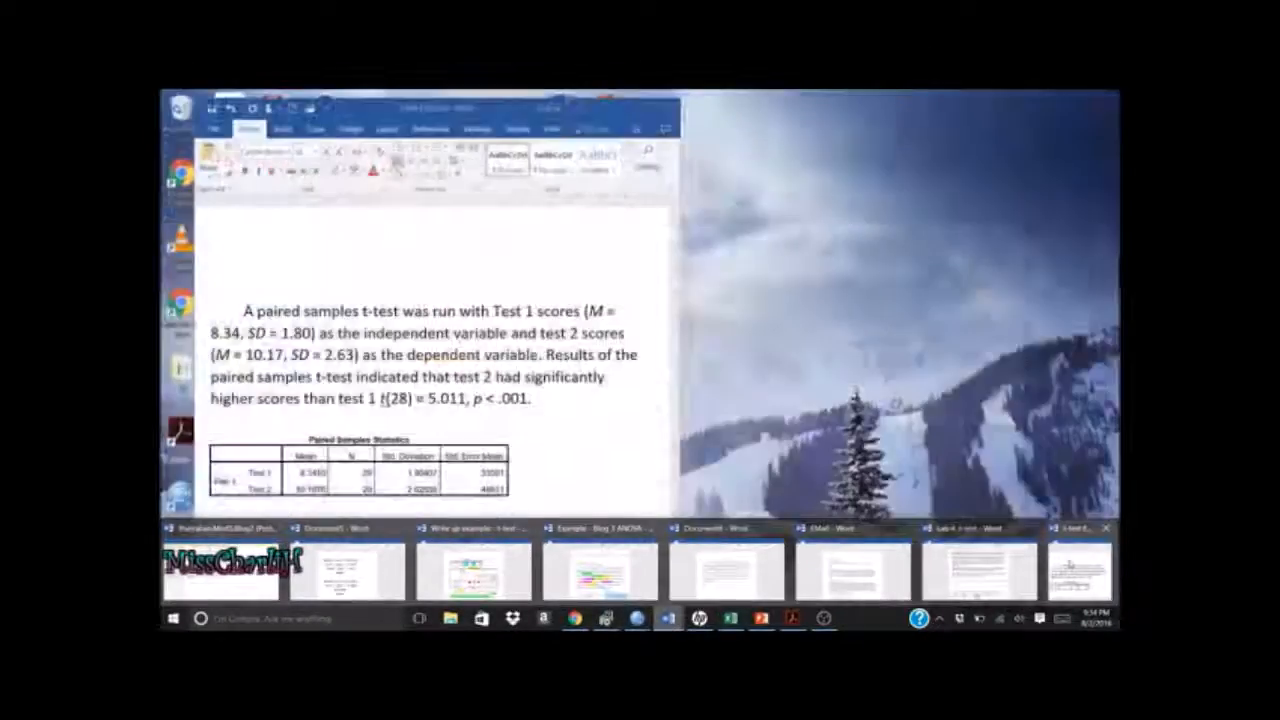
pyautogui.click(1070, 565)
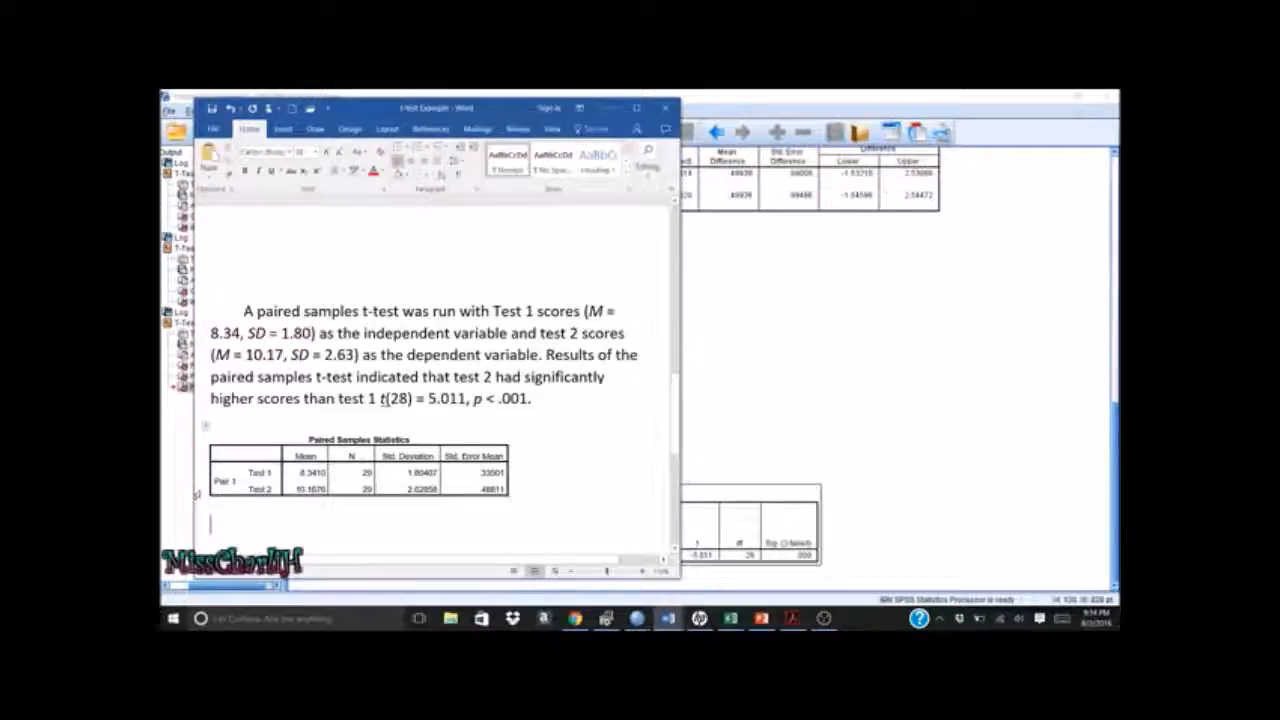
# Paste the Paired Samples Test table below the Paired Samples Statistics table, keeping its source formatting
pyautogui.scroll(-1, 200, 500)
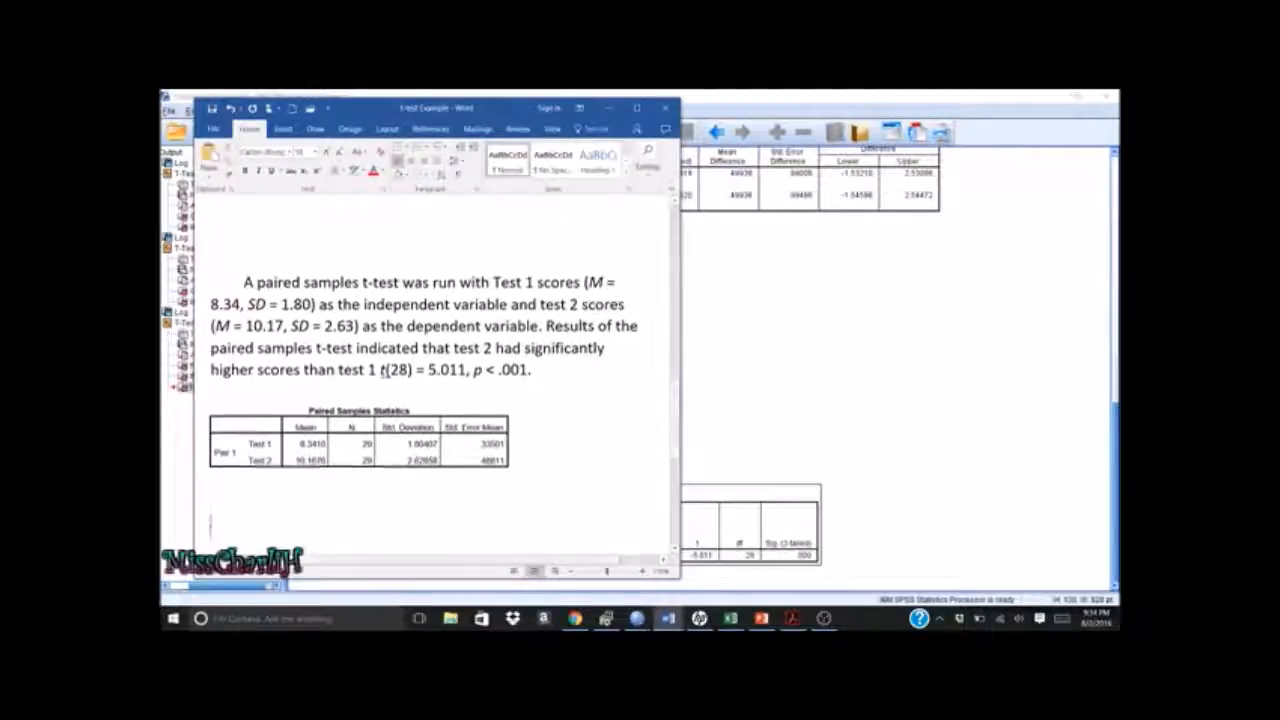
pyautogui.rightClick(210, 526)
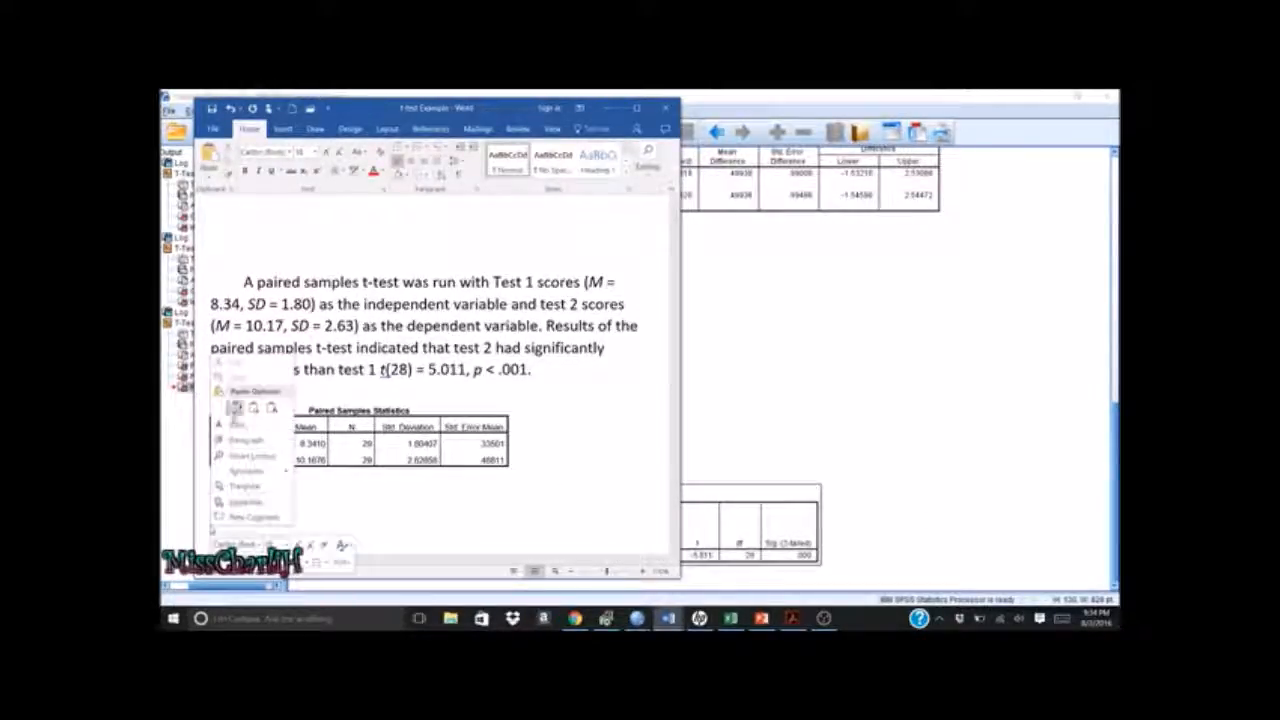
pyautogui.click(236, 411)
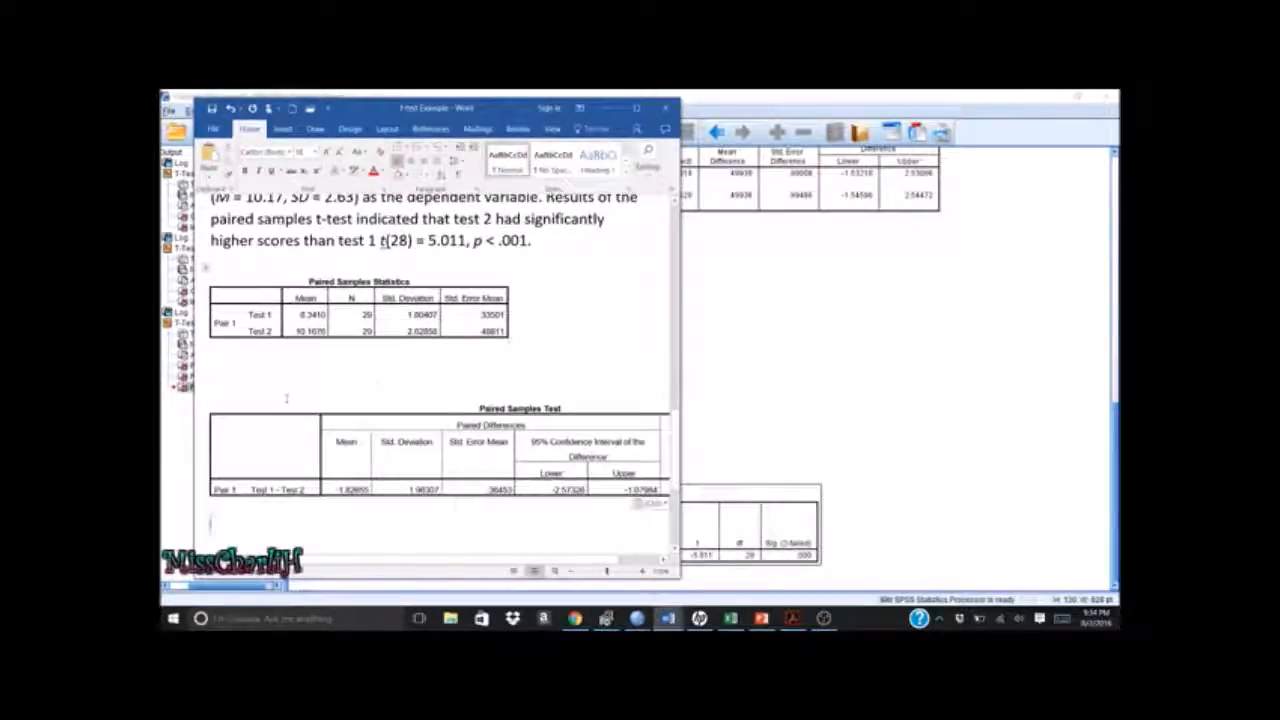
# Maximize the document window and shrink the Paired Samples Test table's overall width to fit within the page margins
pyautogui.click(636, 107)
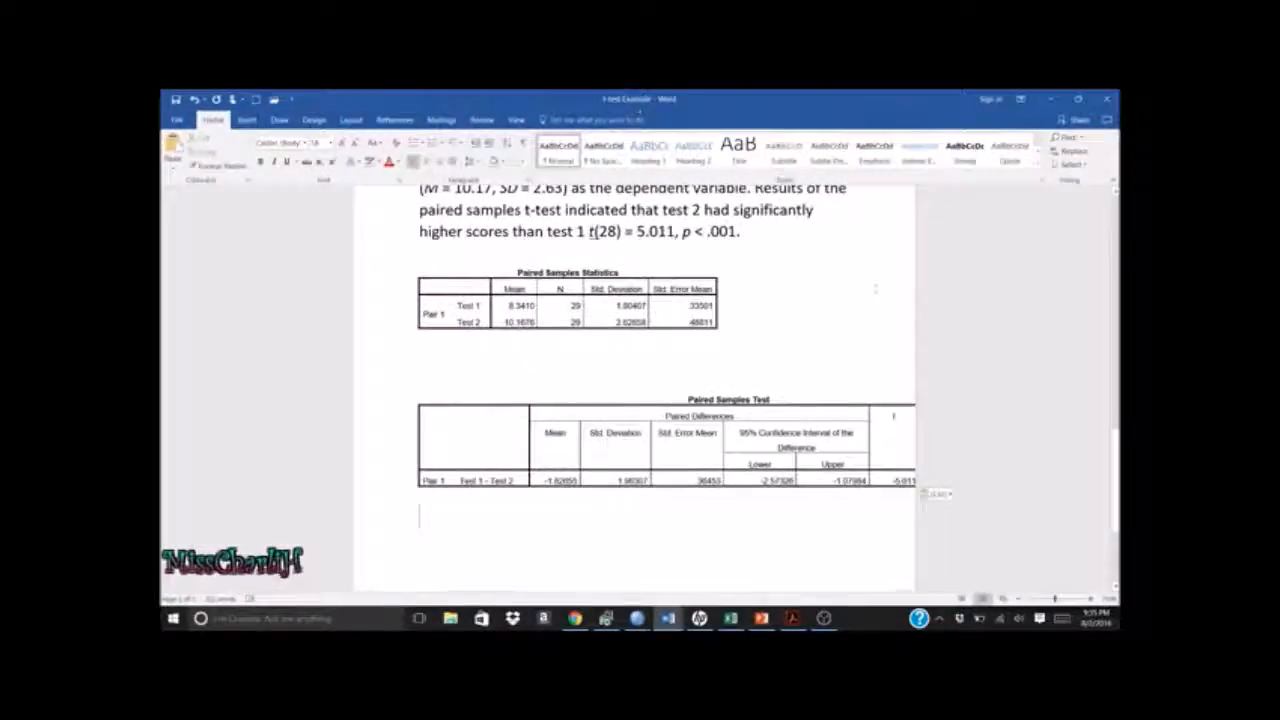
pyautogui.click(968, 404)
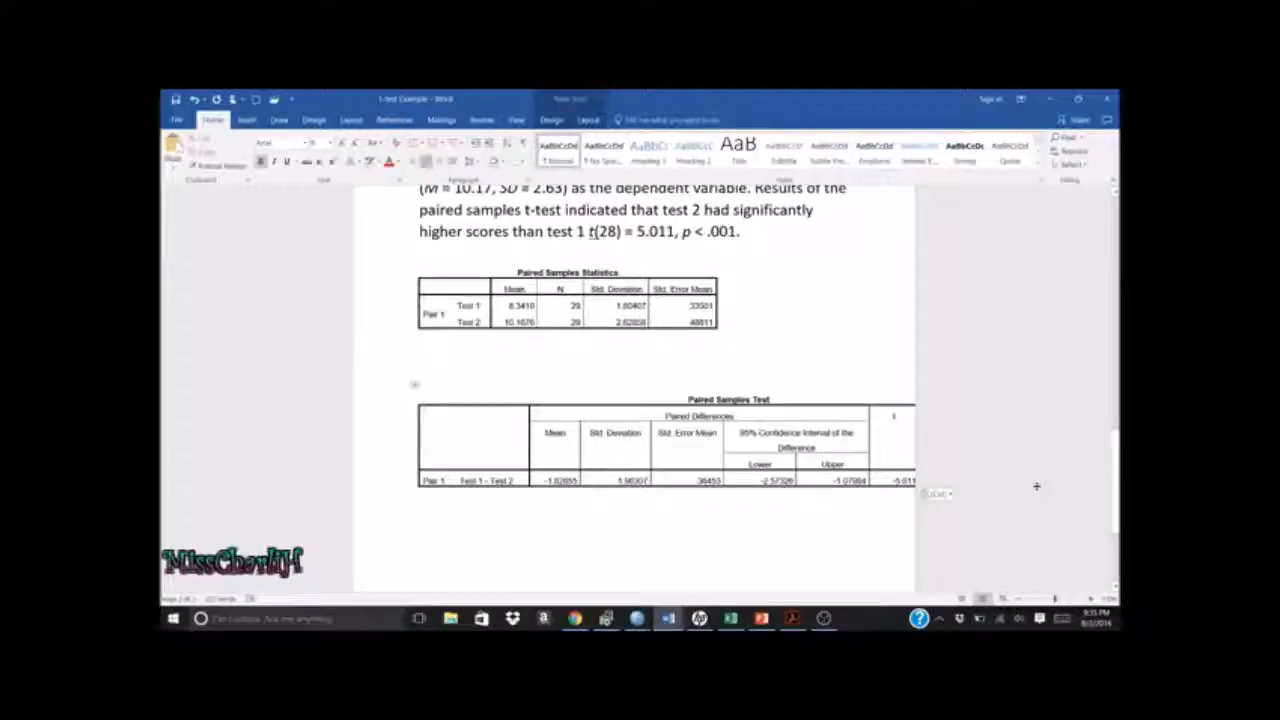
pyautogui.moveTo(1040, 487); pyautogui.dragTo(845, 460)
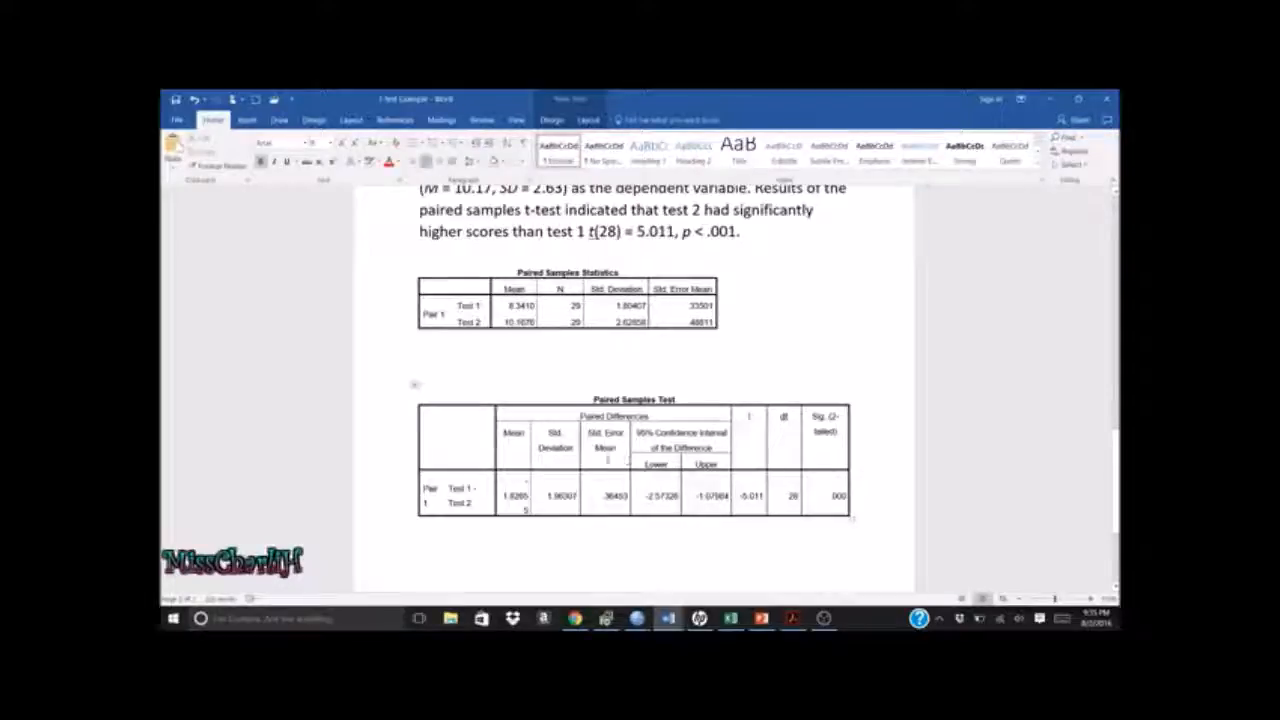
# Adjust the Pair 1, Test 1 - Test 2 and Mean column widths in the Paired Samples Test table to fit their entries on one line
pyautogui.moveTo(493, 447); pyautogui.dragTo(523, 448)
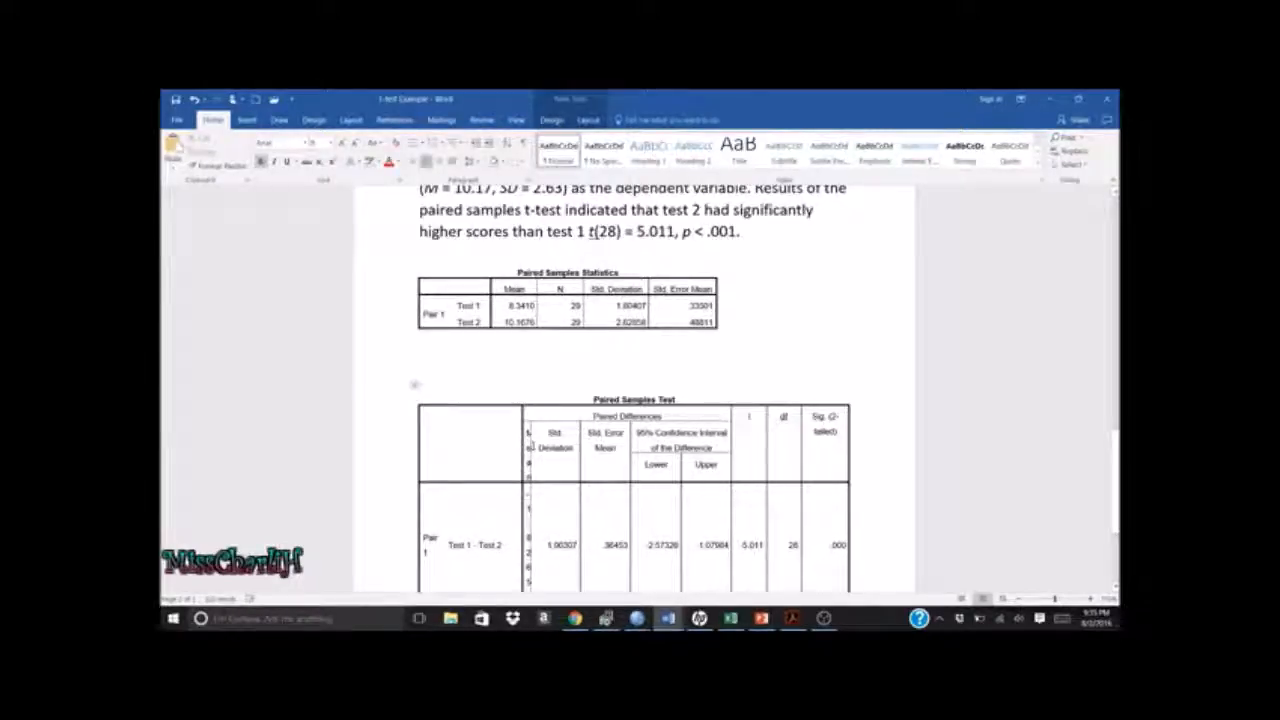
pyautogui.moveTo(528, 446); pyautogui.dragTo(555, 446)
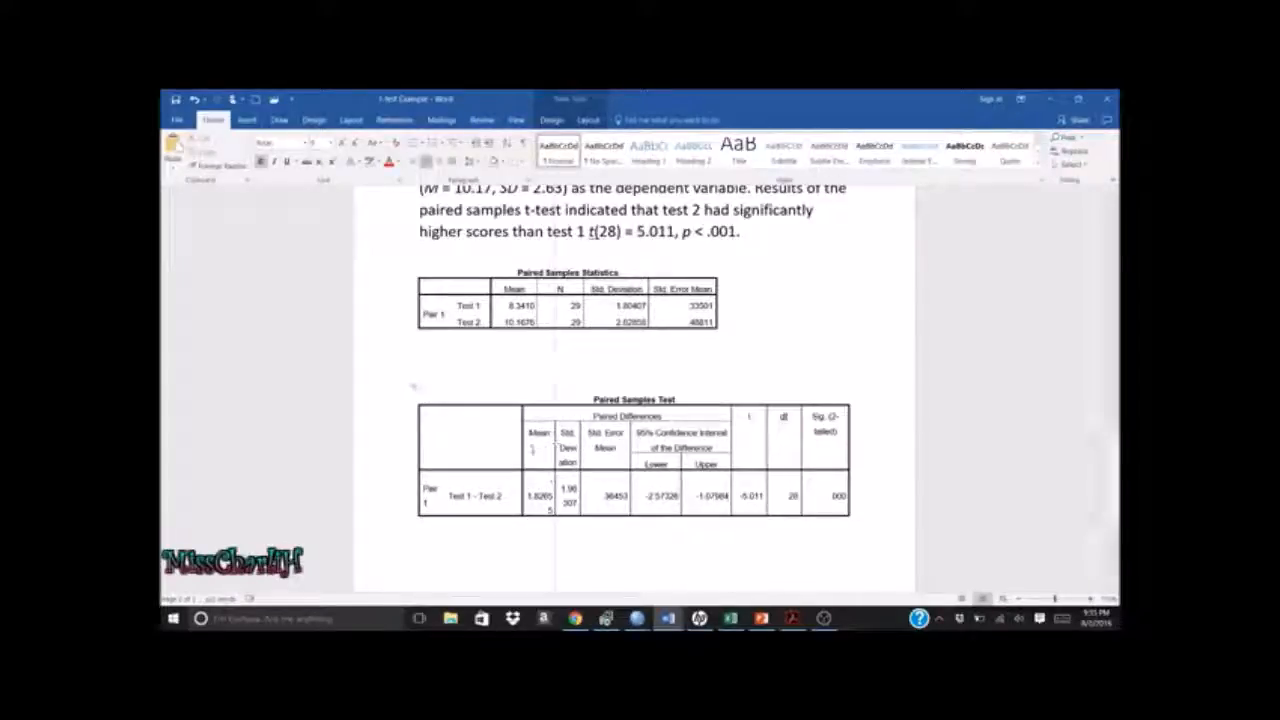
pyautogui.moveTo(524, 446)
pyautogui.mouseDown()
pyautogui.moveTo(544, 445)
pyautogui.moveTo(507, 447)
pyautogui.mouseUp()
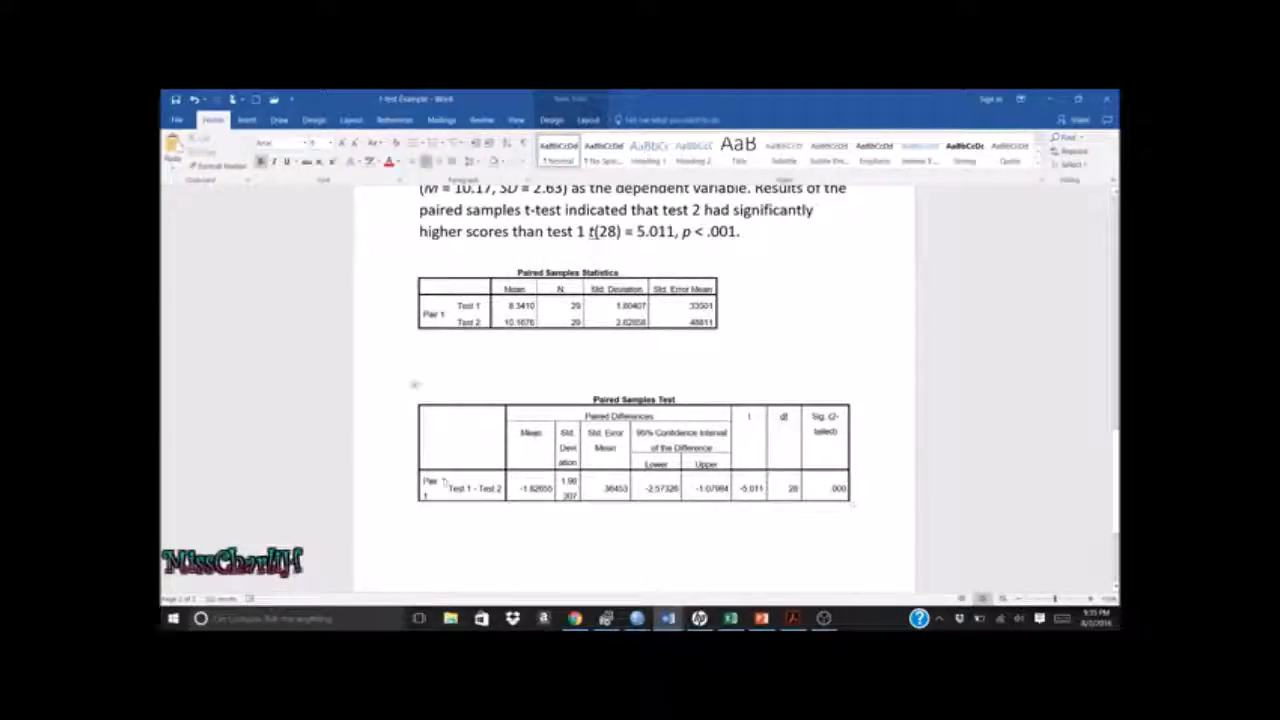
pyautogui.moveTo(443, 481); pyautogui.dragTo(451, 486)
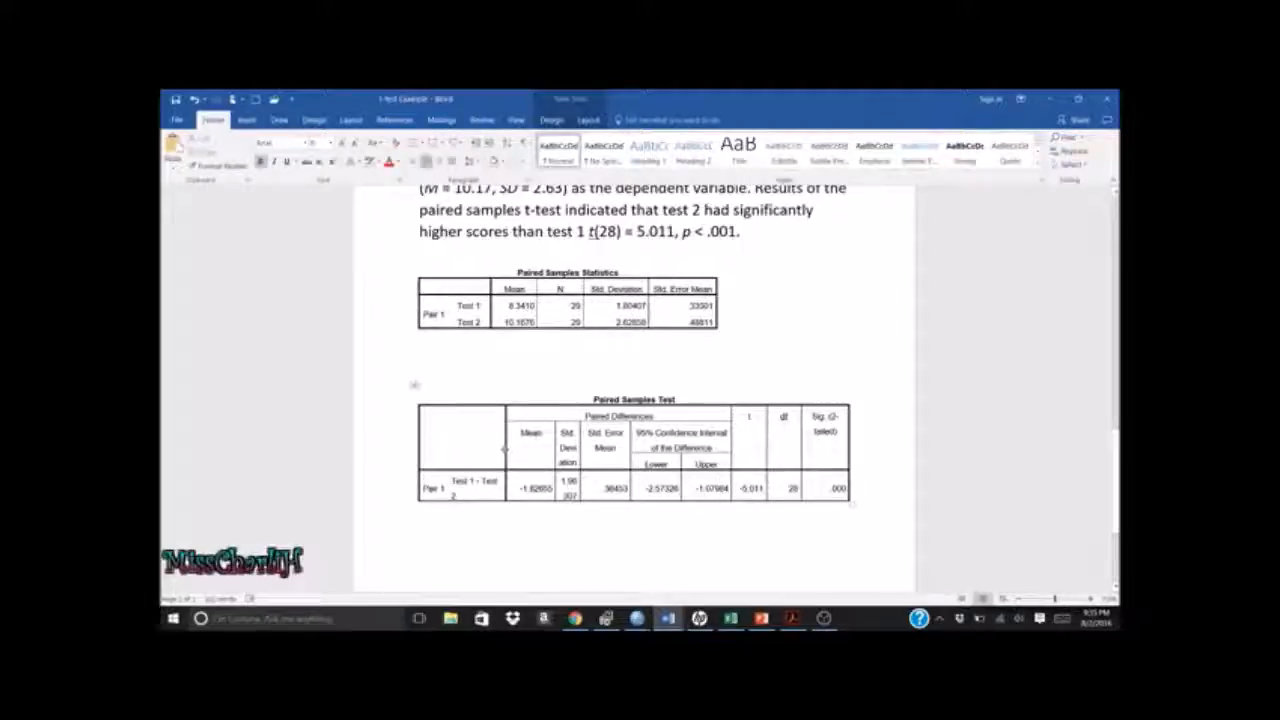
pyautogui.moveTo(505, 450); pyautogui.dragTo(510, 452)
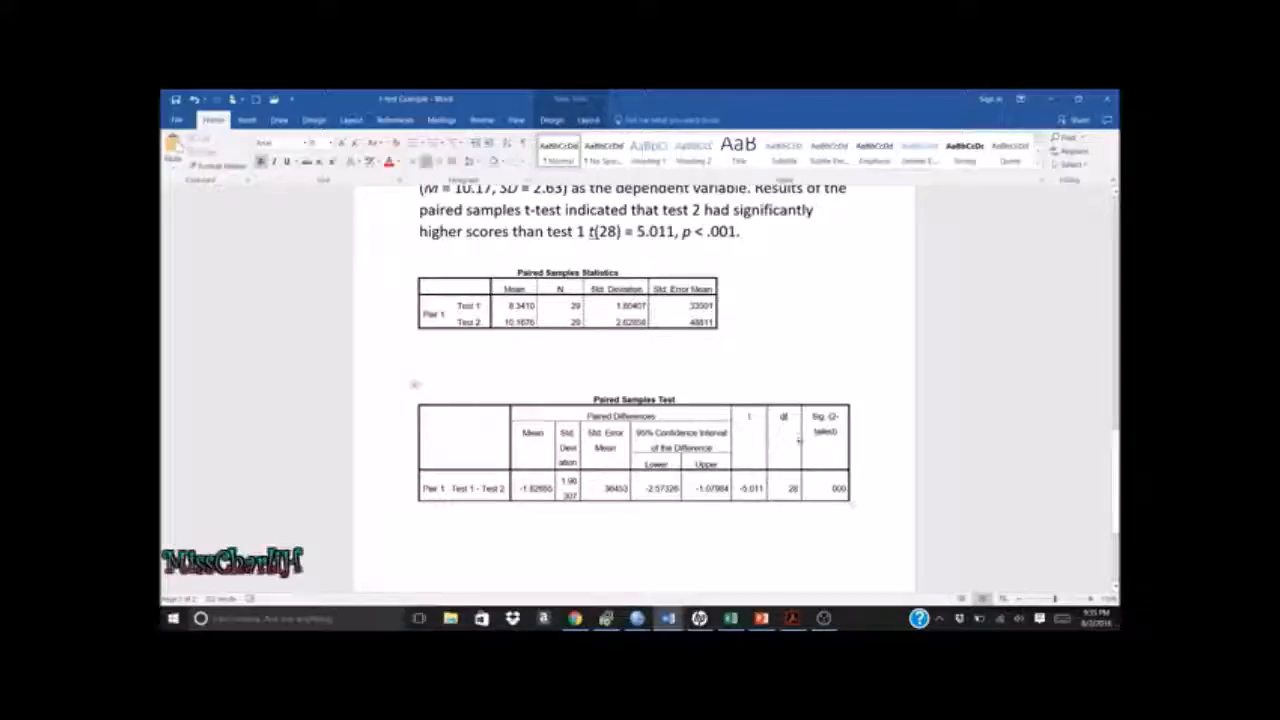
# Narrow the t and df columns, shift the confidence interval columns toward them, and widen the Std. Error Mean column
pyautogui.moveTo(800, 441)
pyautogui.mouseDown()
pyautogui.moveTo(815, 441)
pyautogui.moveTo(778, 441)
pyautogui.moveTo(791, 441)
pyautogui.mouseUp()
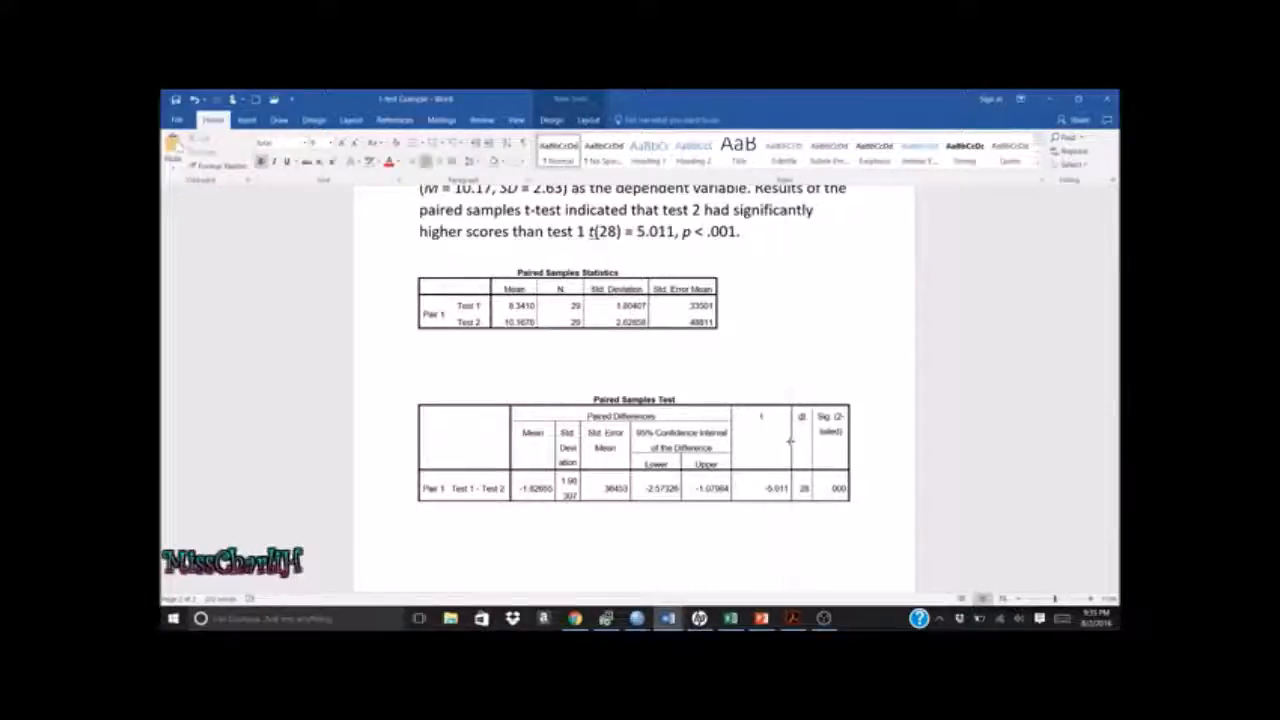
pyautogui.moveTo(735, 441); pyautogui.dragTo(757, 443)
pyautogui.moveTo(680, 460); pyautogui.dragTo(717, 462)
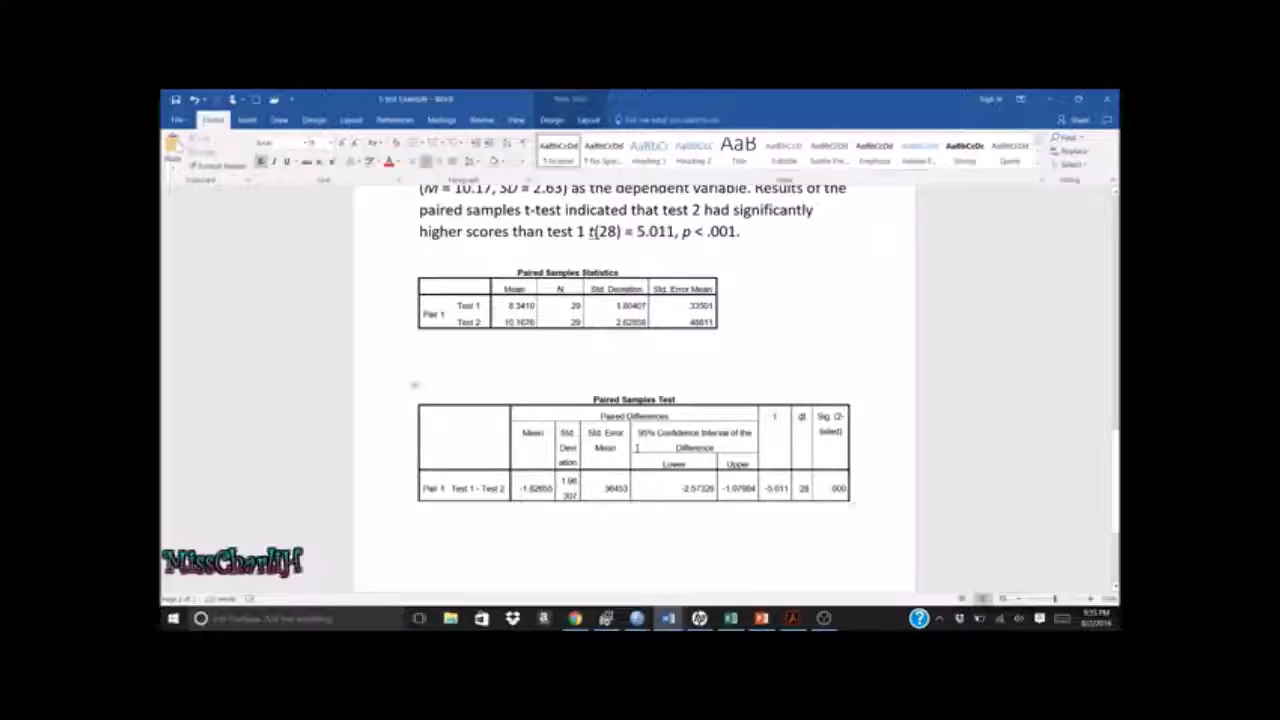
pyautogui.moveTo(630, 447); pyautogui.dragTo(663, 447)
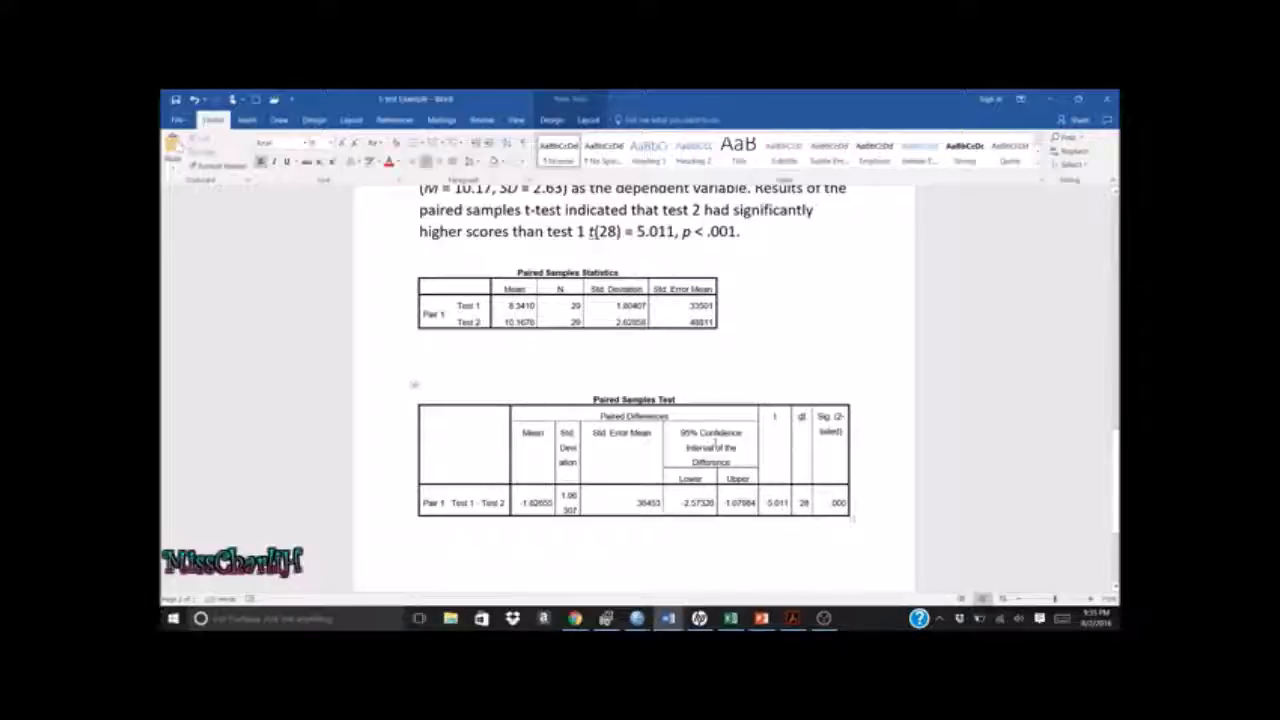
# Shorten the confidence interval heading to "95% CI of the Difference" and narrow the Lower column beneath it
pyautogui.moveTo(708, 435); pyautogui.dragTo(715, 448)
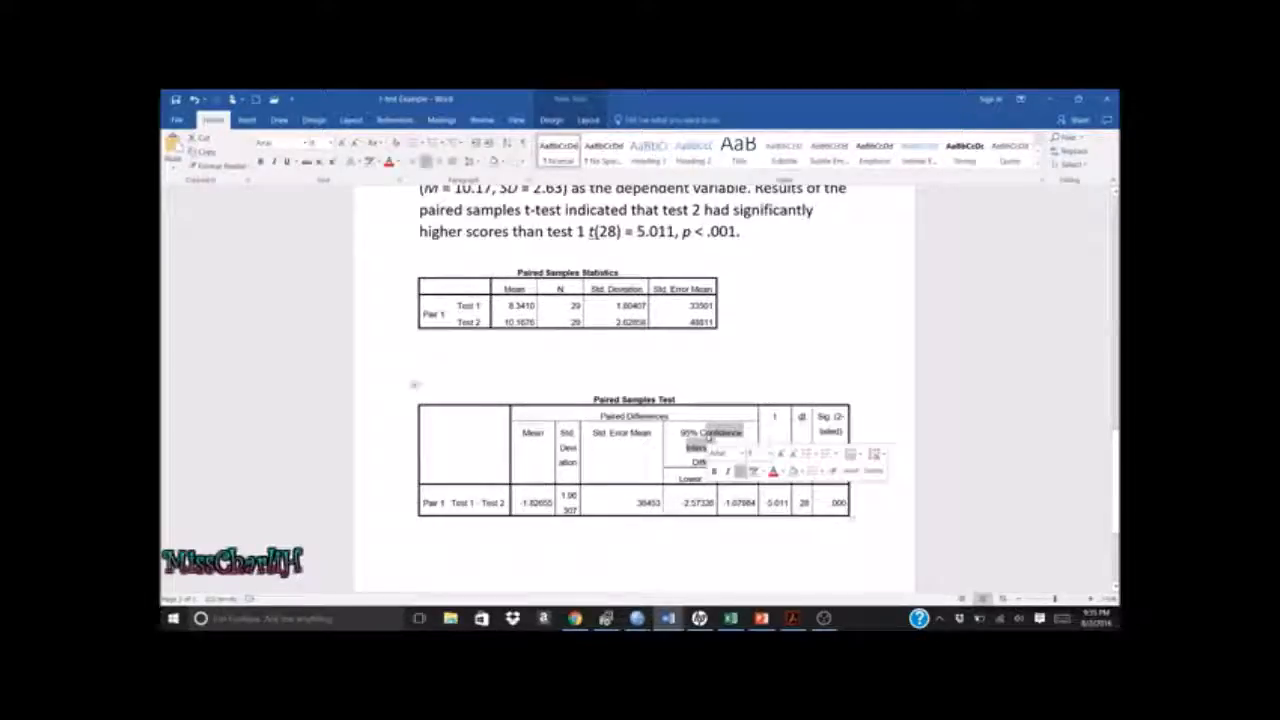
pyautogui.write('CI of th')
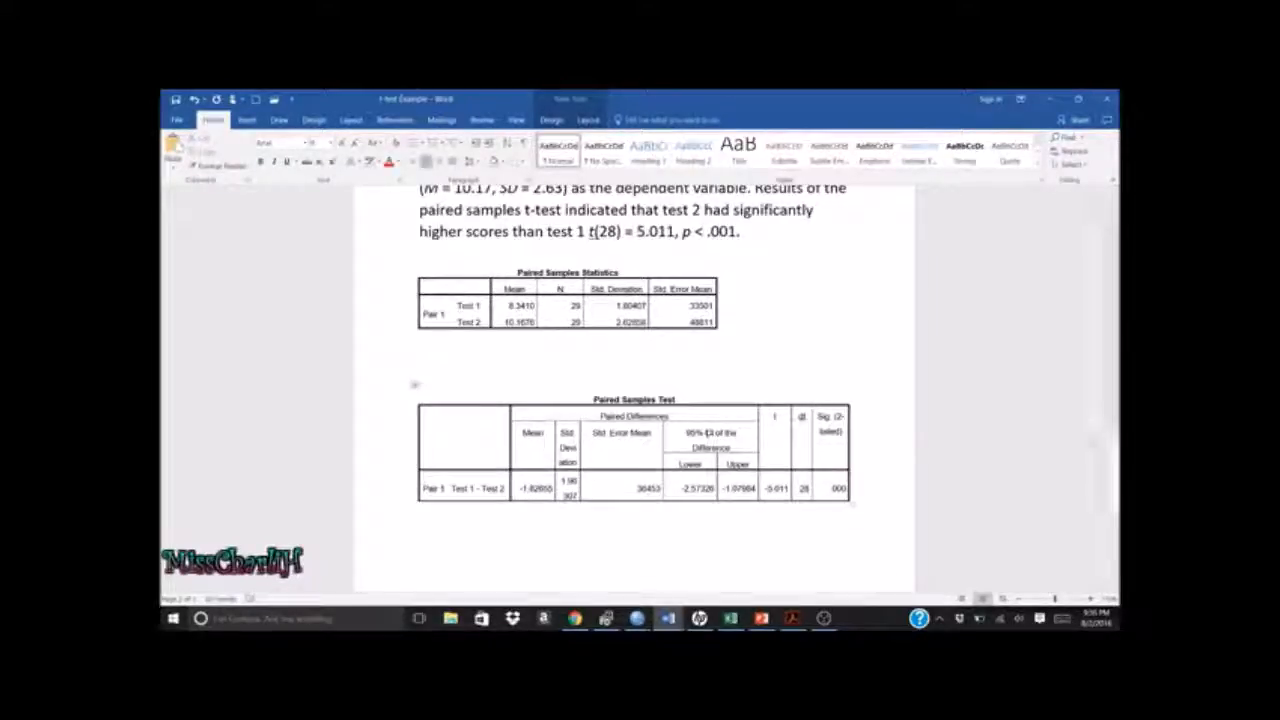
pyautogui.moveTo(661, 441); pyautogui.dragTo(677, 447)
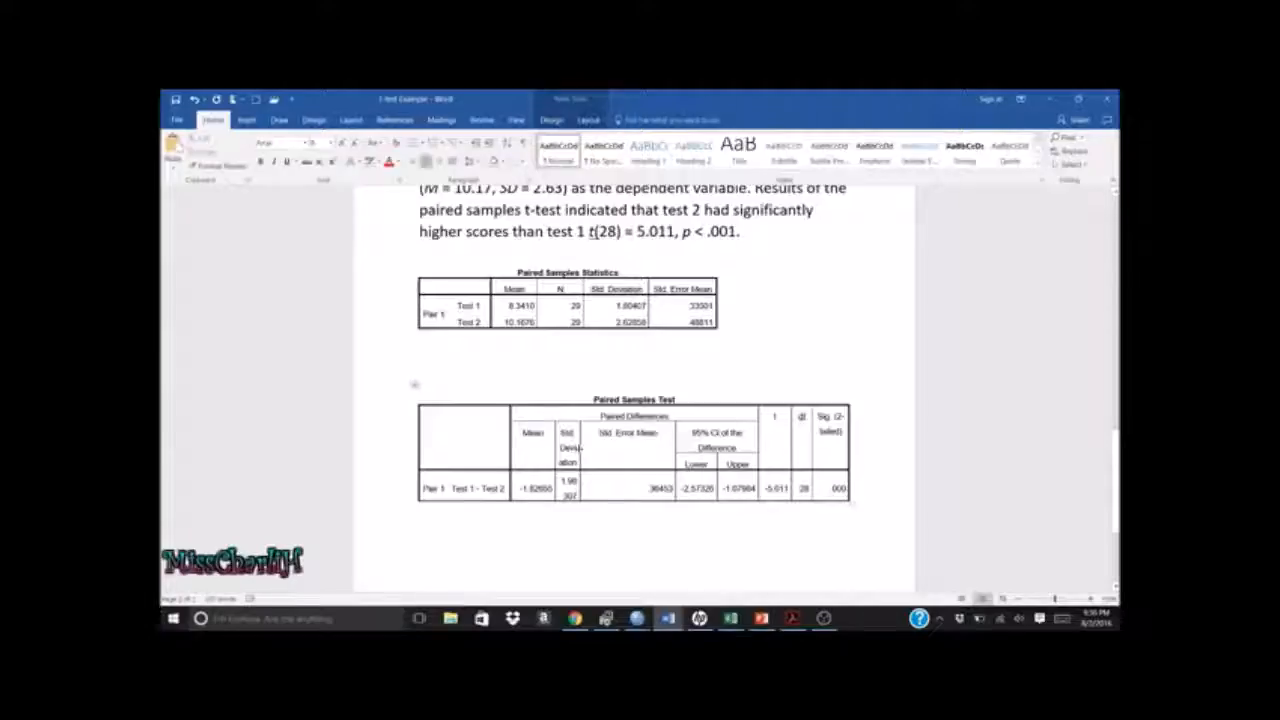
# Rebalance the Std. Error Mean, Std. Deviation and Mean columns, widen the row label column, and leave the Paired Samples Test table
pyautogui.moveTo(580, 449); pyautogui.dragTo(630, 449)
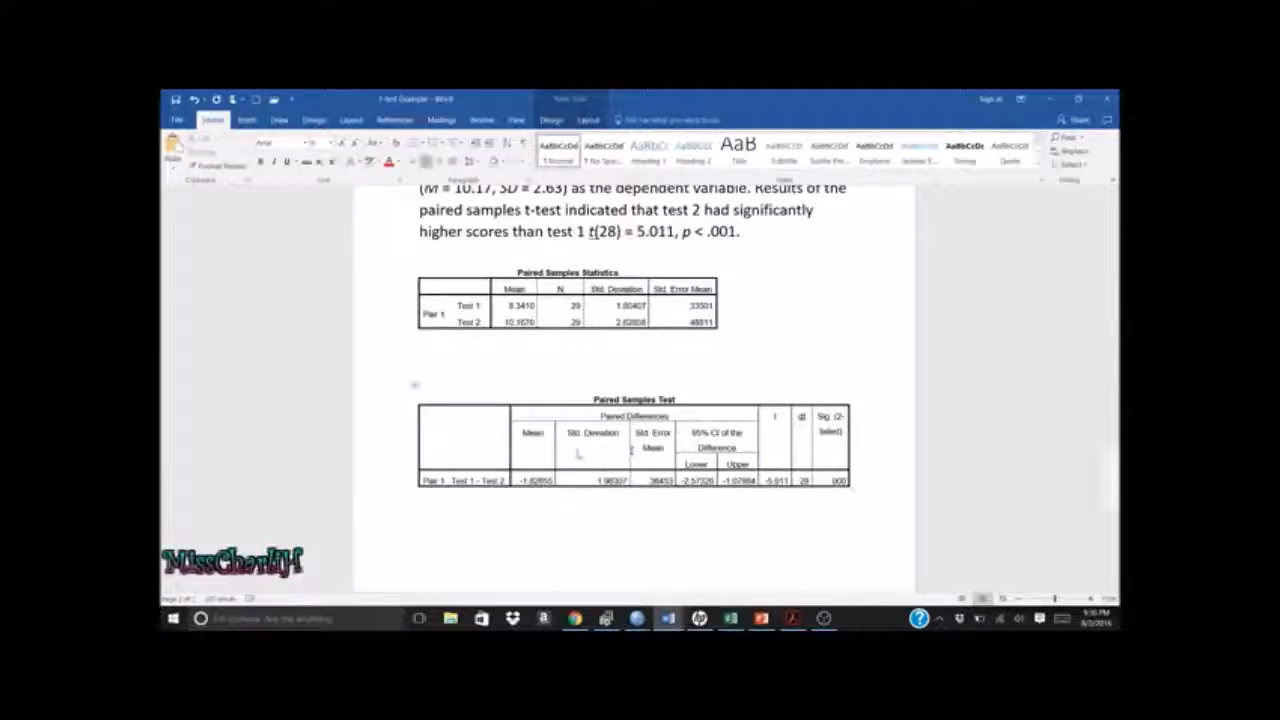
pyautogui.moveTo(553, 444); pyautogui.dragTo(579, 447)
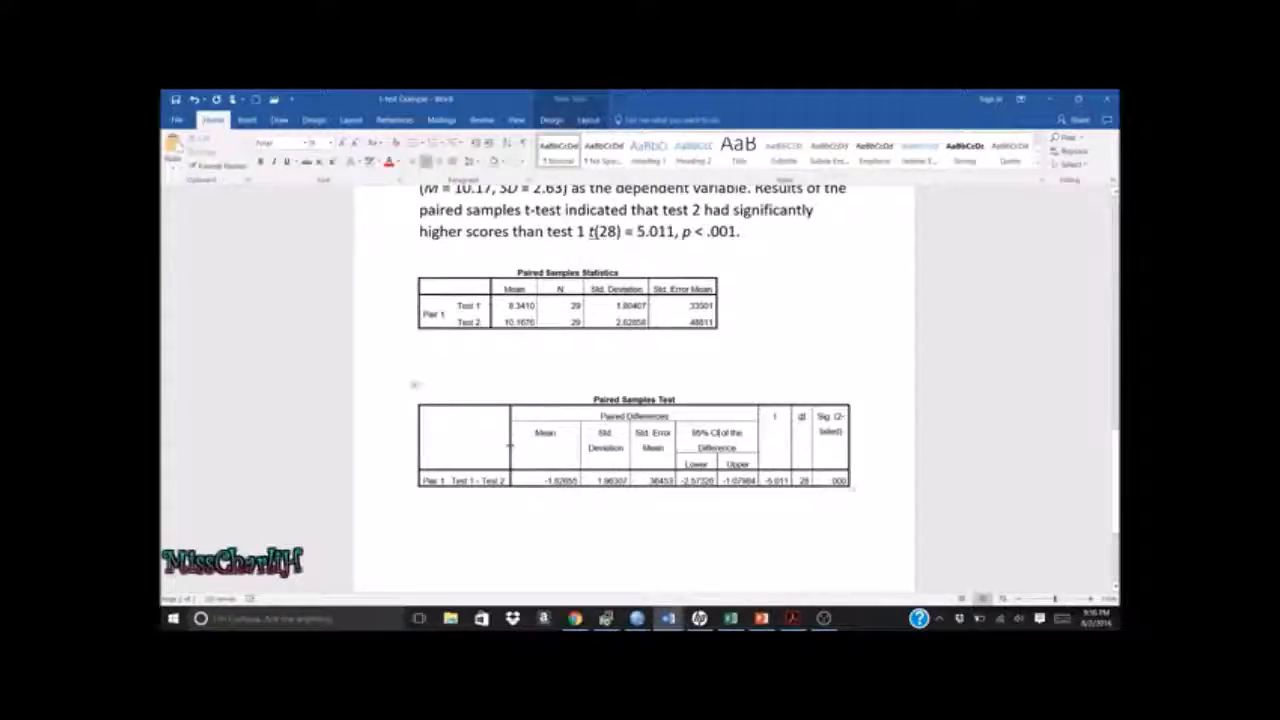
pyautogui.moveTo(510, 447); pyautogui.dragTo(527, 447)
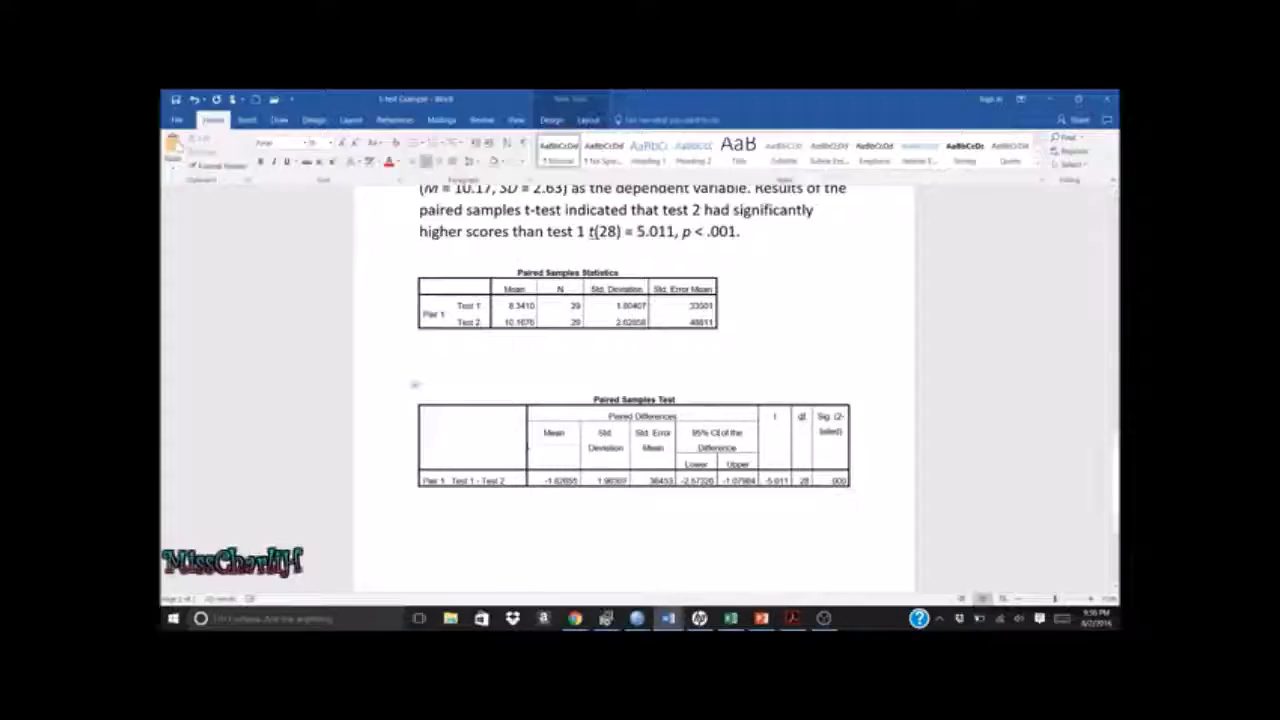
pyautogui.click(571, 516)
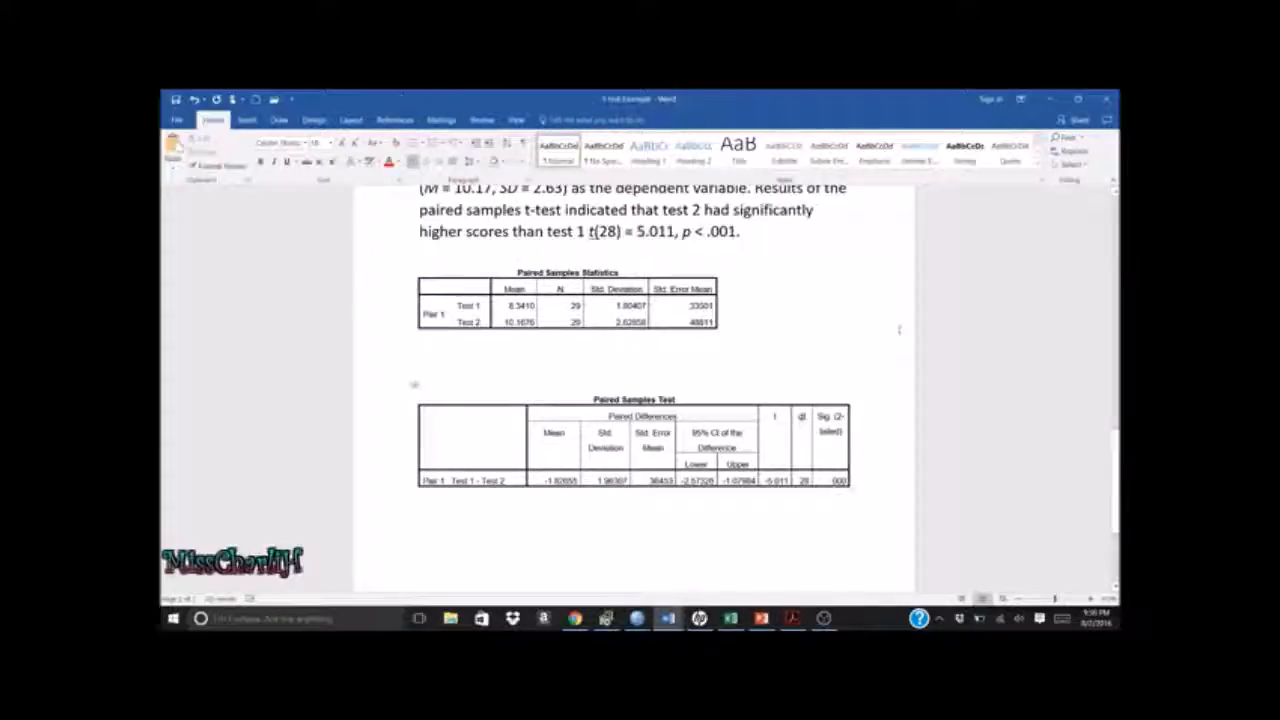
# Review the write-up from the paired-samples tables back to the independent-samples paragraph at the document's beginning
pyautogui.scroll(2, 634, 340)
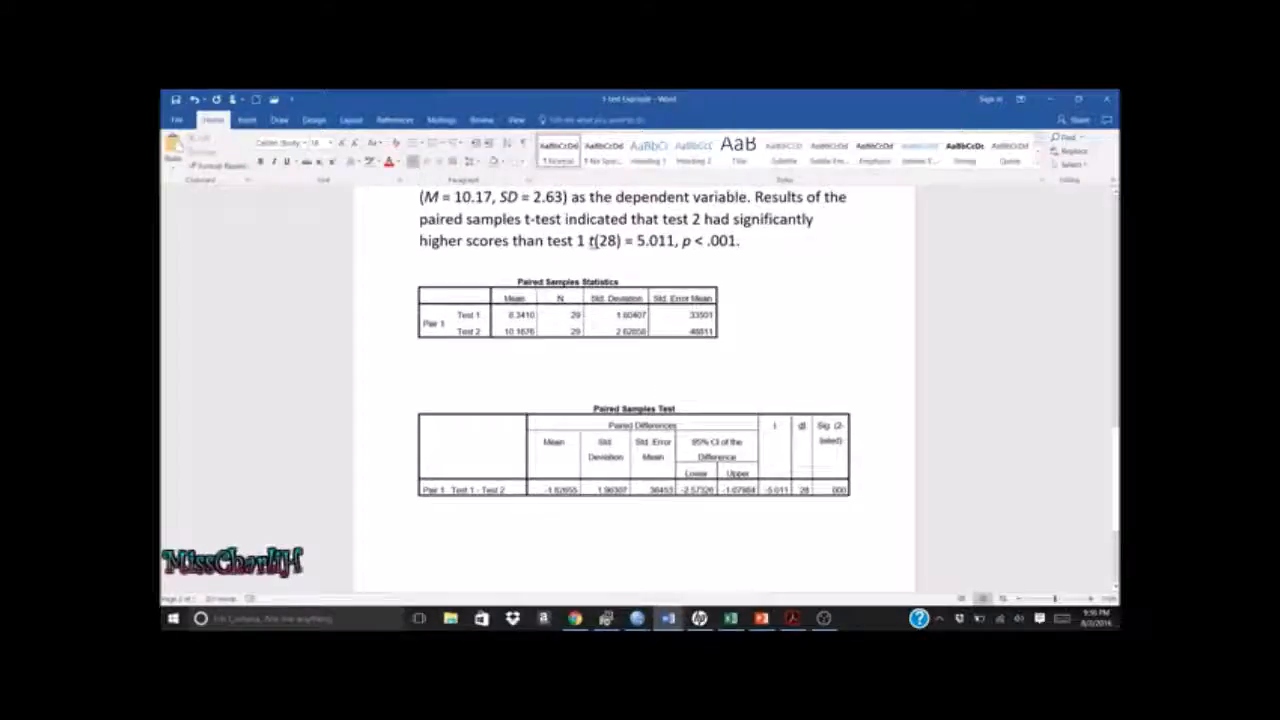
pyautogui.scroll(3, 634, 390)
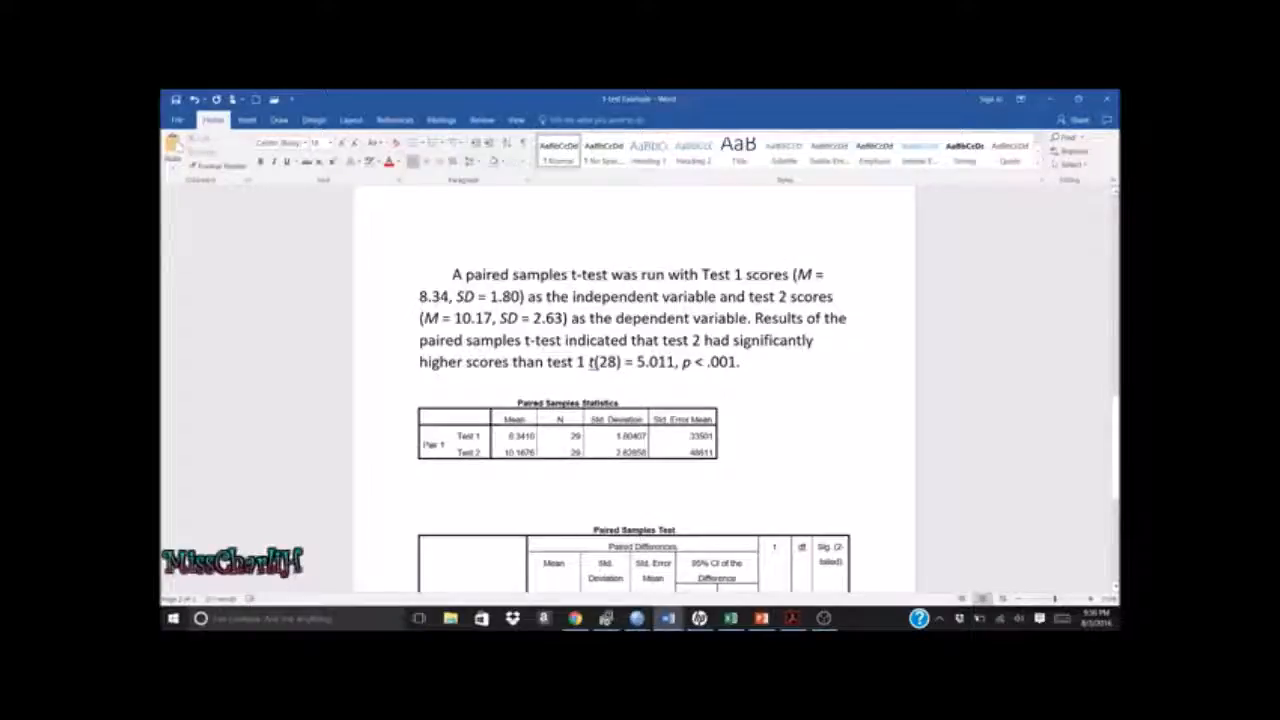
pyautogui.scroll(8, 634, 400)
pyautogui.scroll(9, 634, 390)
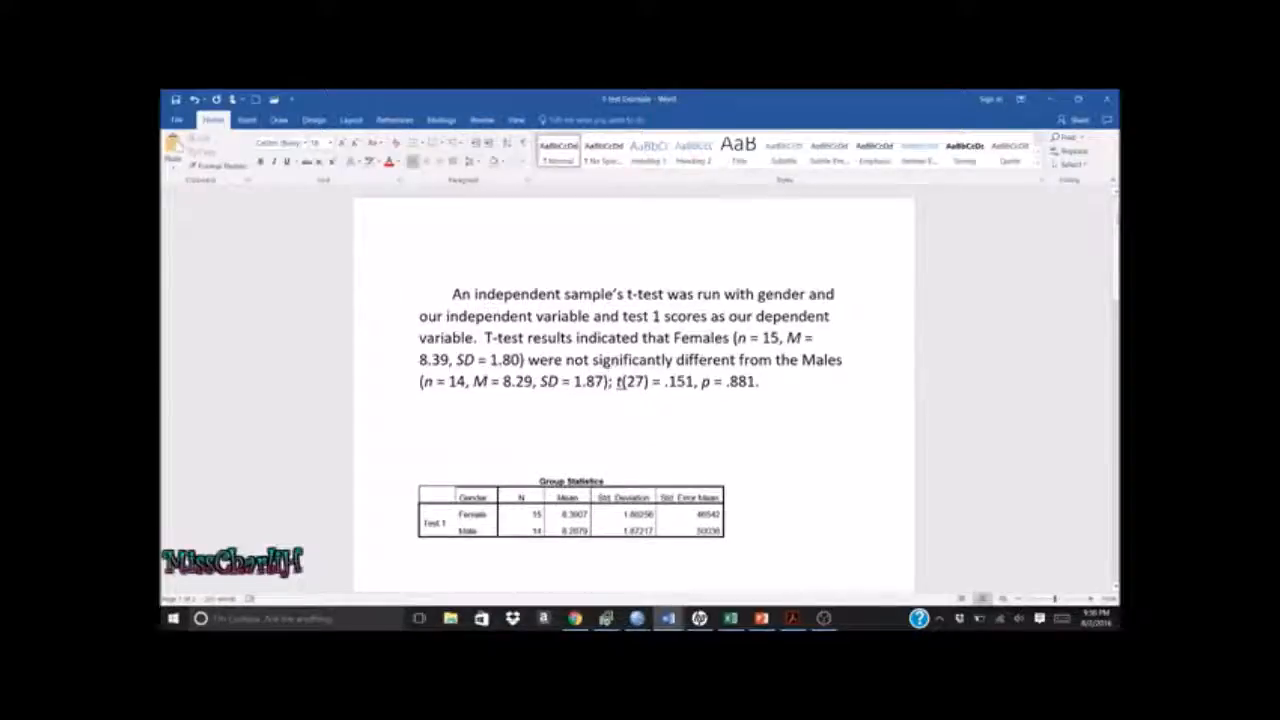